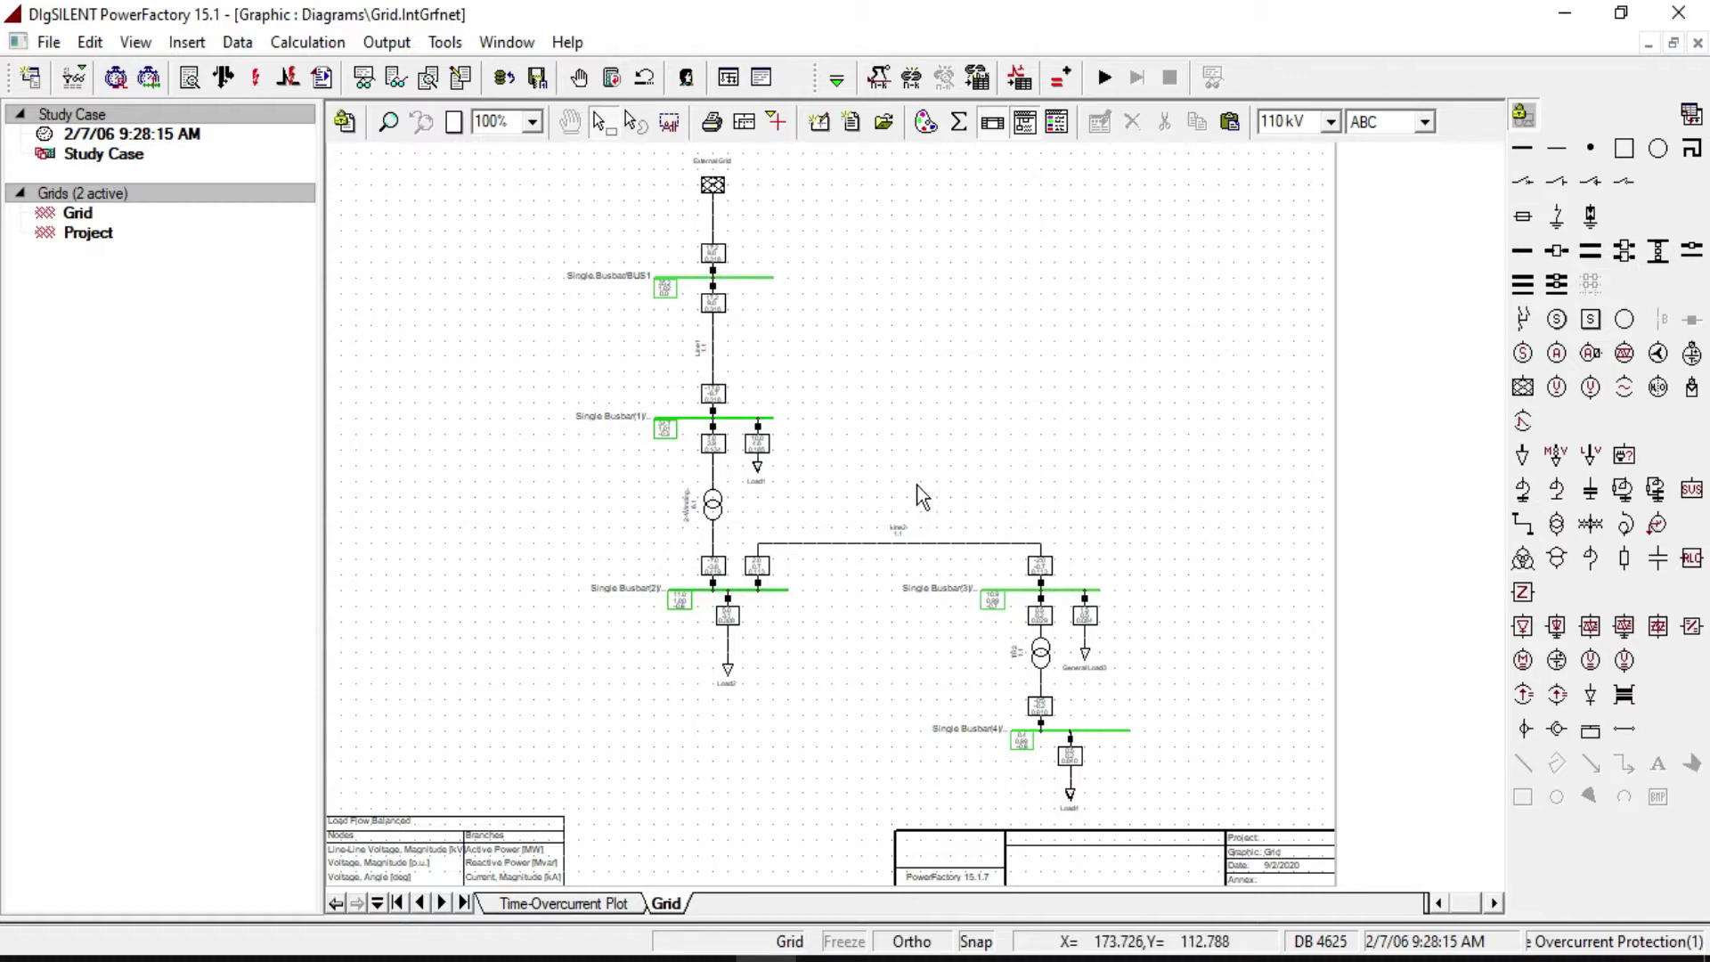
Step: Create a new Virtual Instrument Panel named Project
click(860, 128)
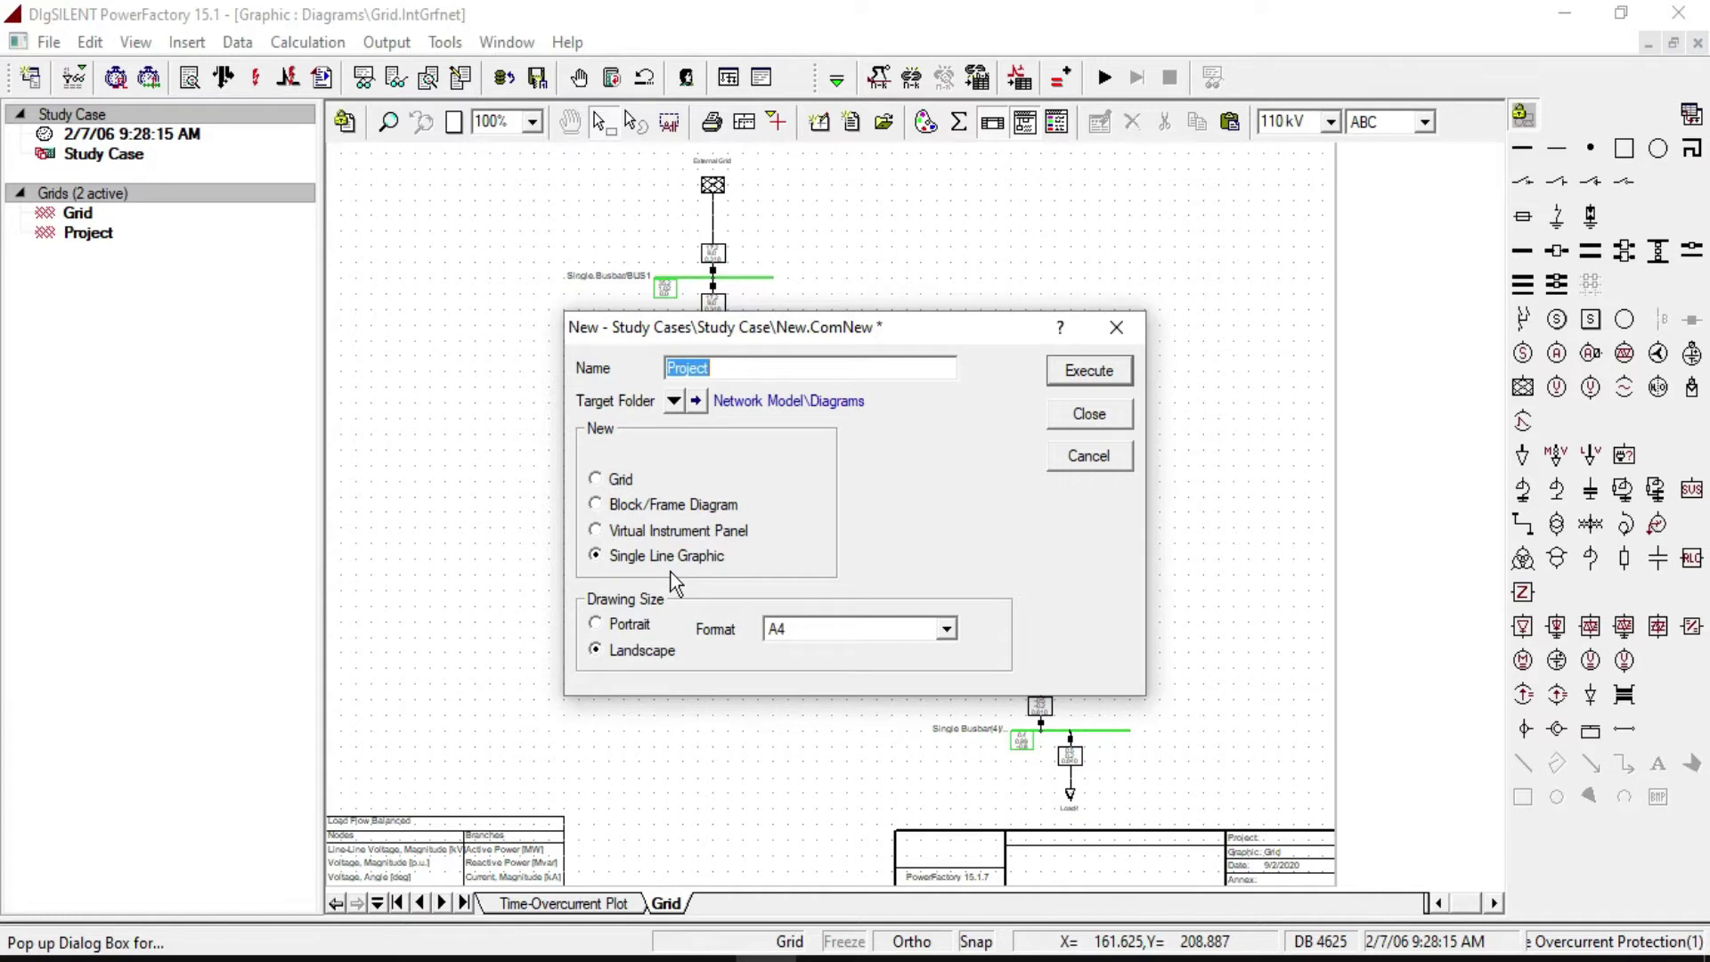
click(602, 532)
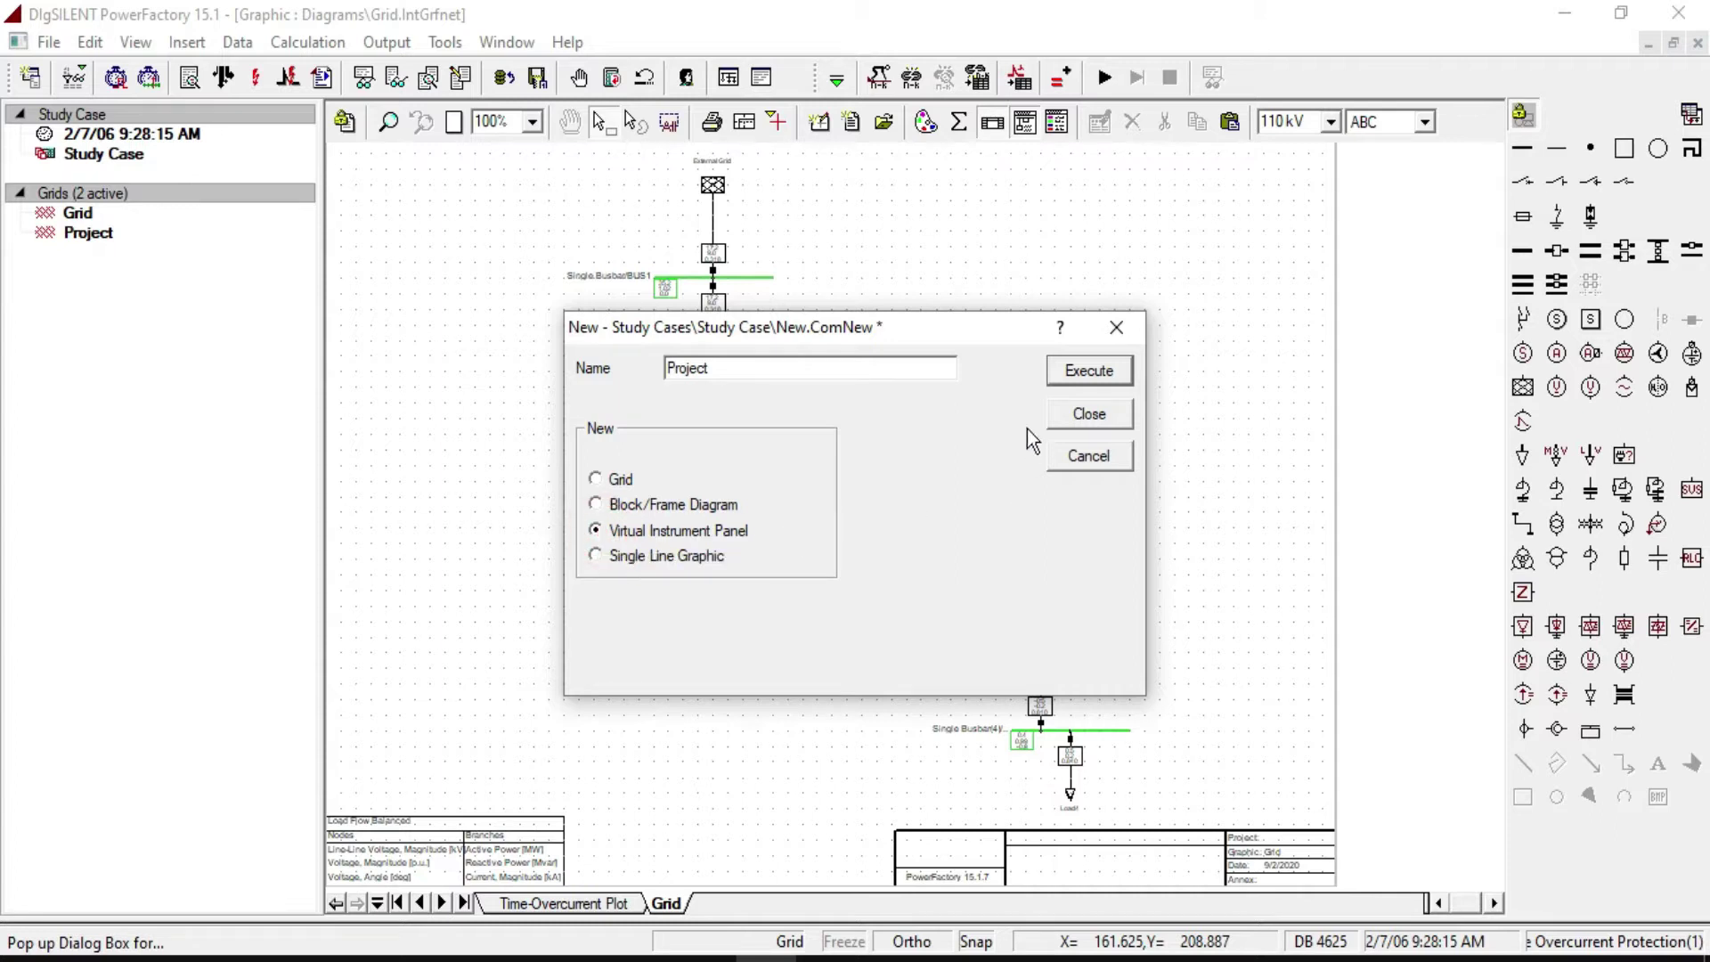
click(1098, 370)
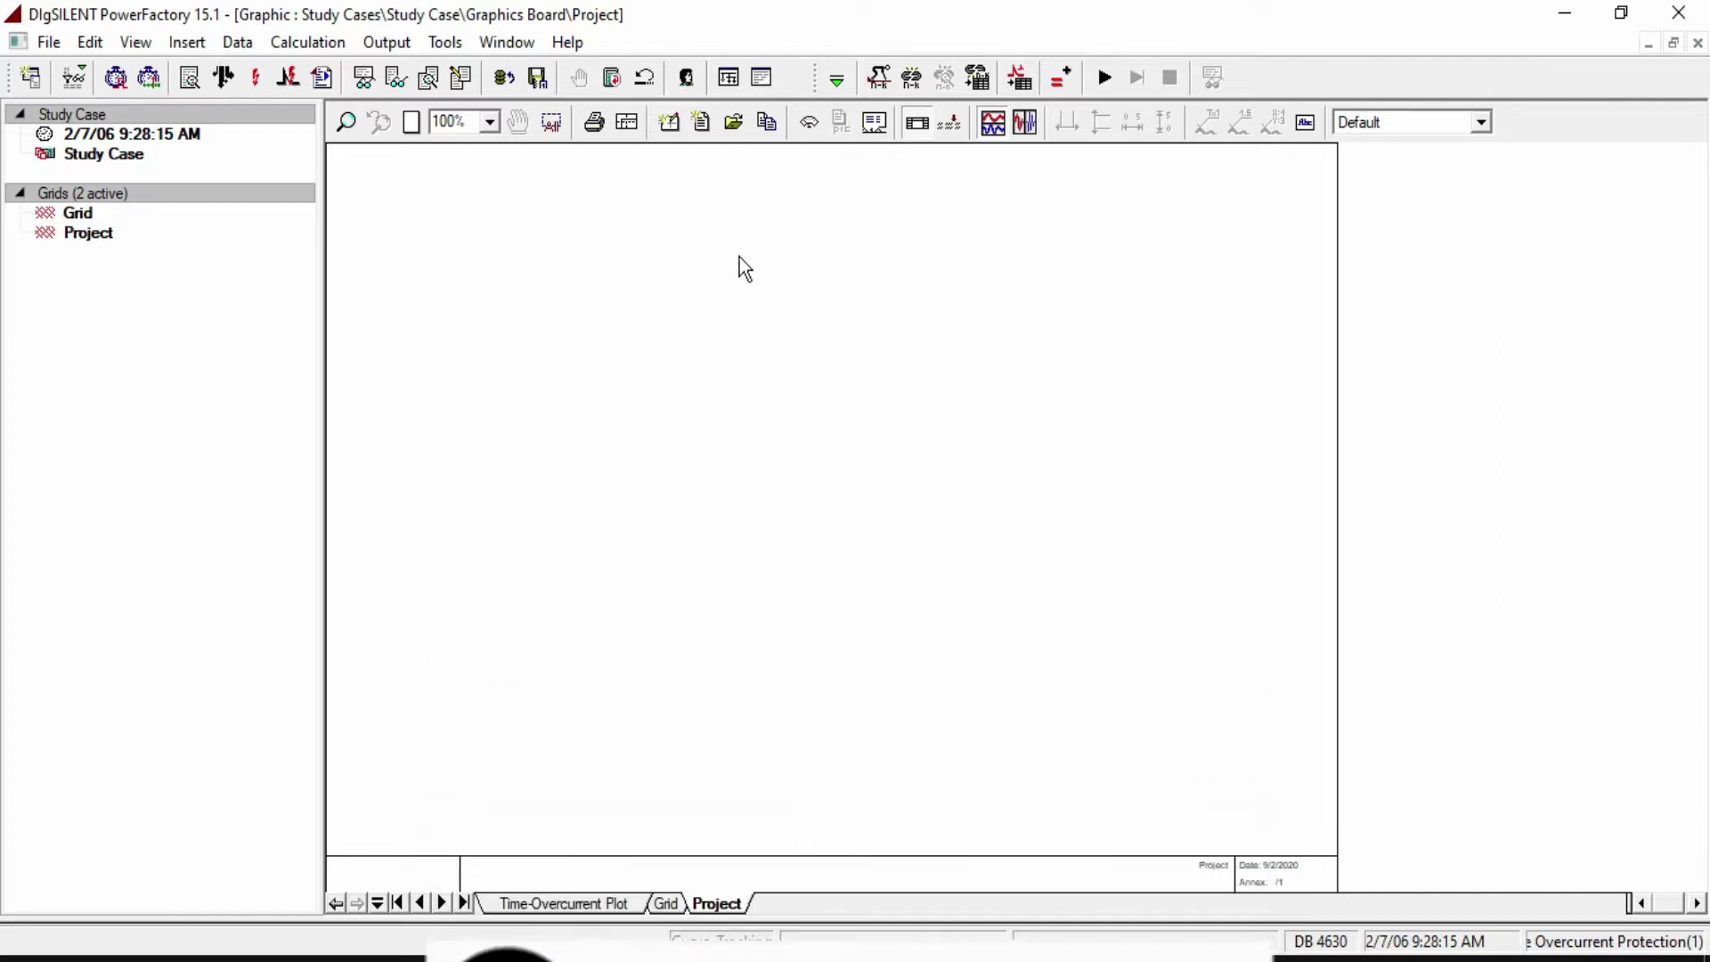
Step: Append 2 virtual instruments of type Subplot (VisPlot) to the empty Project panel
click(808, 120)
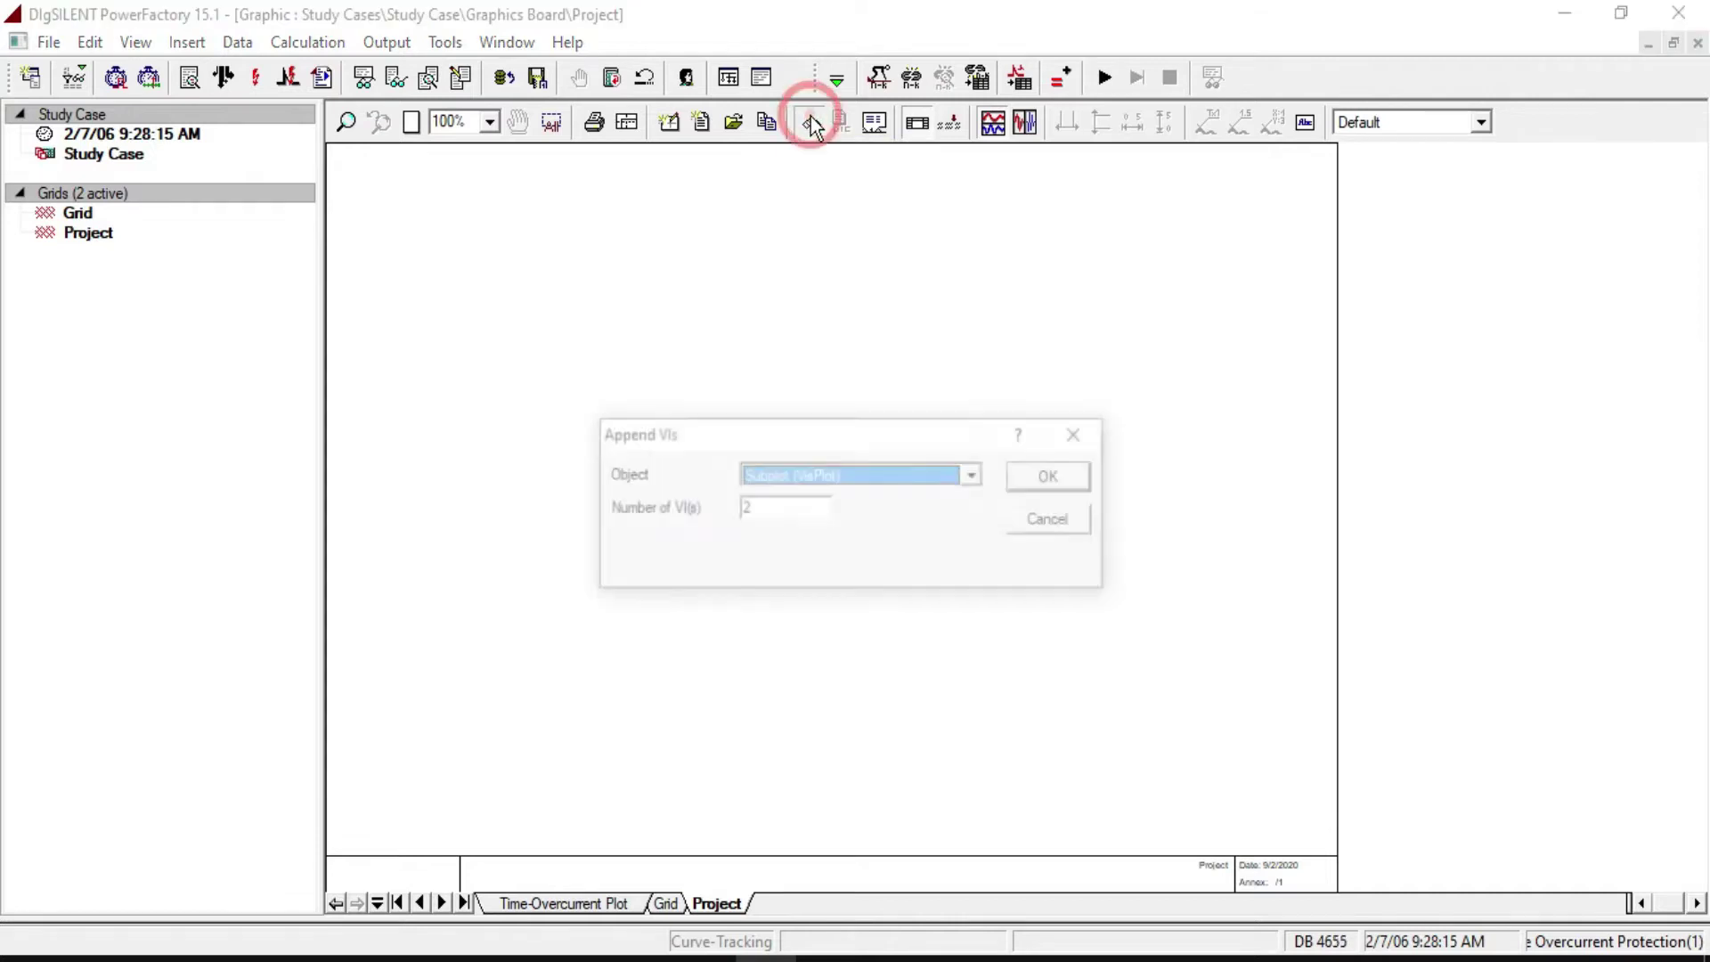
click(851, 476)
scroll(852, 606, down, 6)
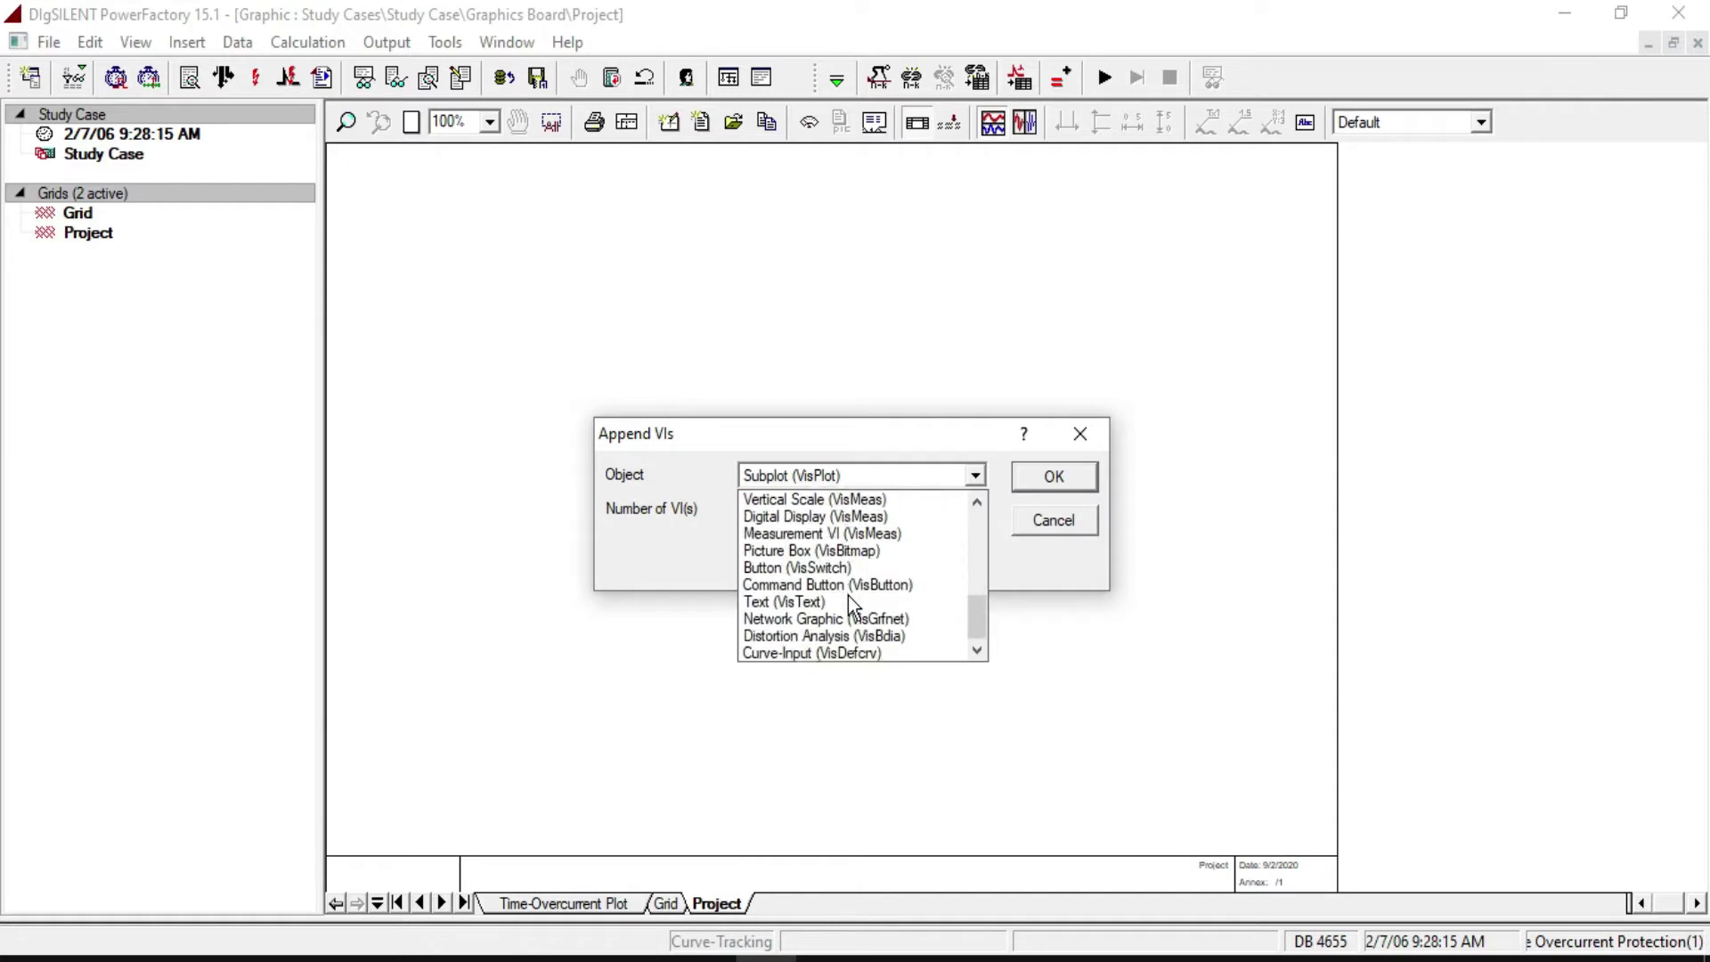
scroll(850, 606, up, 7)
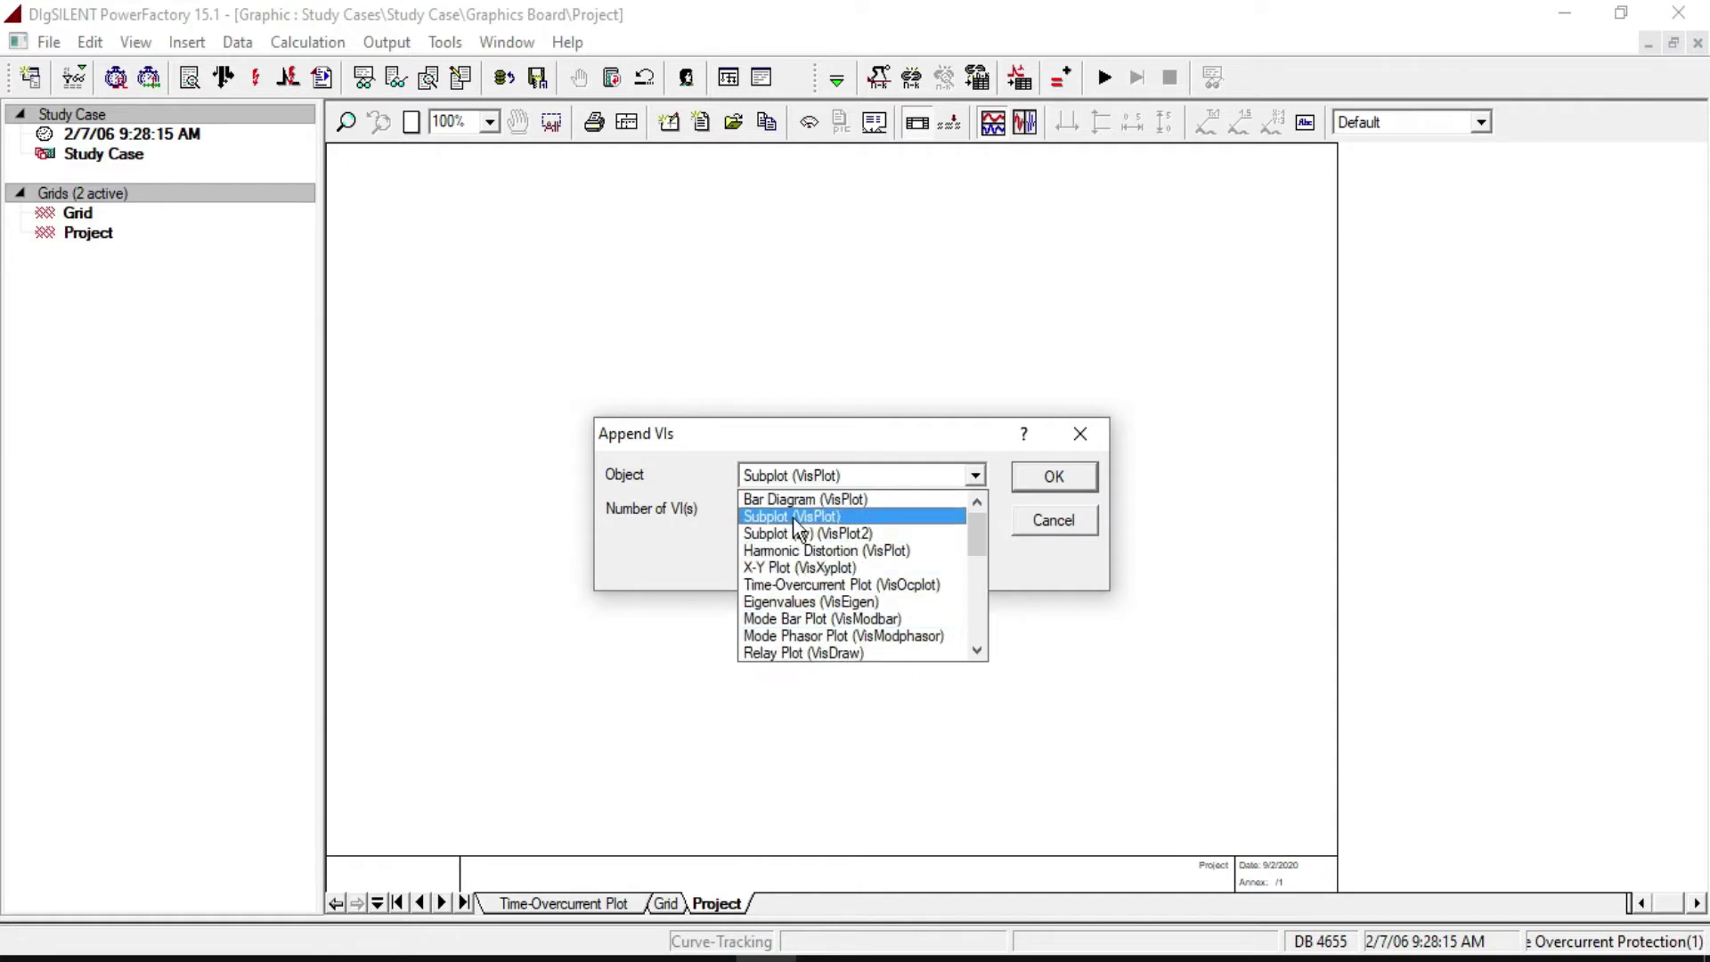
click(811, 516)
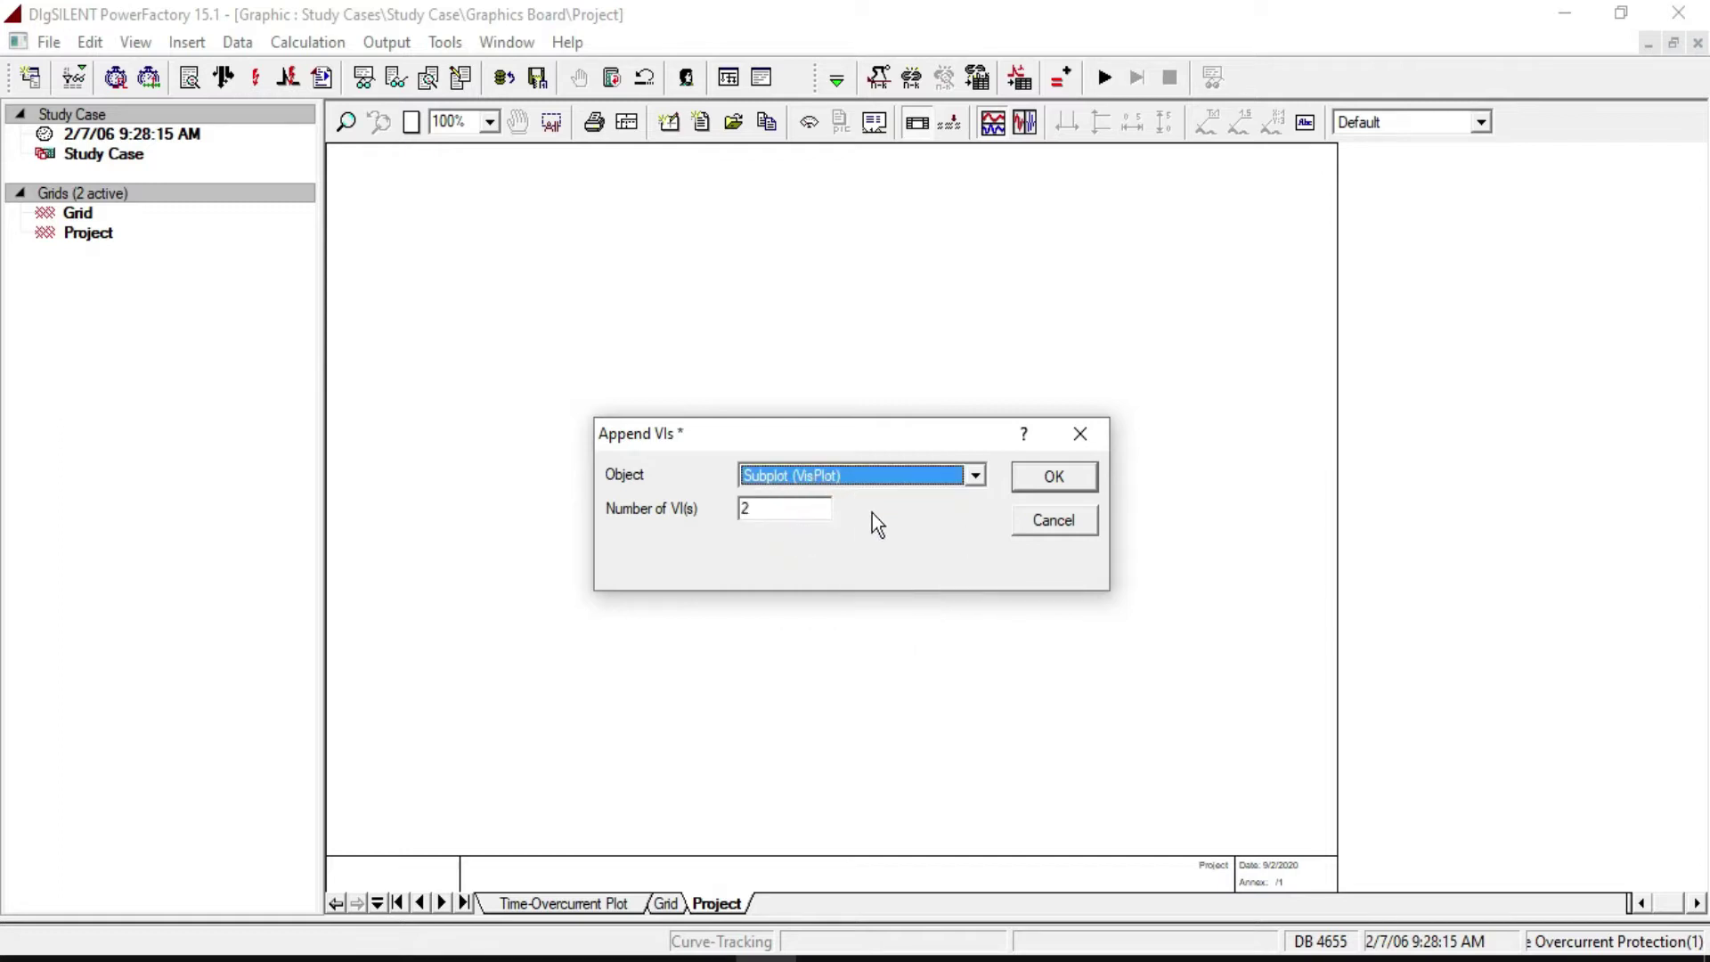
double_click(817, 510)
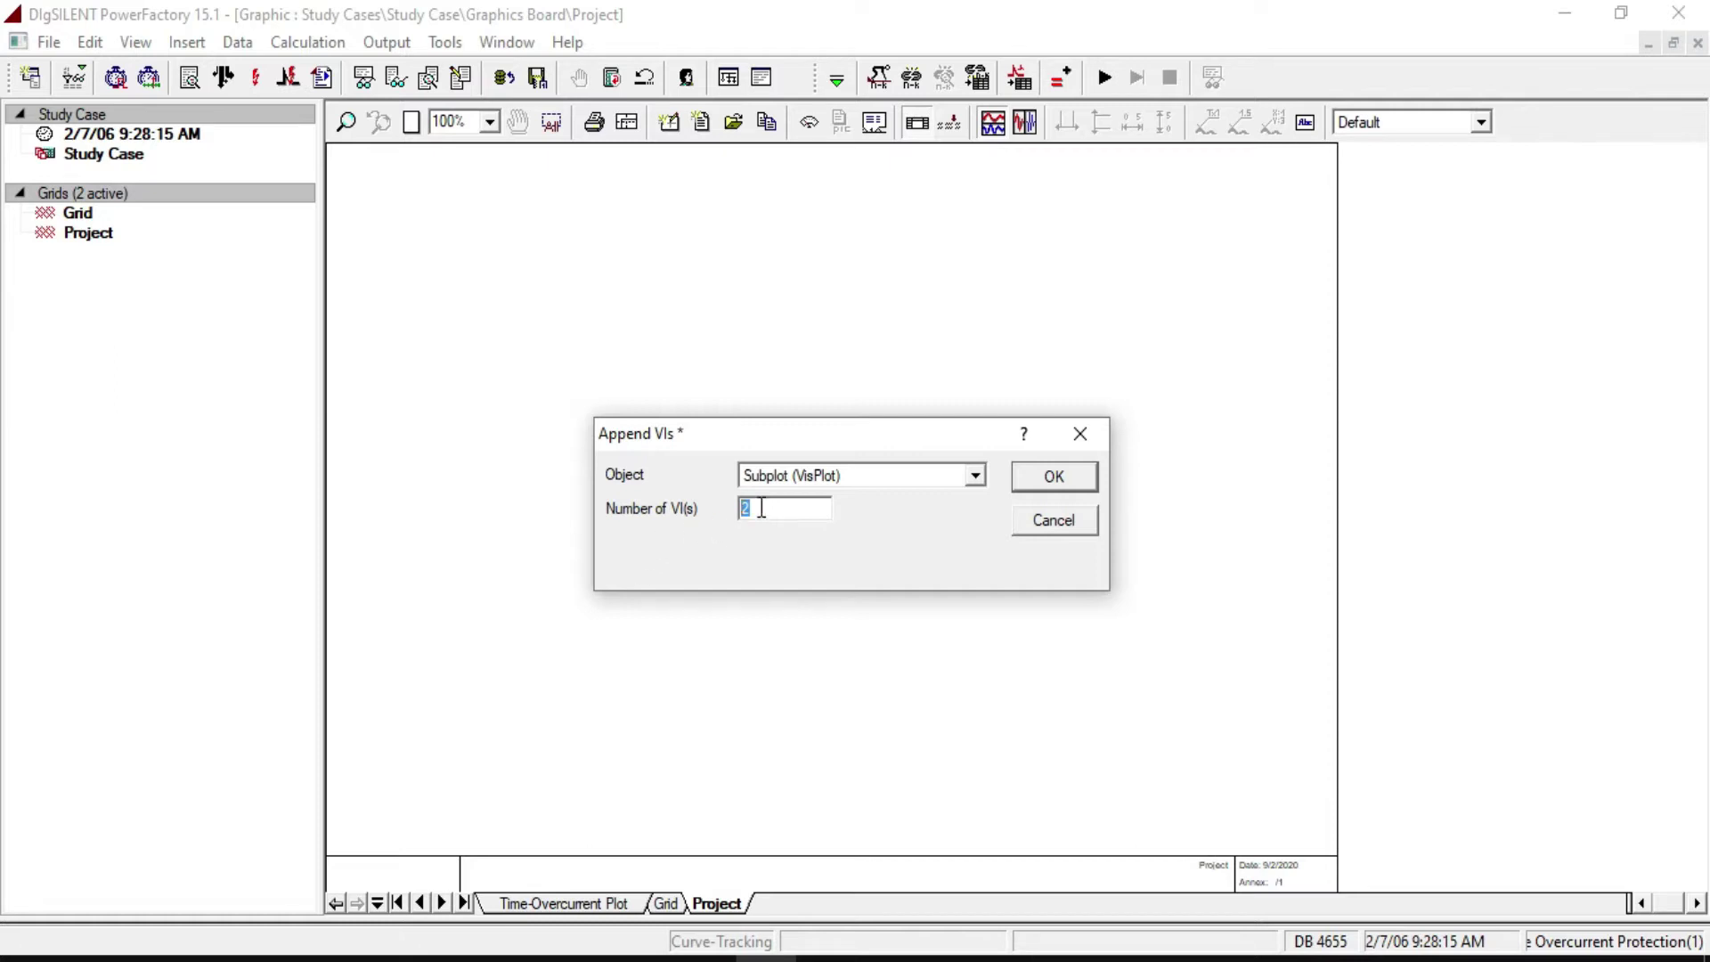
text(3)
double_click(791, 507)
text(2)
click(1054, 476)
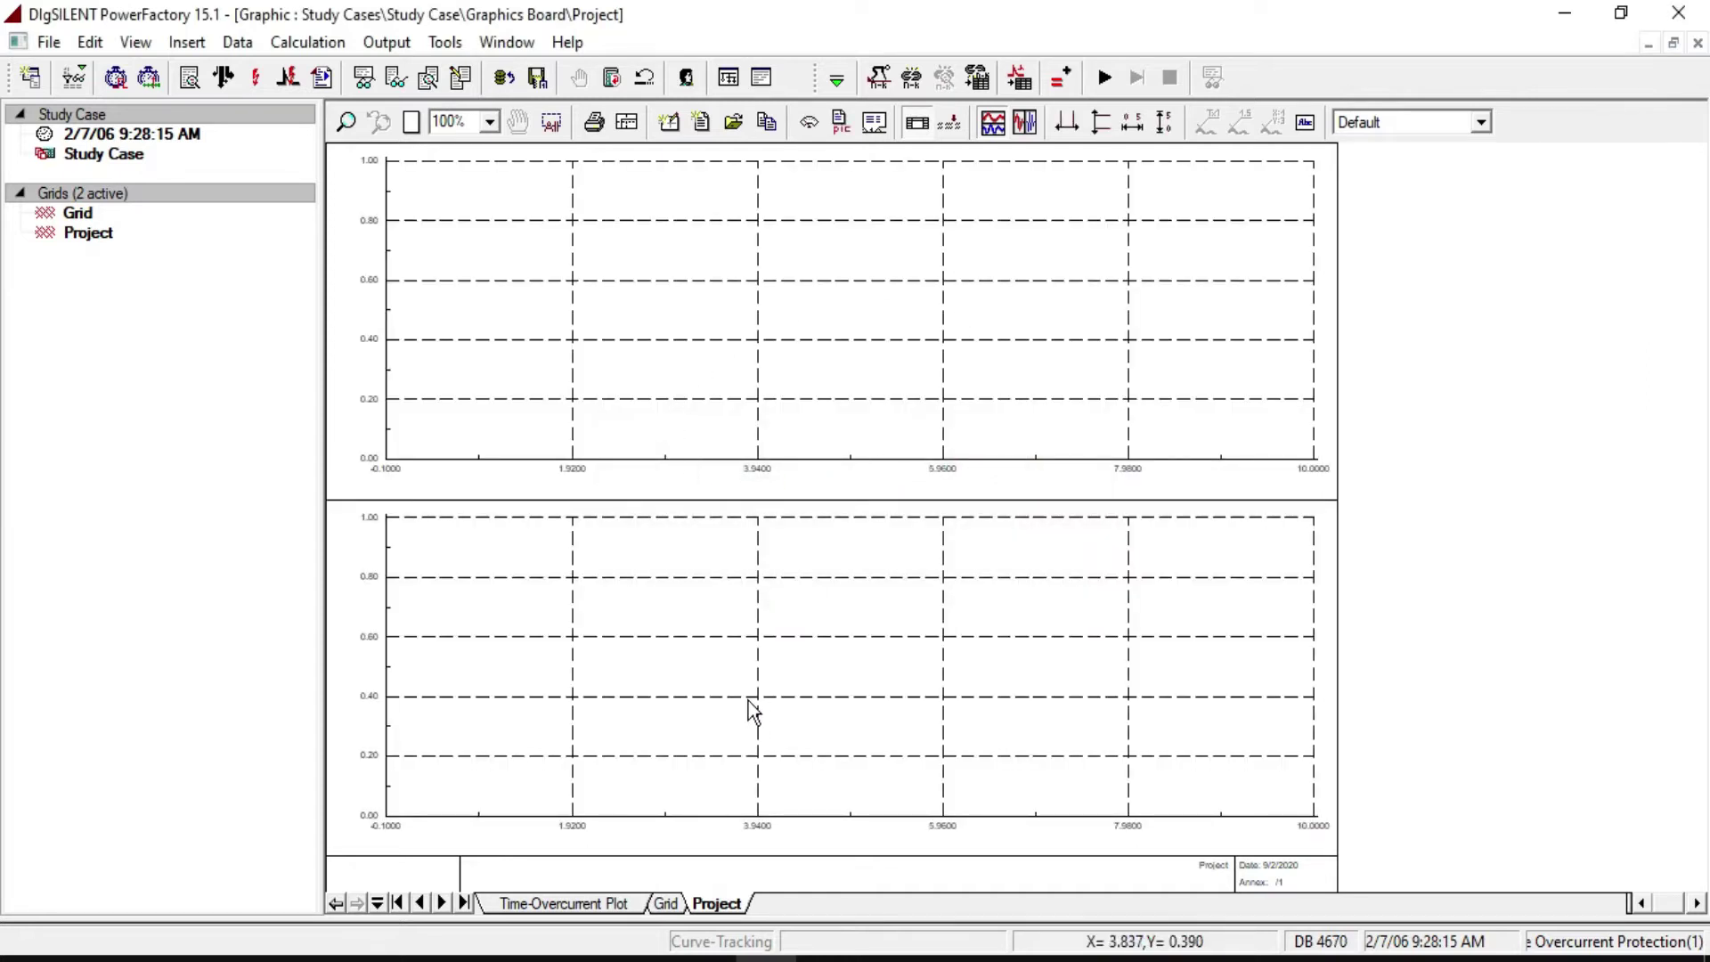
click(850, 339)
double_click(849, 339)
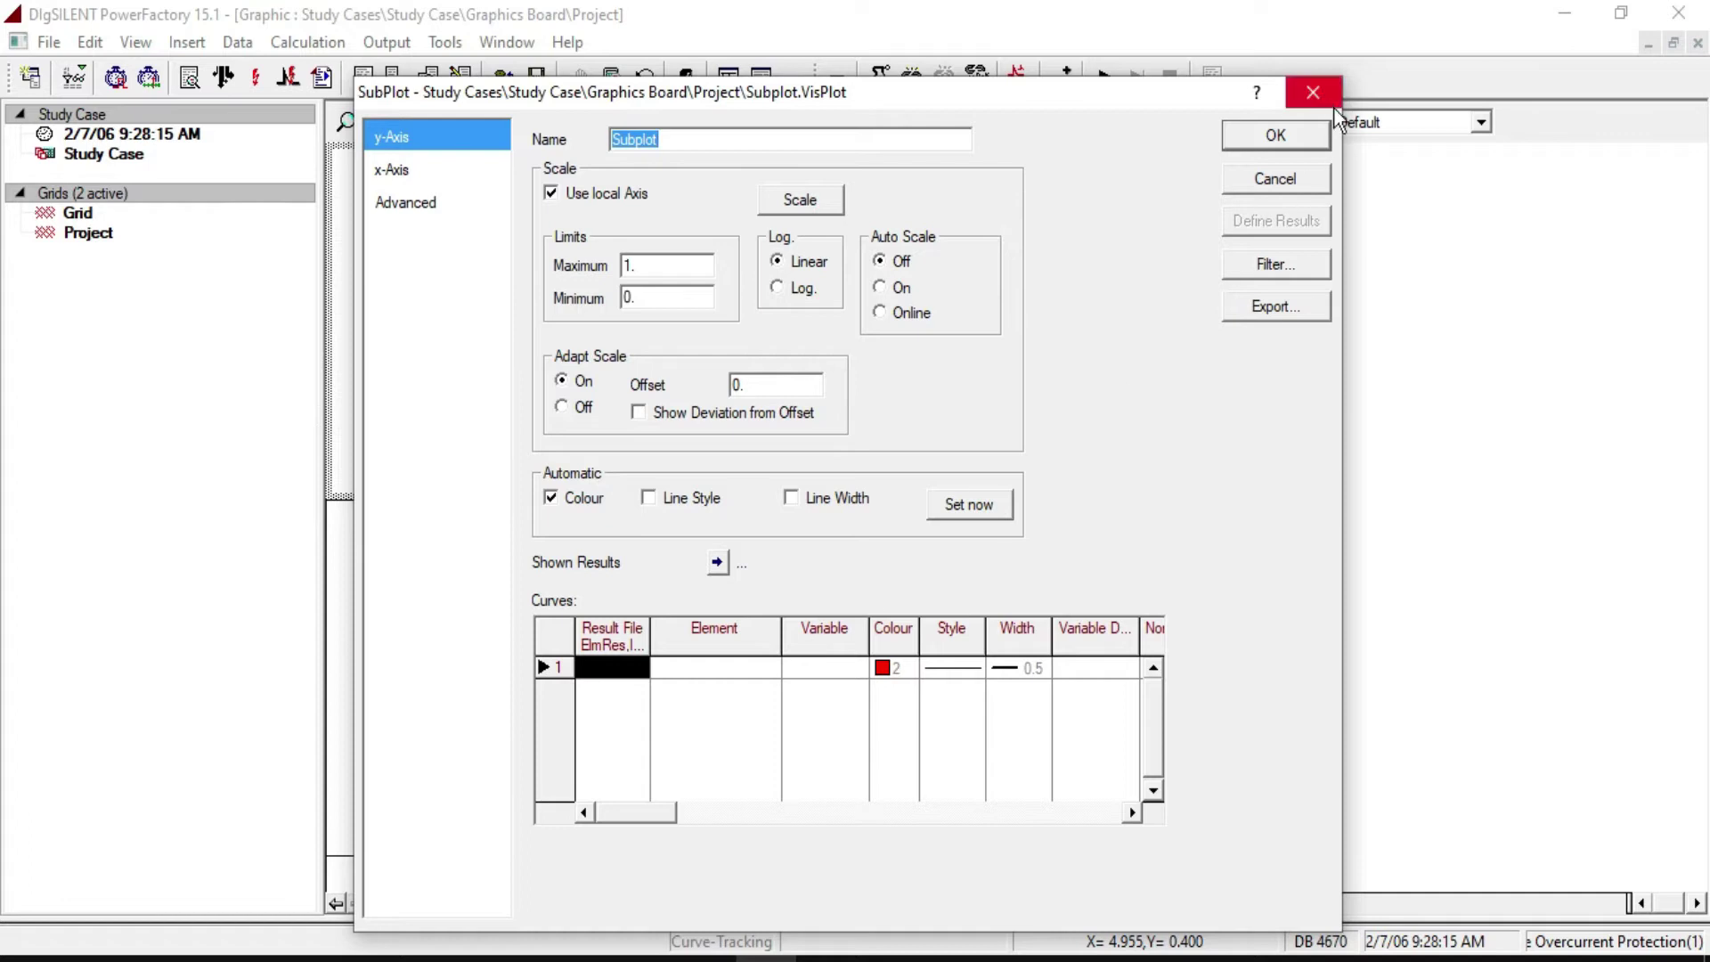
click(1280, 180)
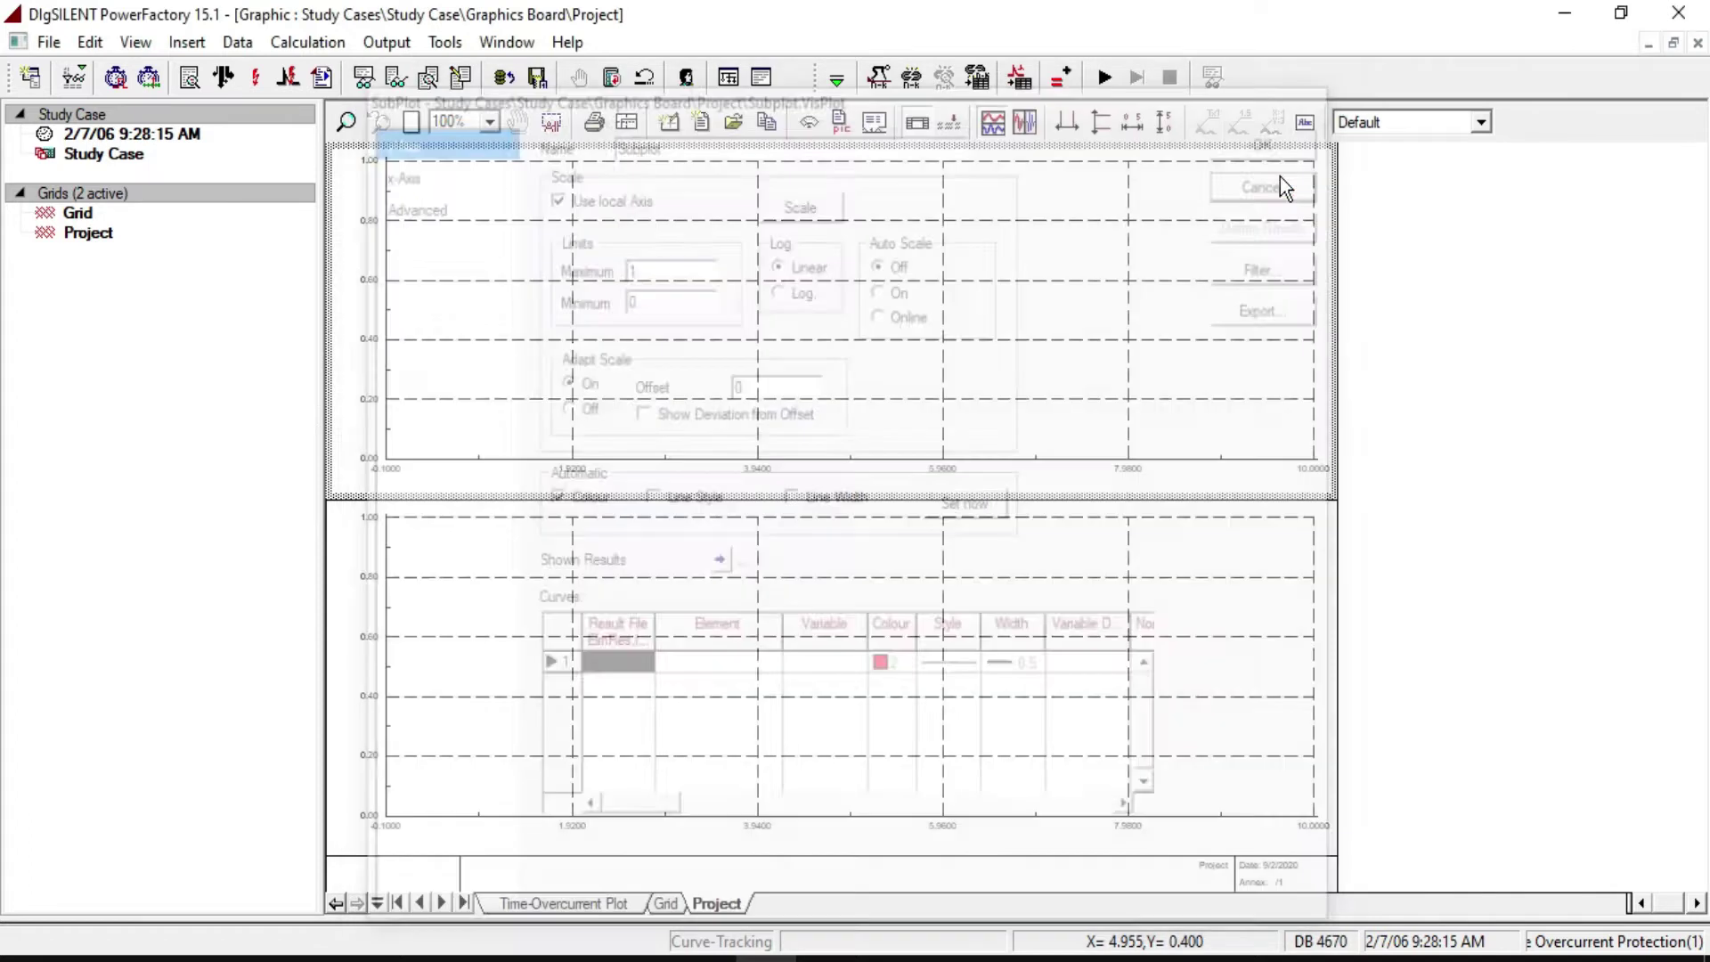
Step: Define results for RMS/EMT simulation for Single Busbar(2) and Single Busbar(3) together in the Grid diagram
click(660, 903)
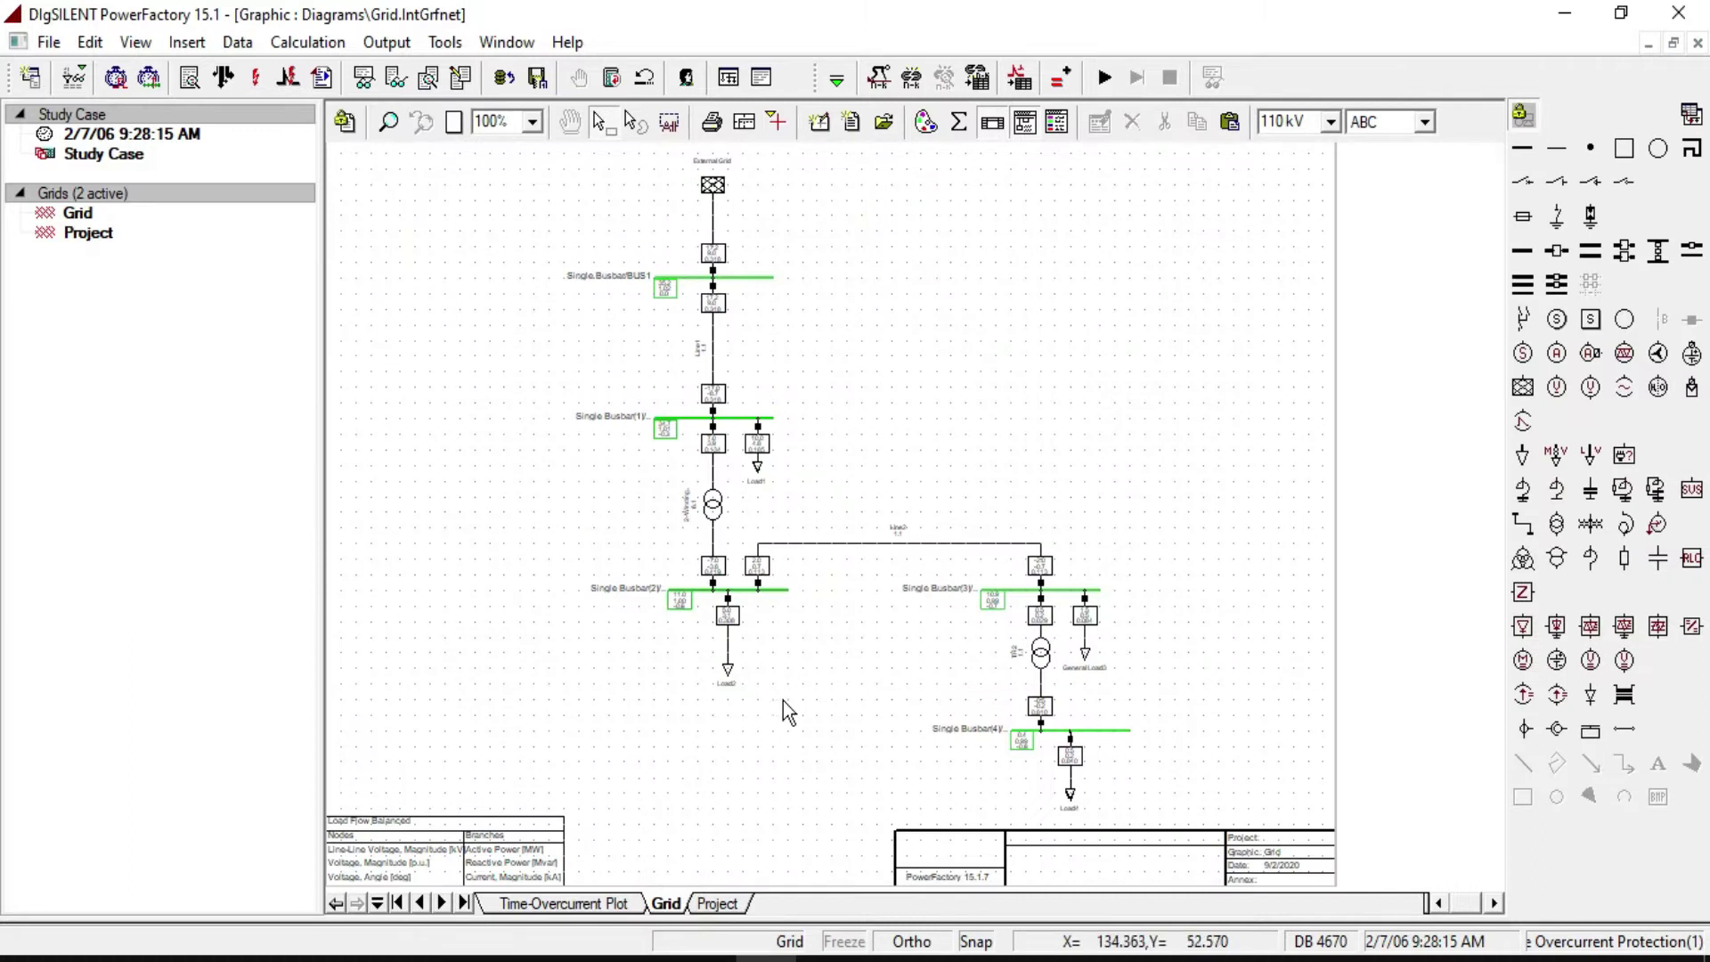
click(764, 589)
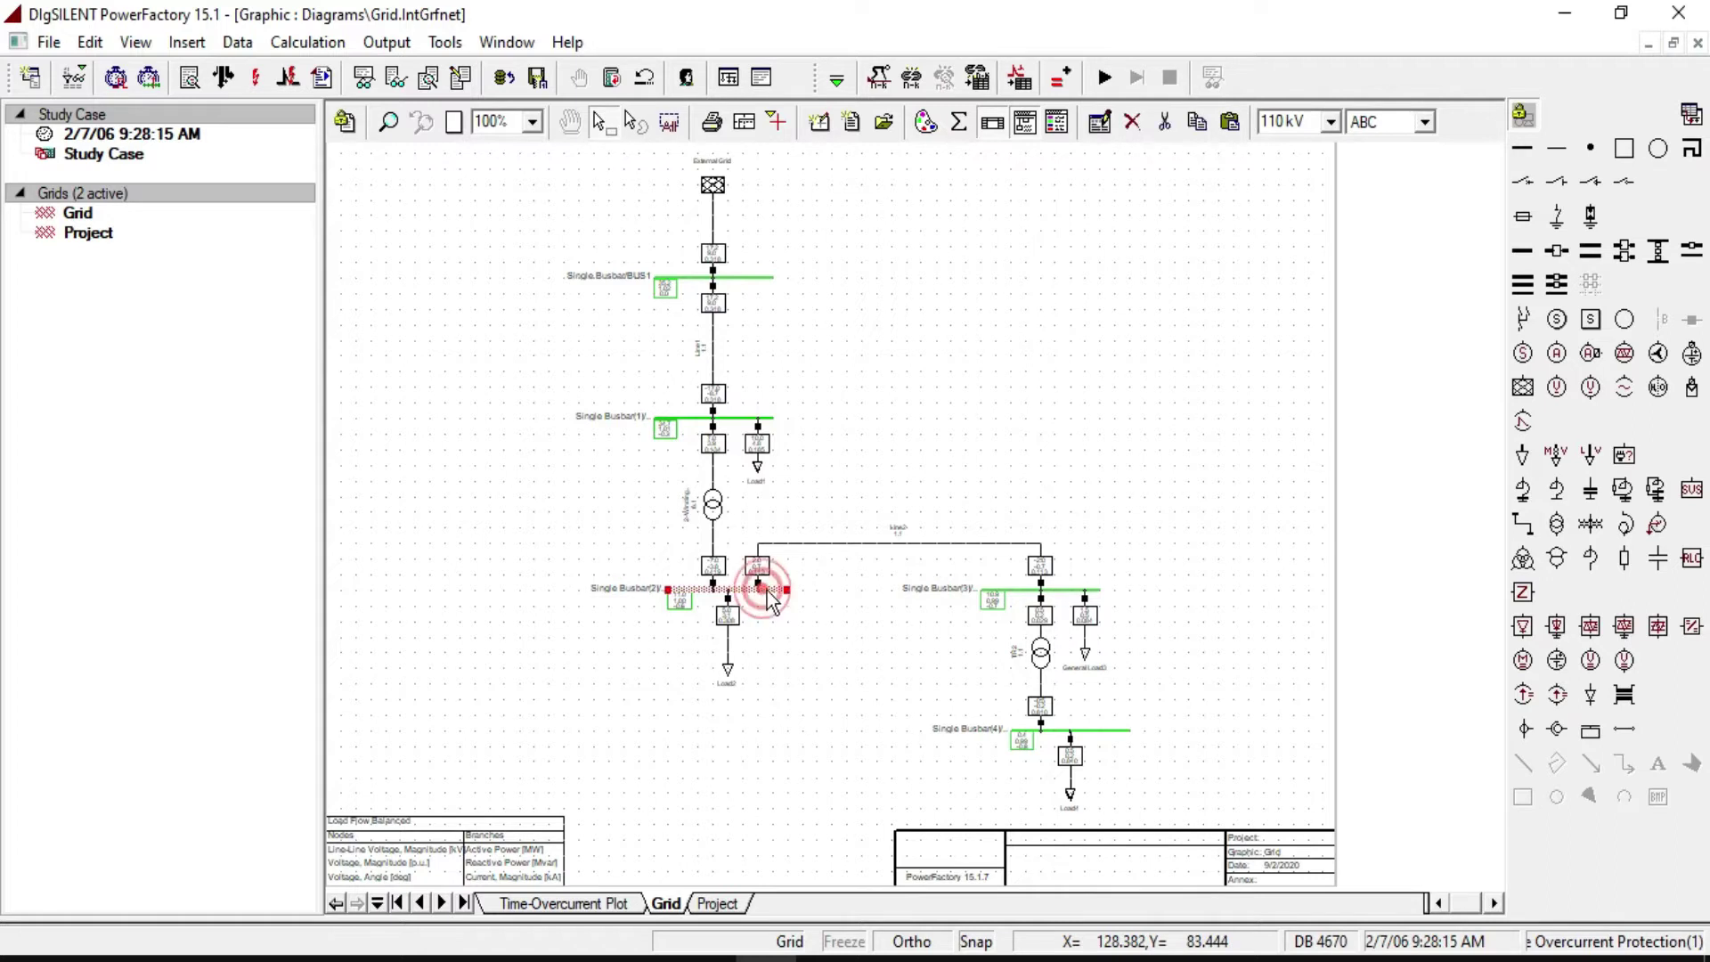
click(1055, 590)
click(798, 689)
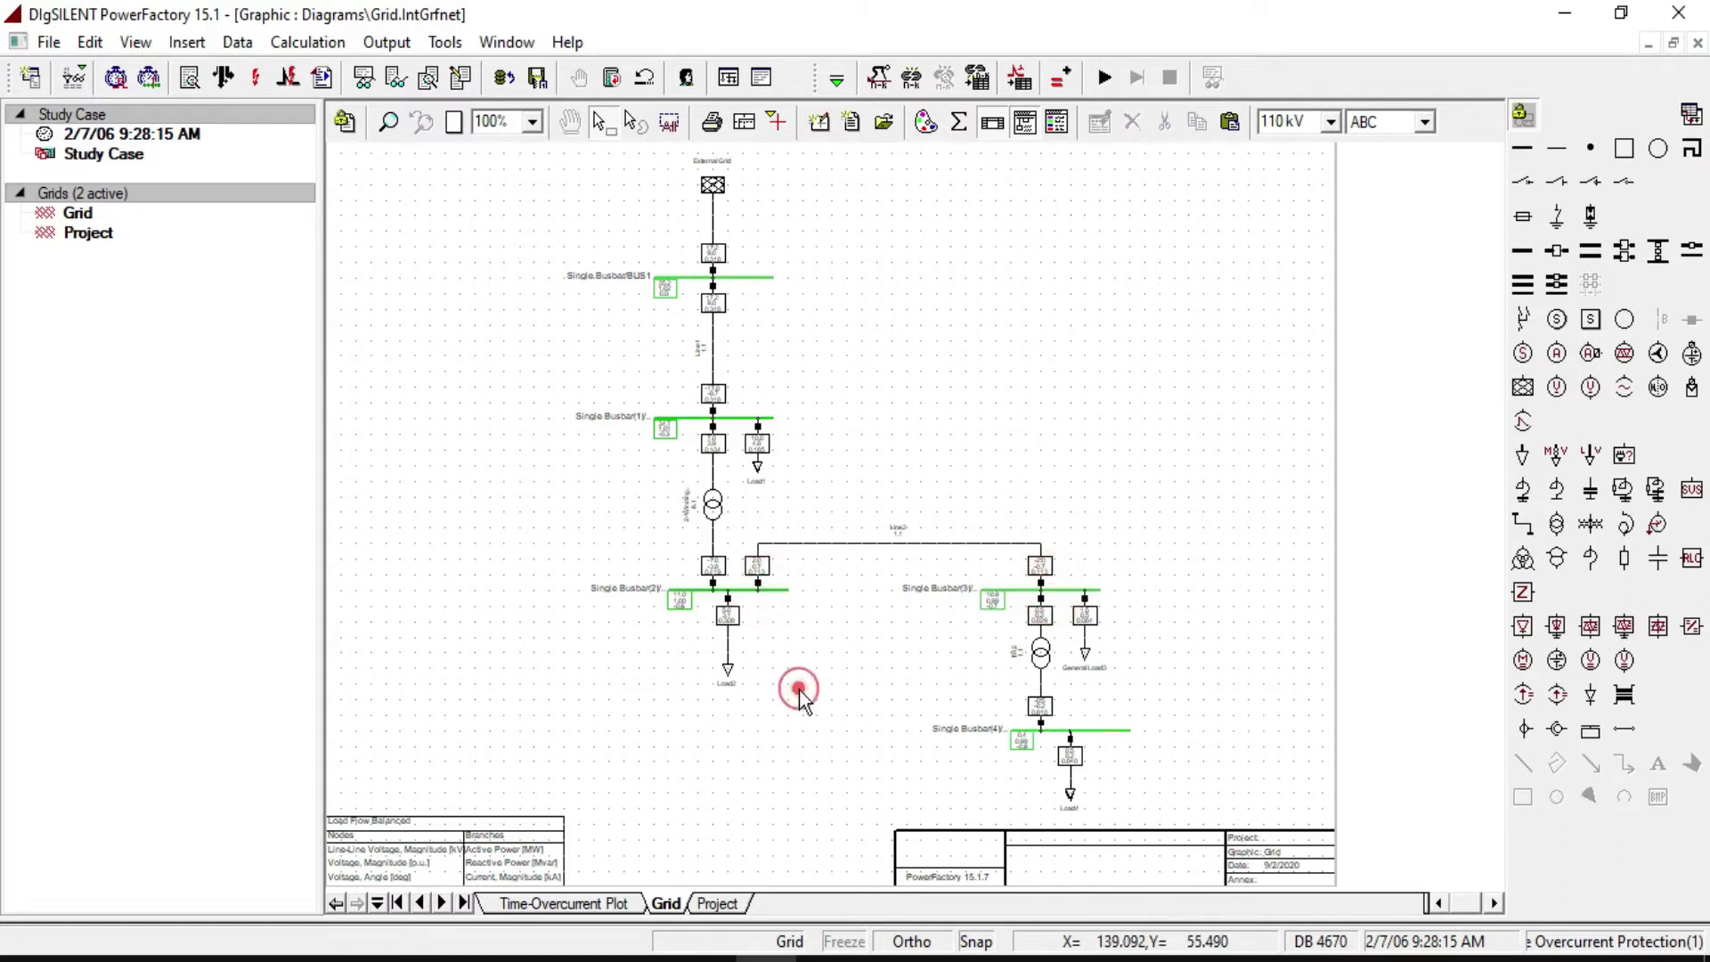
click(772, 586)
ctrl+click(1023, 589)
right_click(1026, 596)
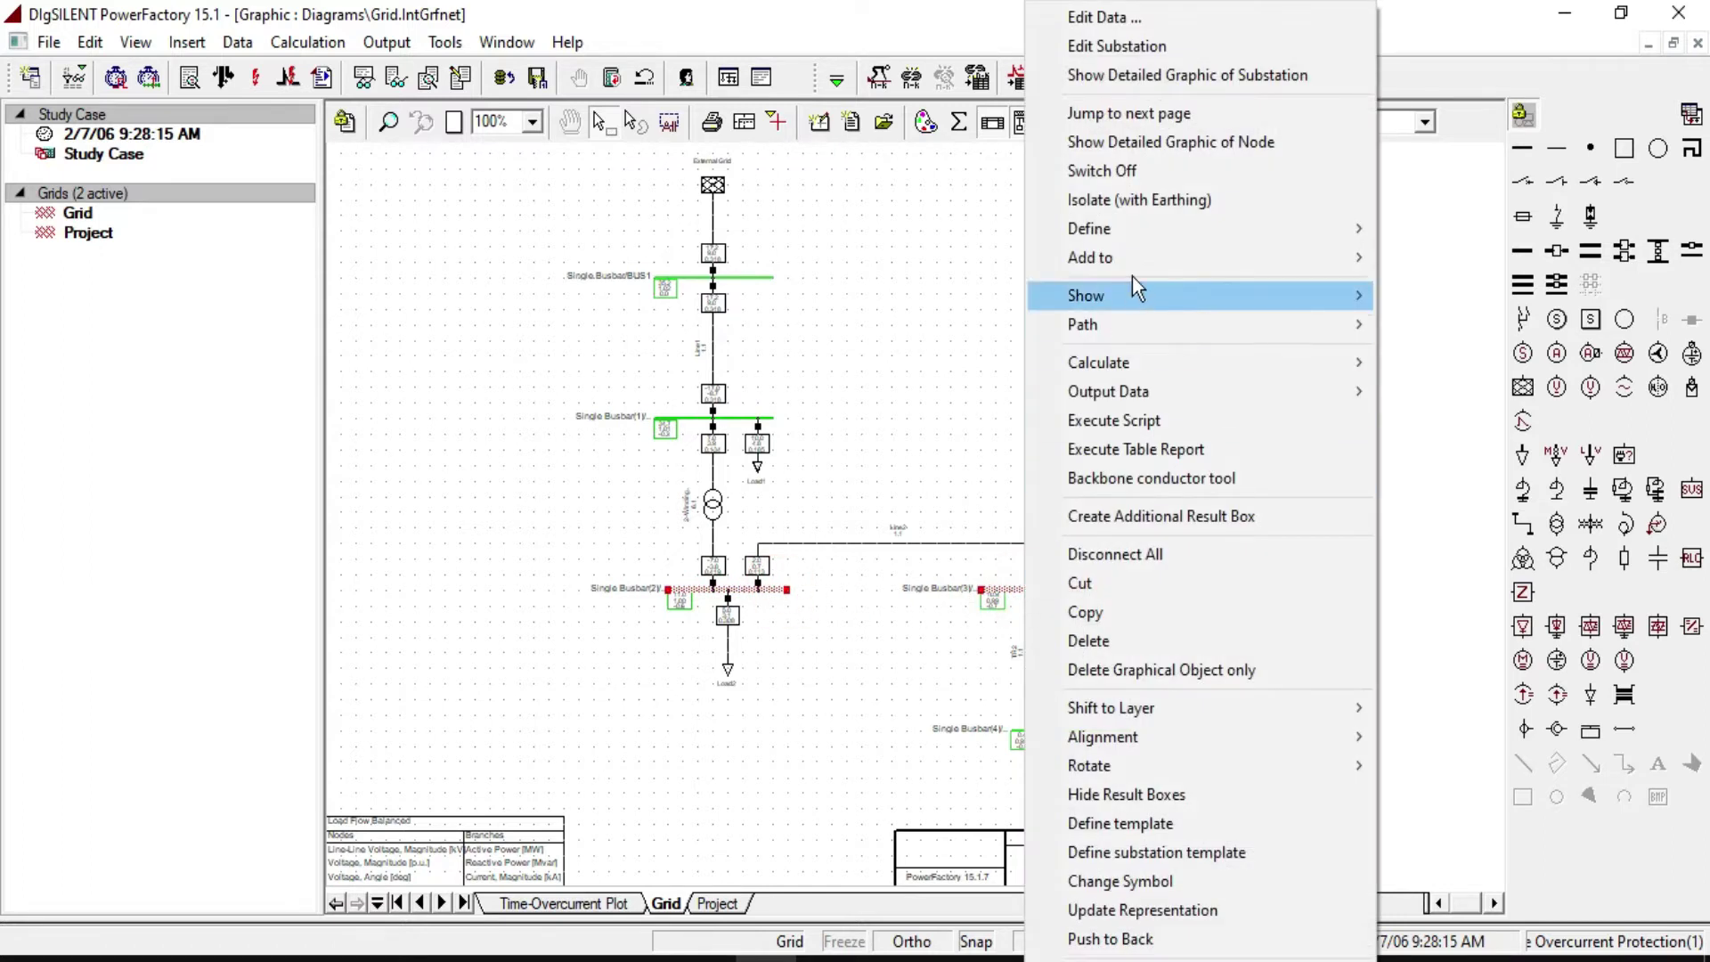
mouse_move(1115, 237)
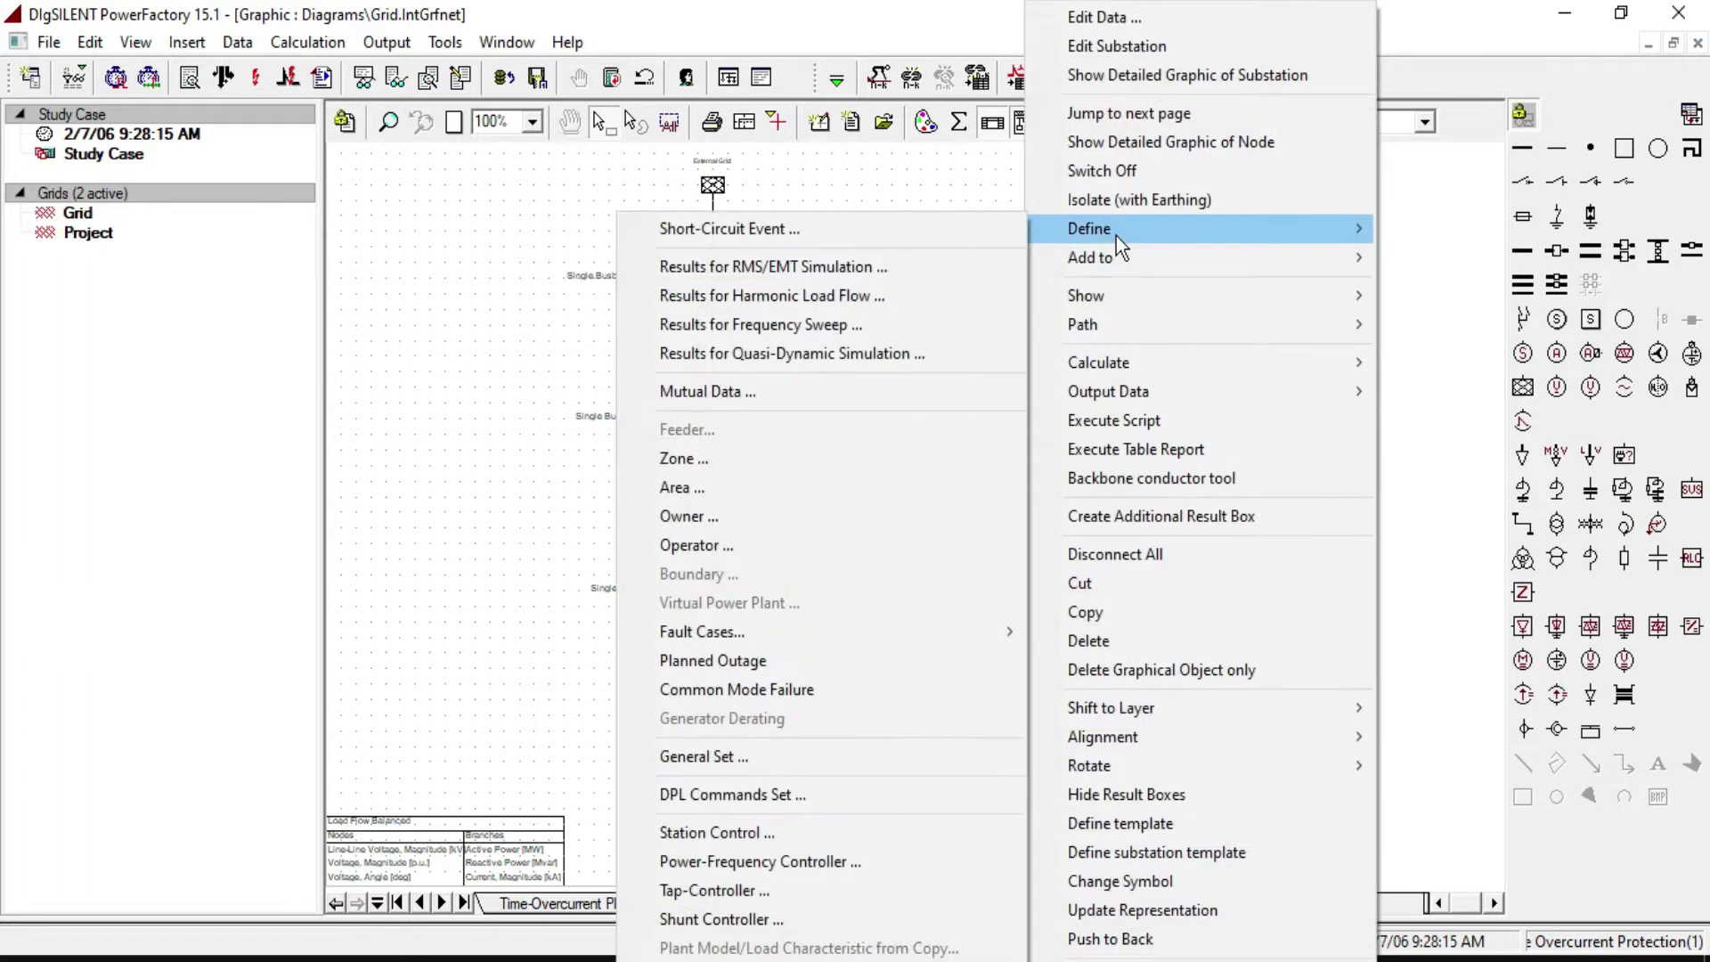
click(818, 265)
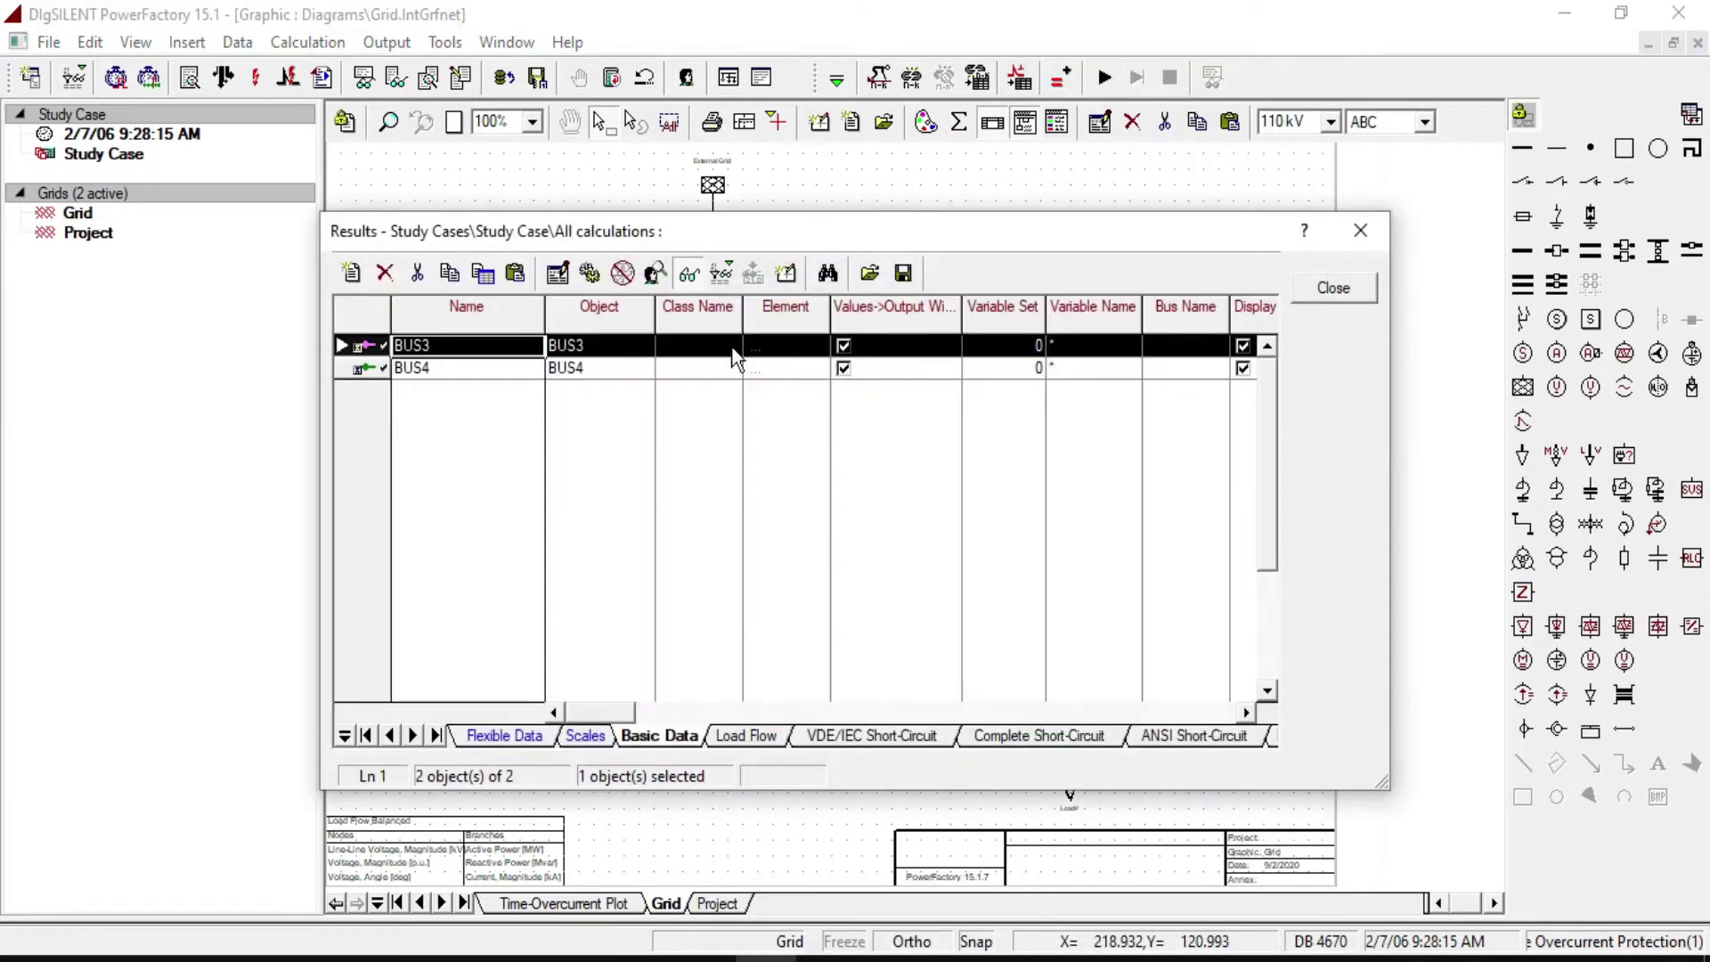
Step: For BUS3, deselect the load flow variable ul and filter the EMT-Simulation variables by bus name *
double_click(361, 346)
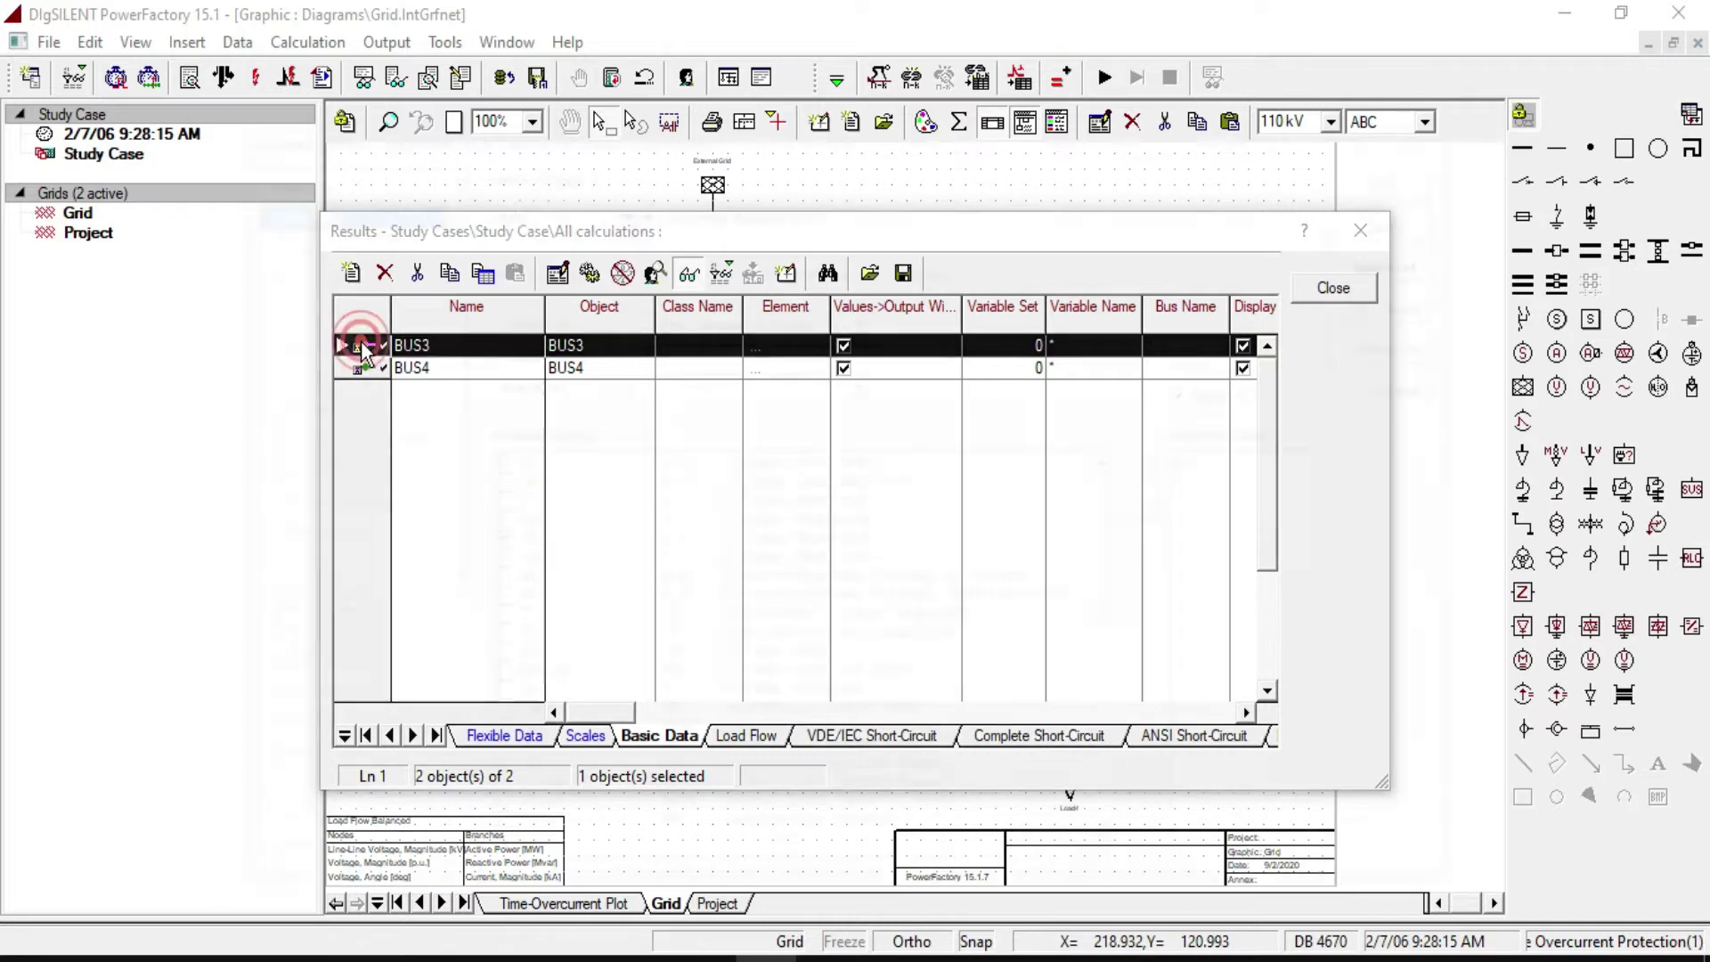
click(492, 541)
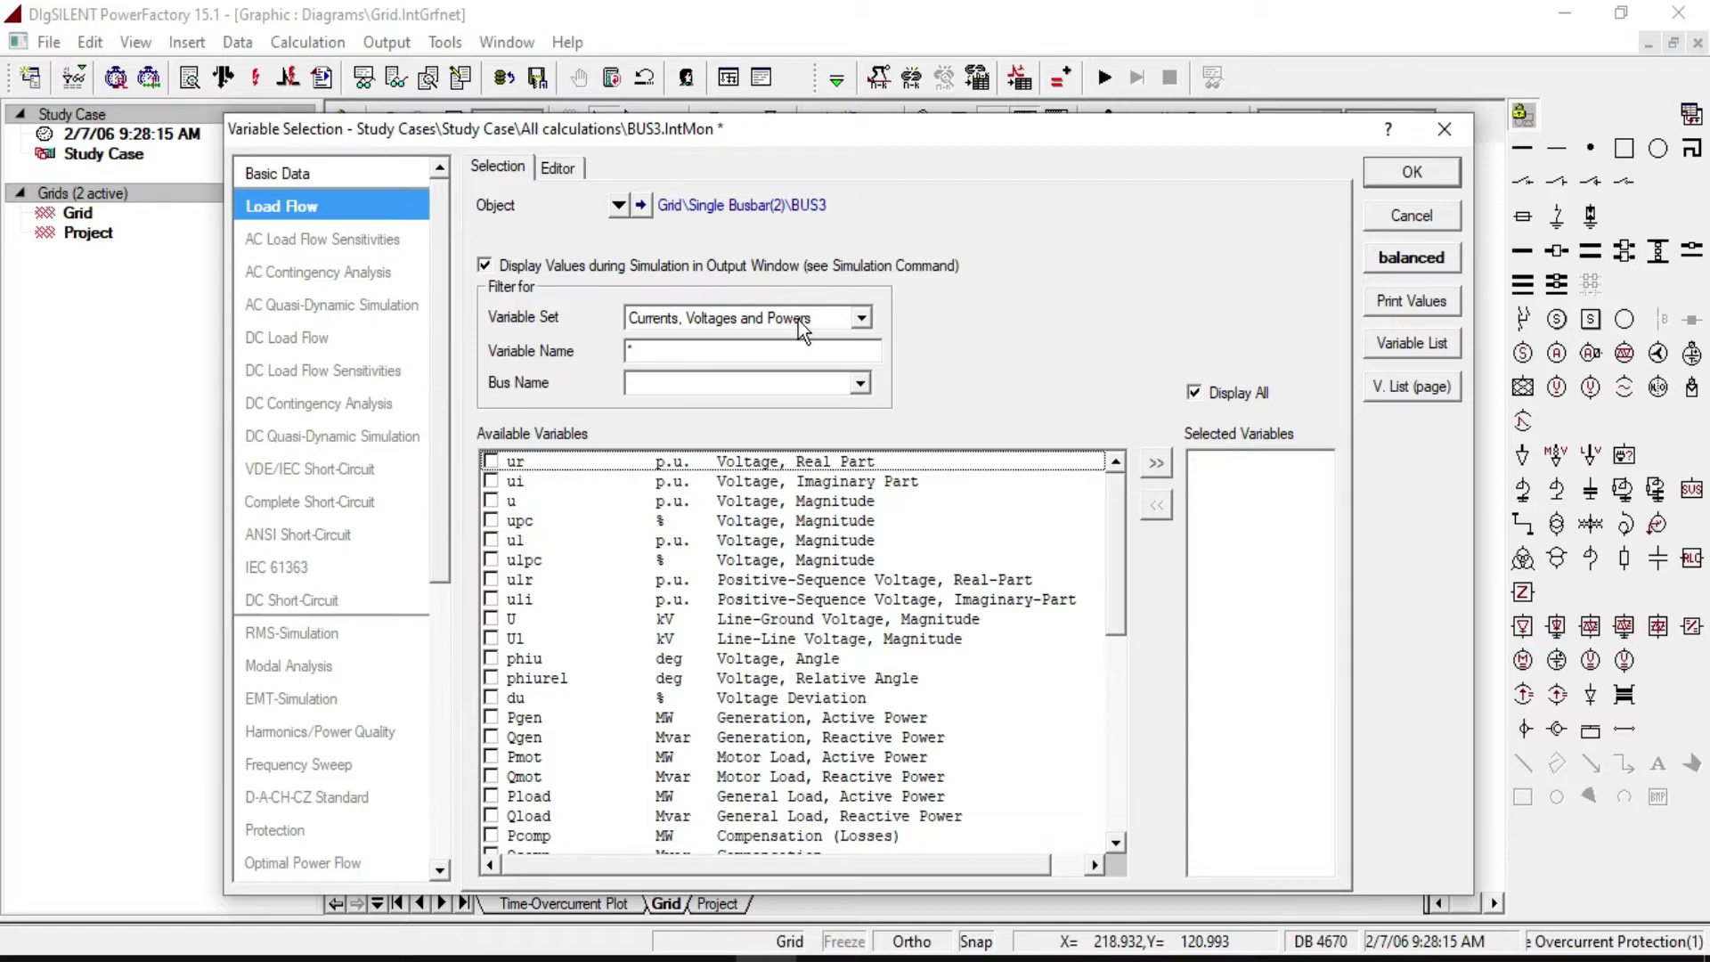
click(852, 379)
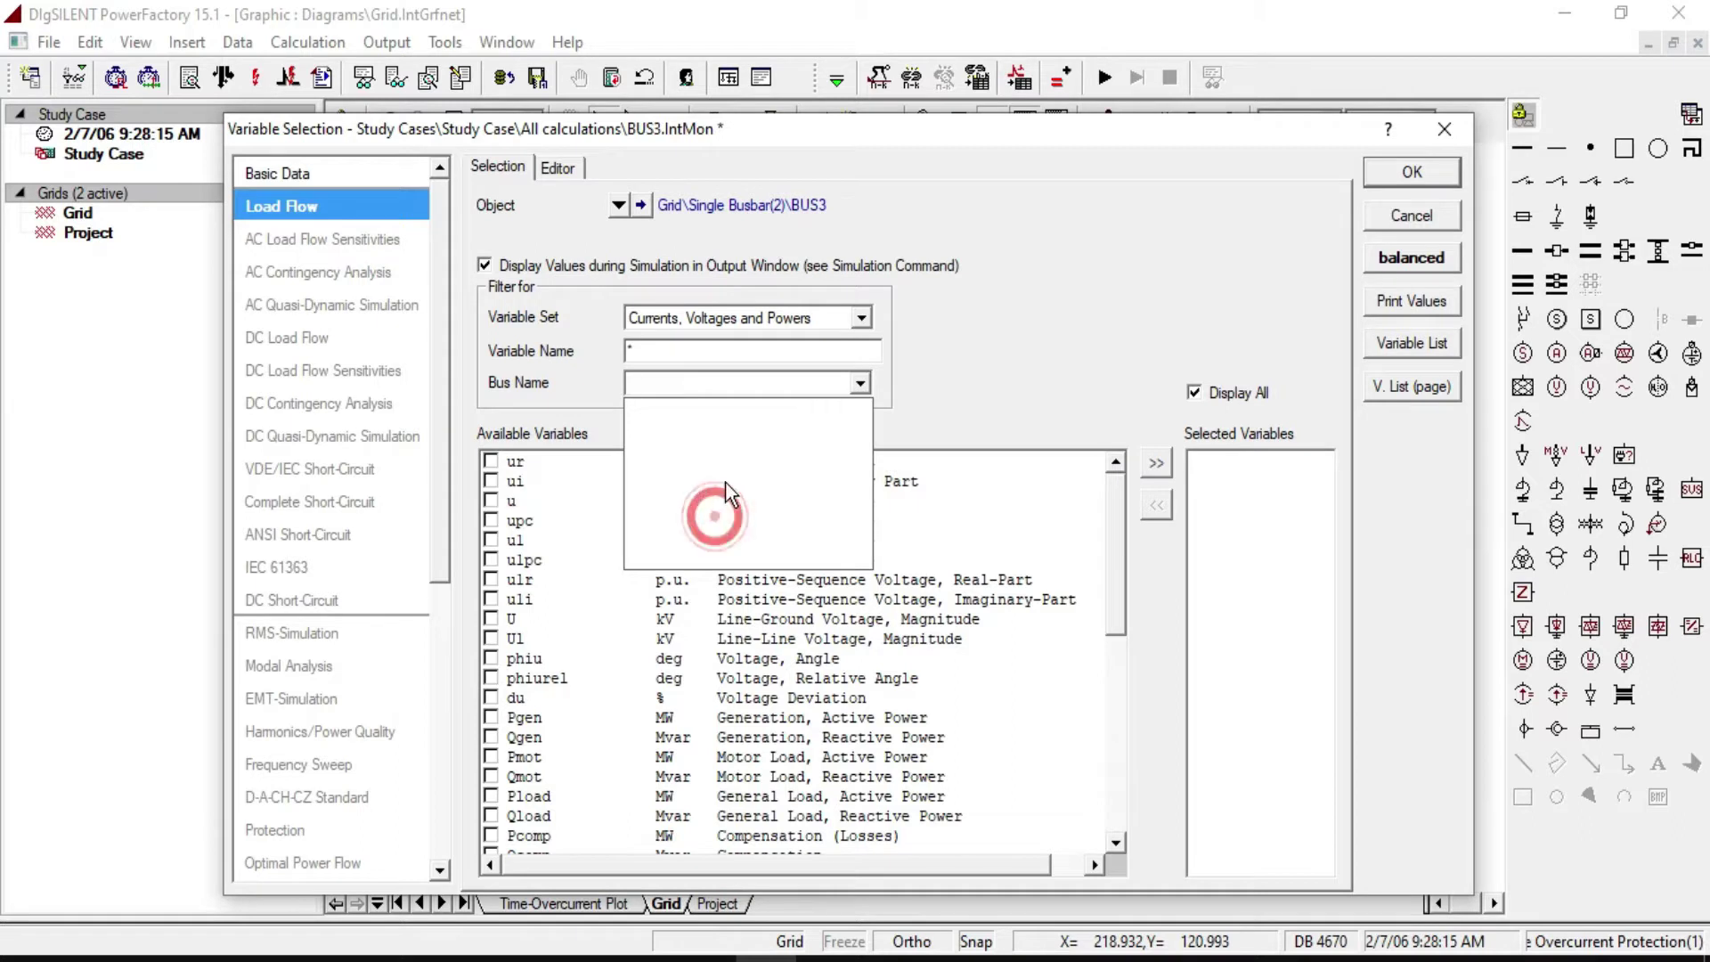
click(946, 389)
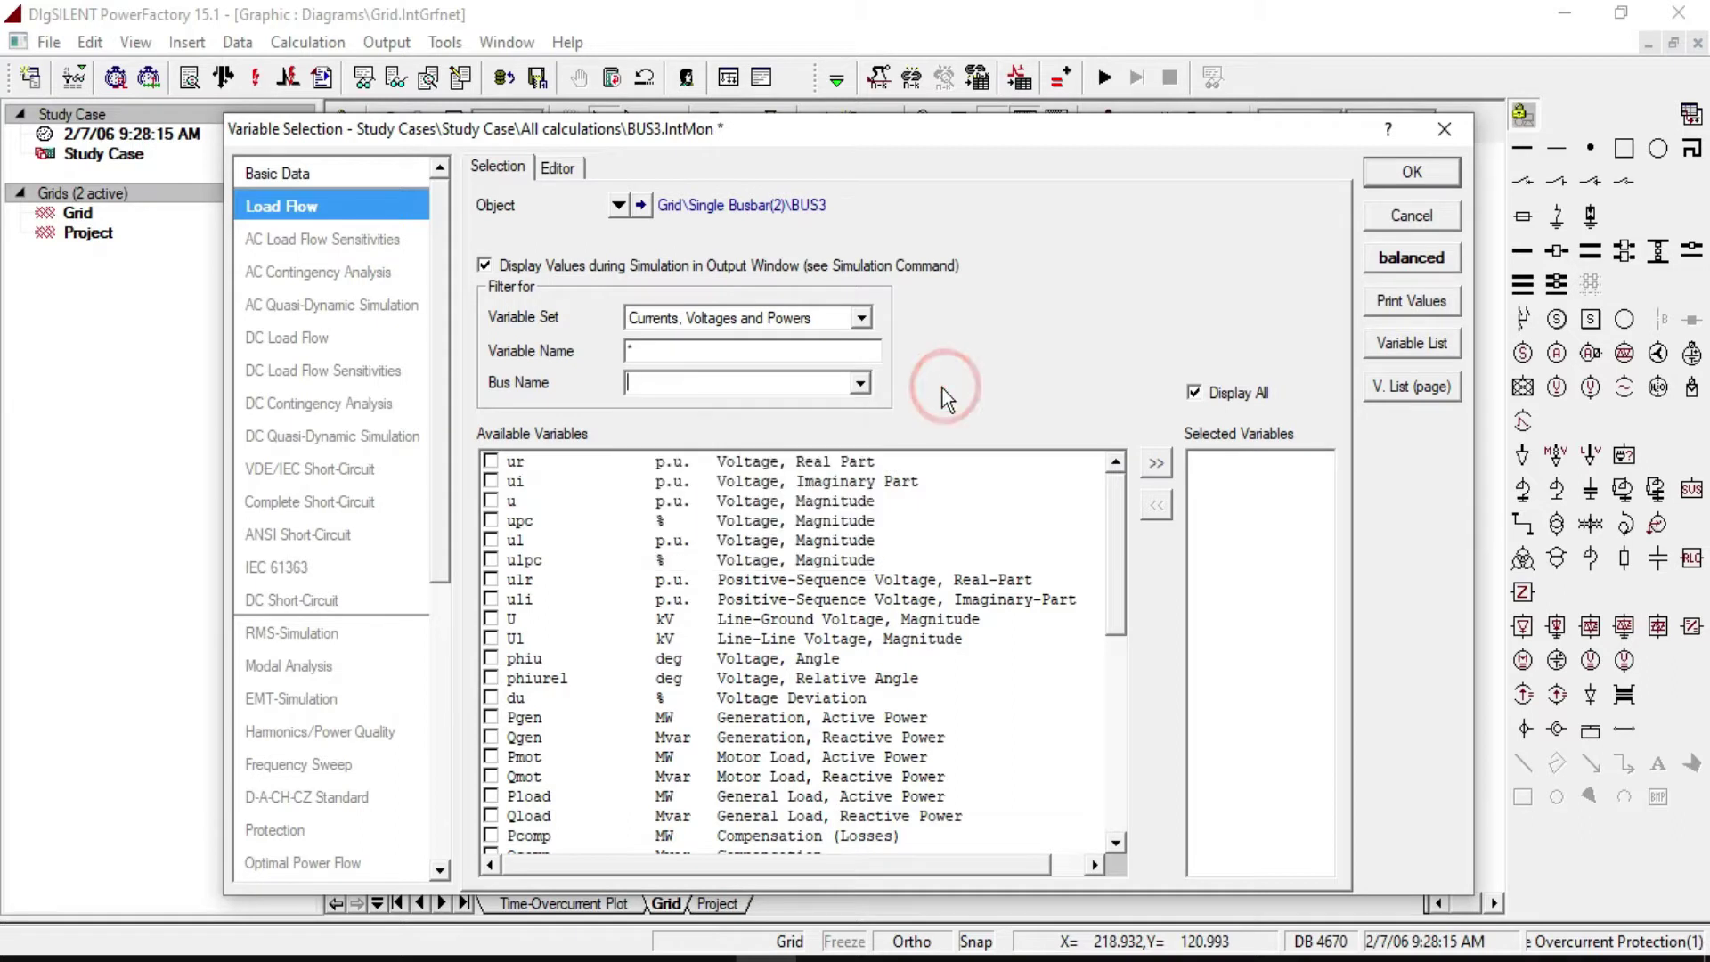
click(287, 699)
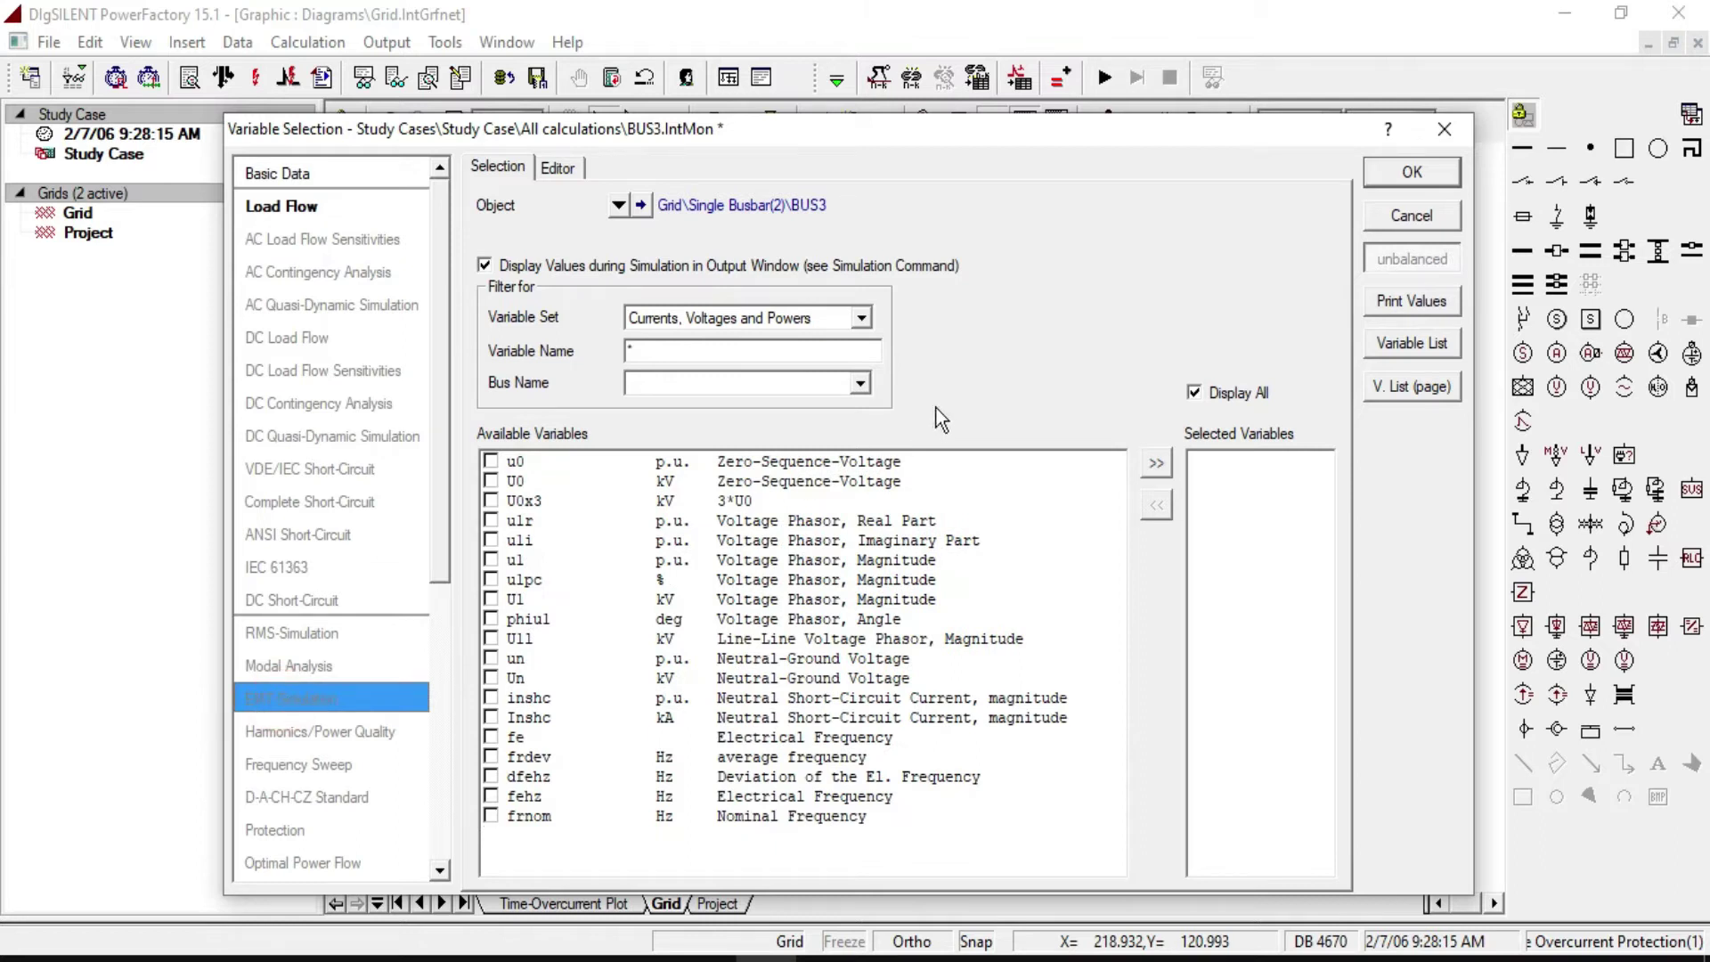
click(860, 385)
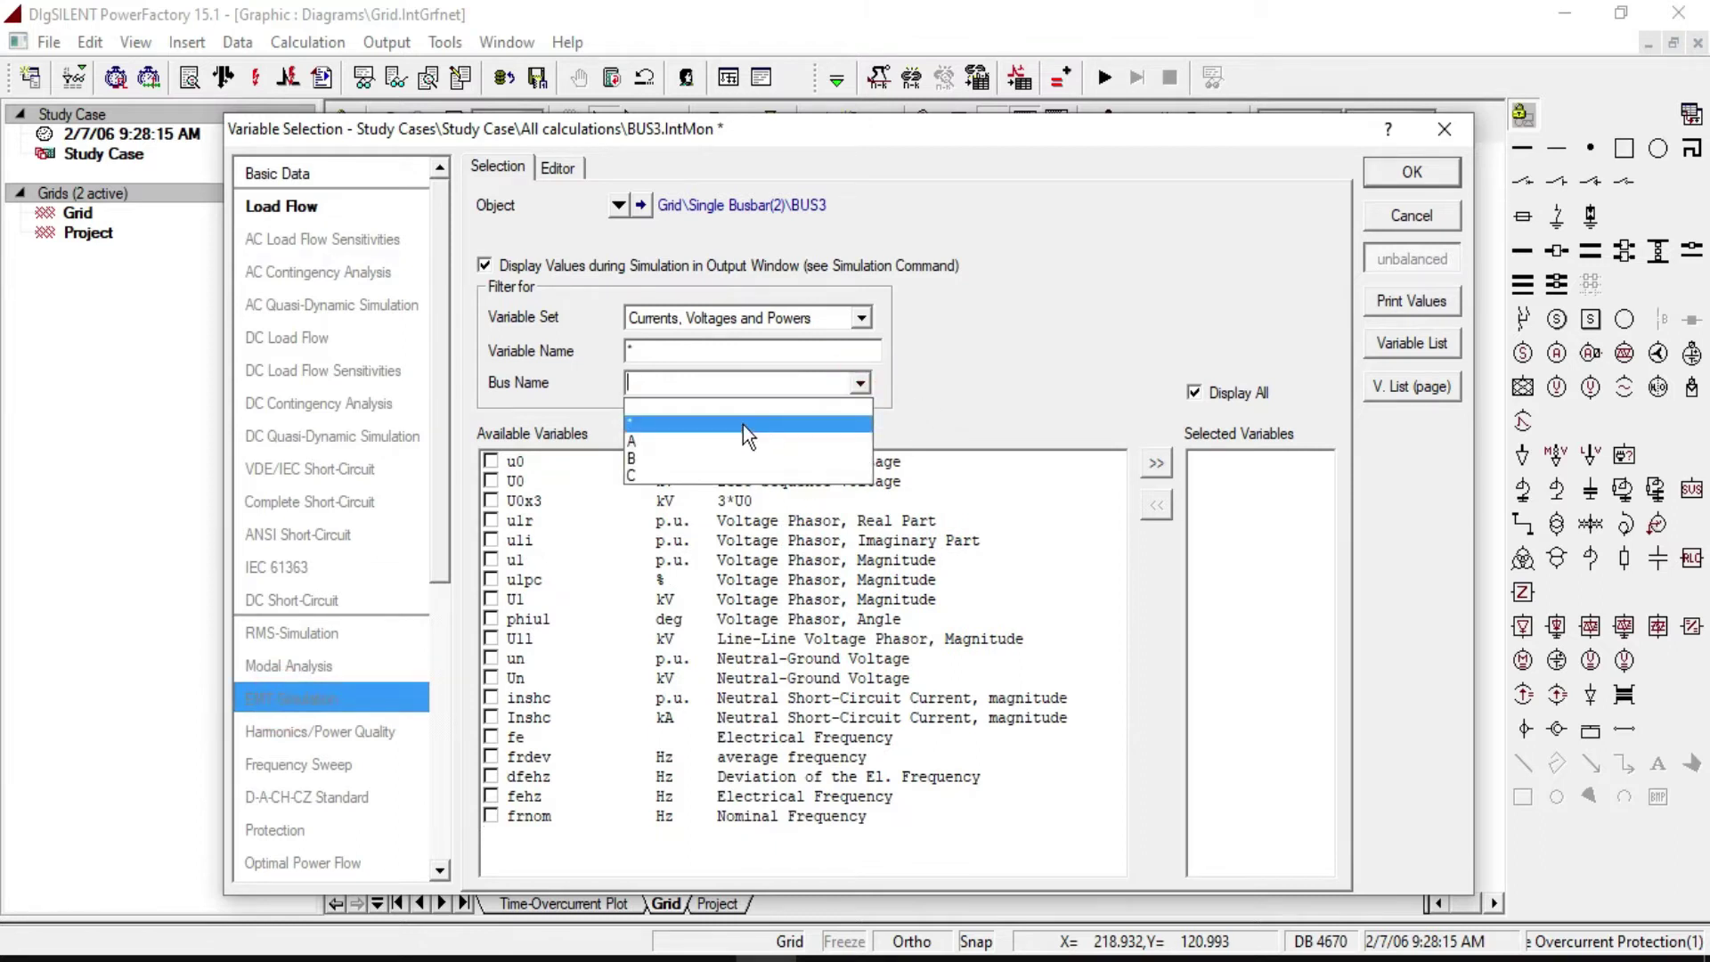
click(743, 424)
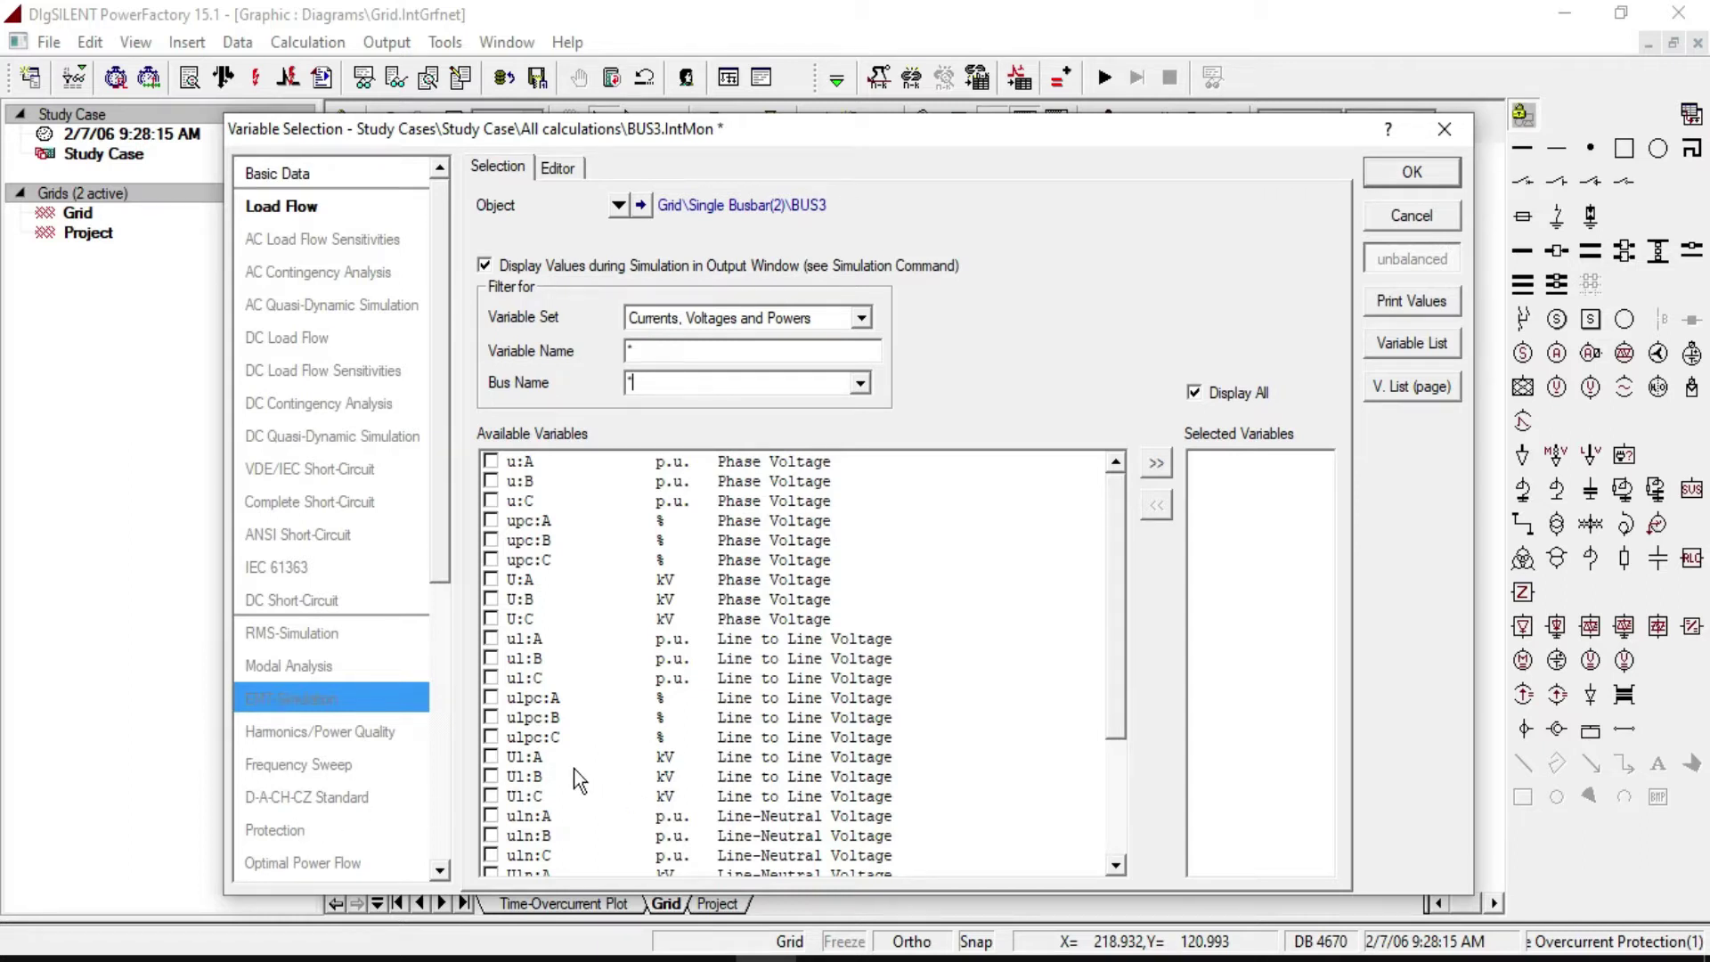
Step: Select the kV line-to-line voltages Ul:A, Ul:B and Ul:C as BUS3 result variables
click(533, 759)
click(490, 756)
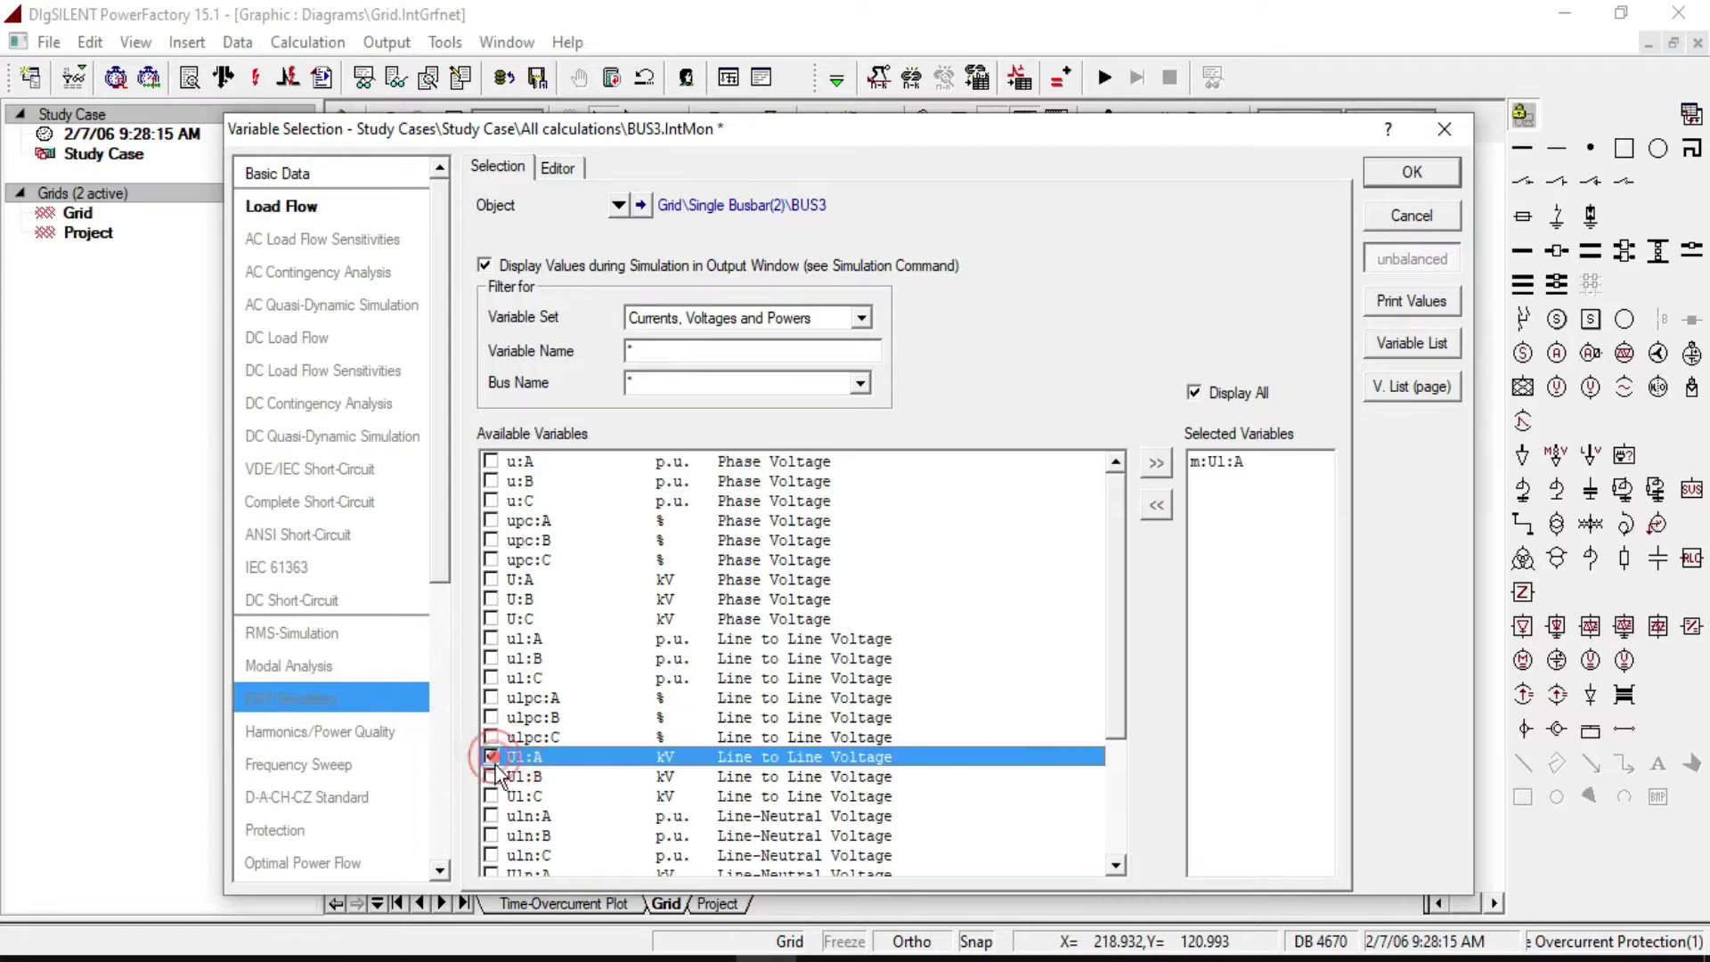
click(490, 776)
click(490, 795)
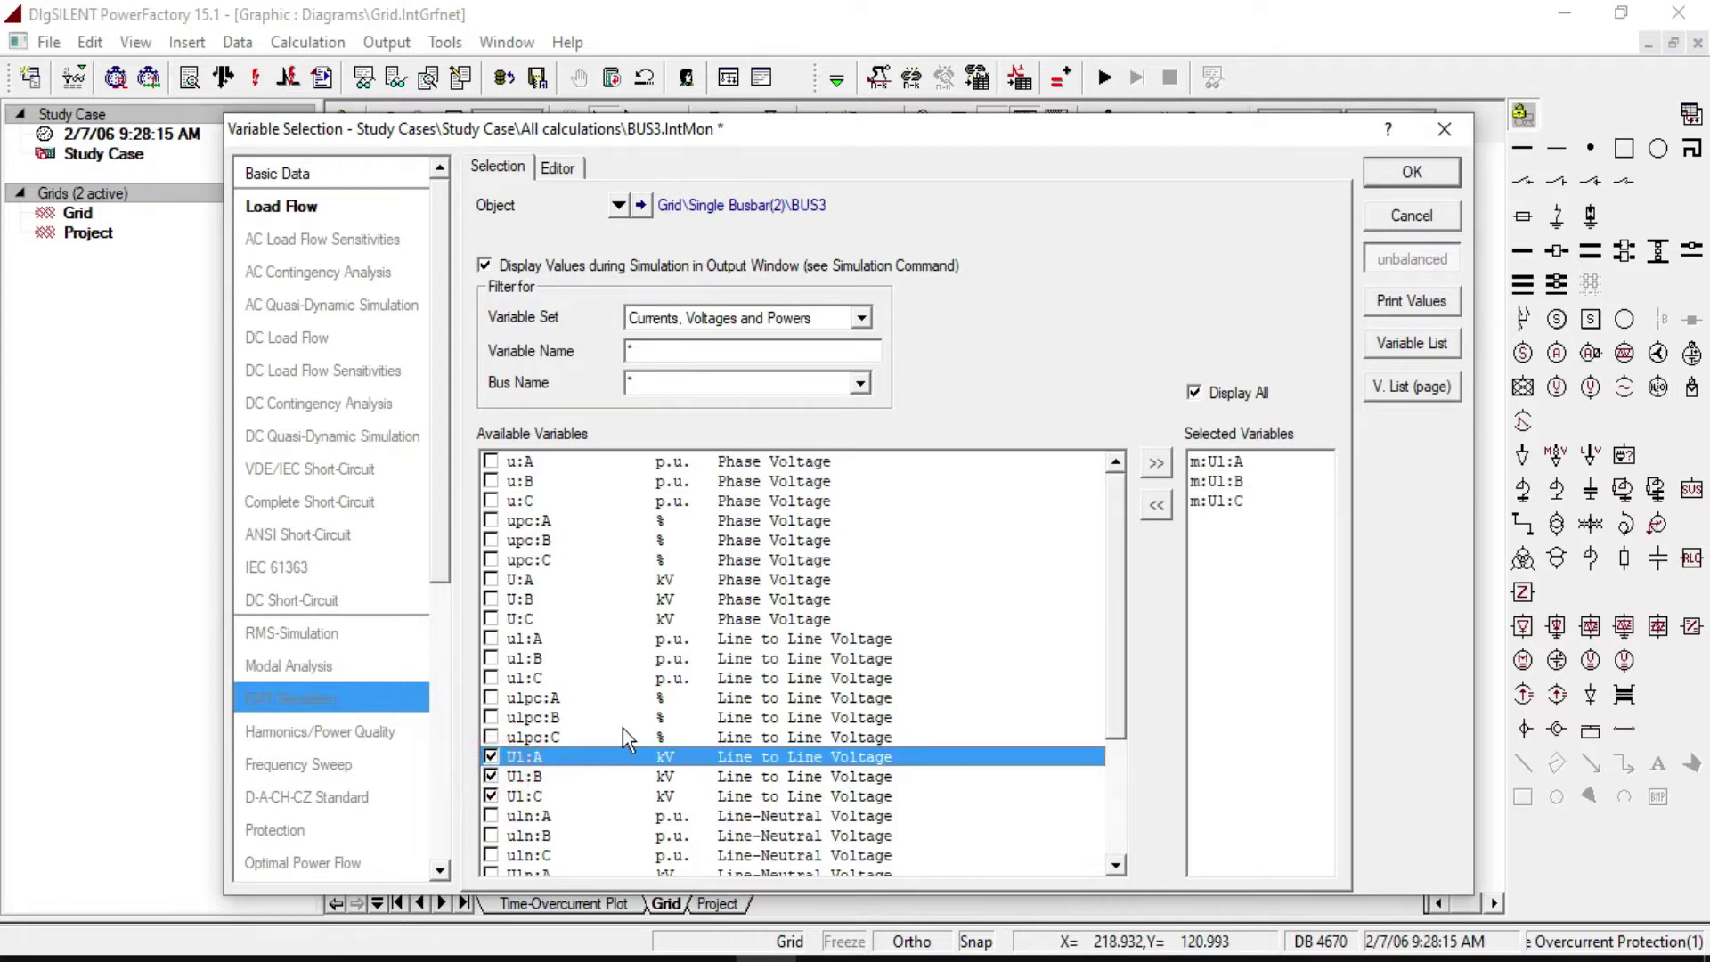
Step: Add the kA short-circuit currents Ishc:A, Ishc:B and Ishc:C to BUS3's selected variables and accept the selection
scroll(622, 728, down, 1)
scroll(623, 729, down, 2)
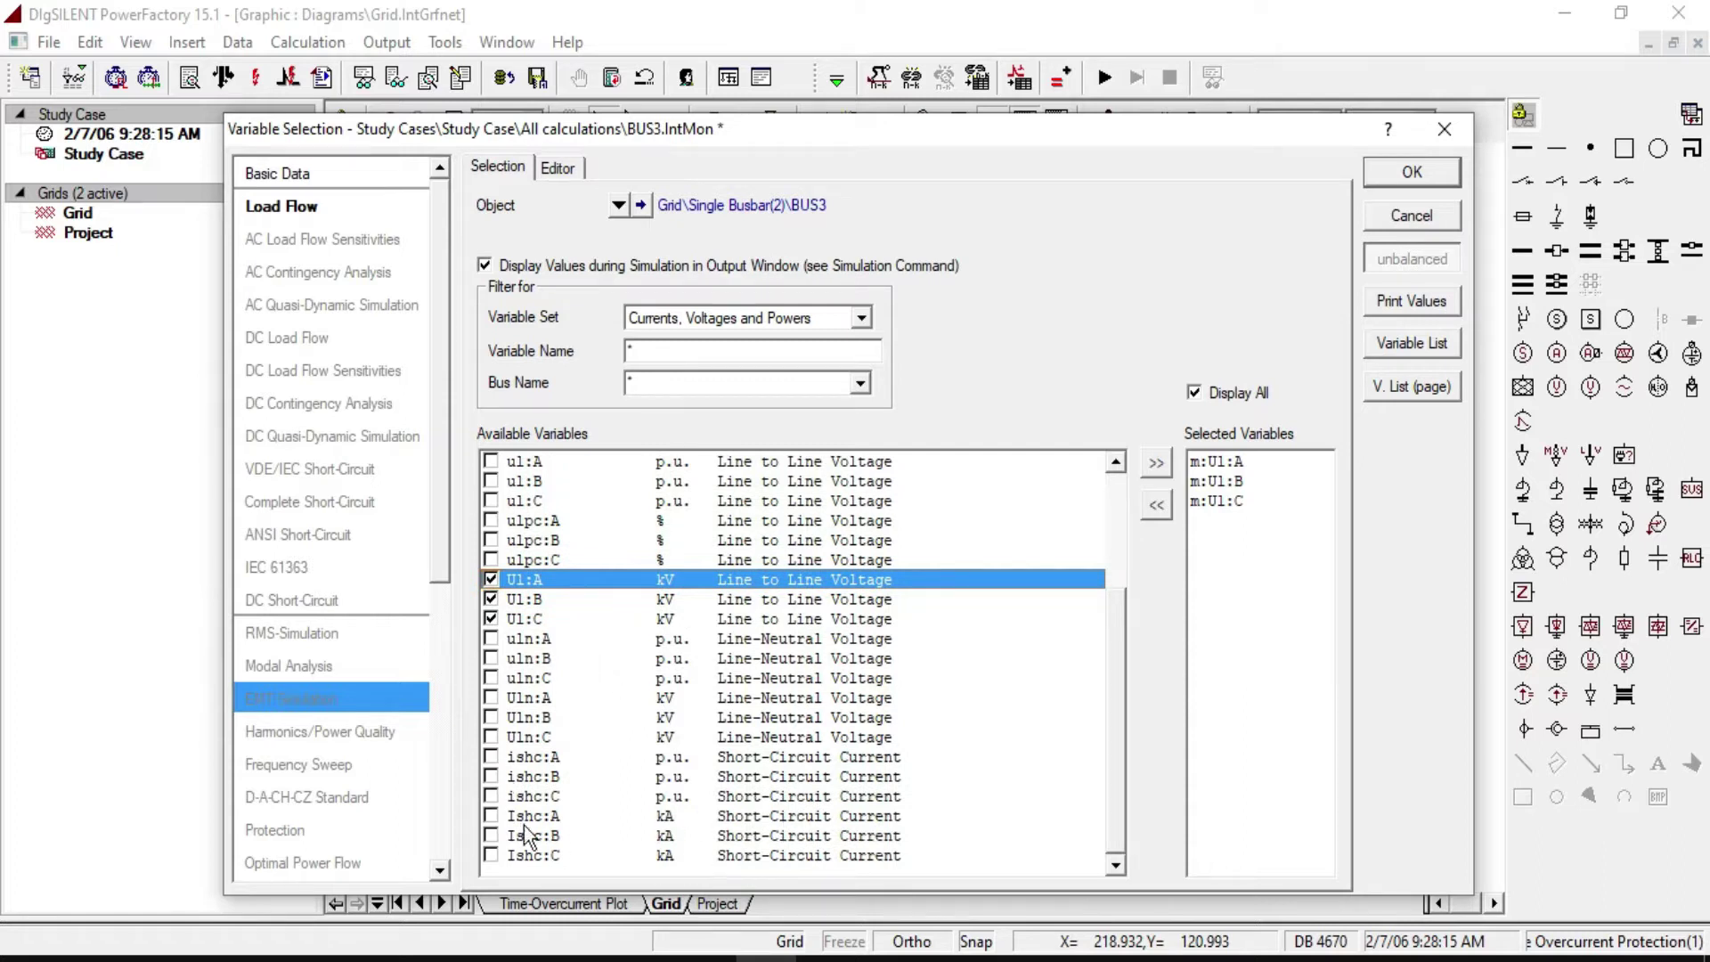
click(491, 816)
click(490, 836)
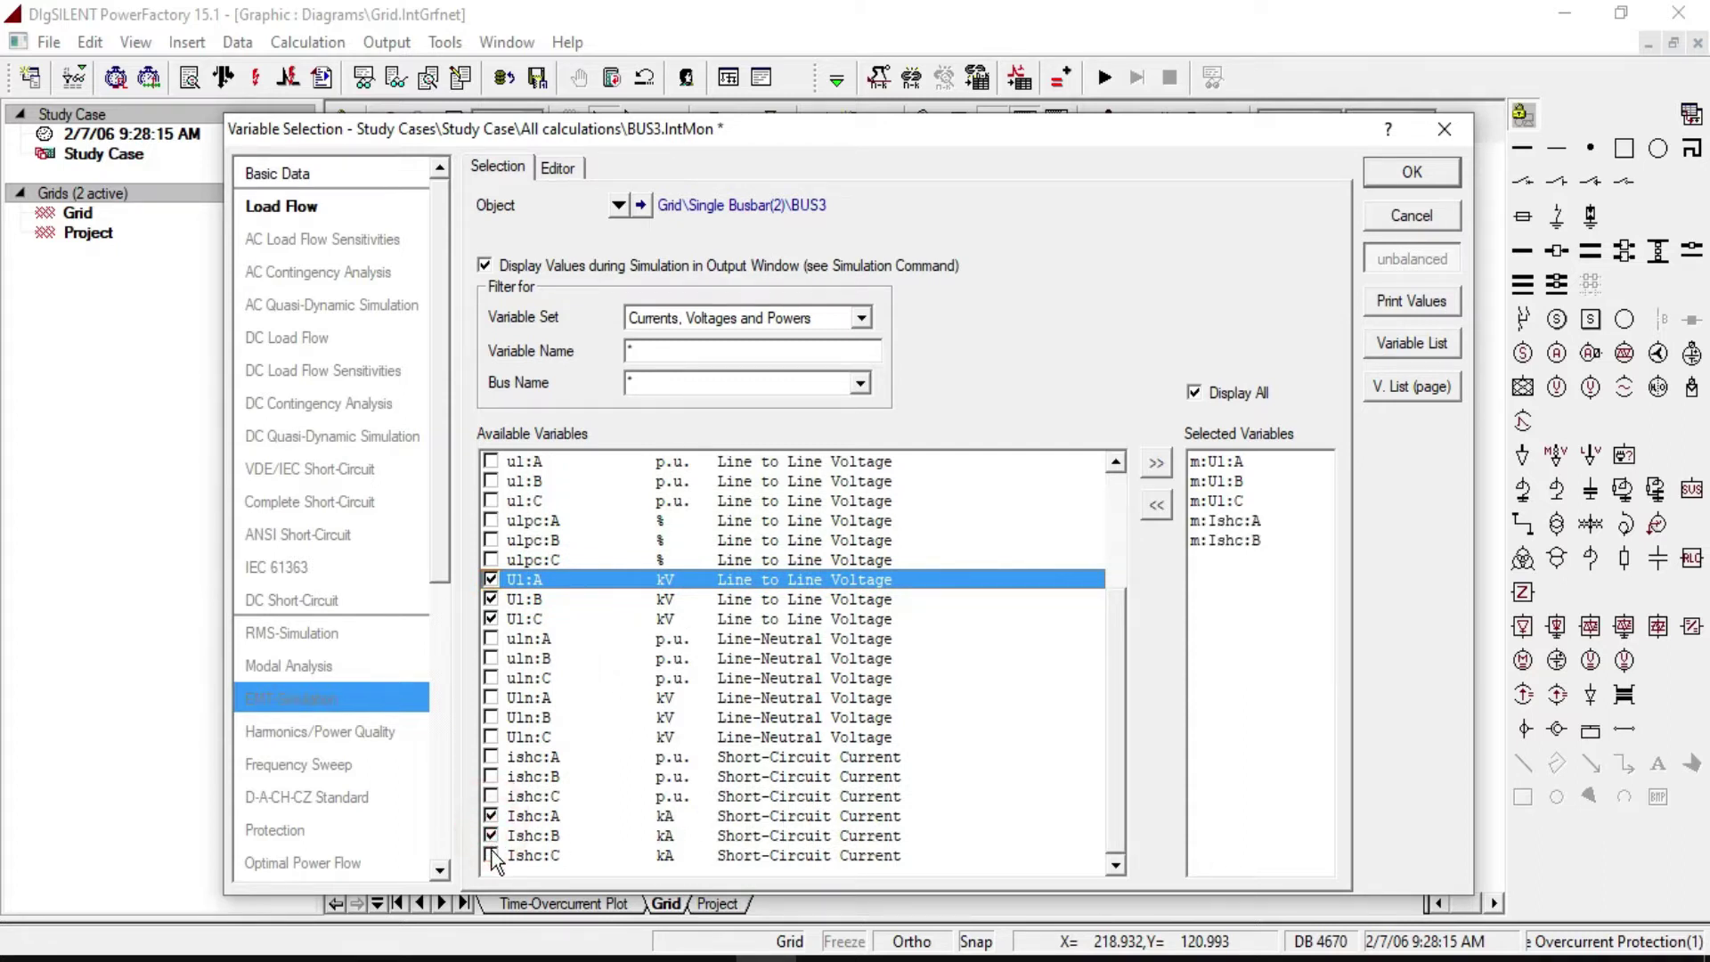
click(491, 855)
scroll(579, 524, up, 1)
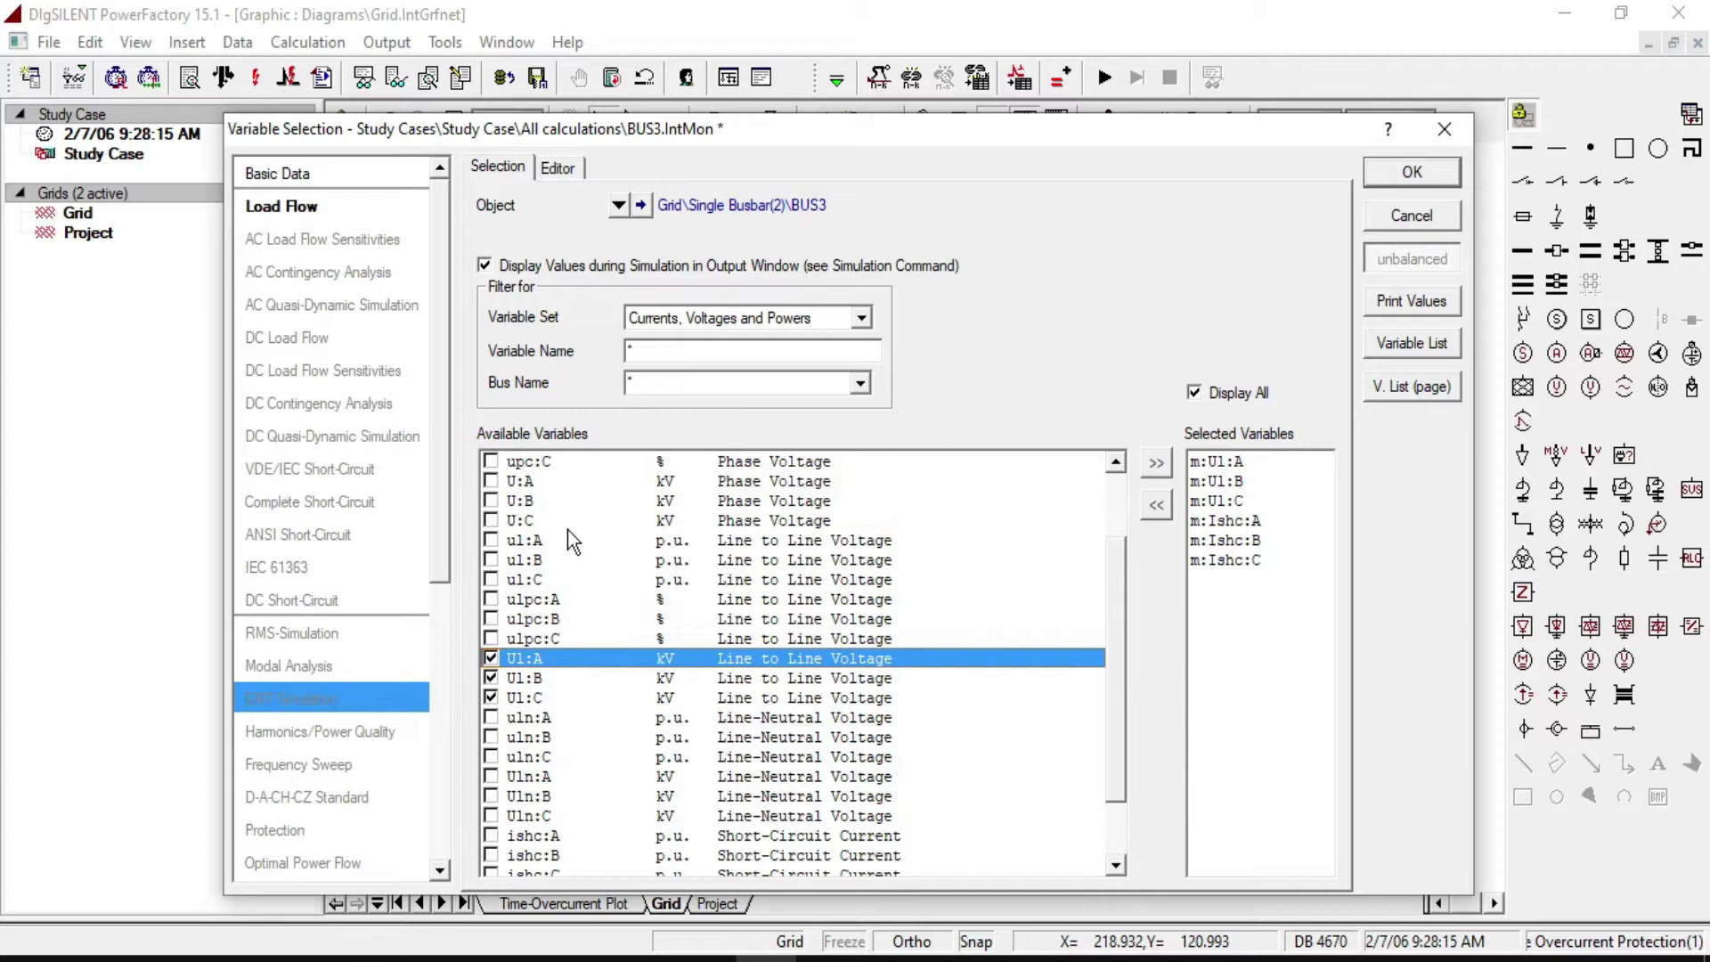
scroll(601, 654, down, 1)
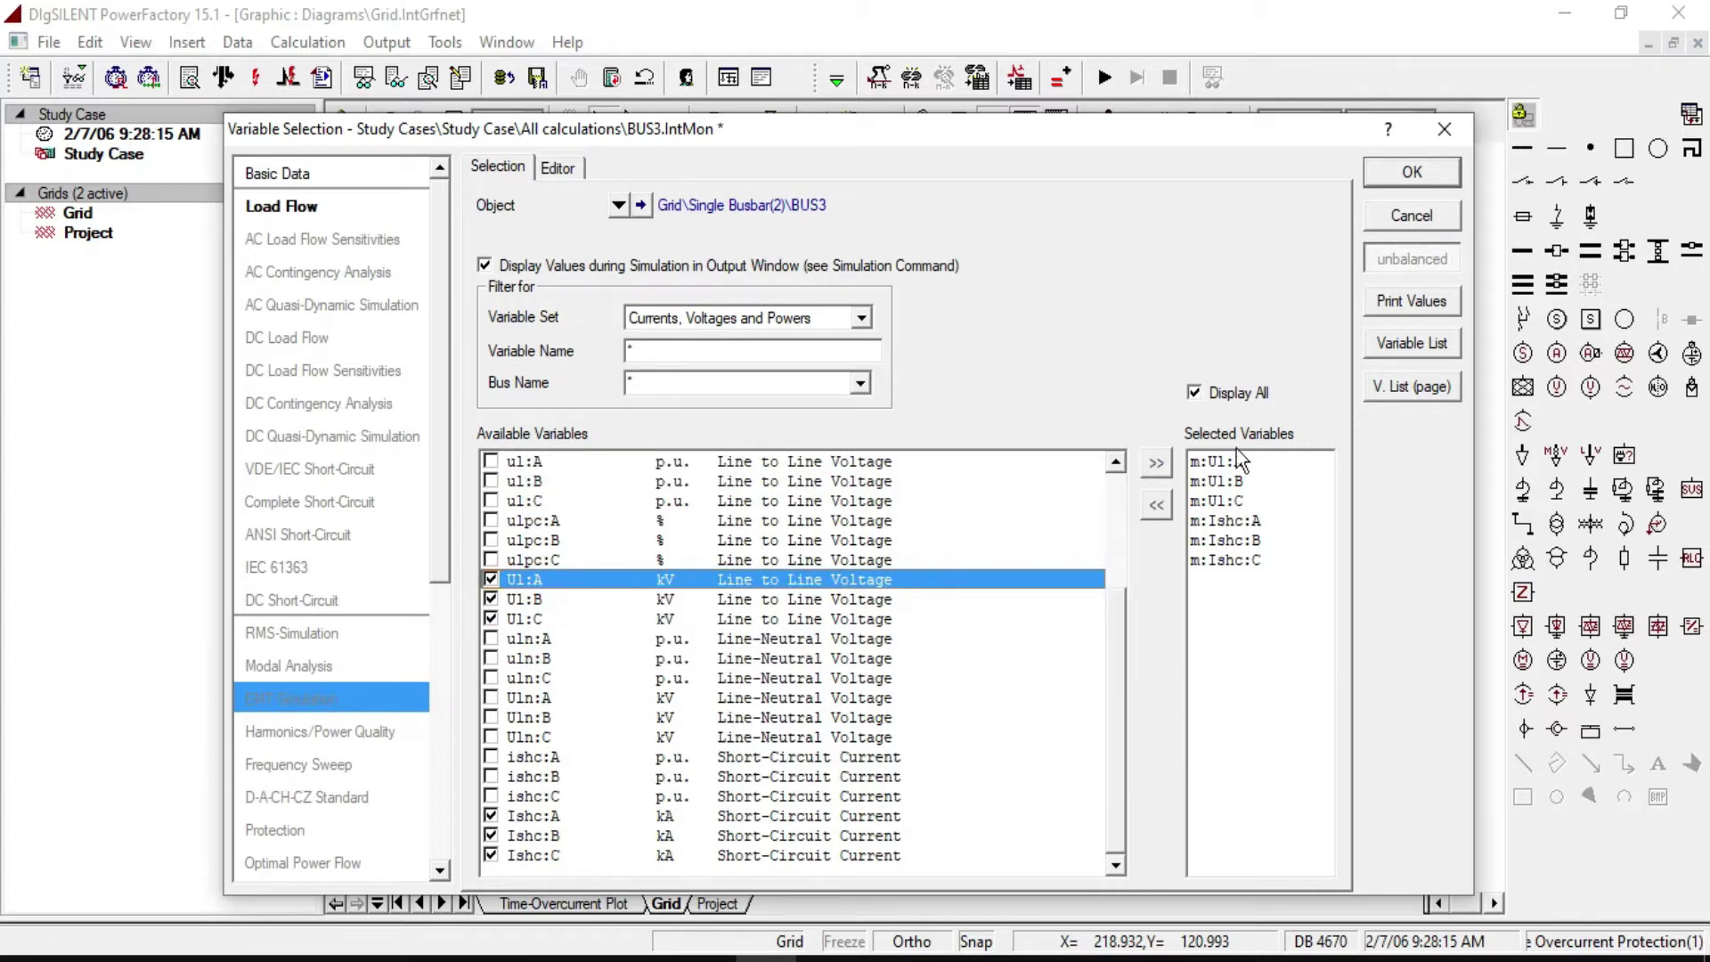
click(1413, 176)
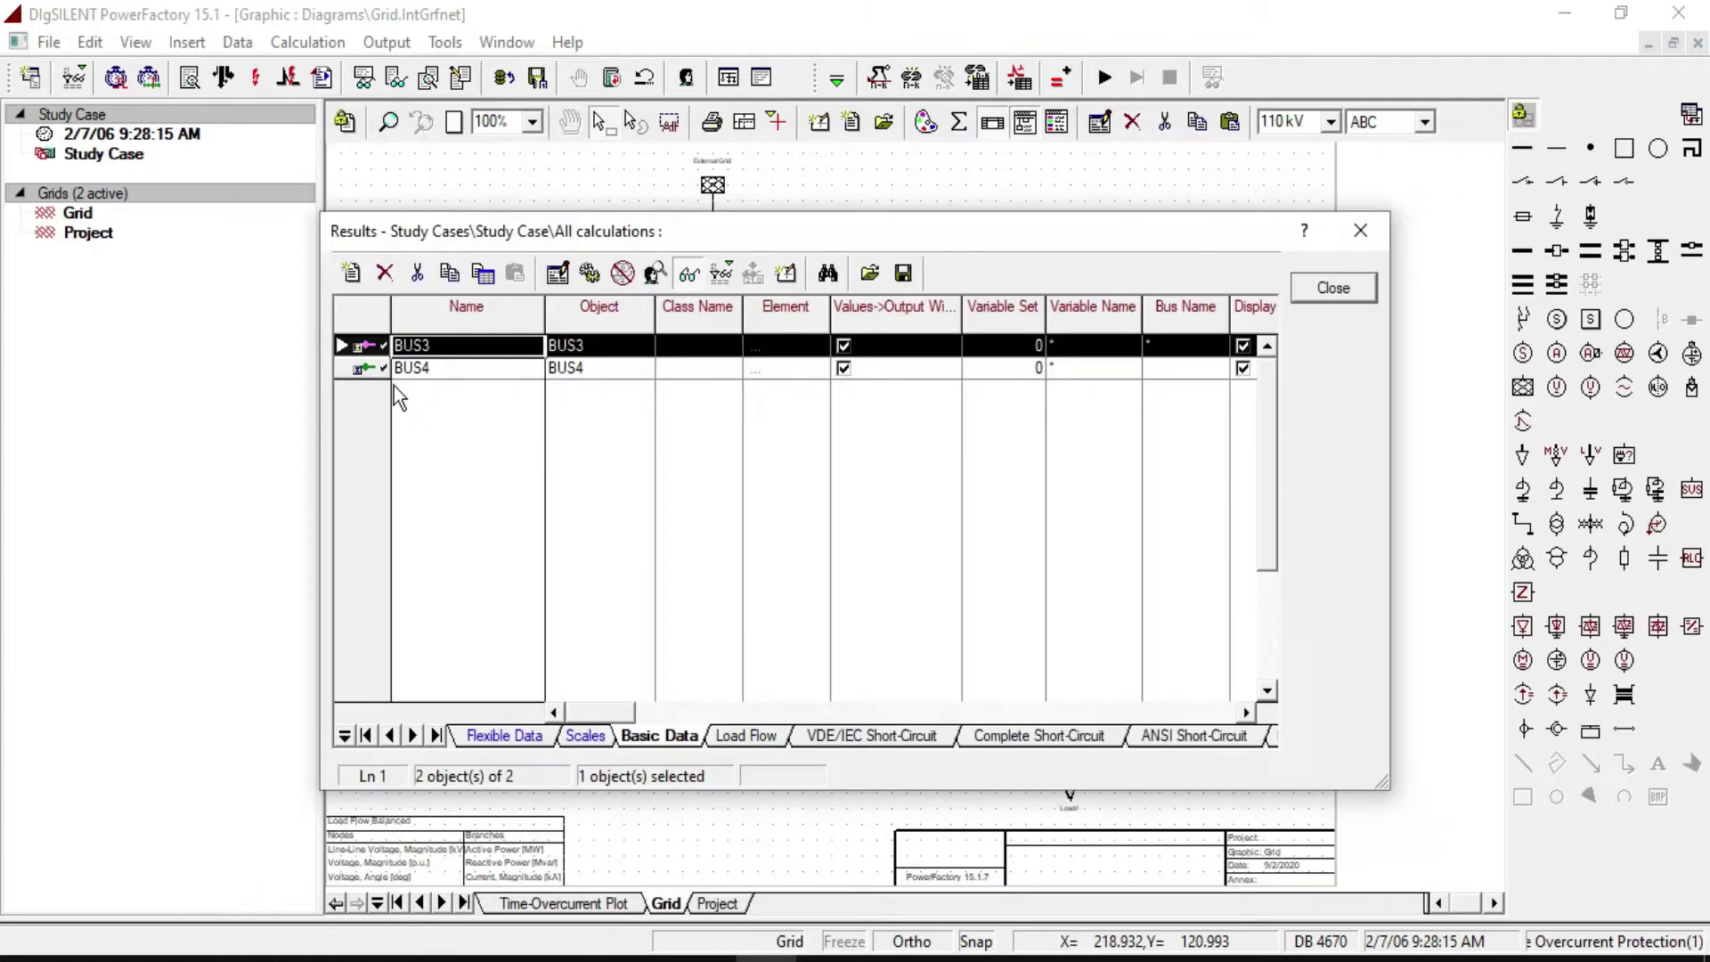
Step: For BUS4, deselect the load flow variable ul and filter the EMT-Simulation variables by bus name *
double_click(359, 369)
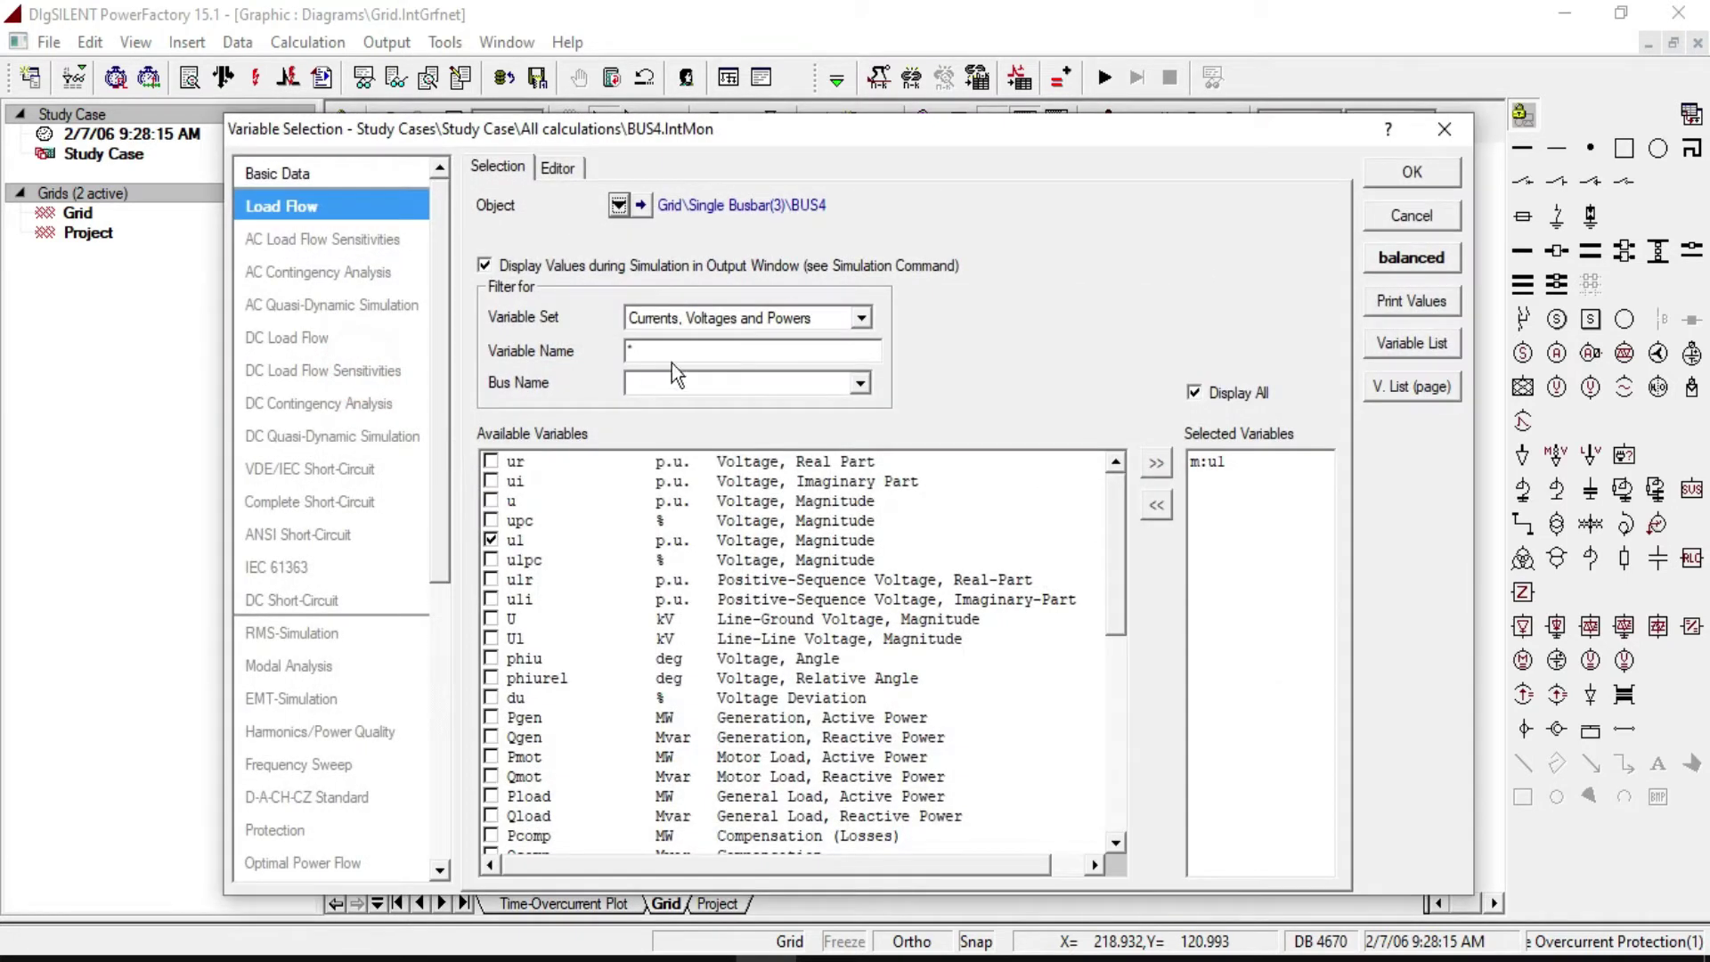
click(491, 540)
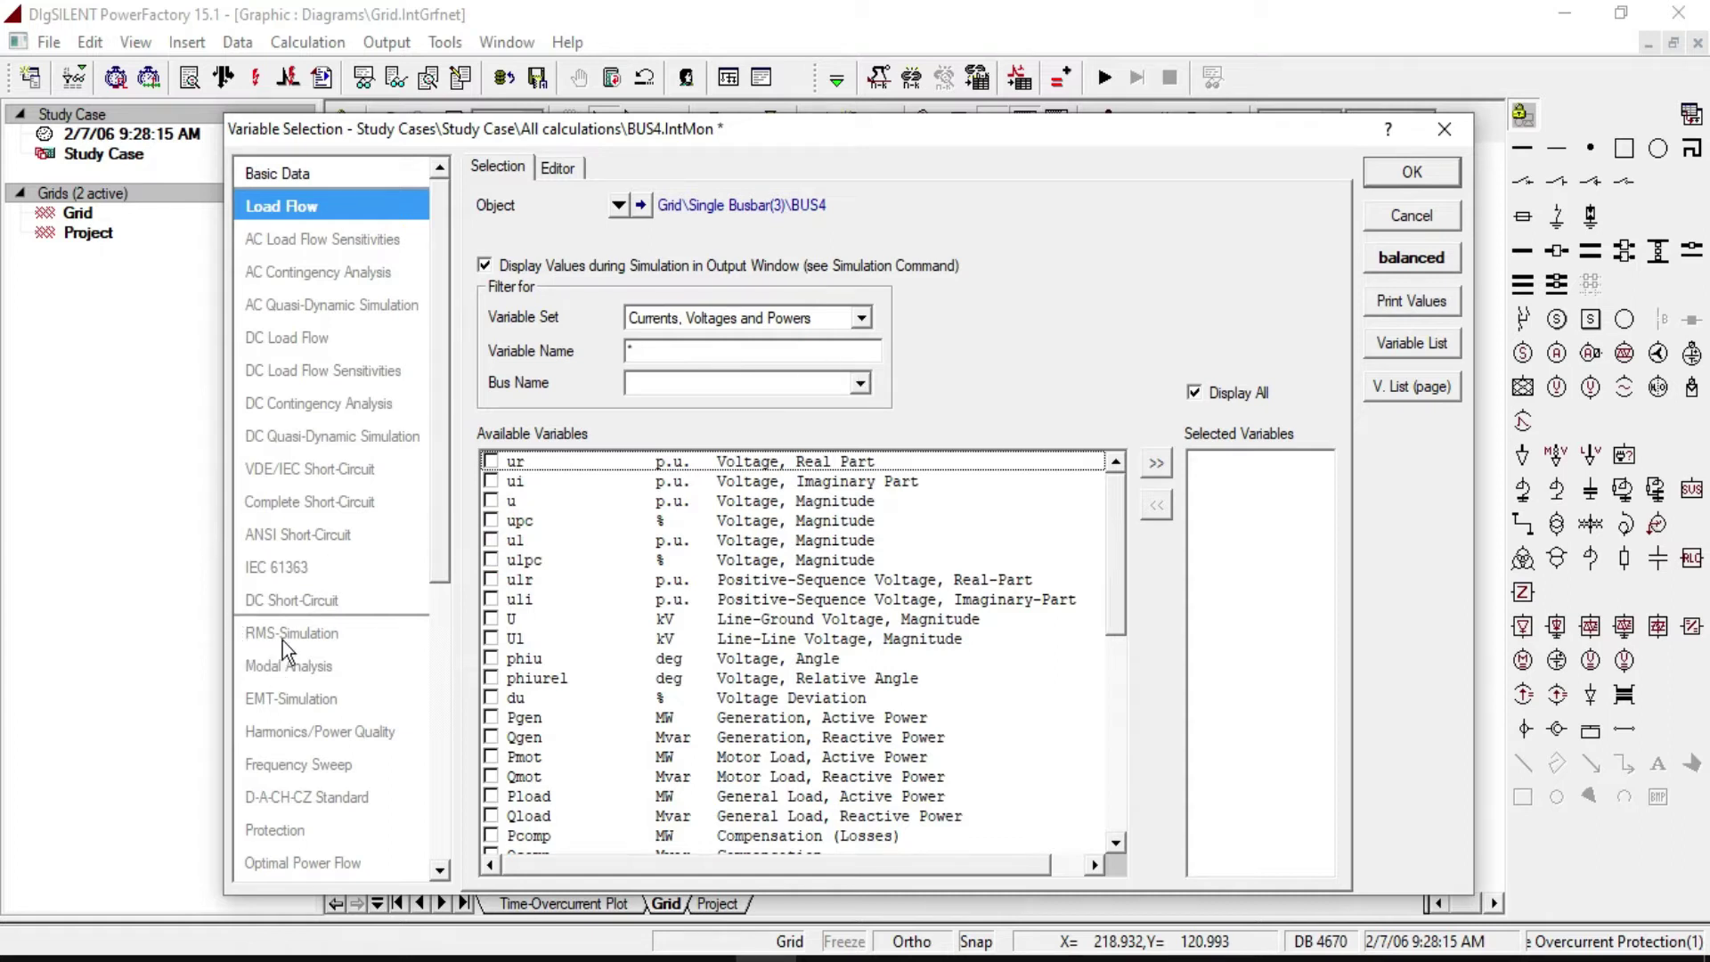
click(287, 700)
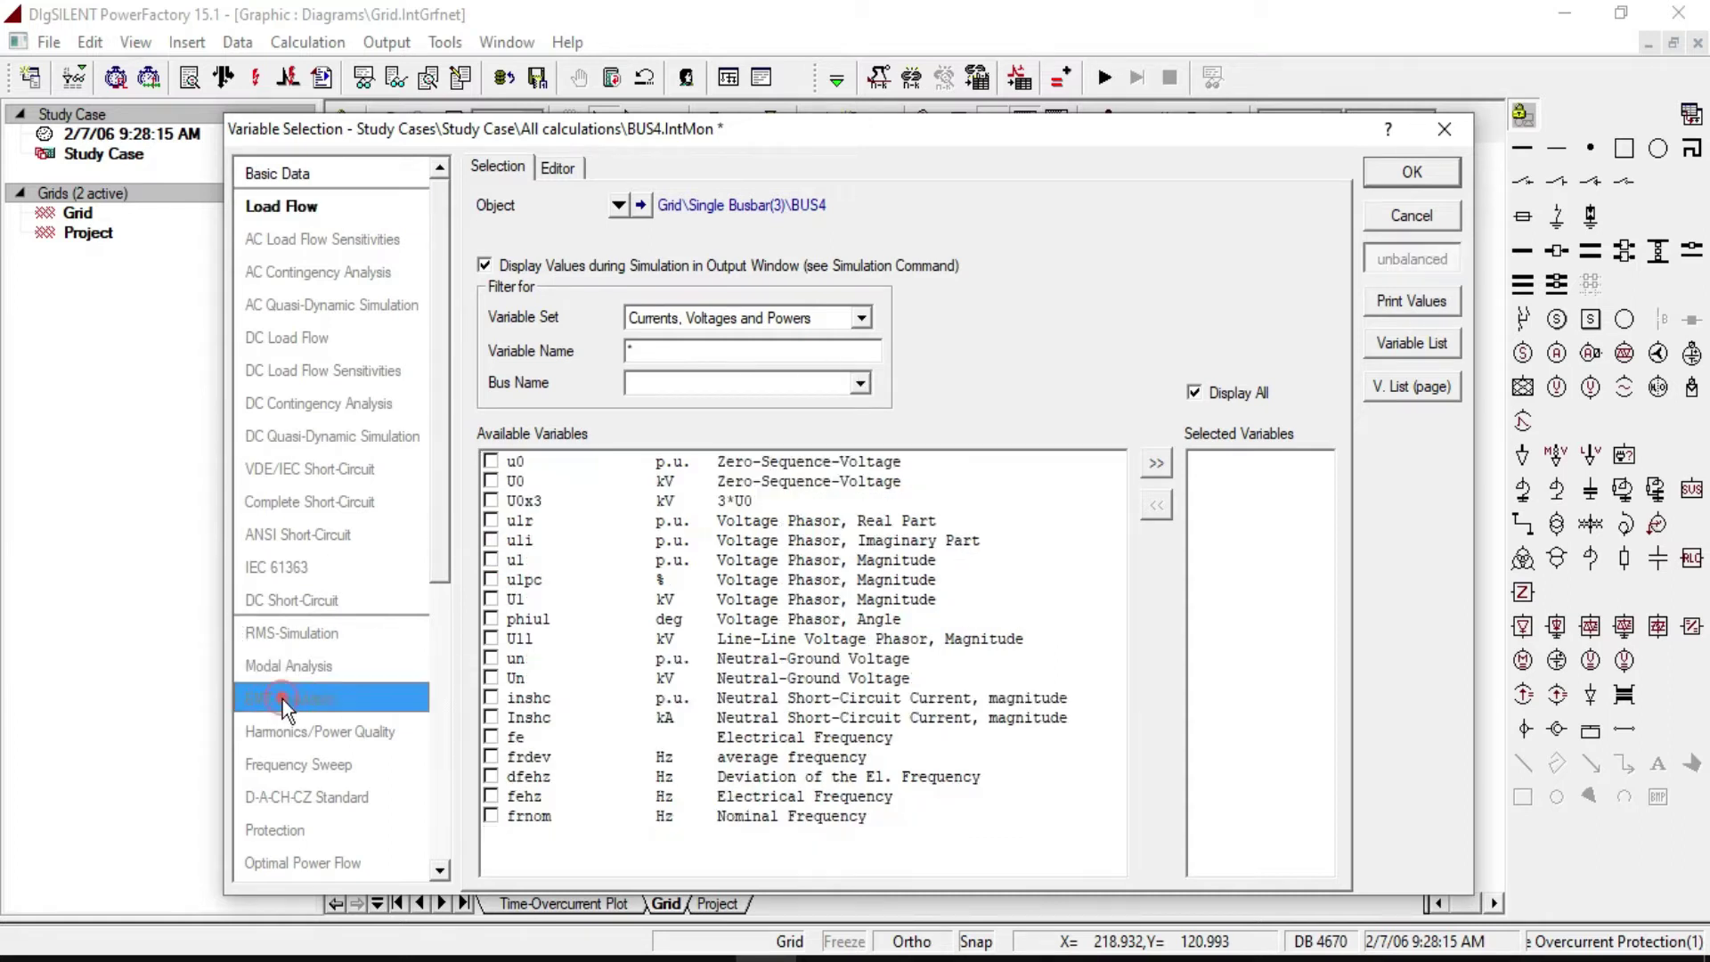
click(861, 384)
click(670, 436)
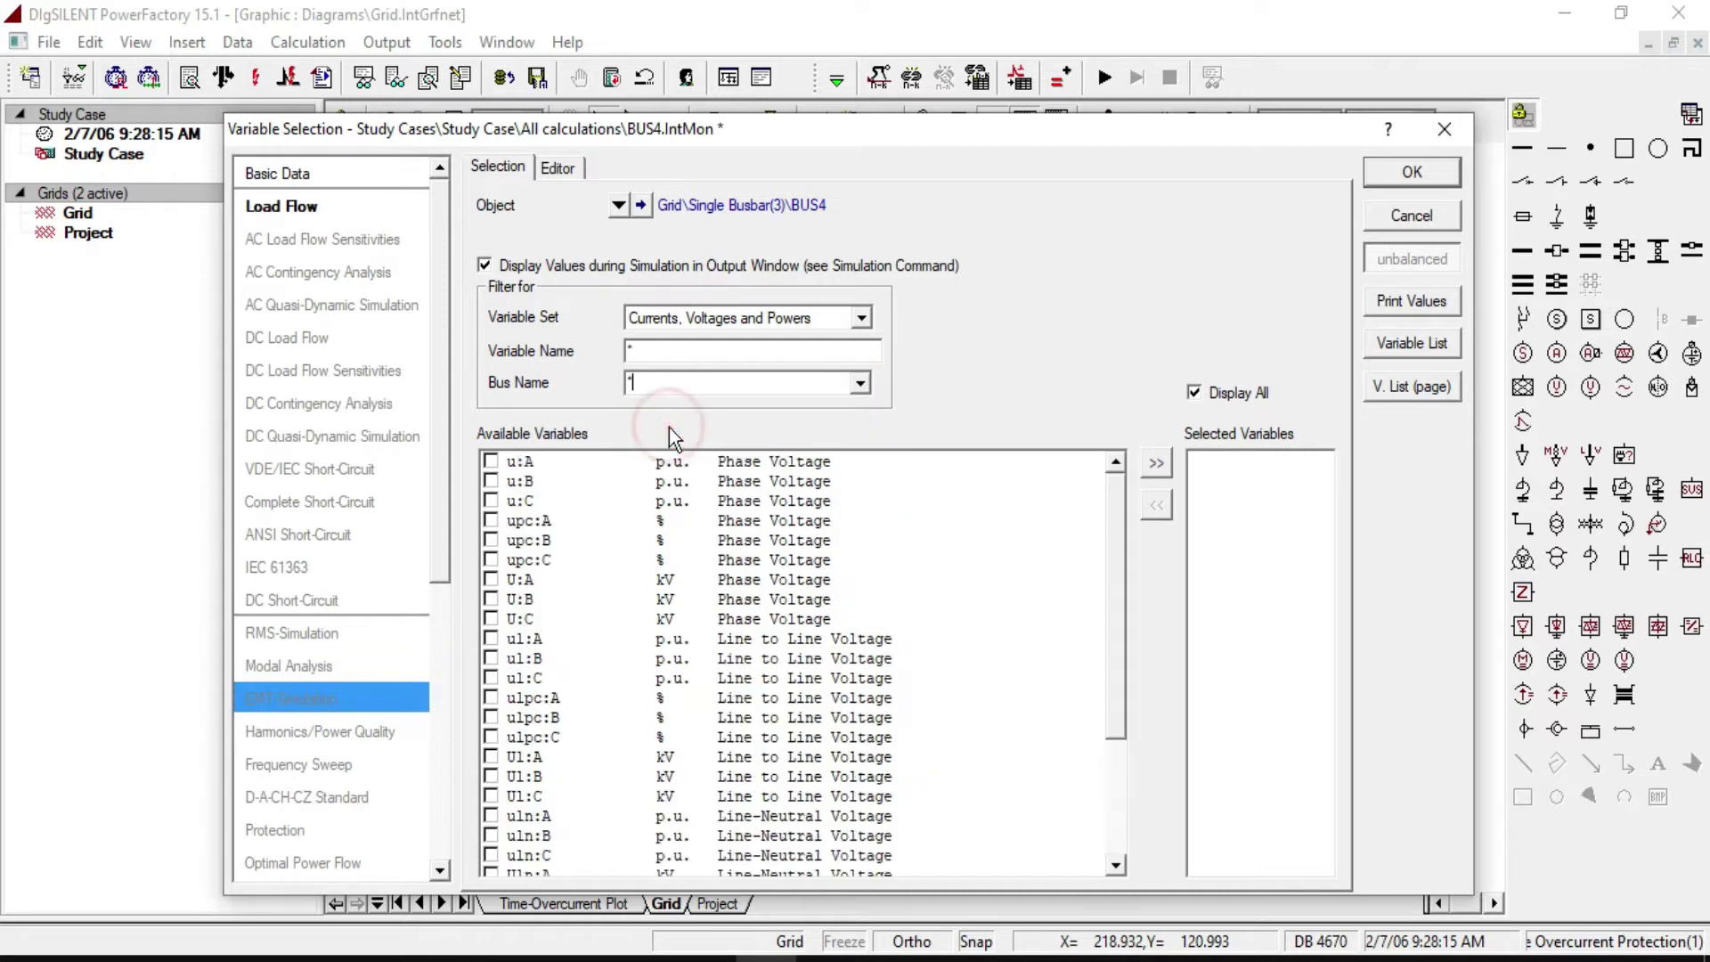
Step: Select the kV line-to-line voltages Ul:A, Ul:B and Ul:C as BUS4 result variables
click(491, 756)
click(491, 775)
click(491, 795)
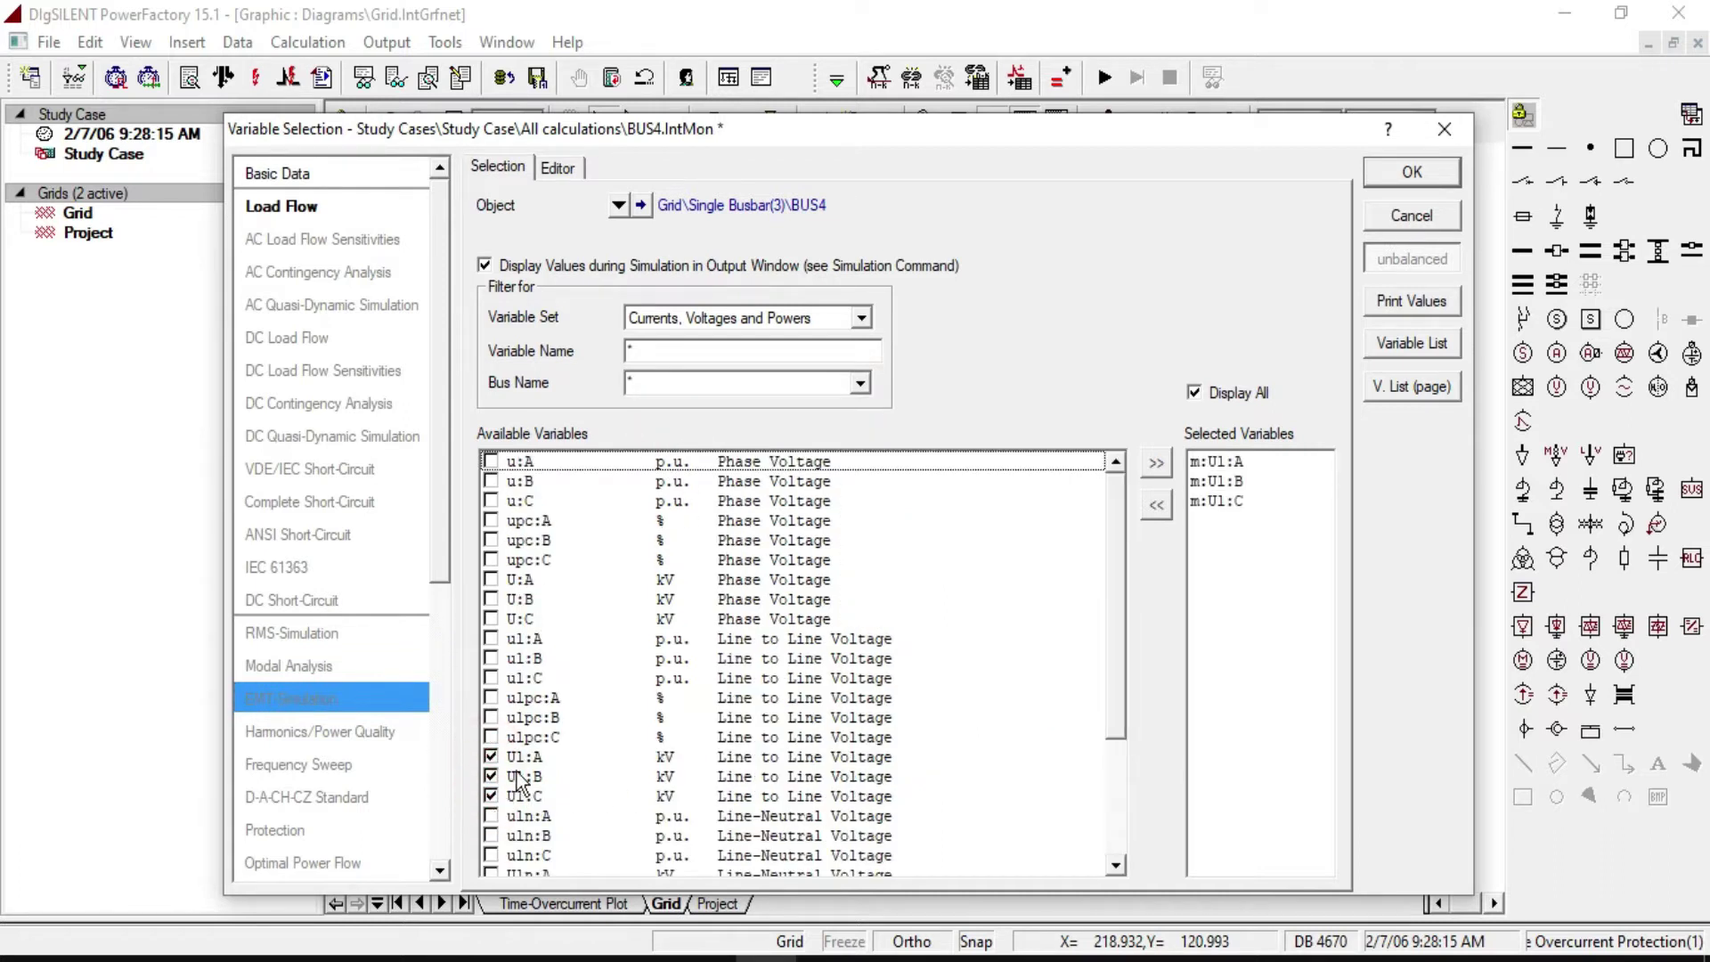
Step: Add the kA short-circuit currents Ishc:A, Ishc:B and Ishc:C to BUS4's selected variables, accept the selection and close the results list
scroll(525, 801, down, 3)
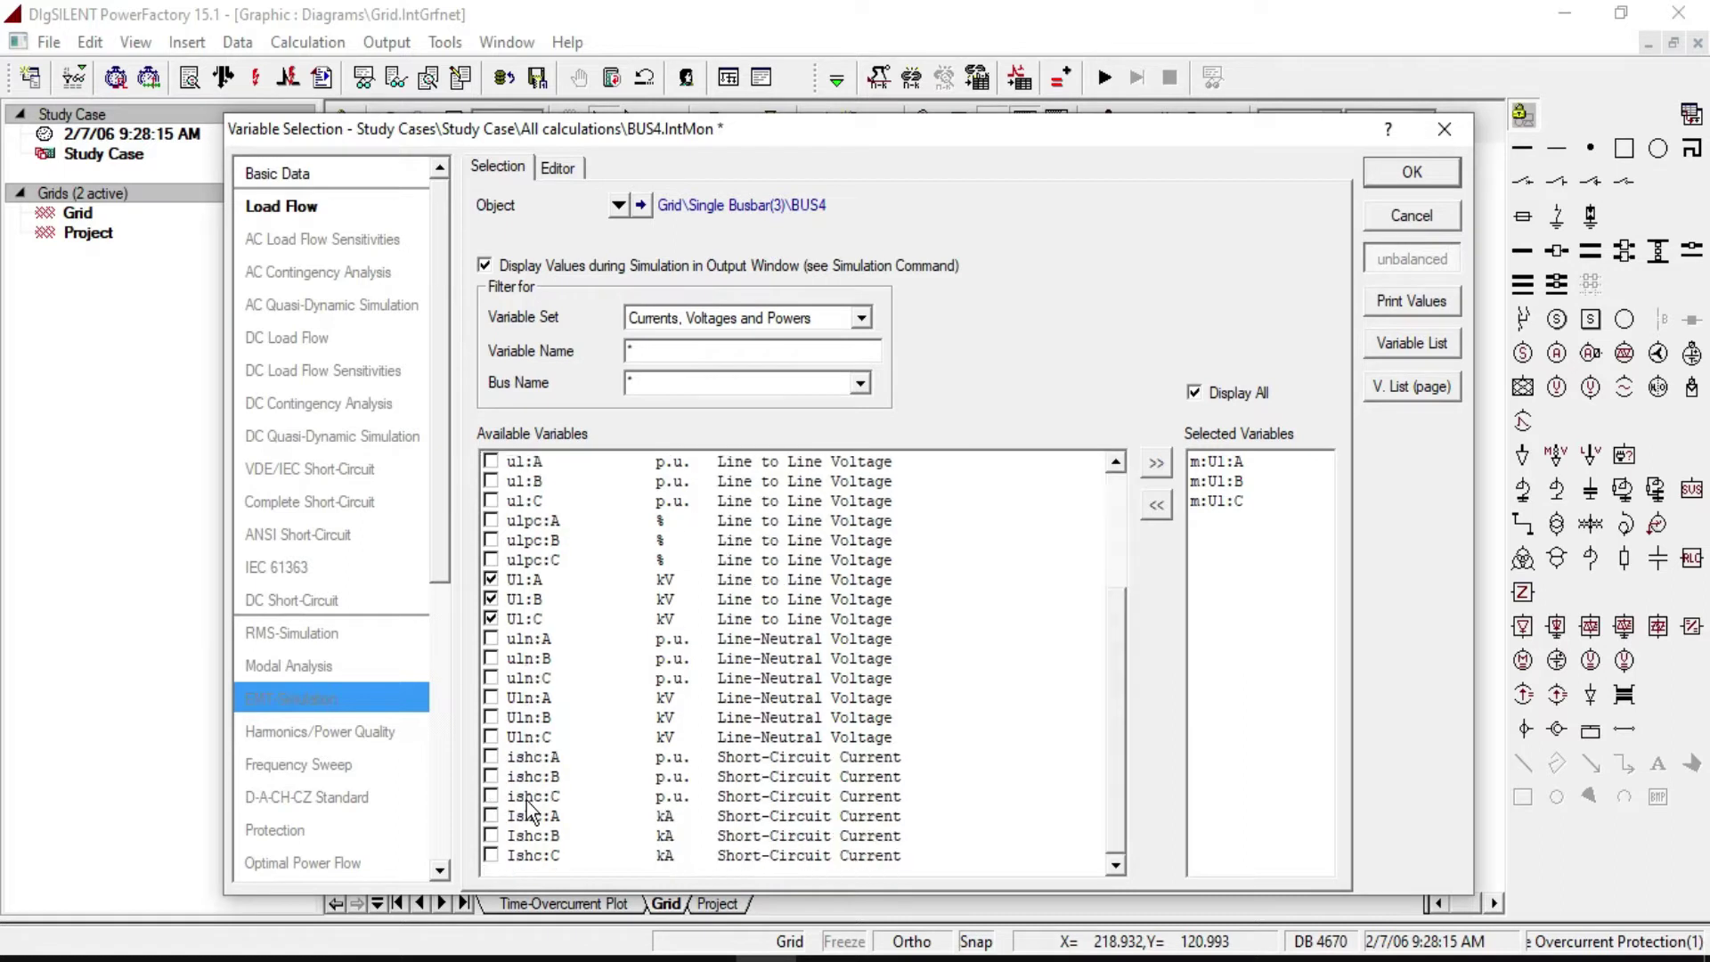
click(491, 816)
click(491, 835)
click(491, 855)
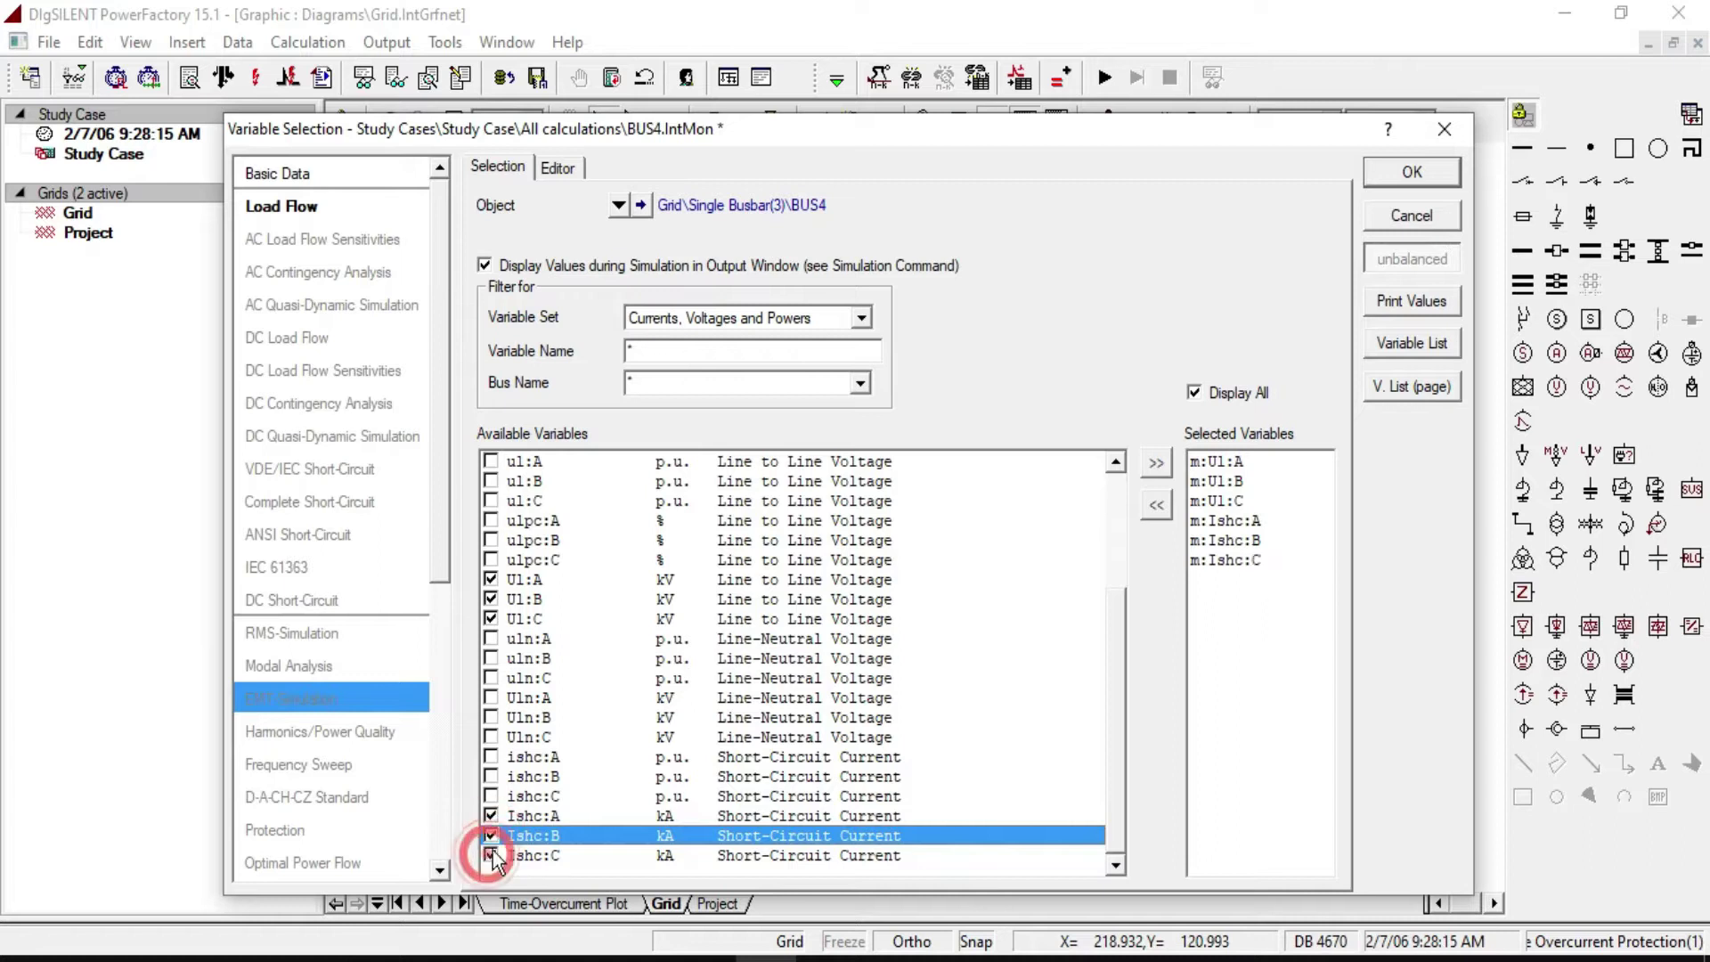
click(1412, 178)
click(1330, 289)
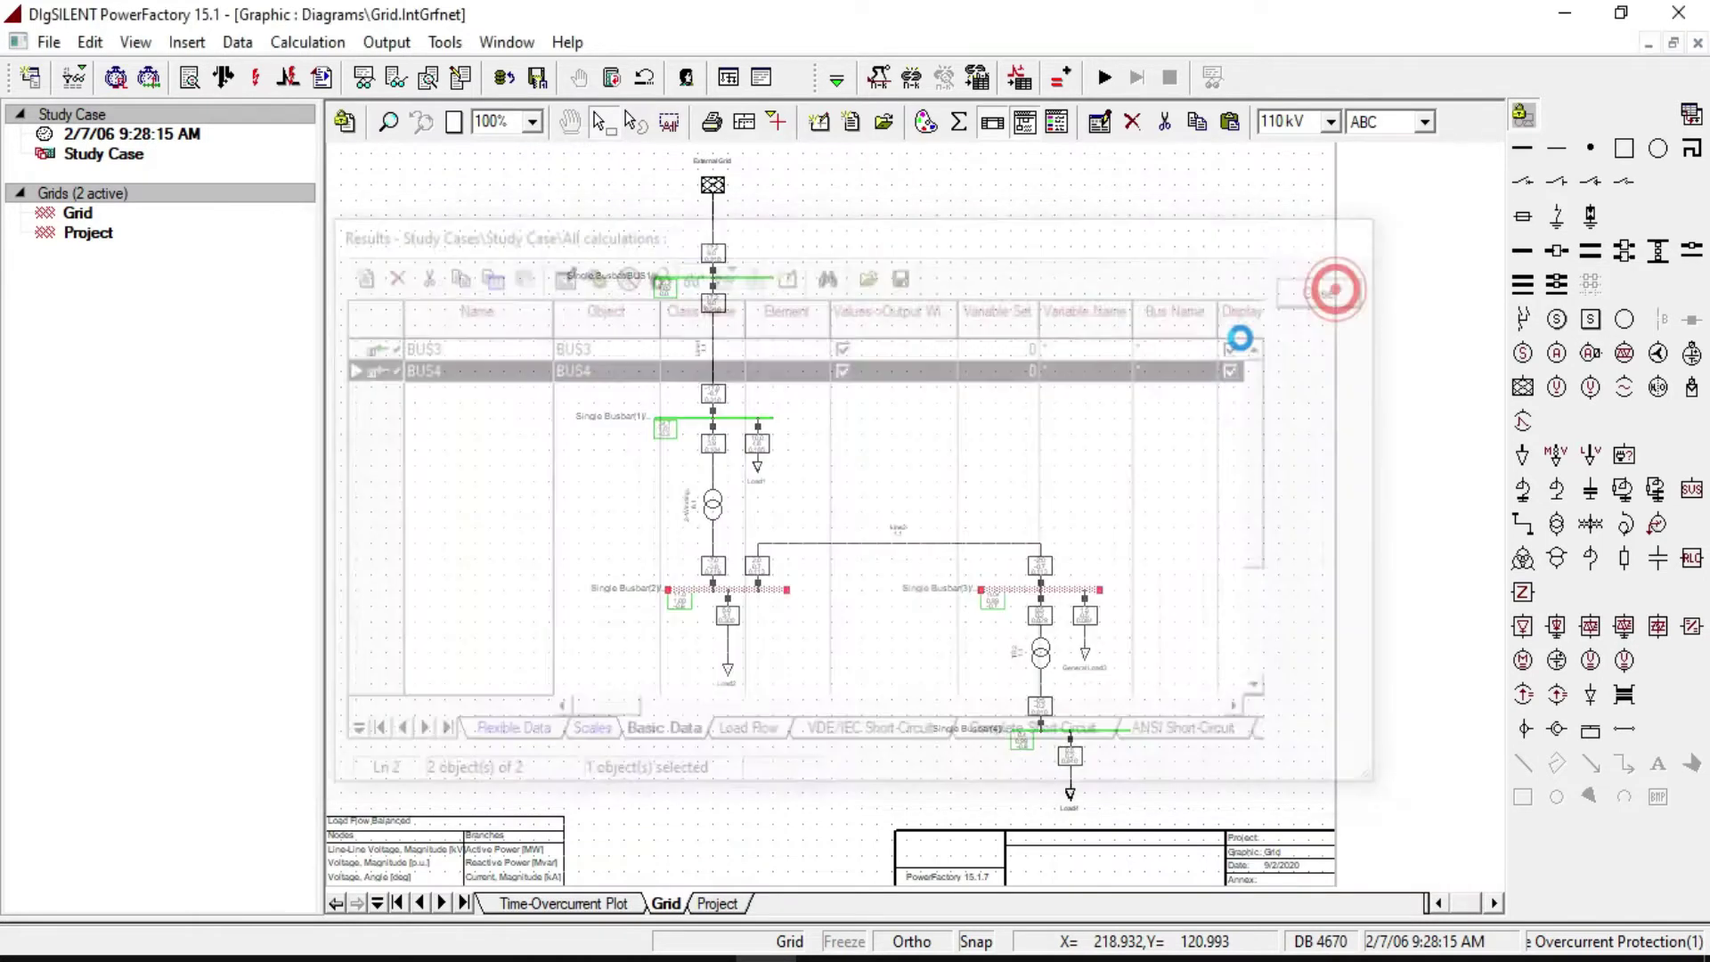
Step: In the upper subplot on the Project page, set the first curve's result file to All calculations
click(726, 903)
click(816, 385)
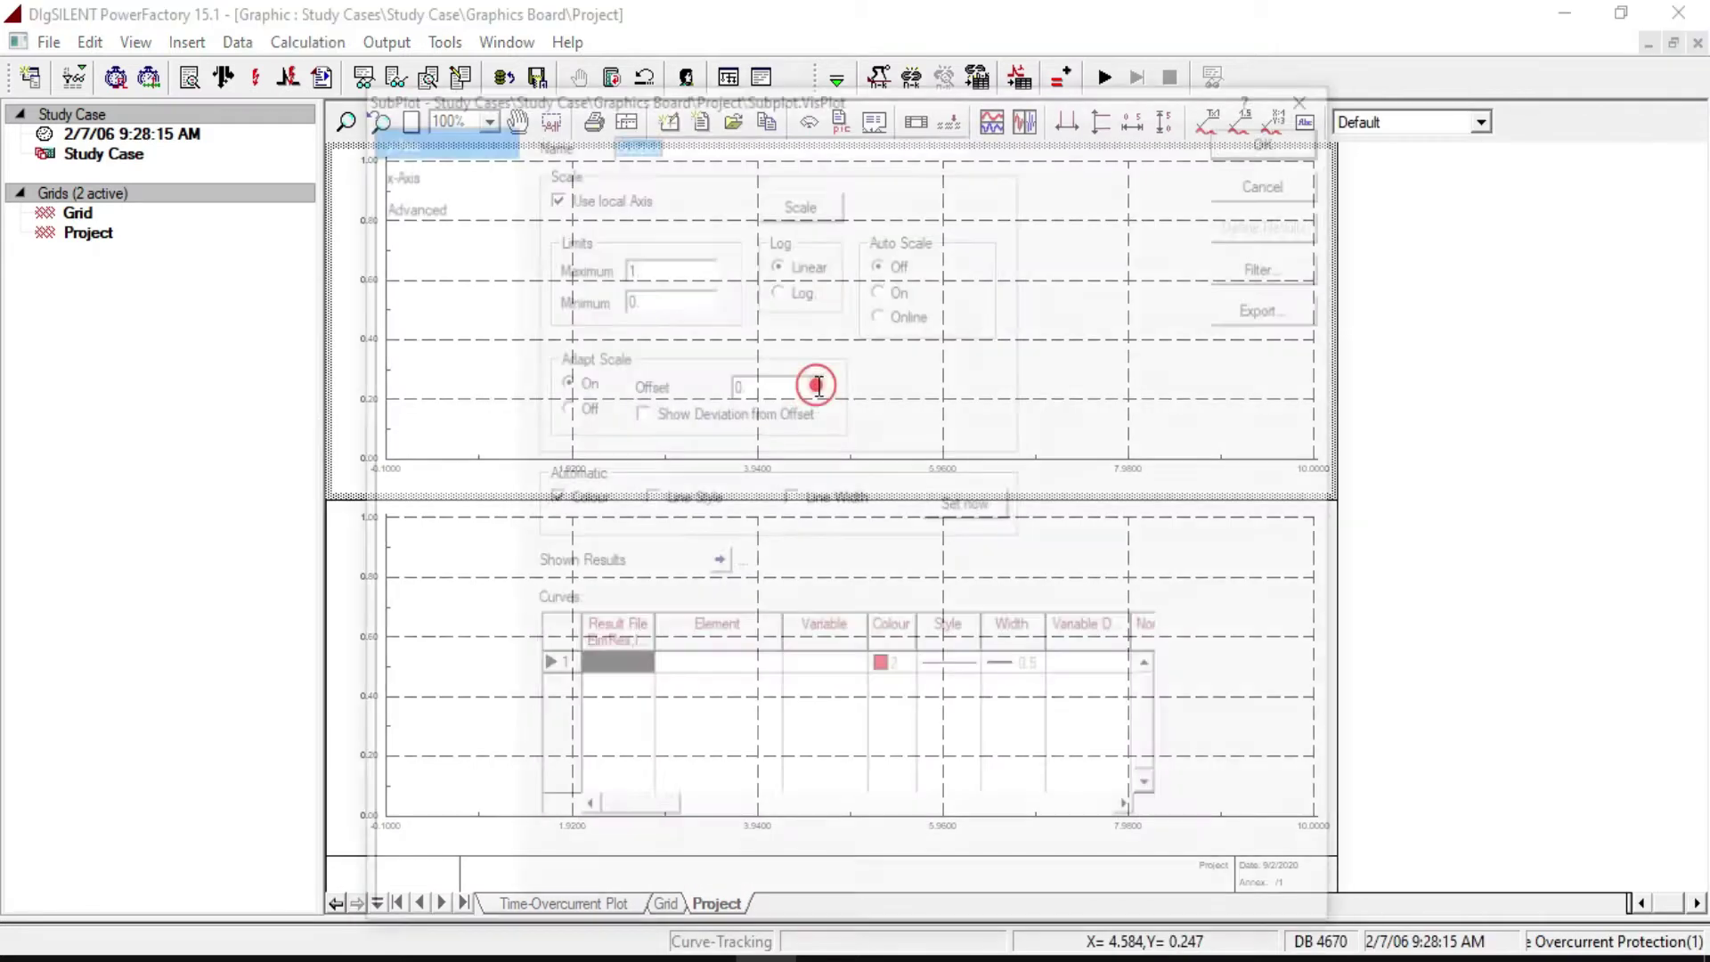
double_click(817, 385)
double_click(601, 667)
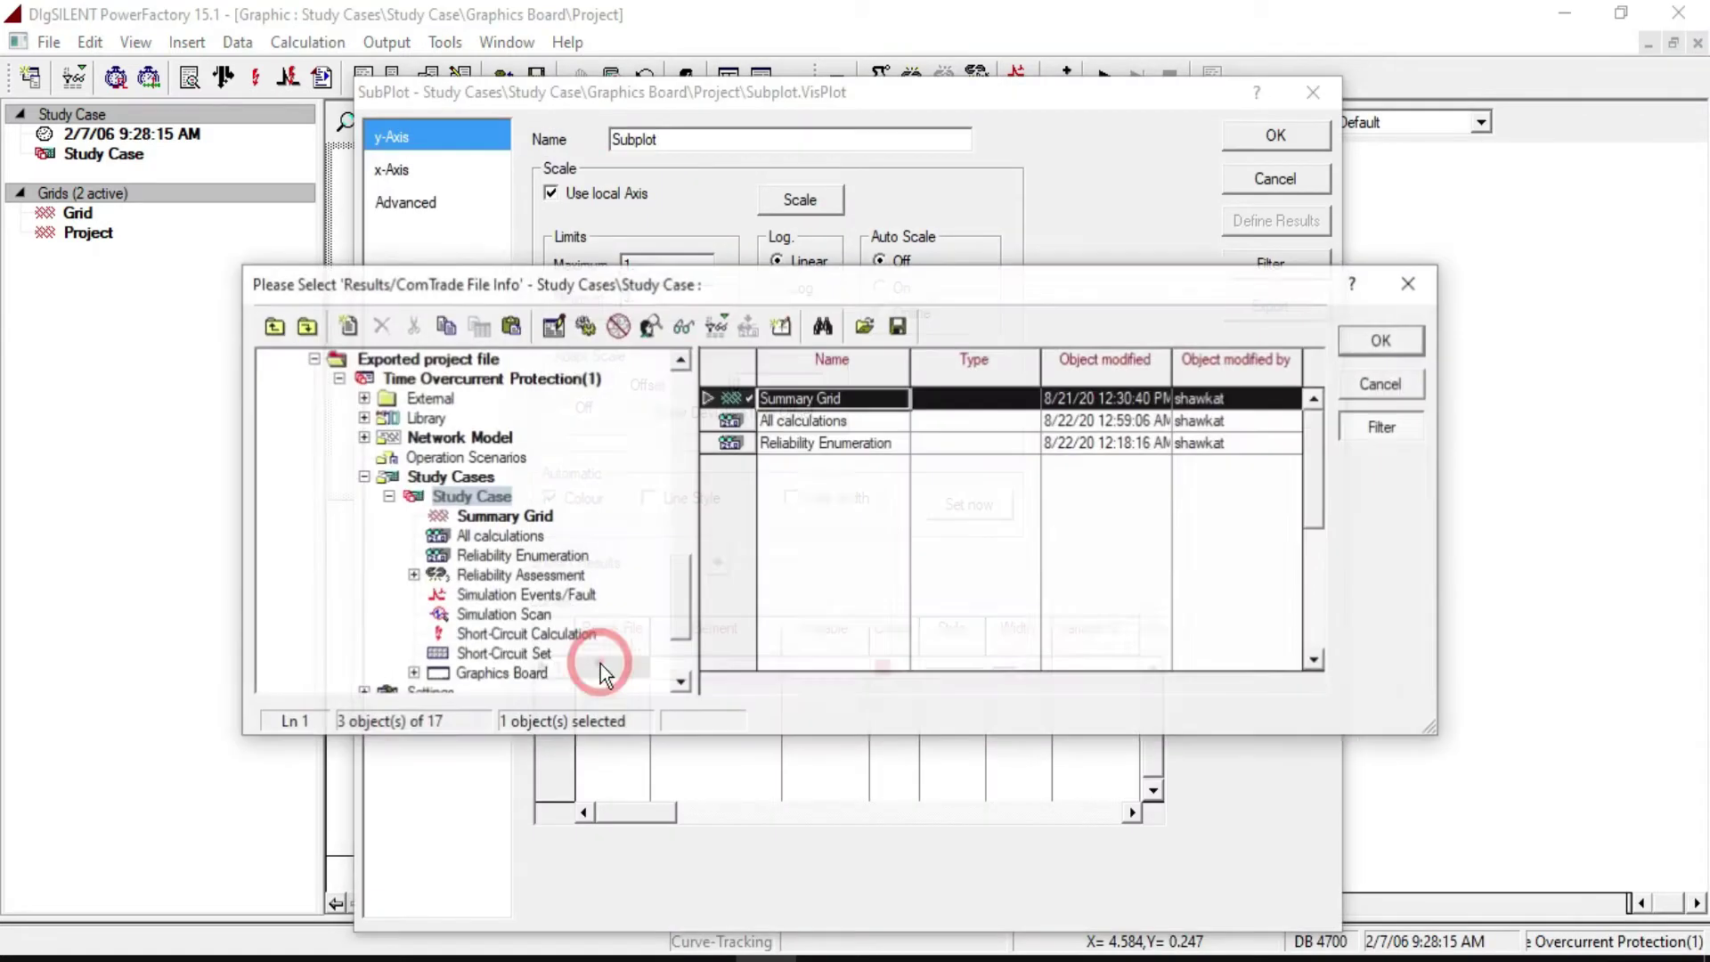
click(734, 424)
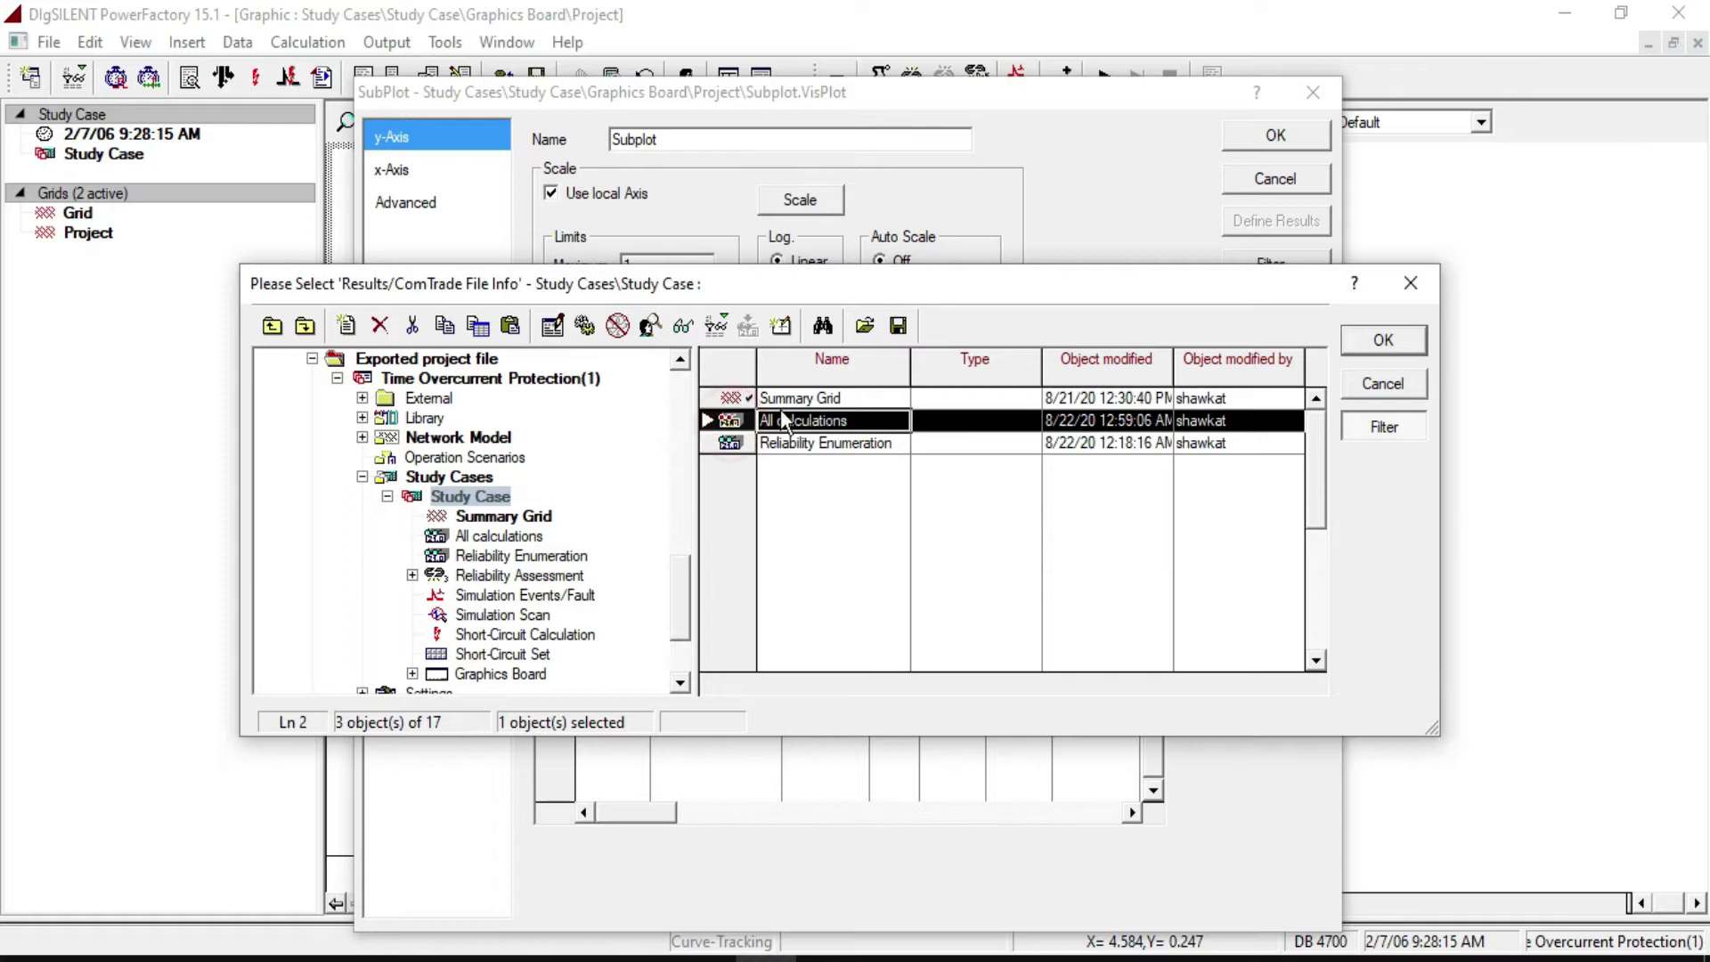
click(1383, 339)
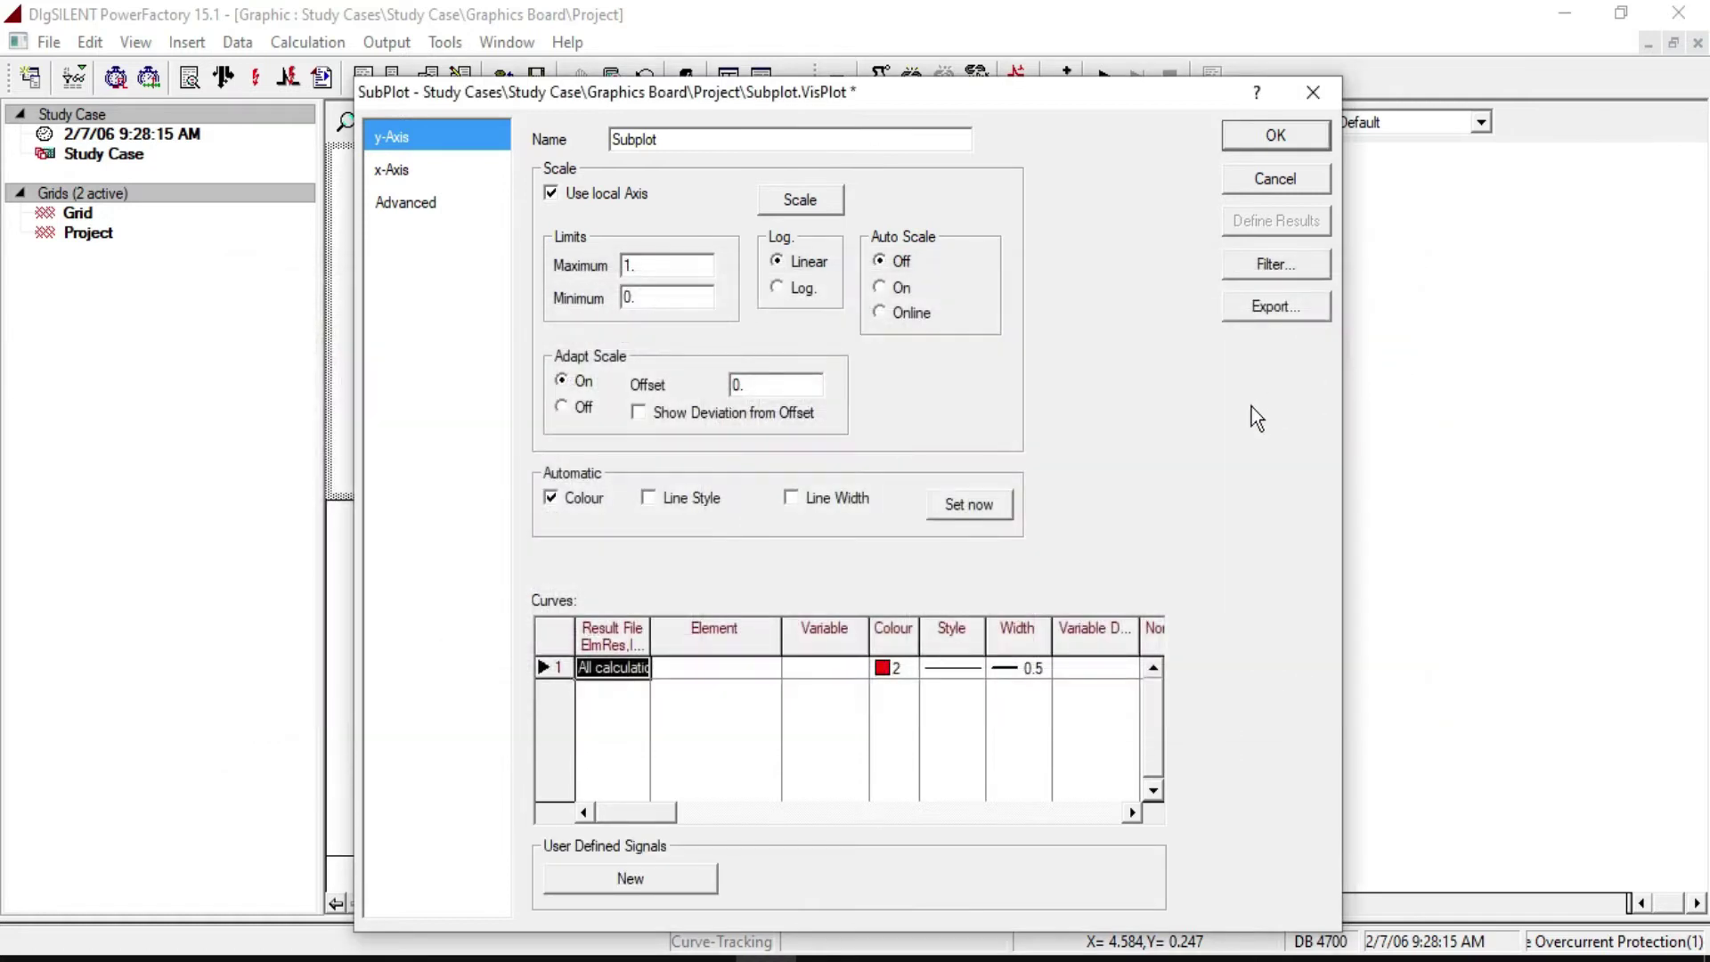
Step: Assign element BUS3 and variable m:Ul:A to the upper subplot's first curve
double_click(712, 670)
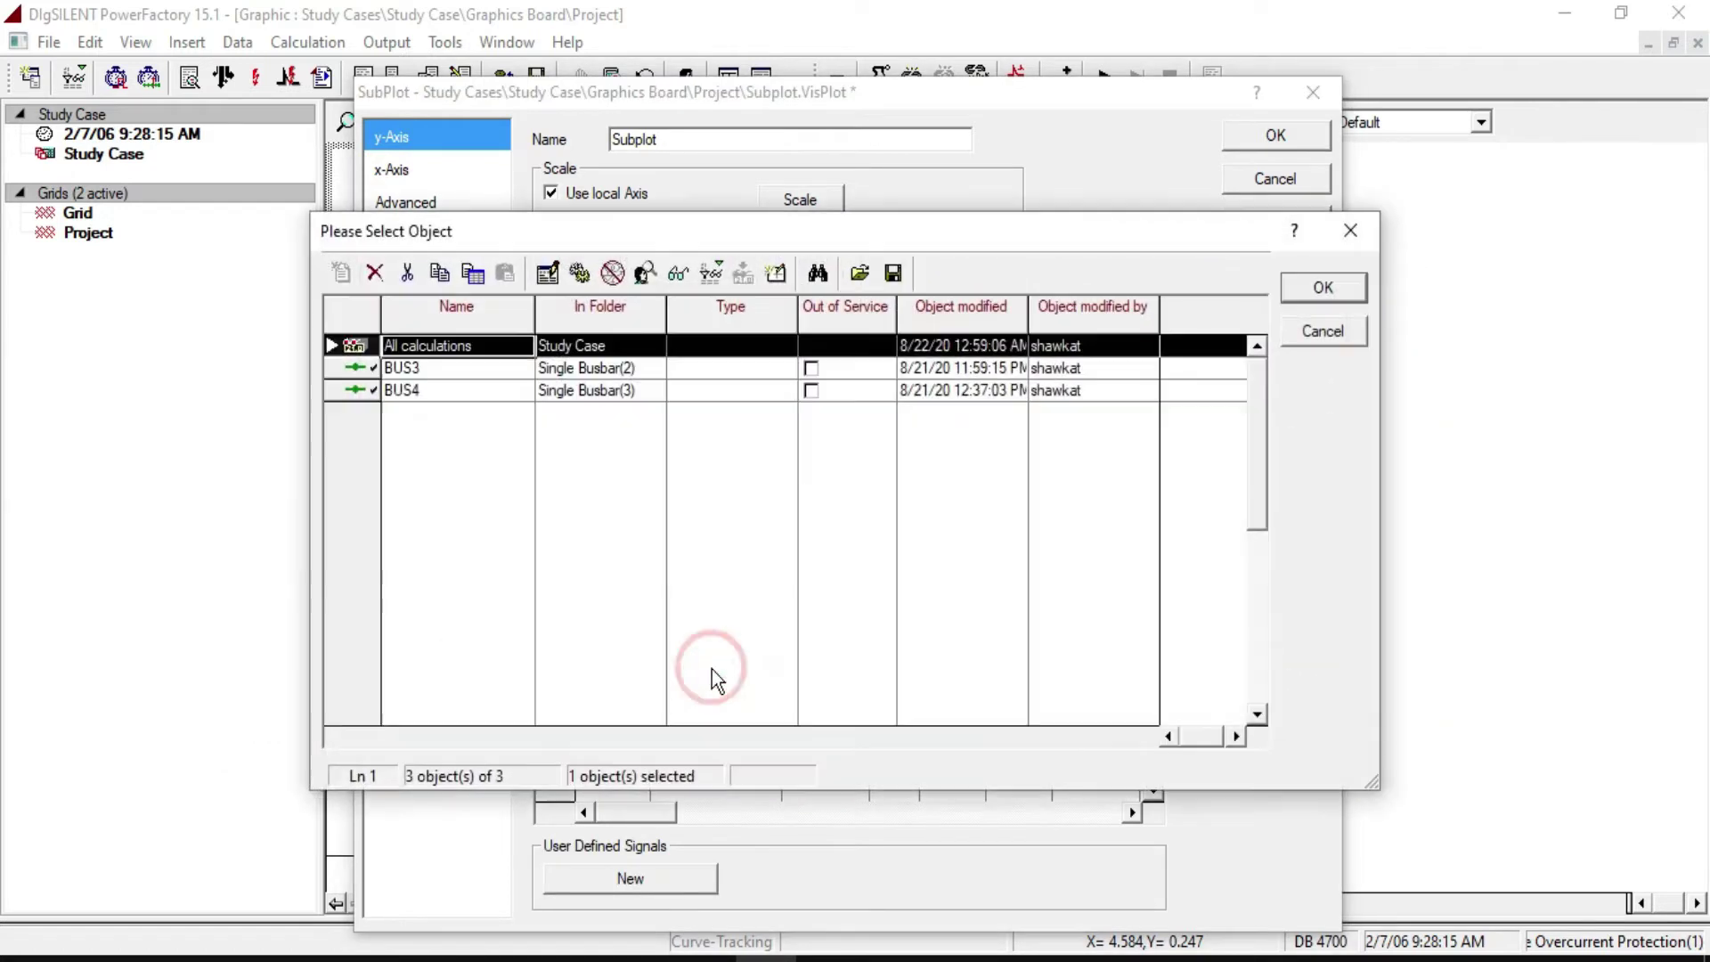
click(344, 373)
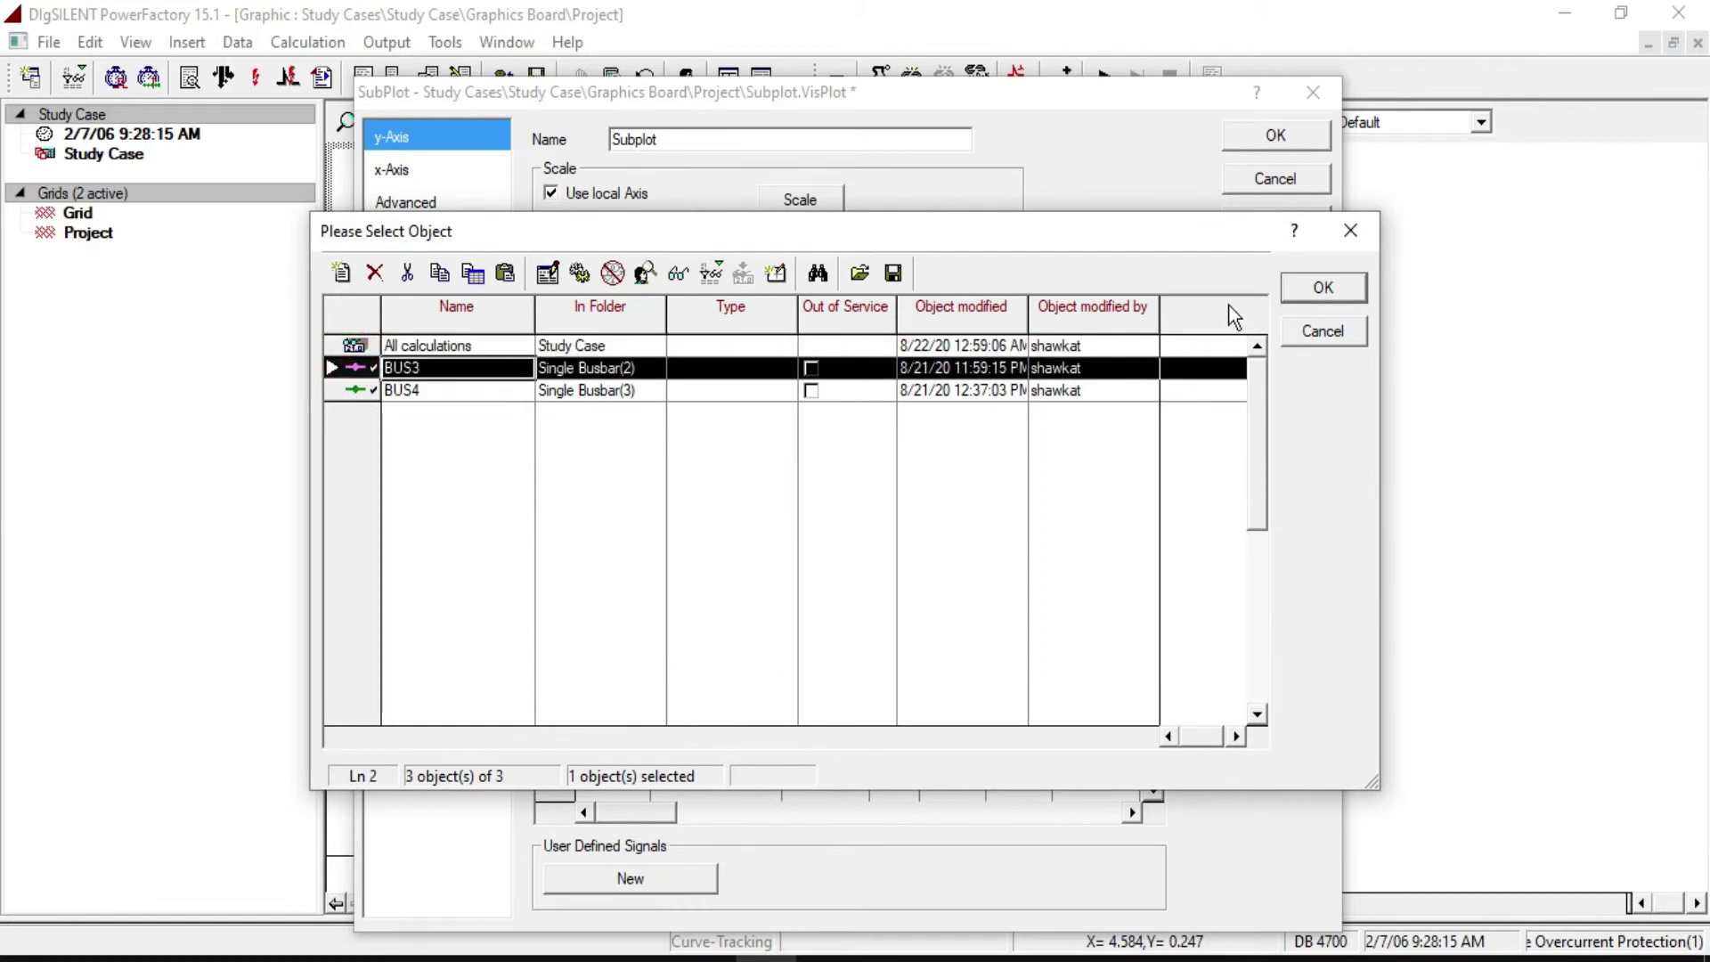
click(1323, 288)
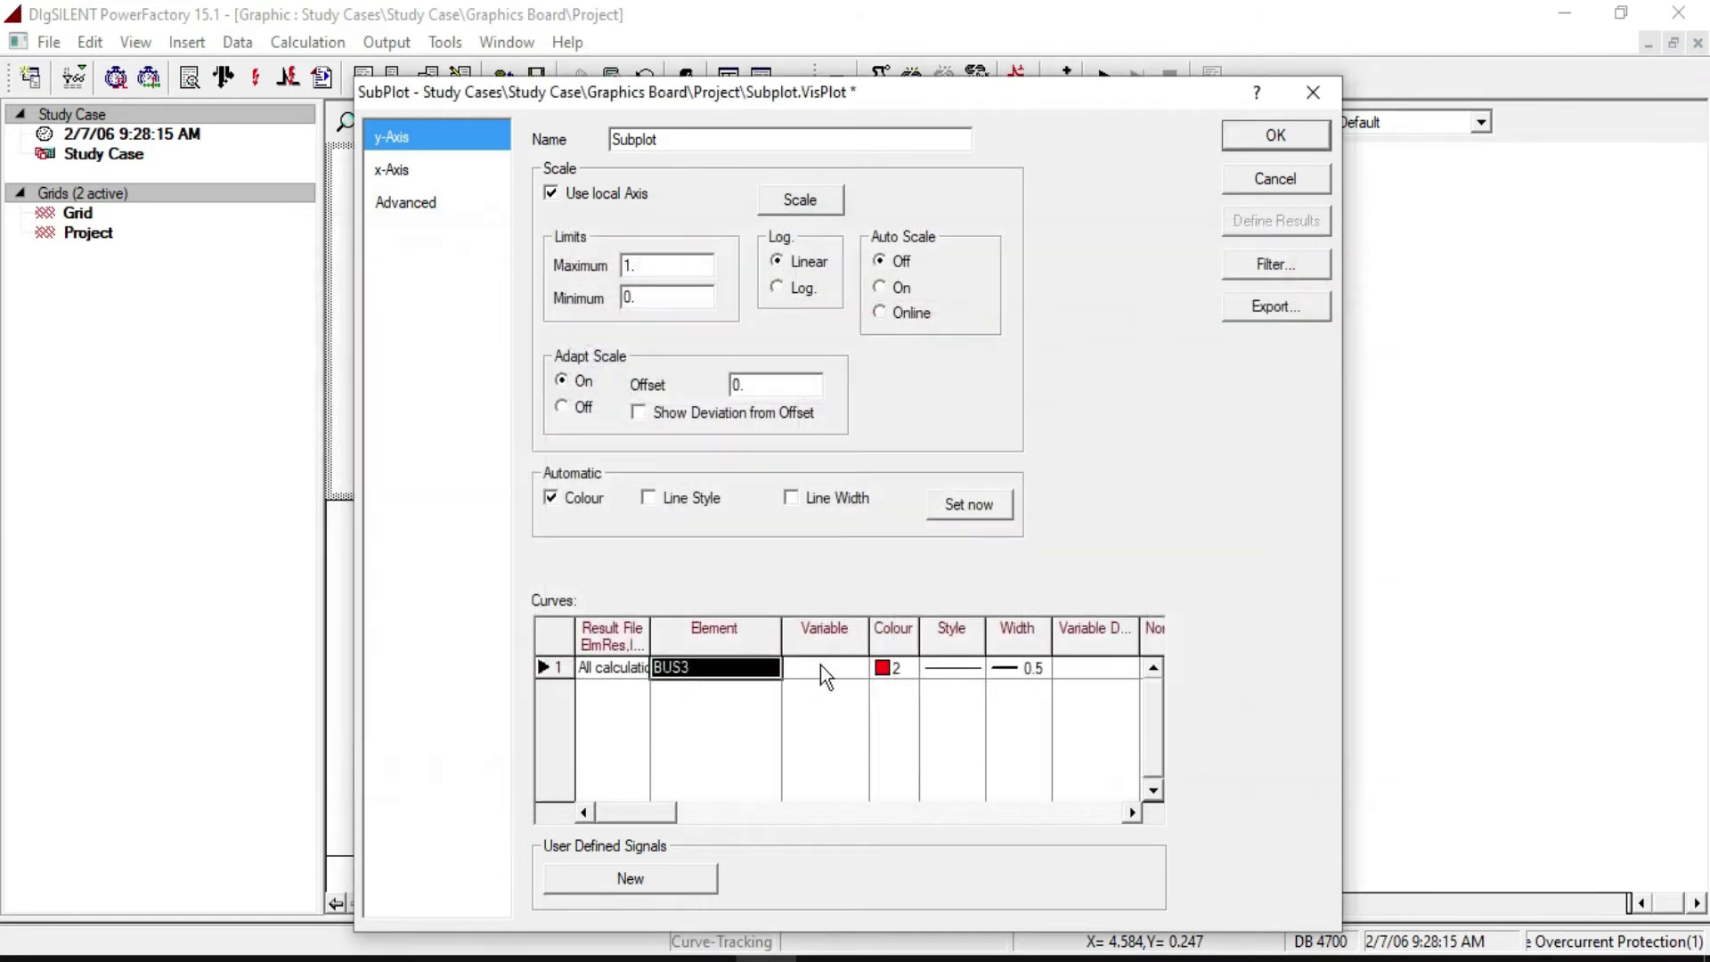
double_click(820, 665)
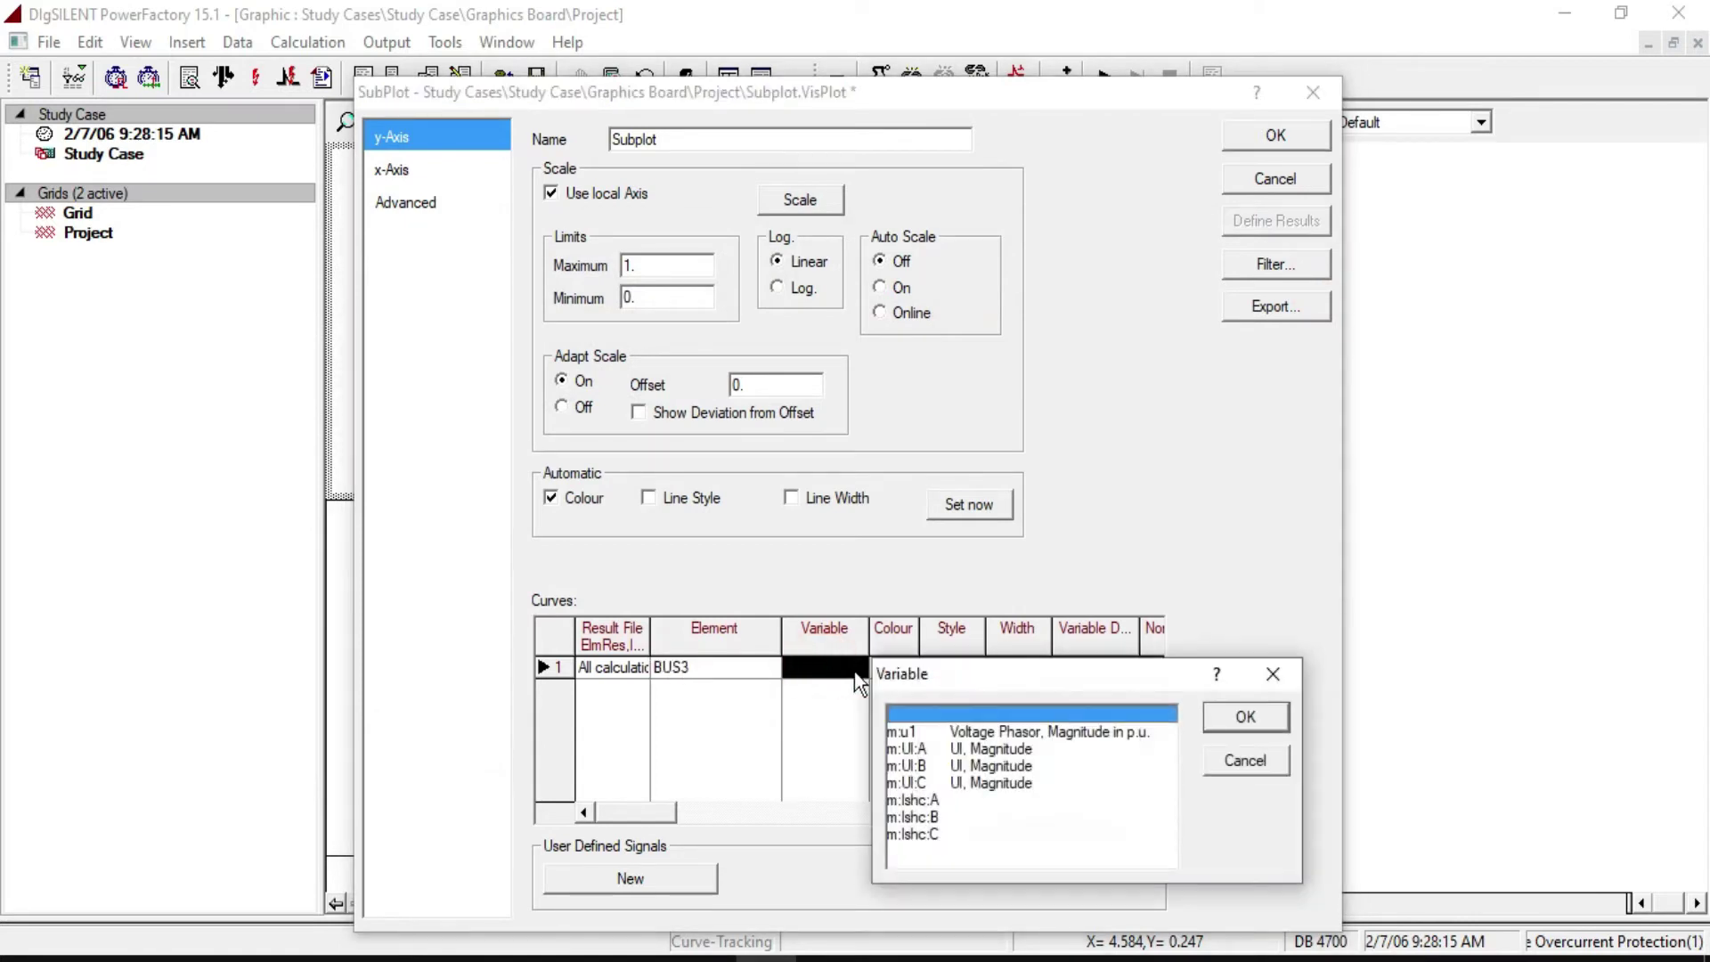
click(905, 750)
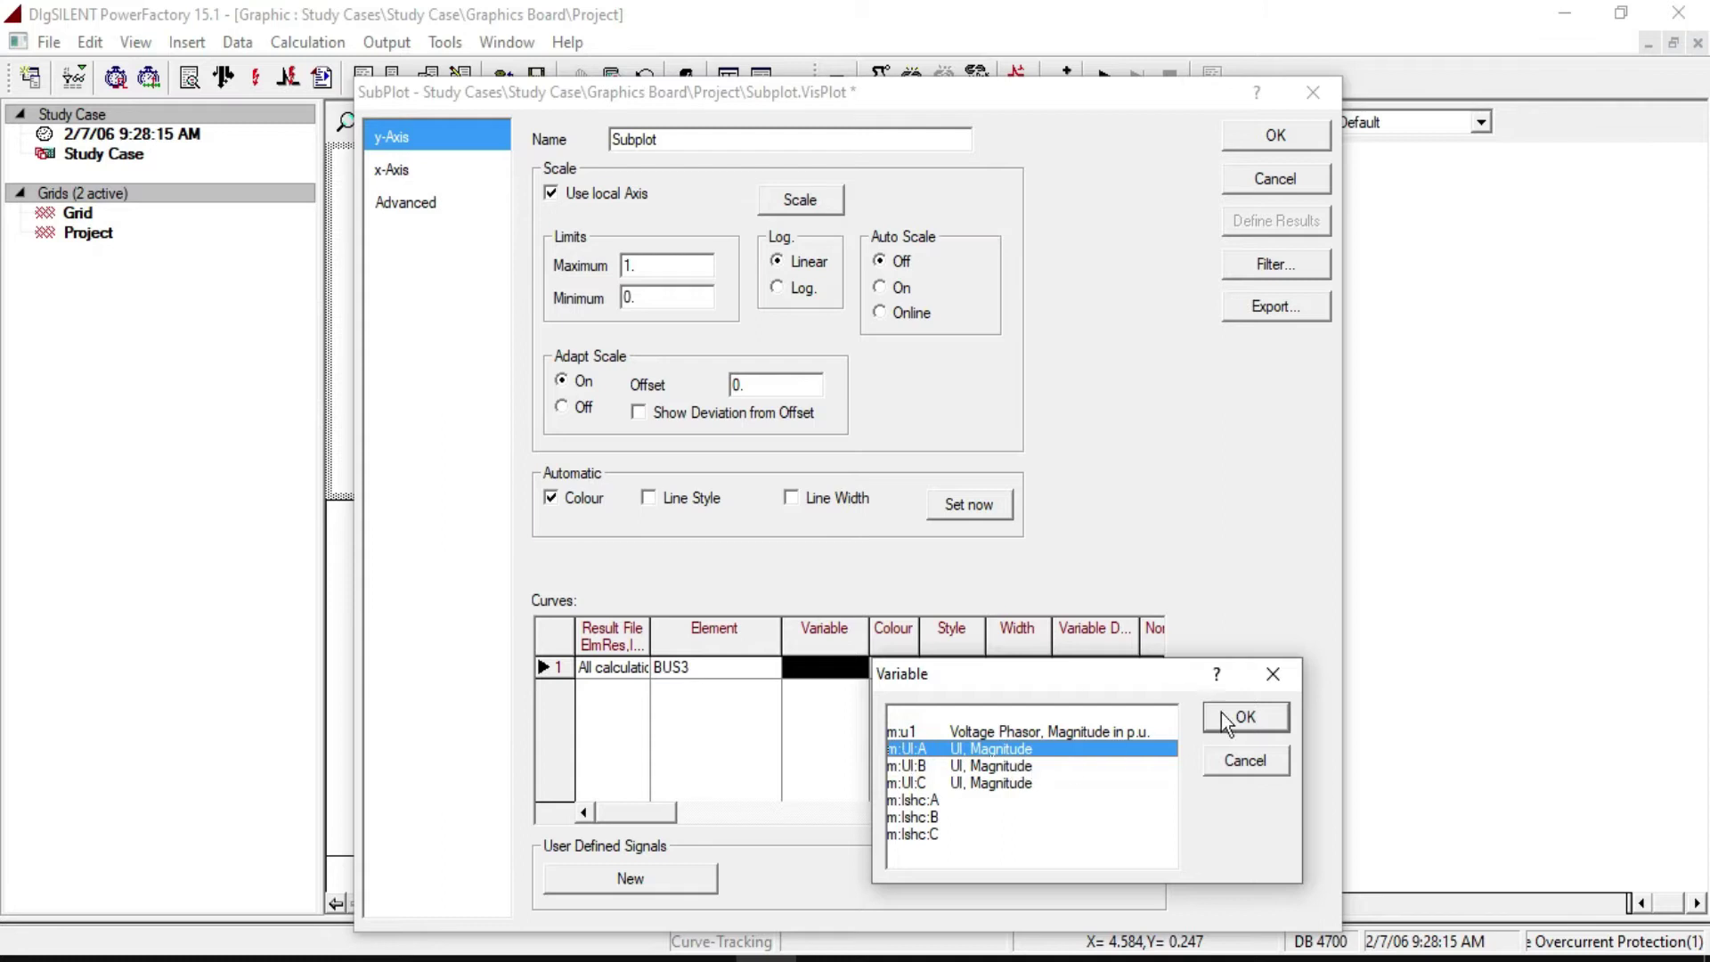
click(1243, 716)
Step: Append two more rows to the upper subplot's curve table
right_click(600, 709)
click(675, 663)
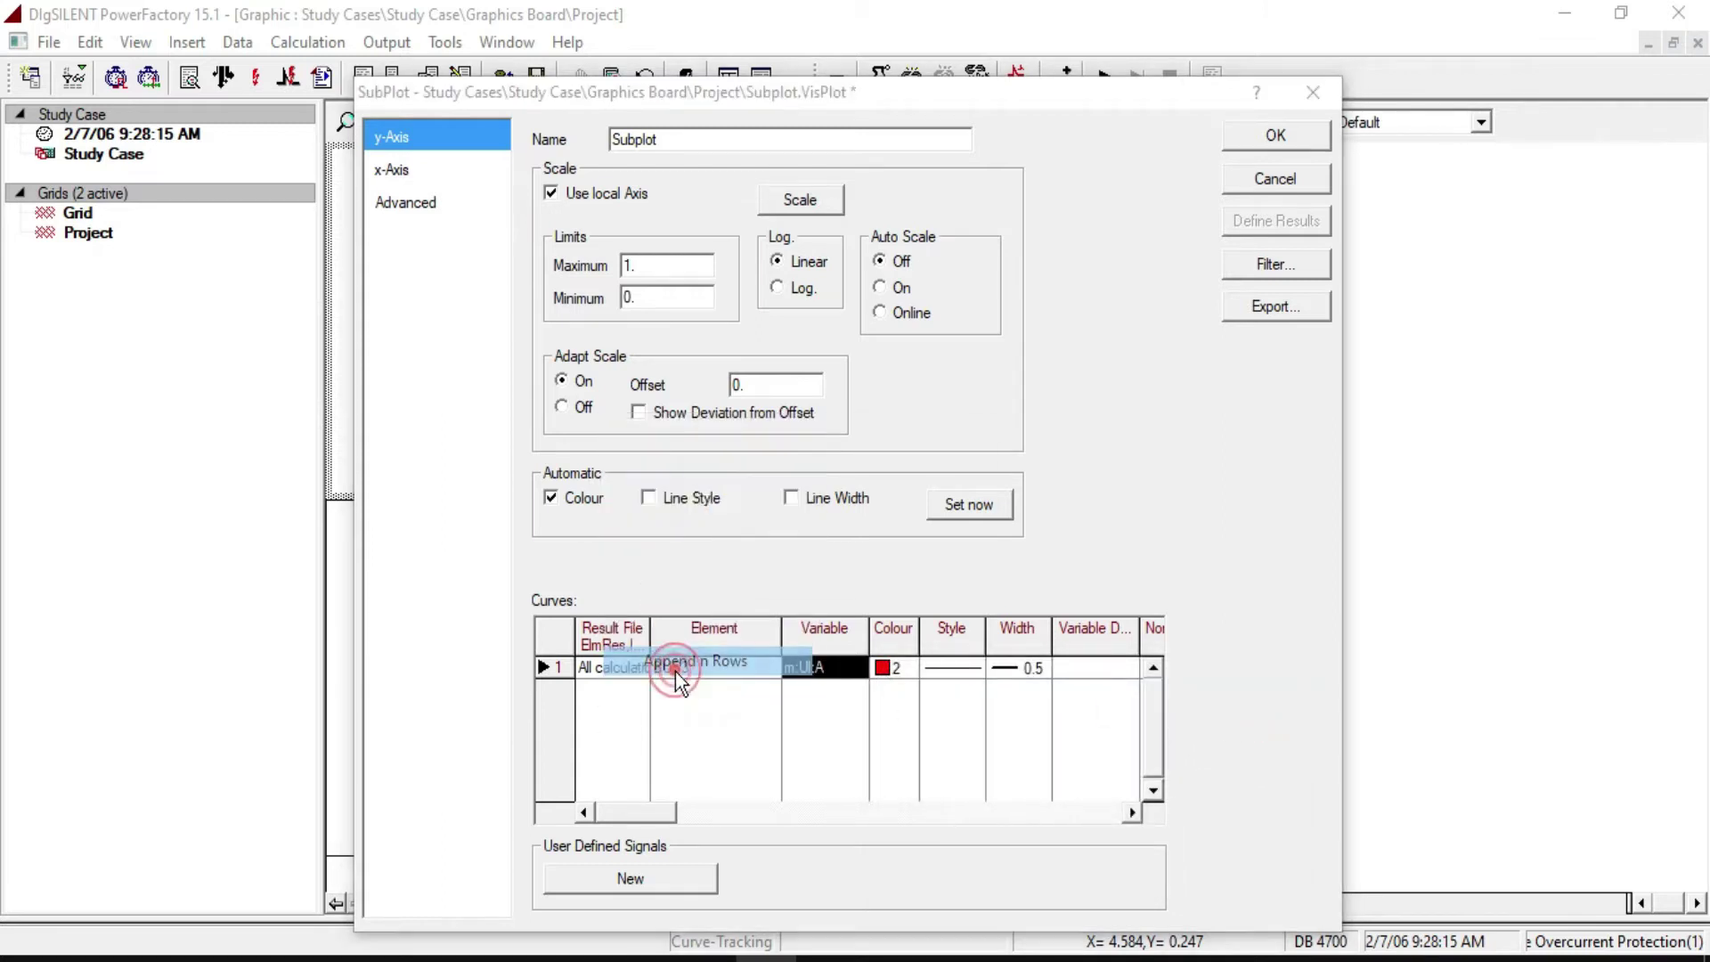
click(801, 556)
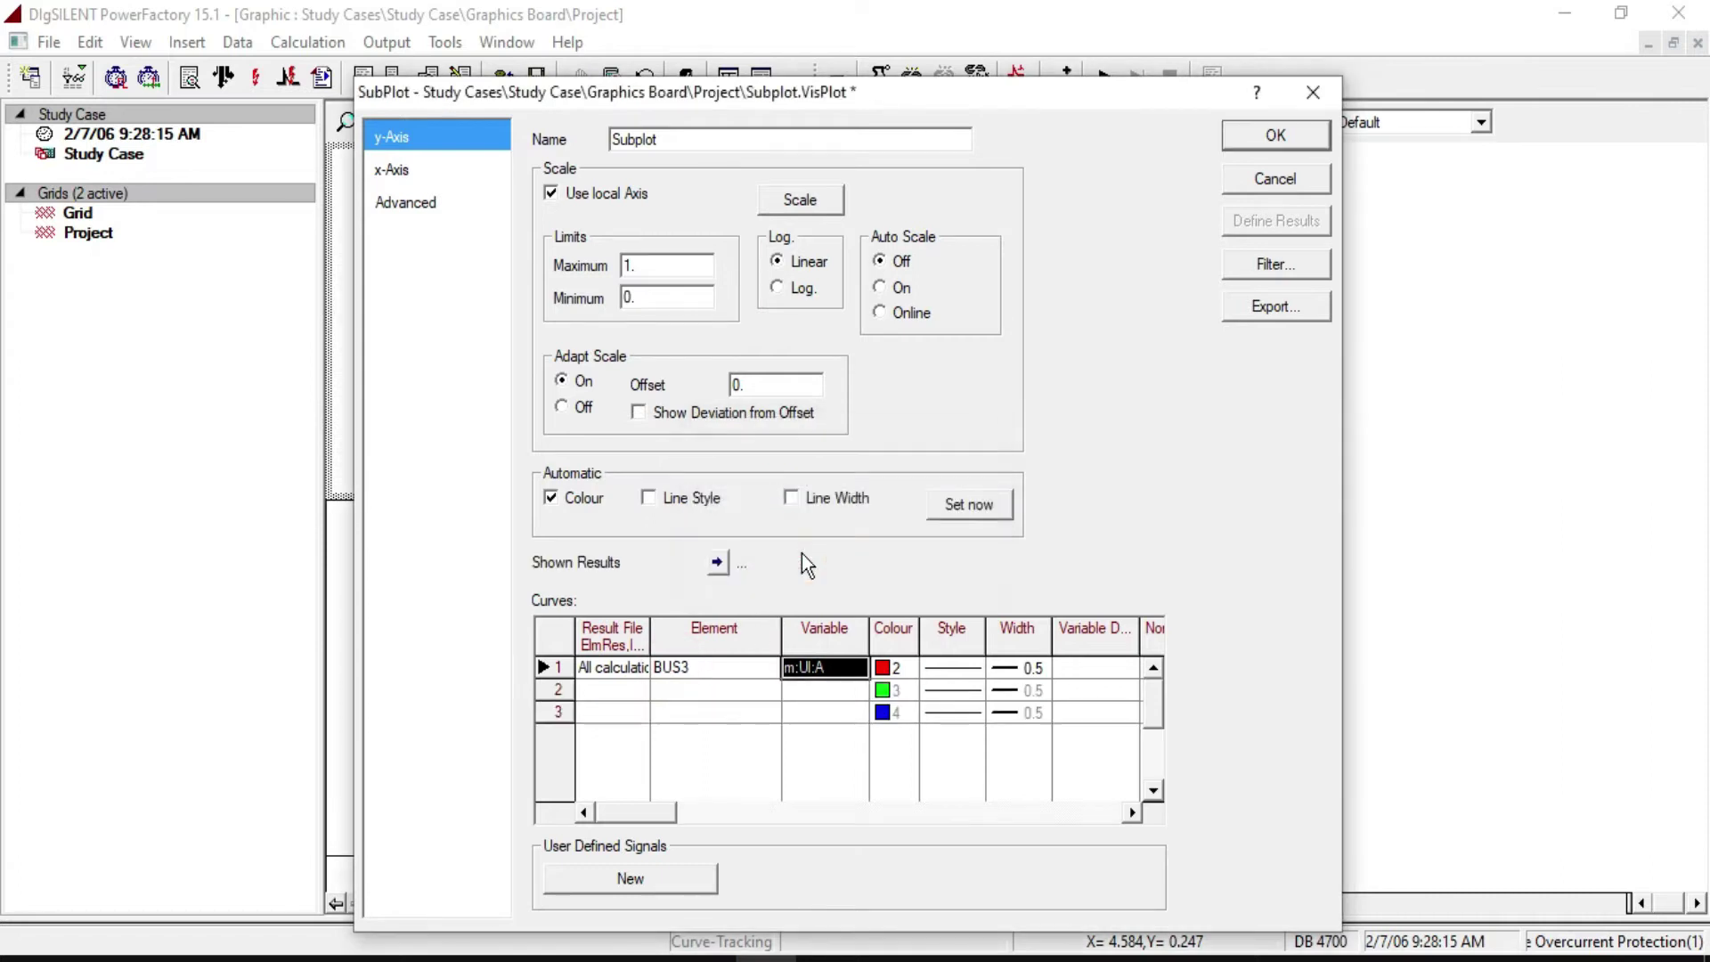
Step: Set the second curve's result file to All calculations and its element to BUS3
click(601, 687)
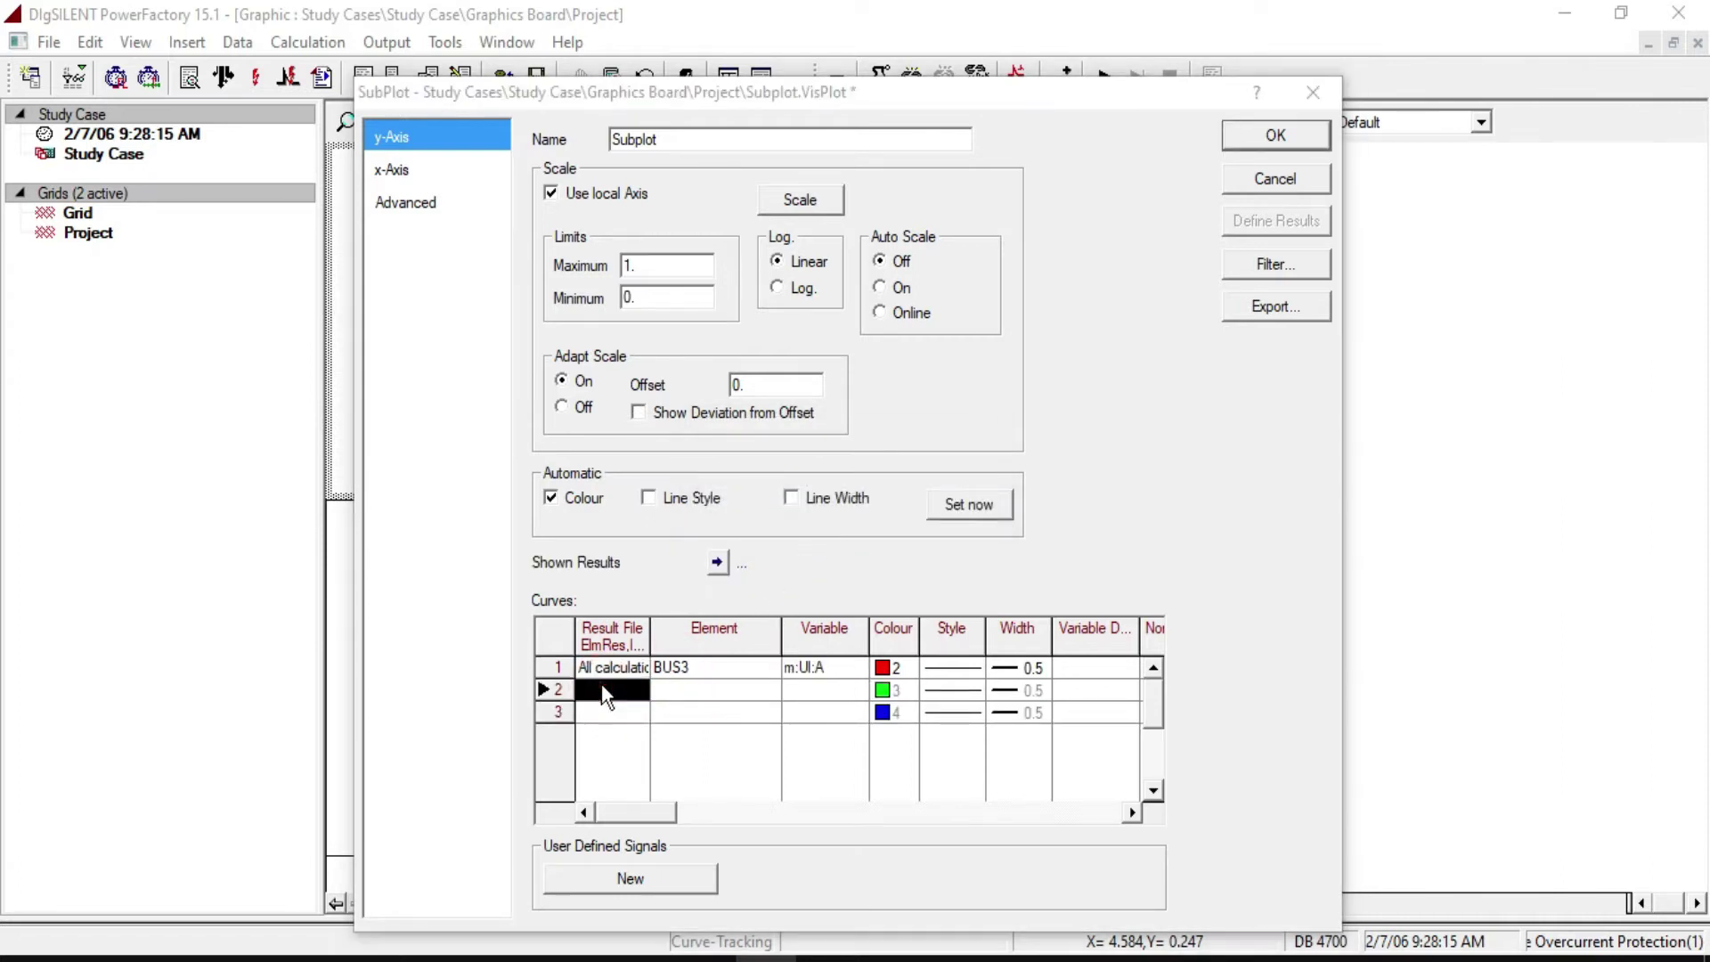
double_click(601, 685)
click(739, 422)
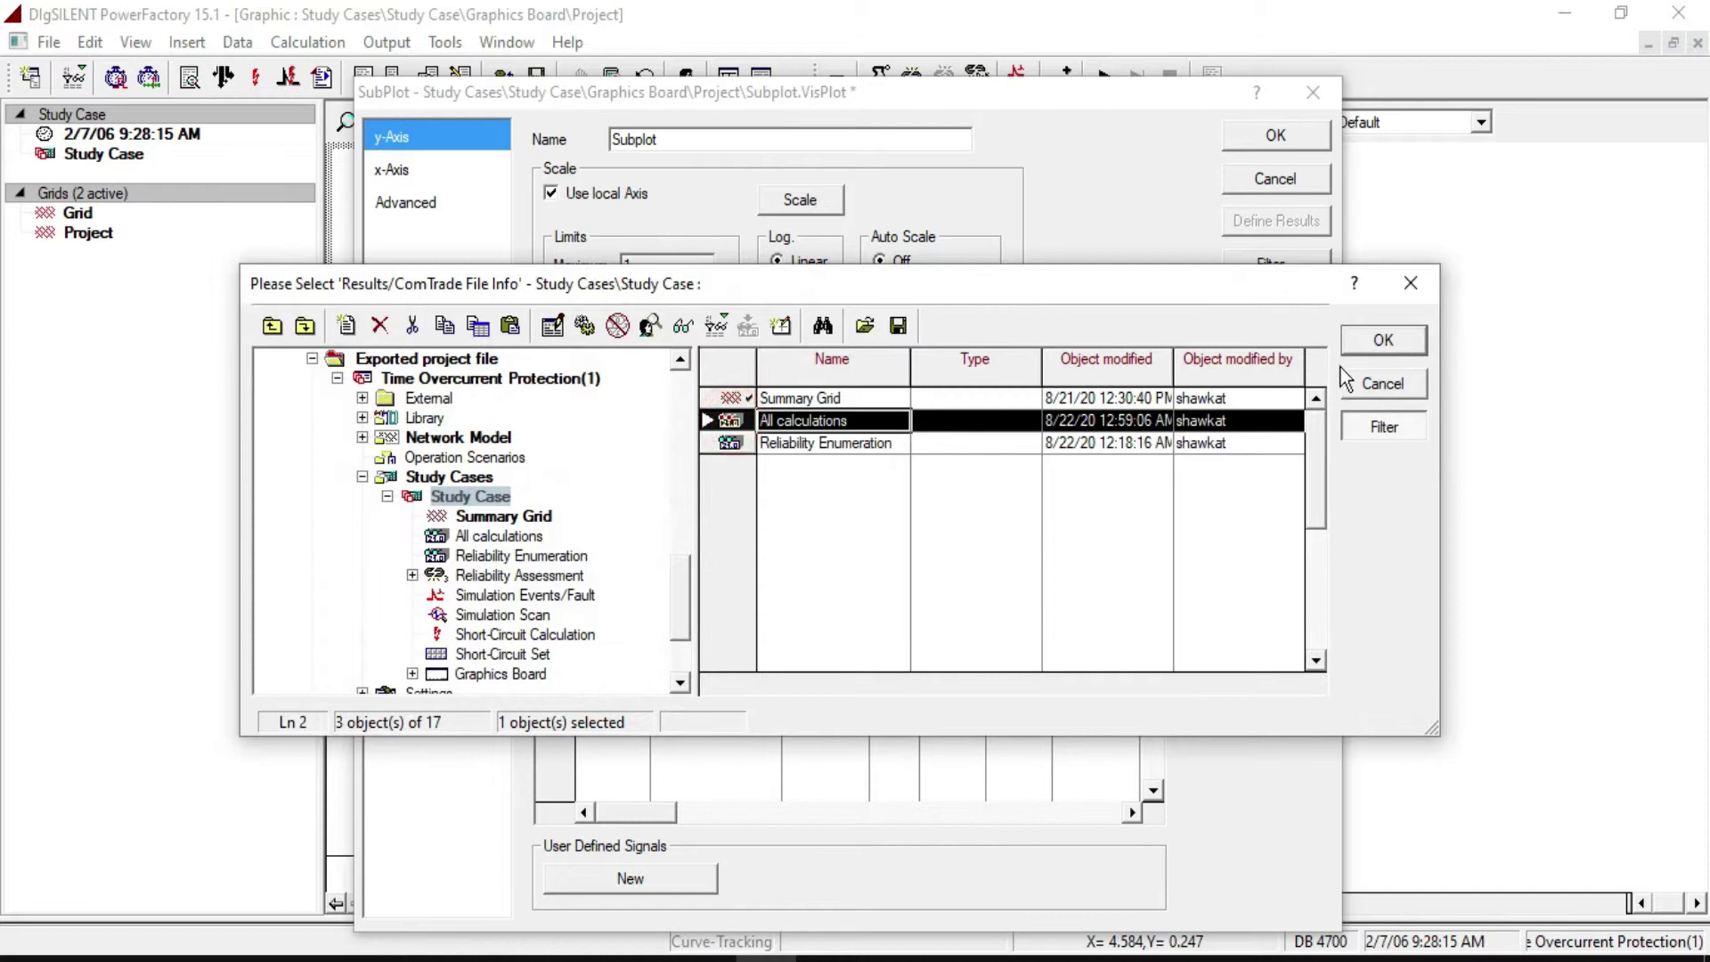
click(1383, 340)
click(694, 693)
double_click(695, 693)
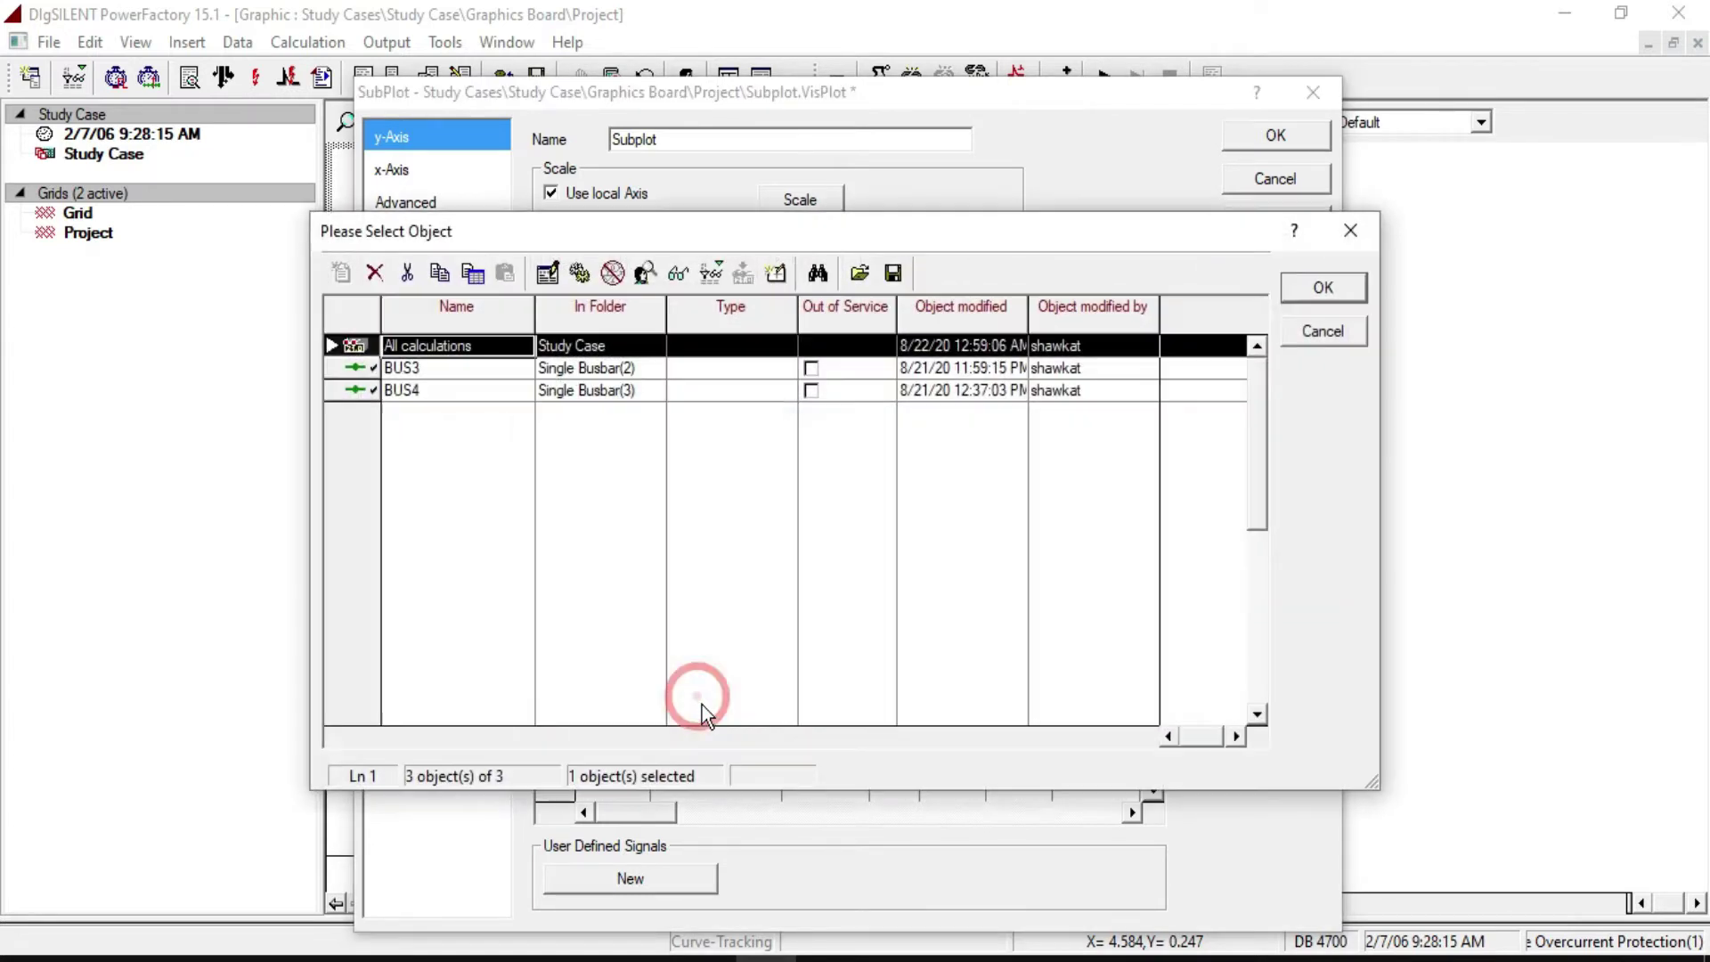
click(350, 368)
click(1322, 288)
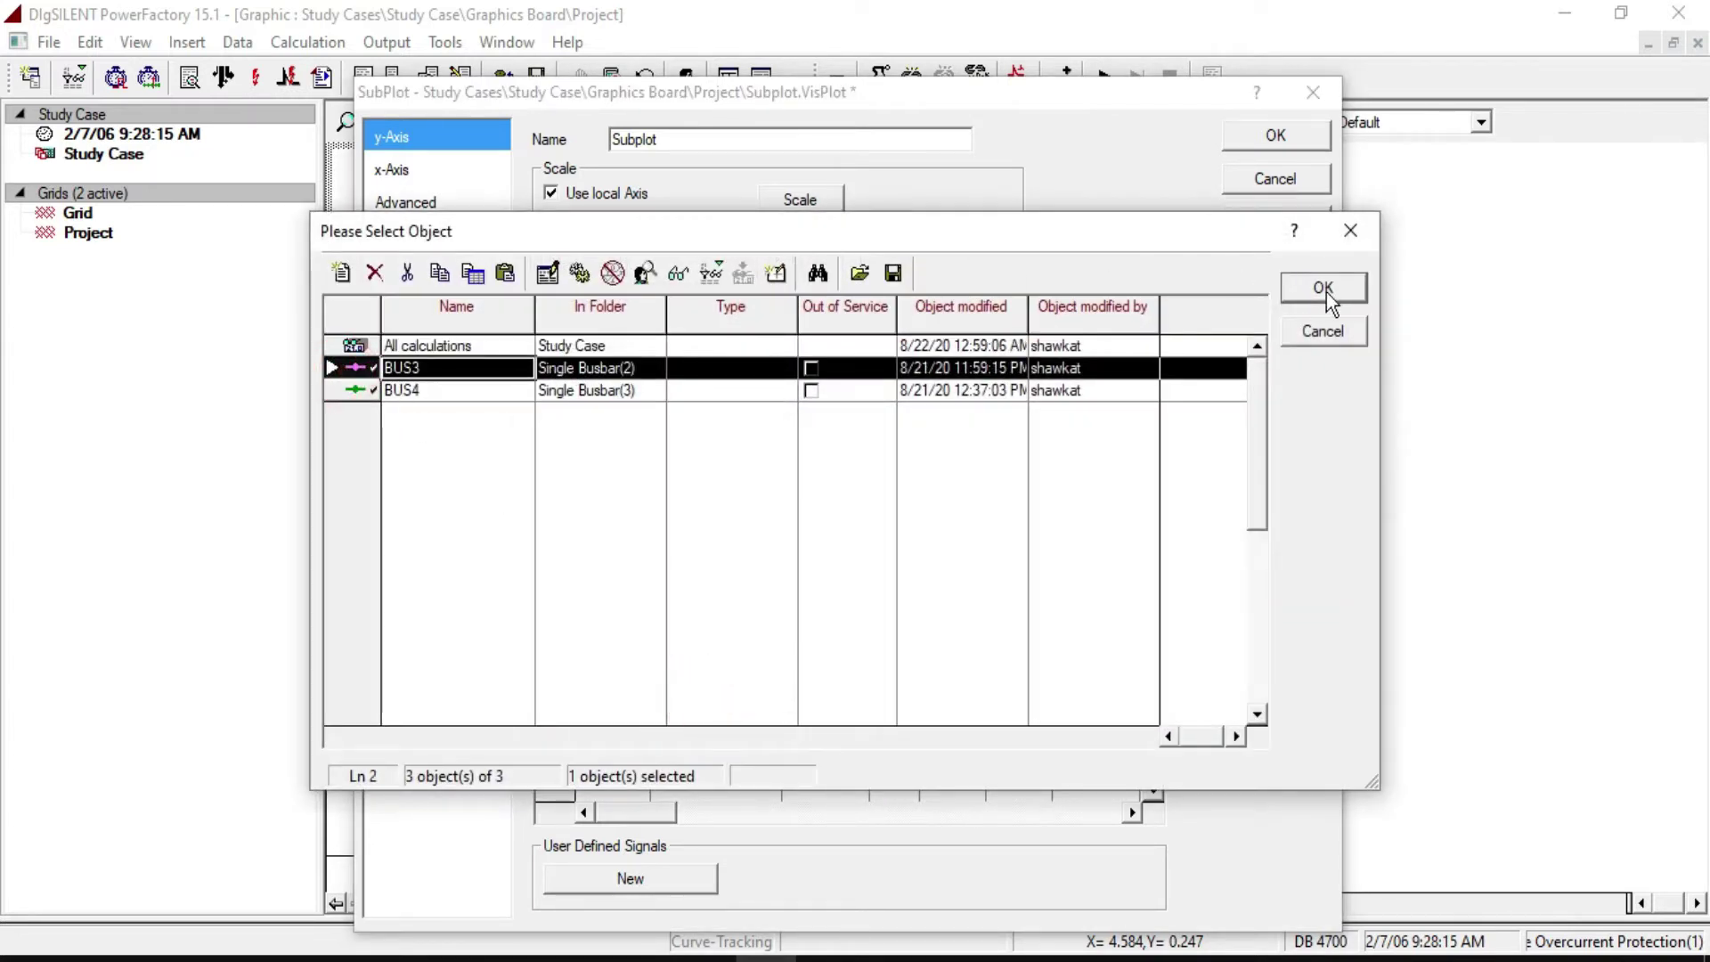
Step: Set the third curve's result file to All calculations and its element to BUS3
click(579, 712)
double_click(578, 712)
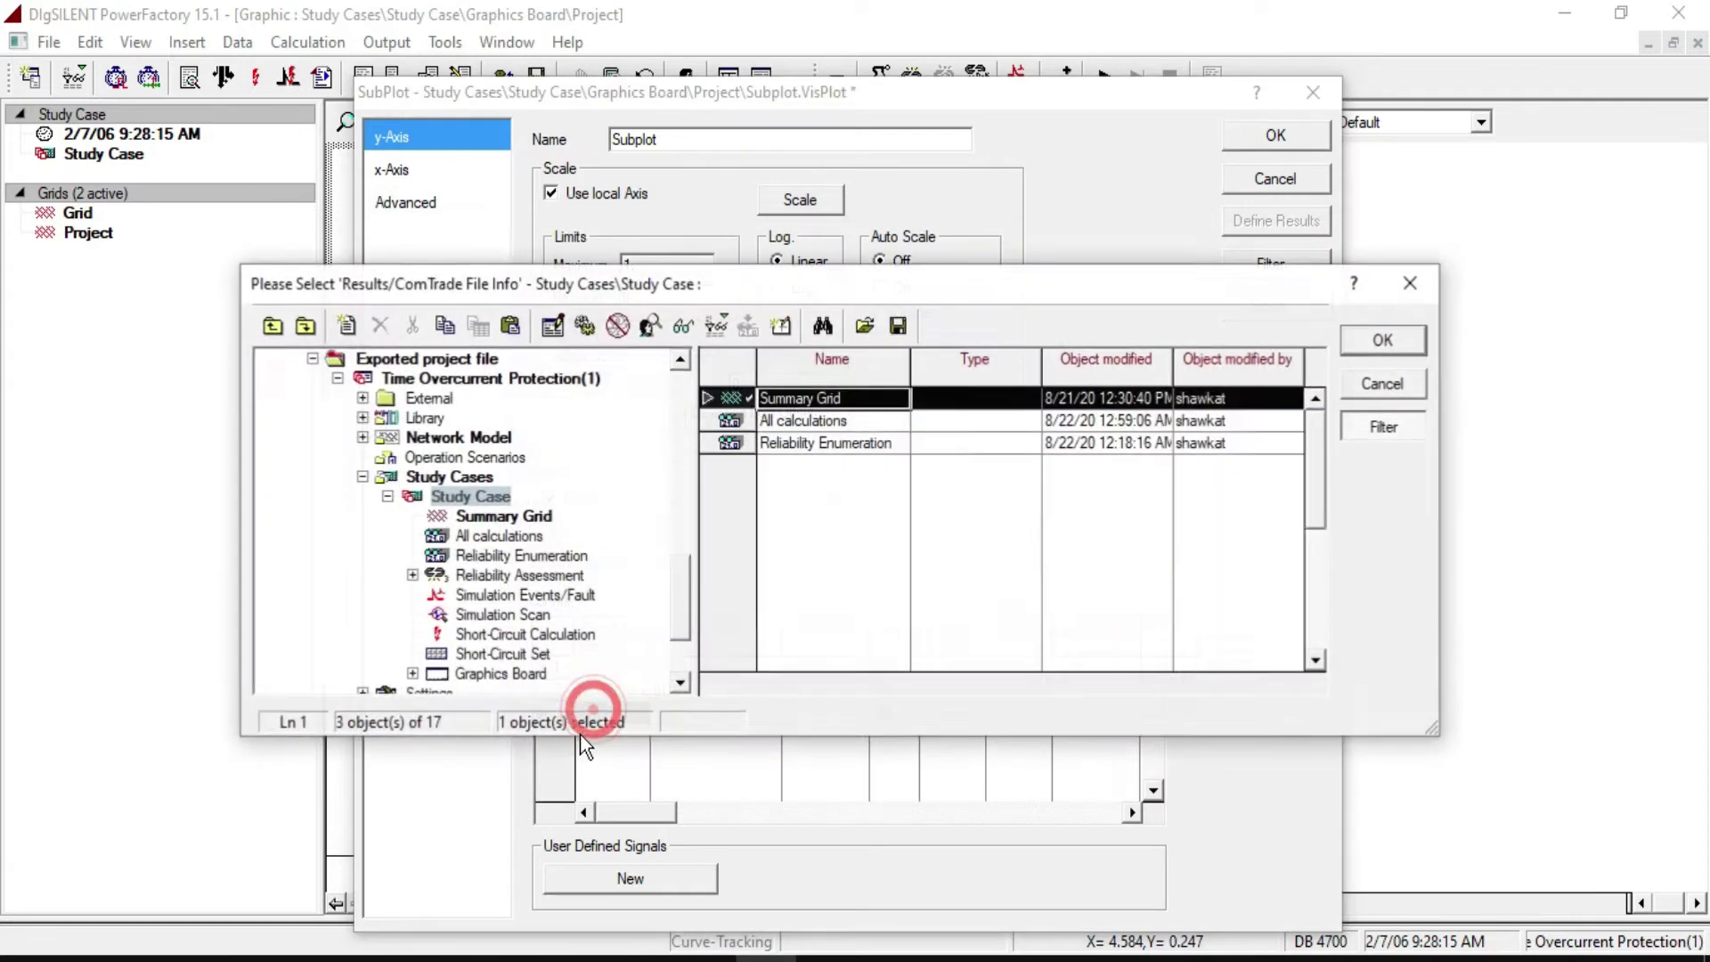
click(753, 423)
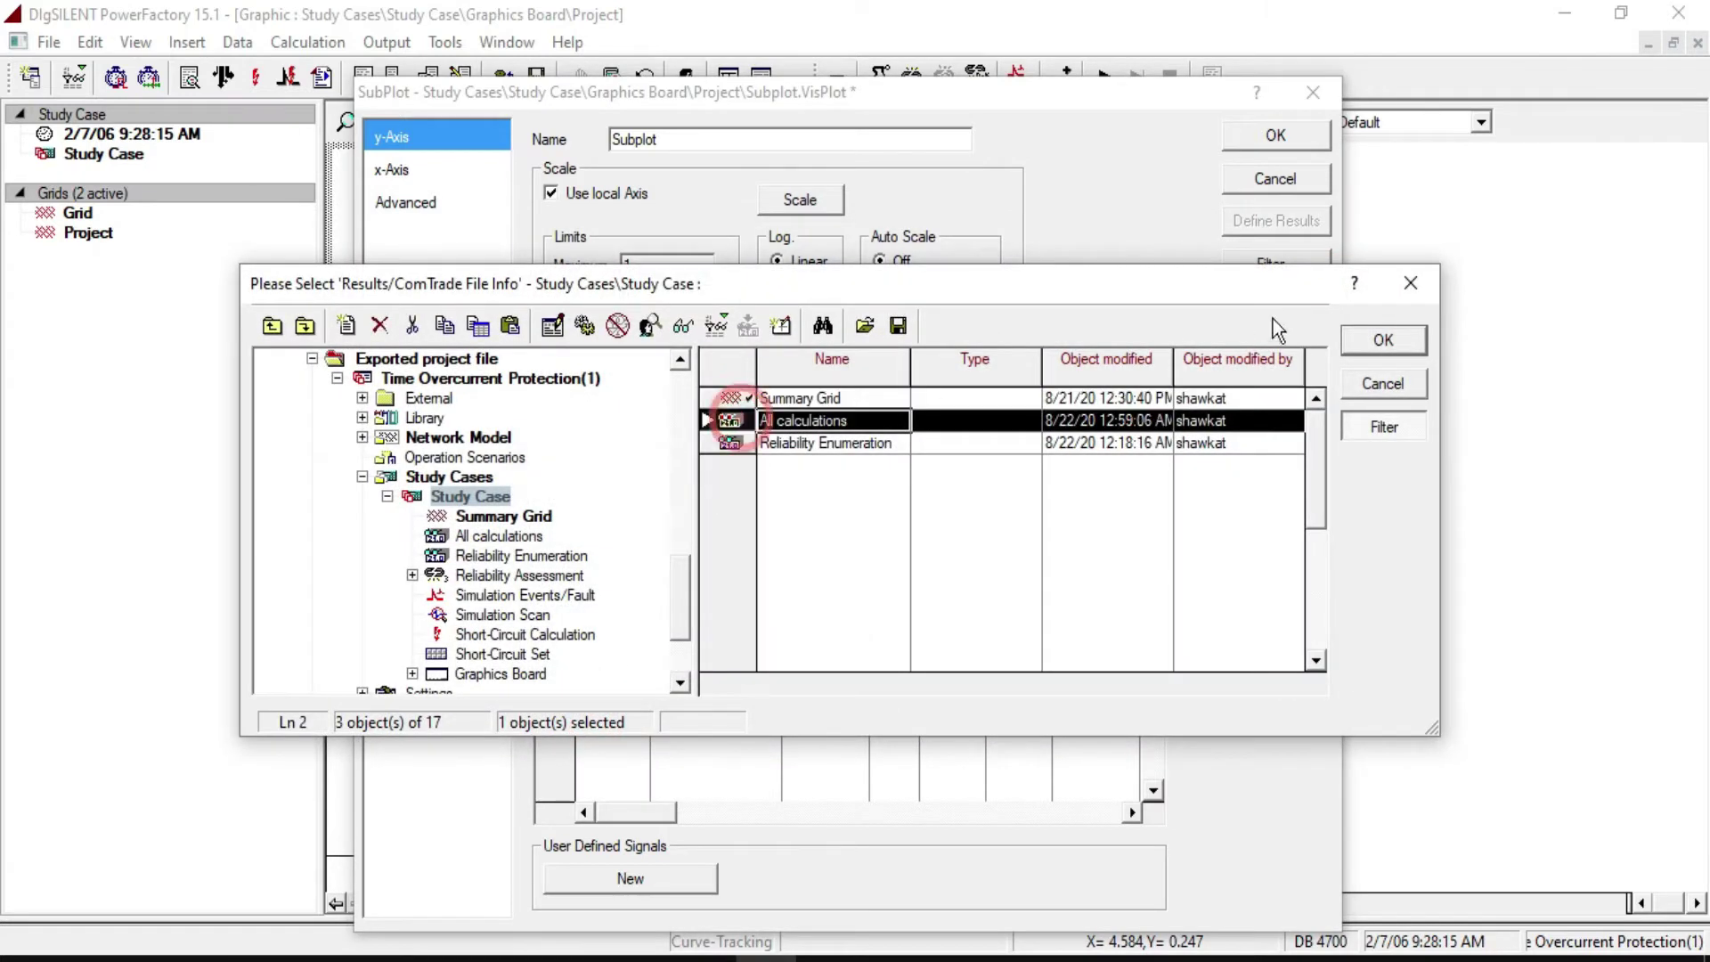
click(1383, 339)
click(714, 713)
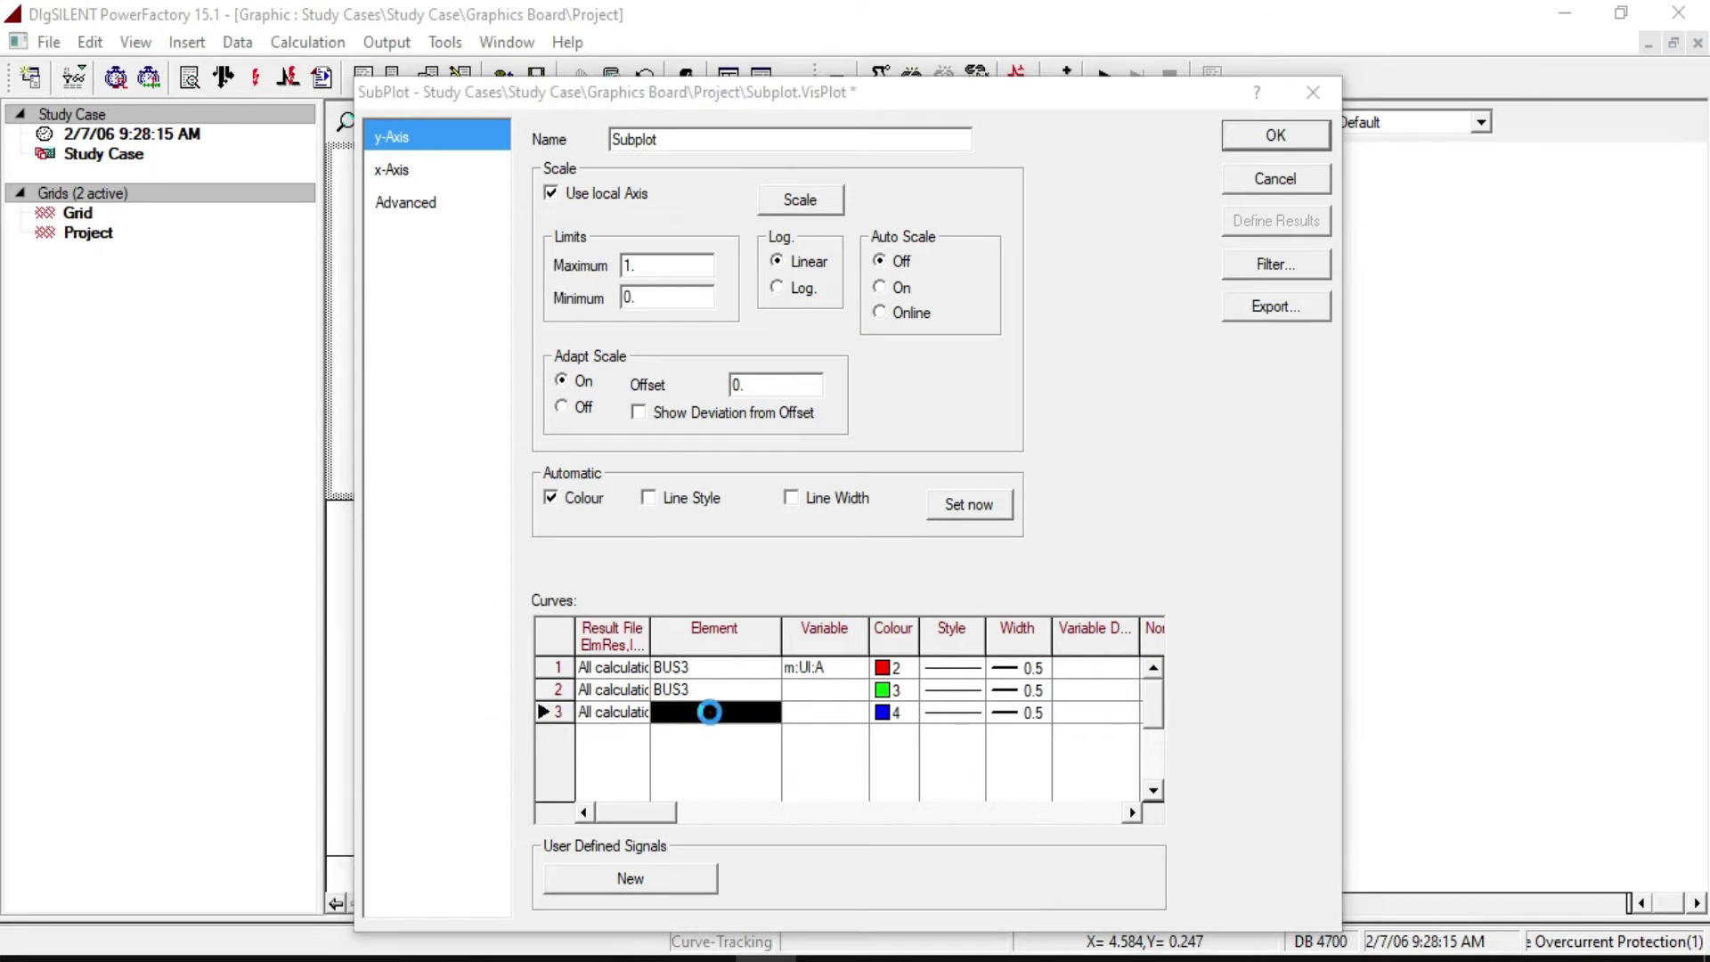
double_click(713, 712)
click(367, 368)
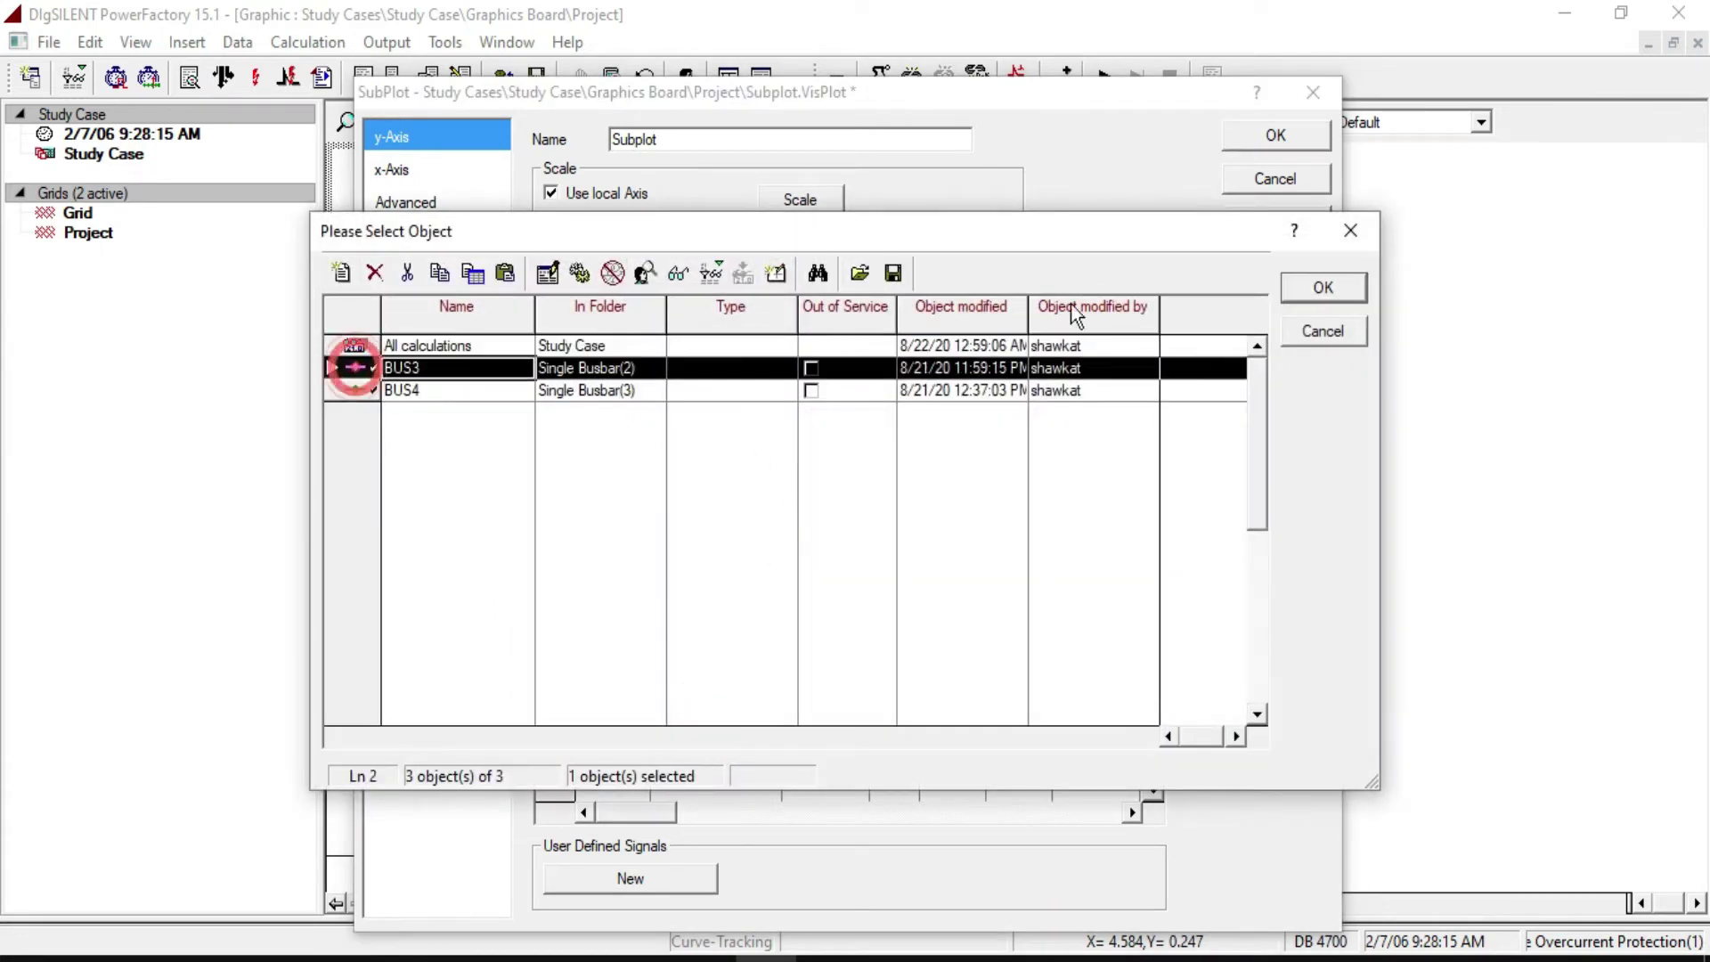
click(1325, 294)
Step: Assign variable m:Ul:B to the second curve and m:Ul:C to the third curve of the upper subplot
click(828, 689)
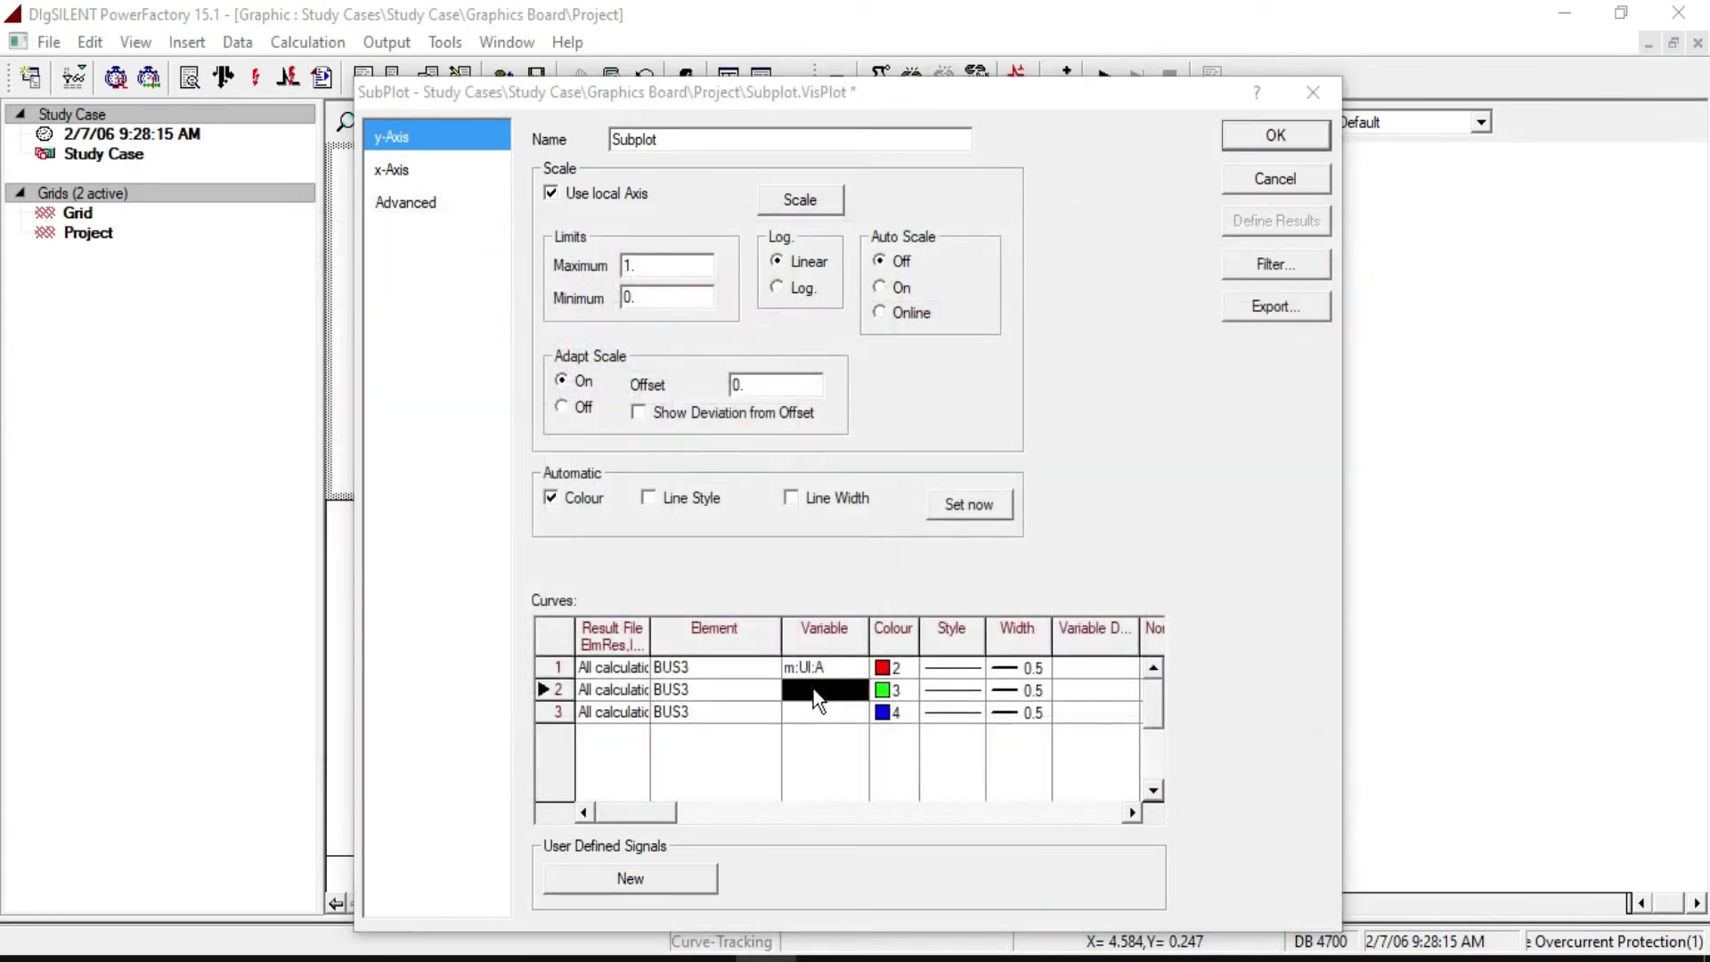
double_click(828, 689)
click(917, 788)
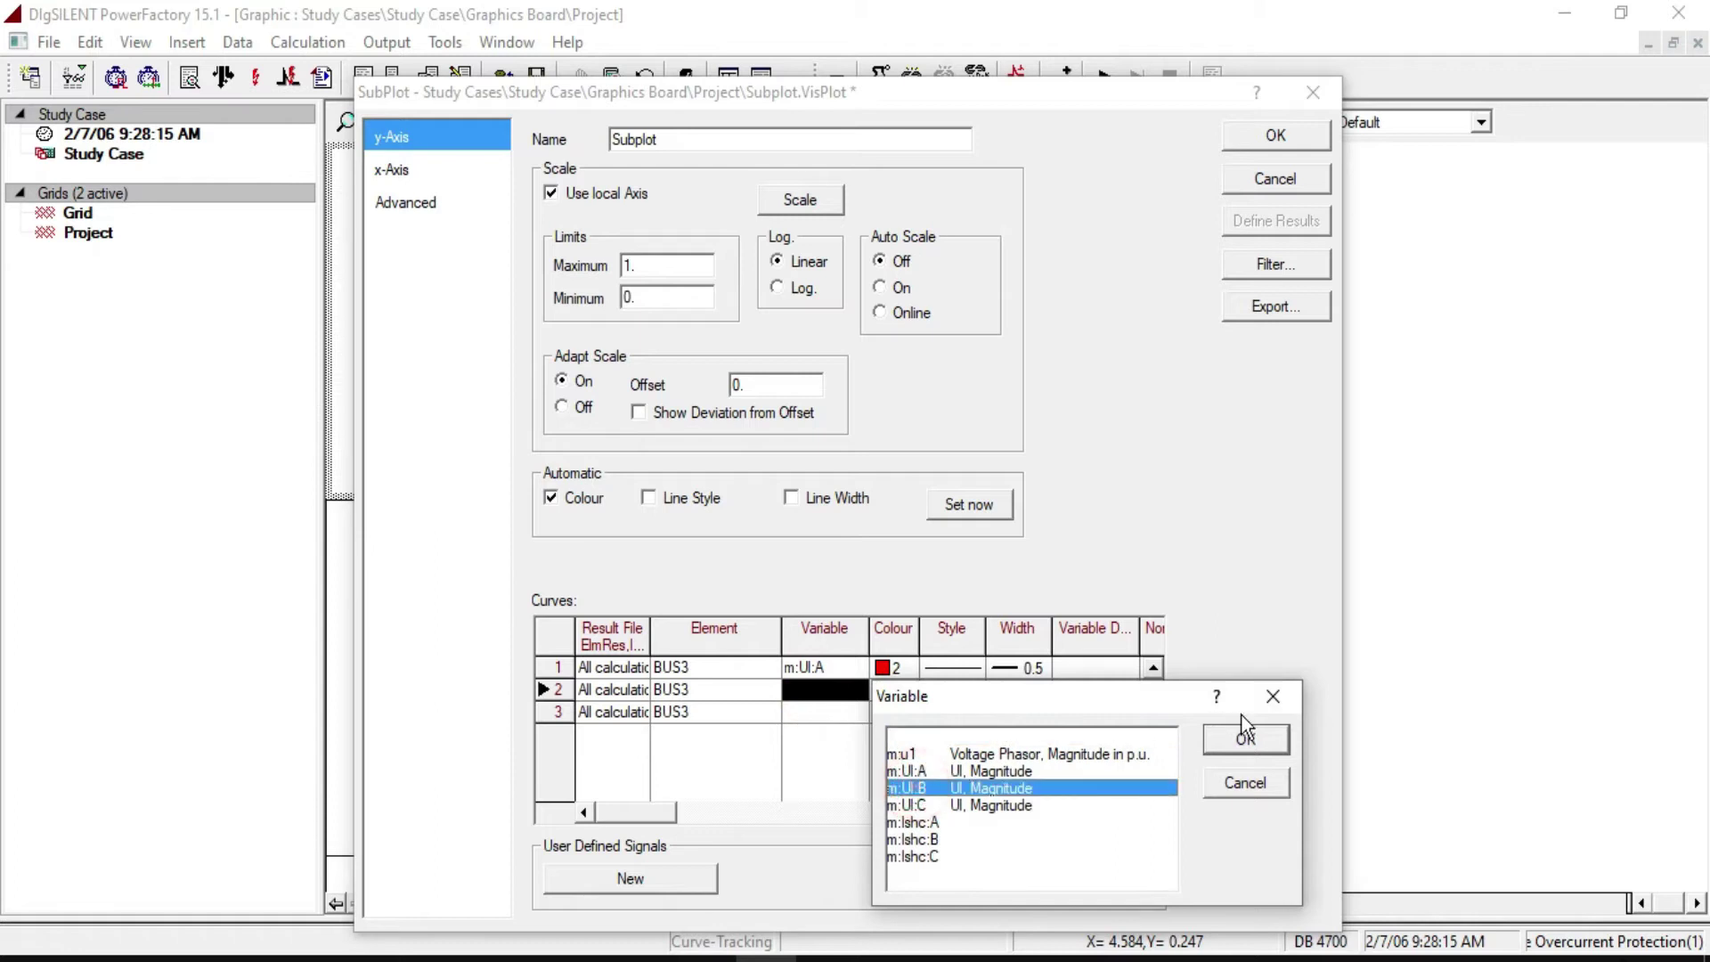
click(1244, 739)
double_click(830, 713)
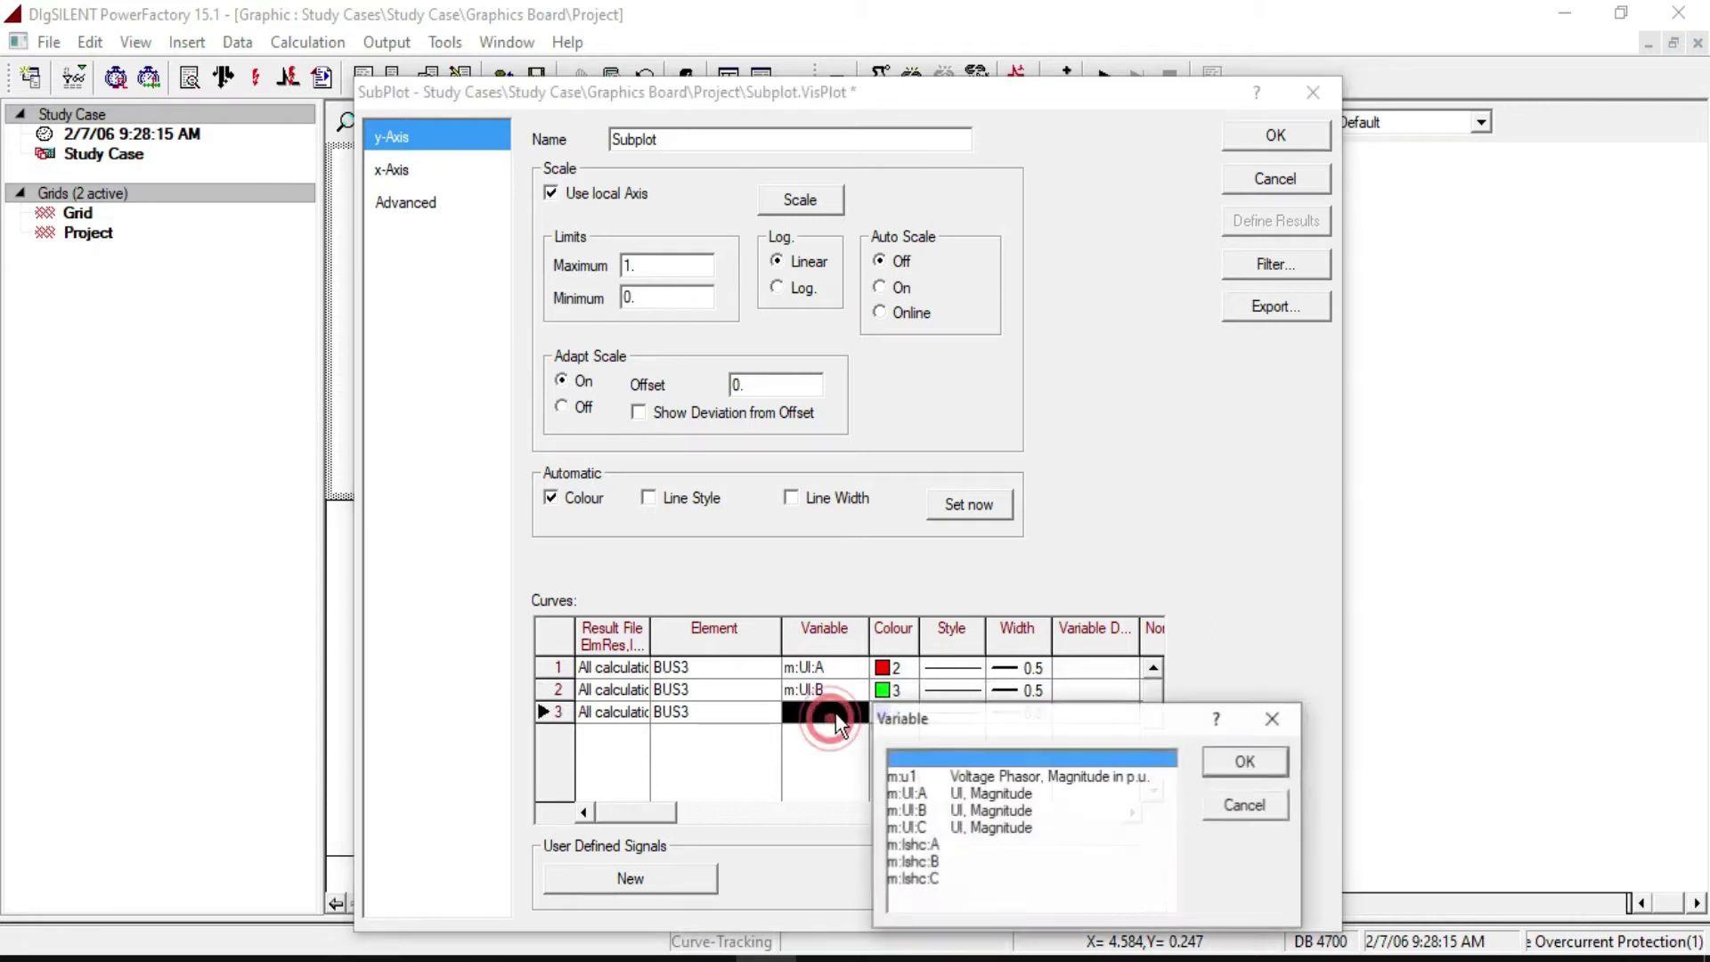
click(898, 828)
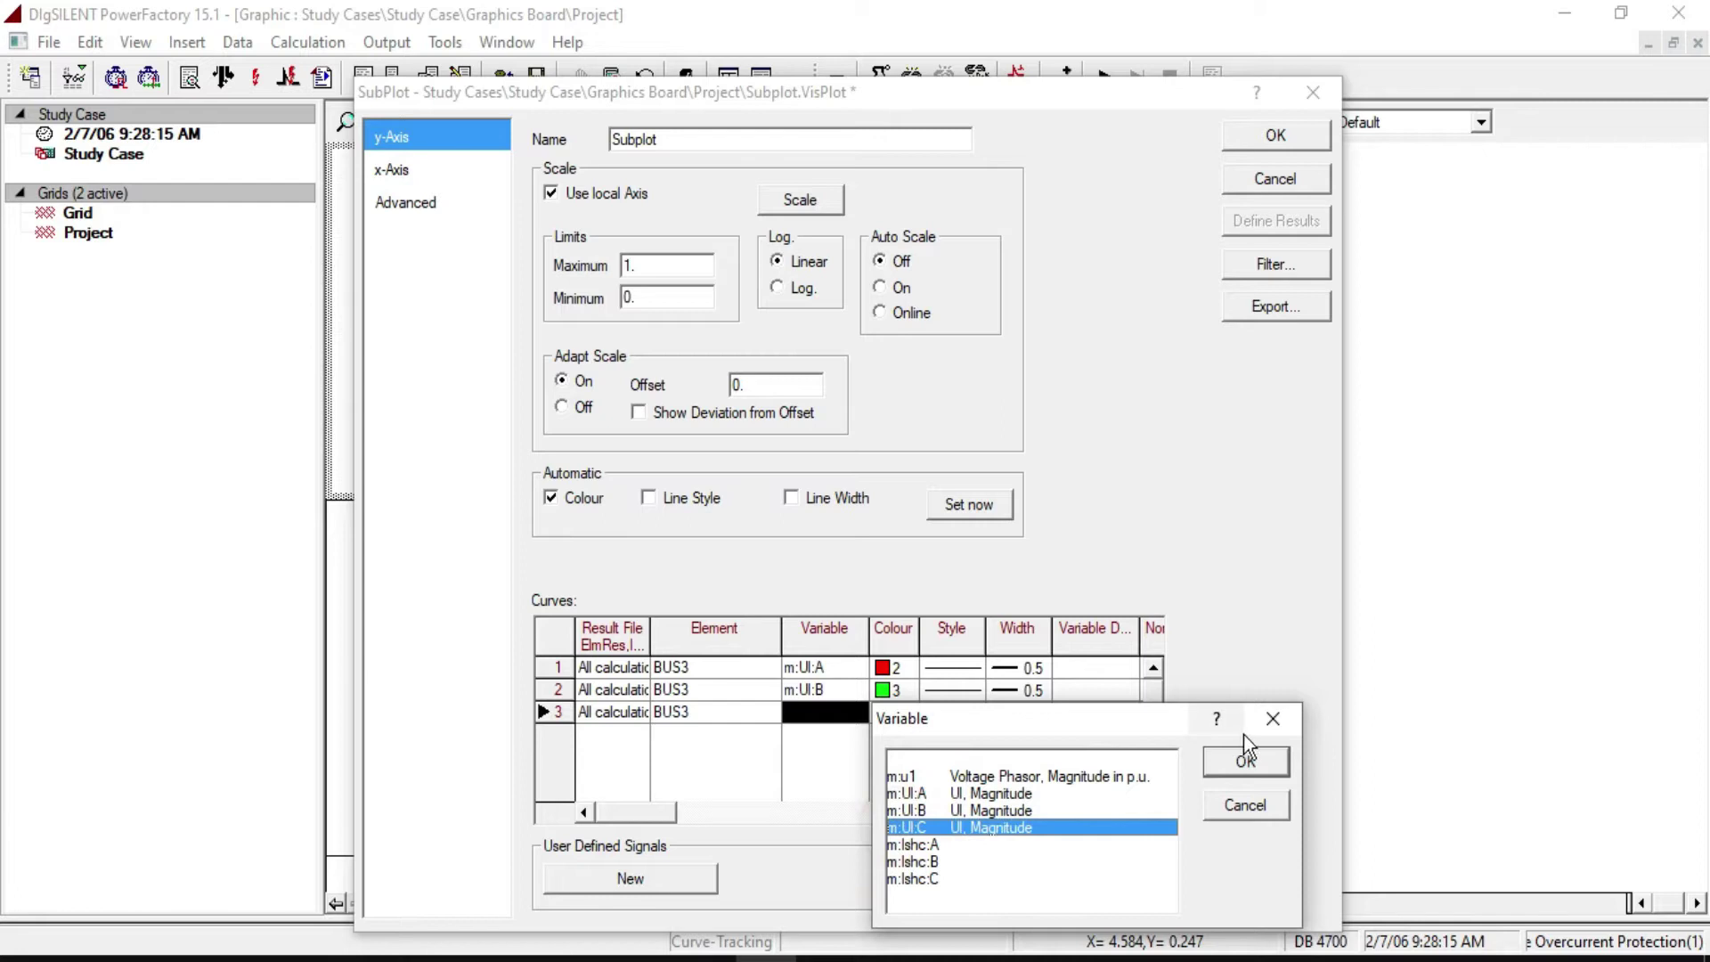
click(1245, 758)
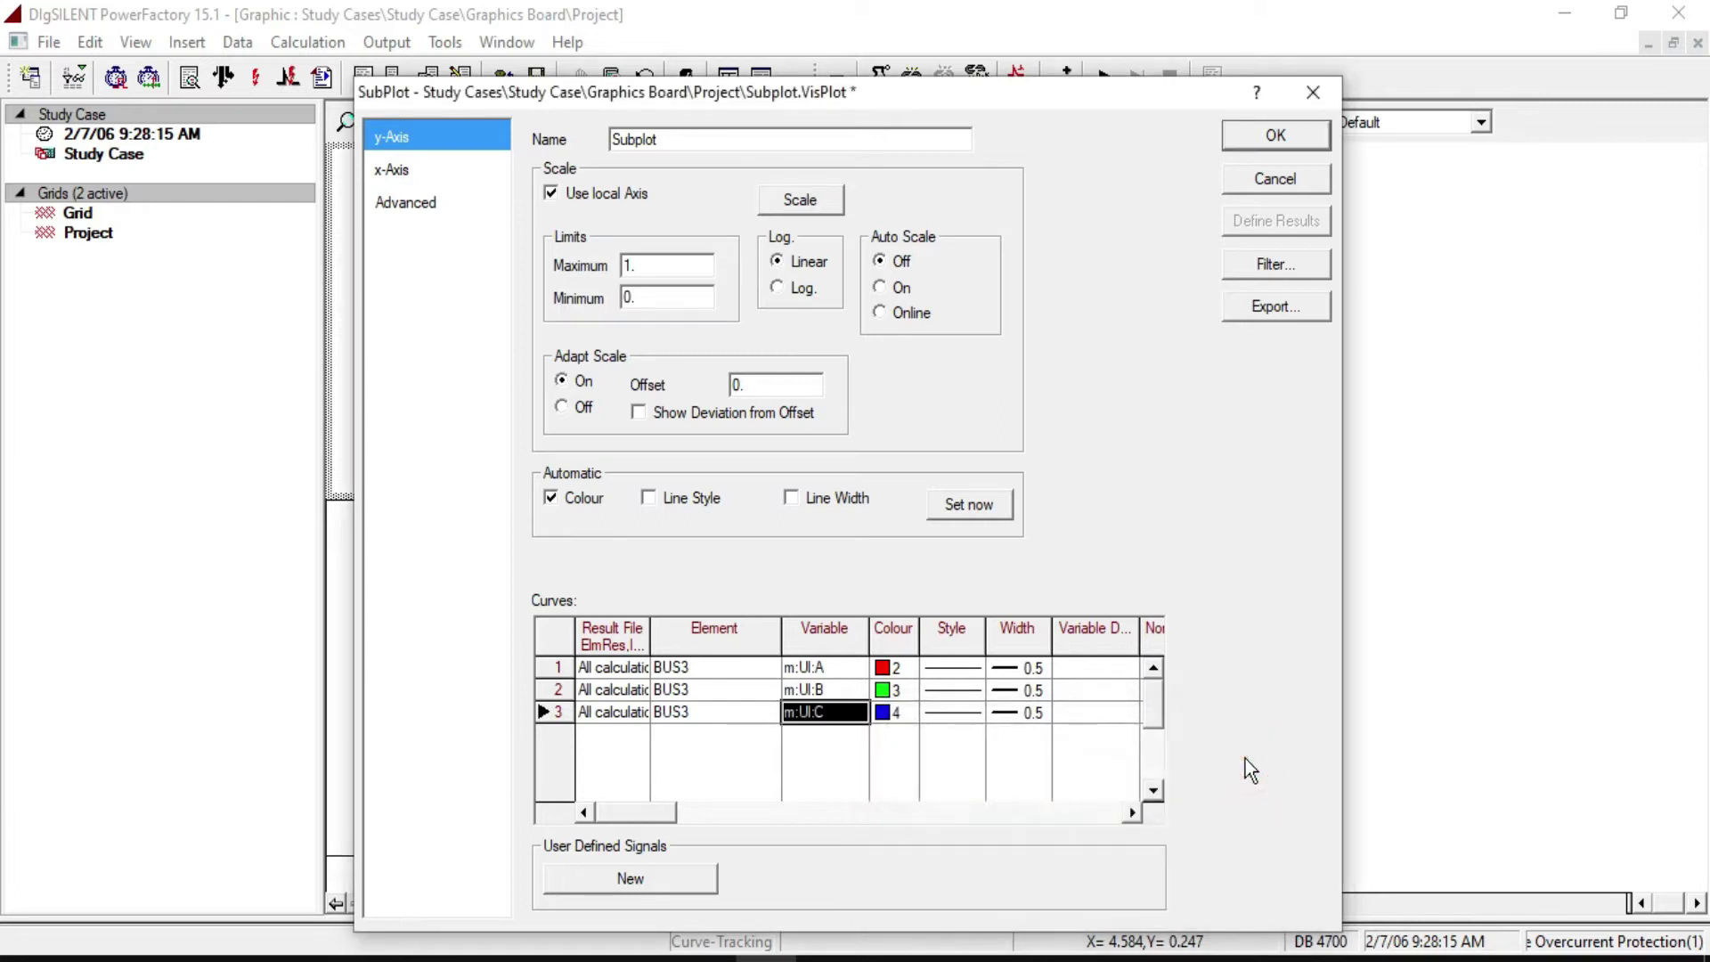
click(900, 634)
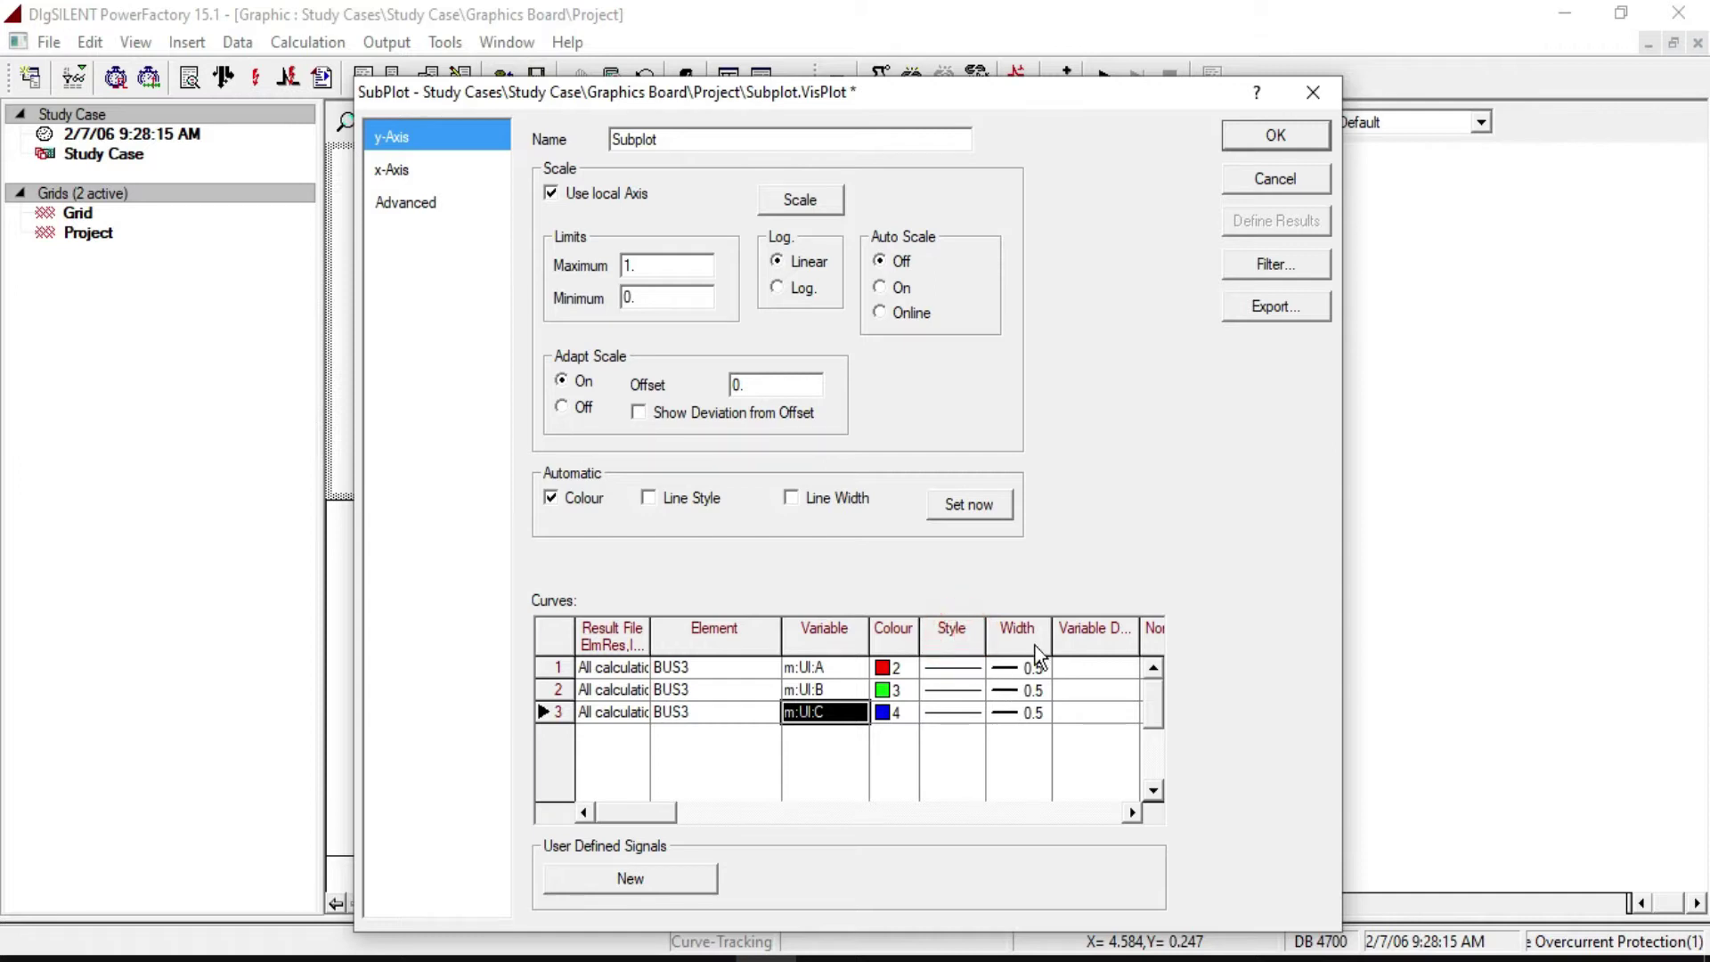
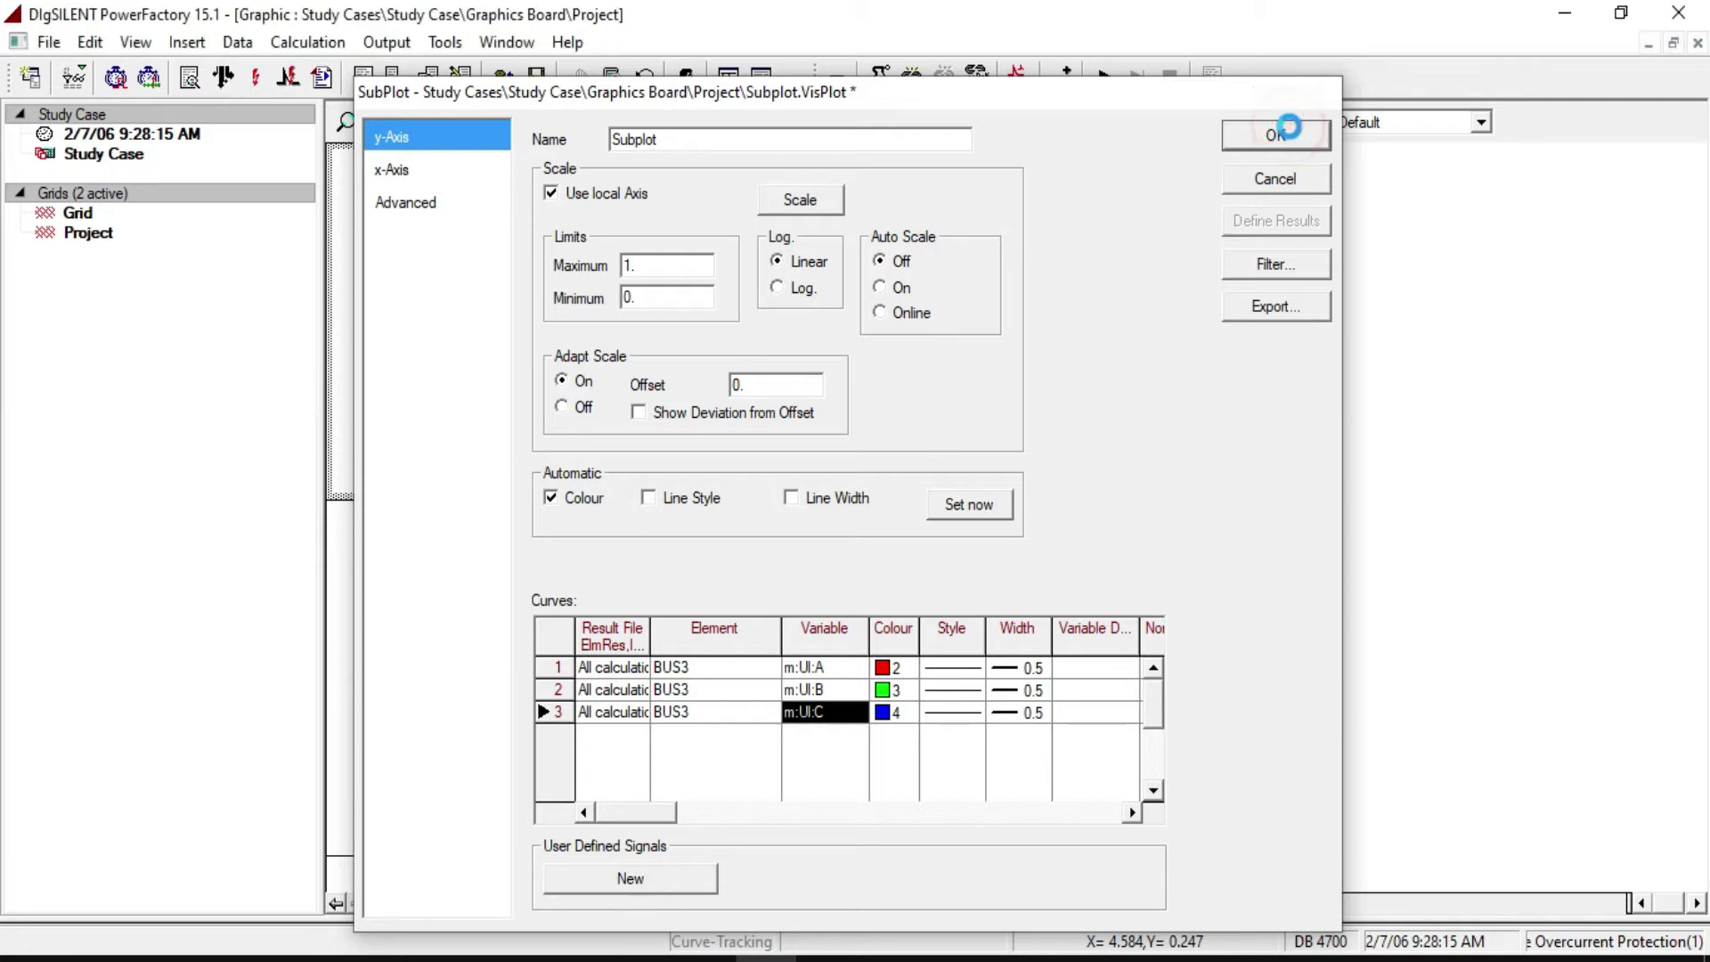
Step: In the lower subplot, set the first curve's result file to All calculations and its element to BUS3
click(701, 581)
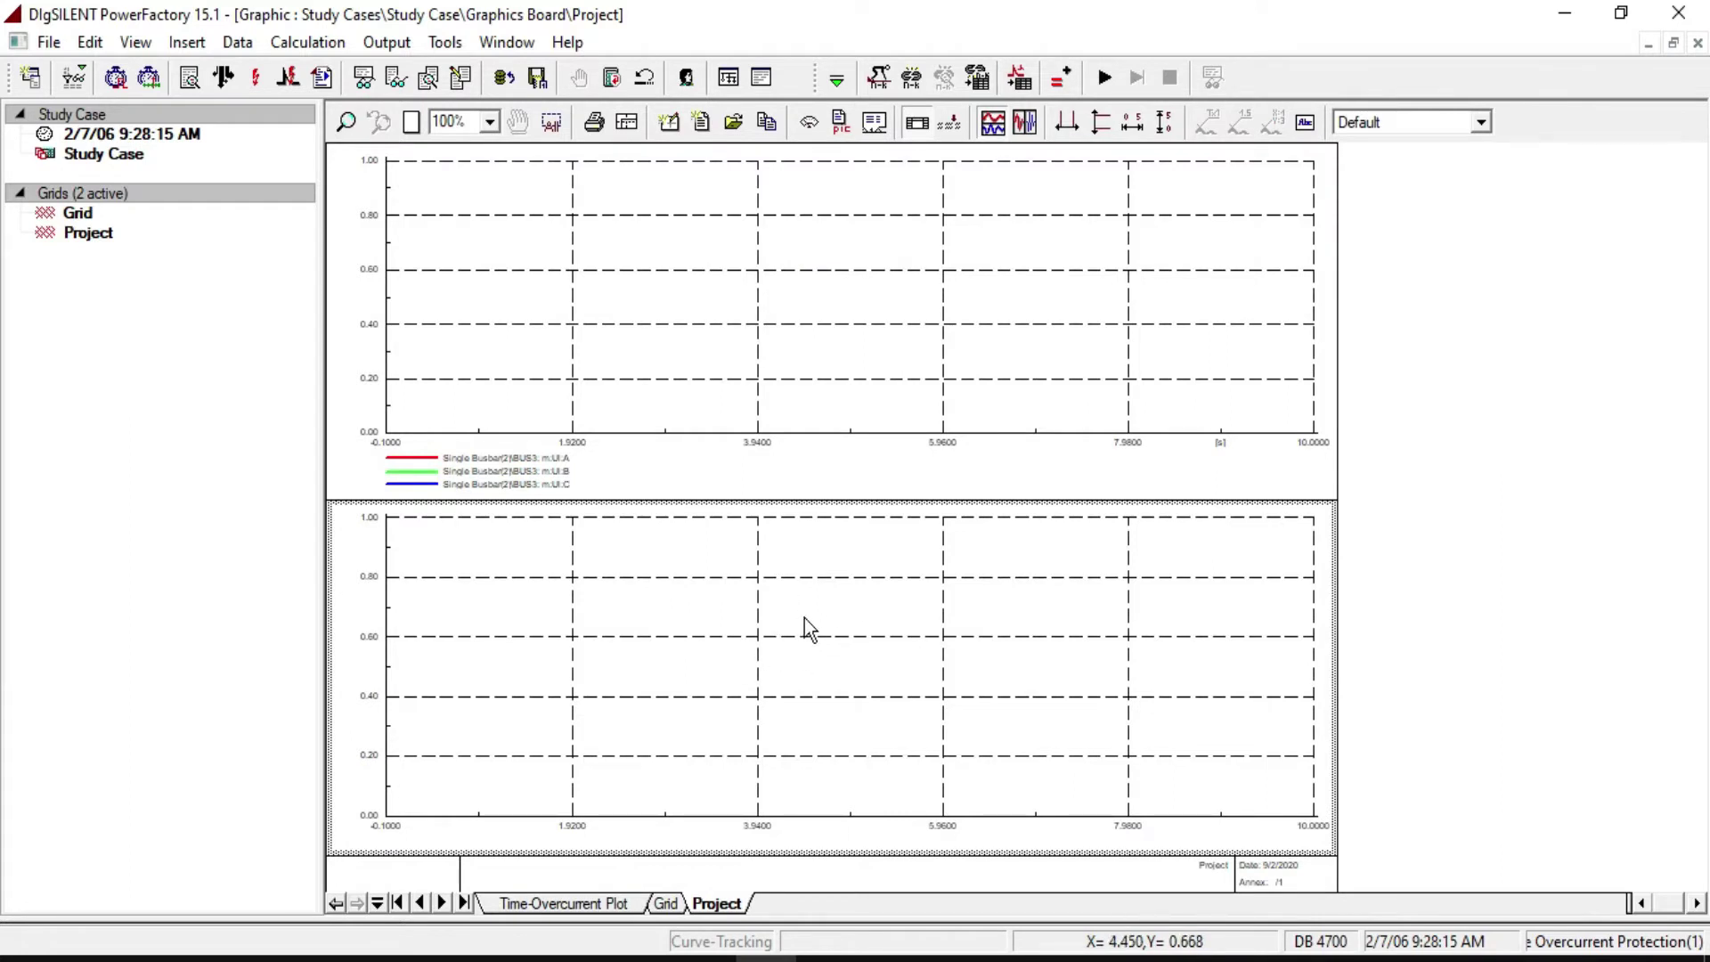
double_click(807, 612)
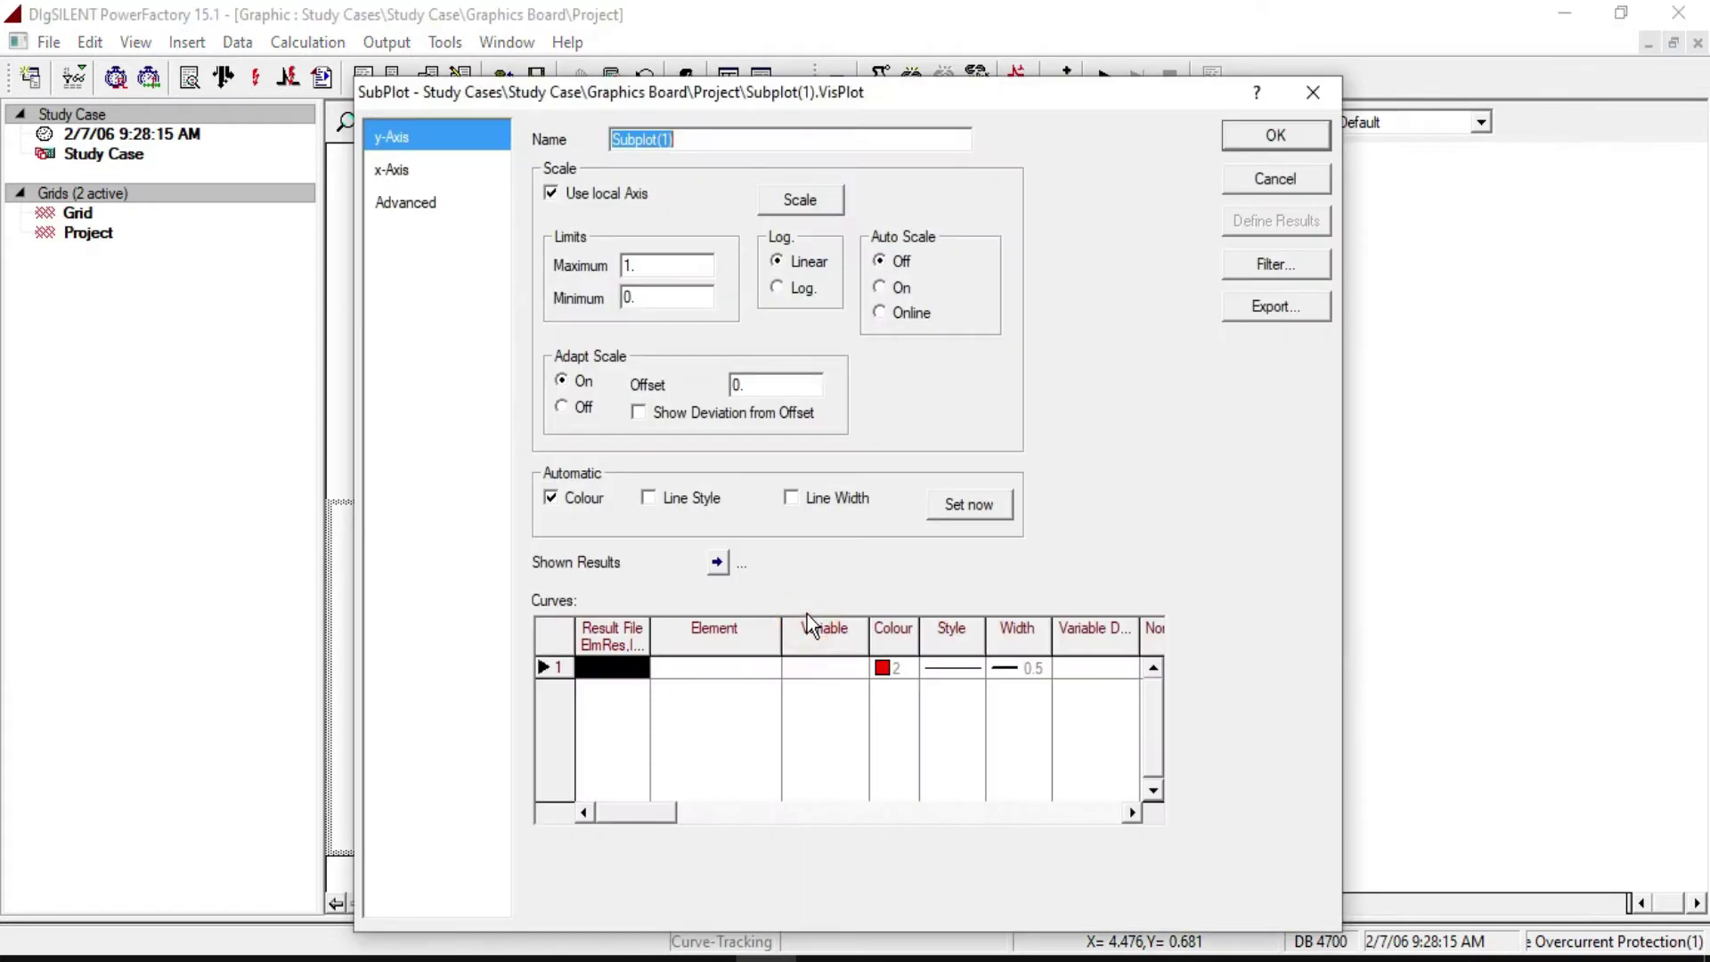
double_click(574, 666)
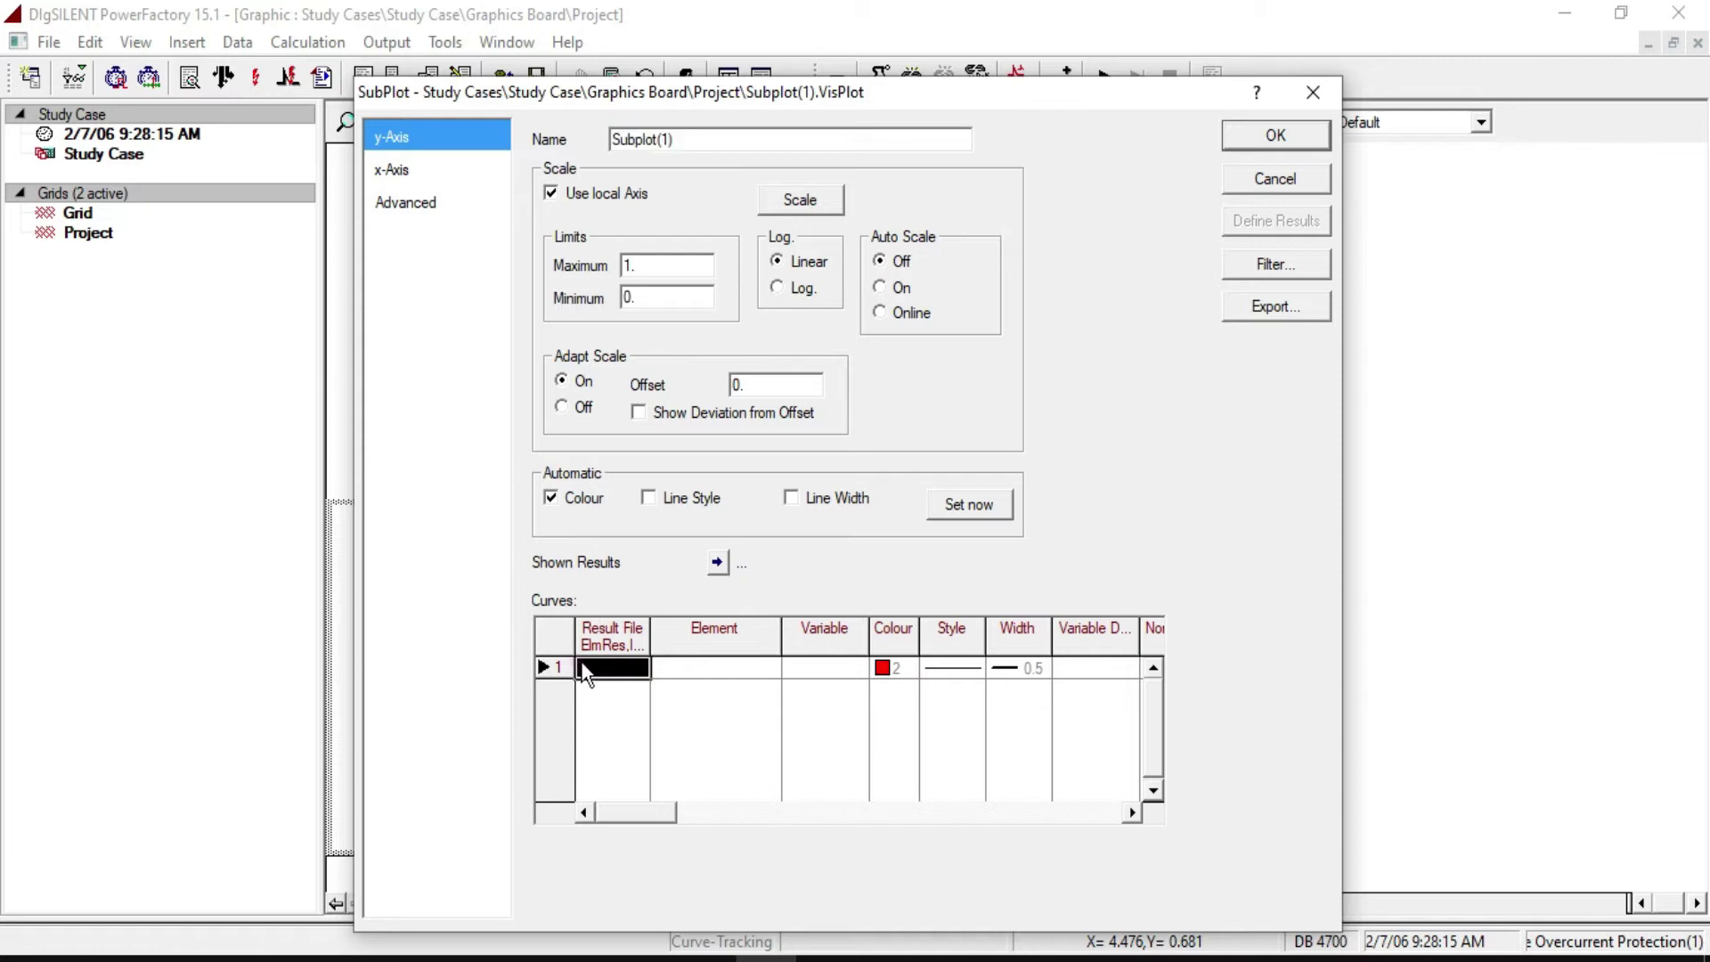
click(732, 424)
click(1383, 339)
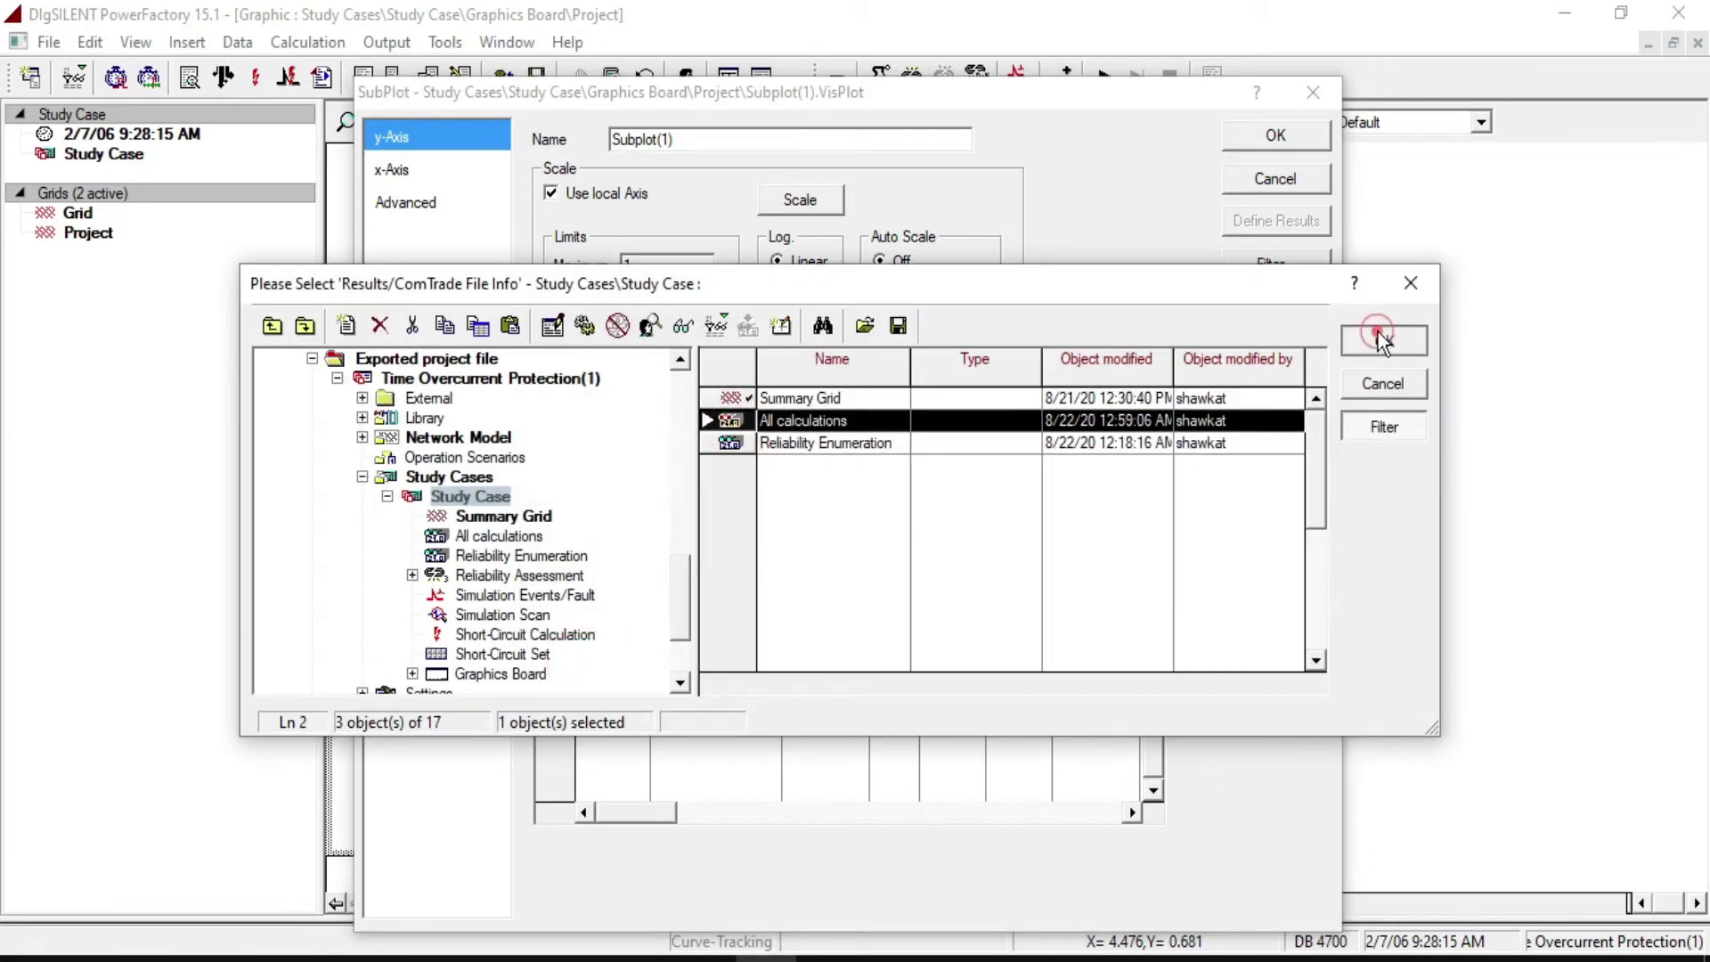
double_click(709, 665)
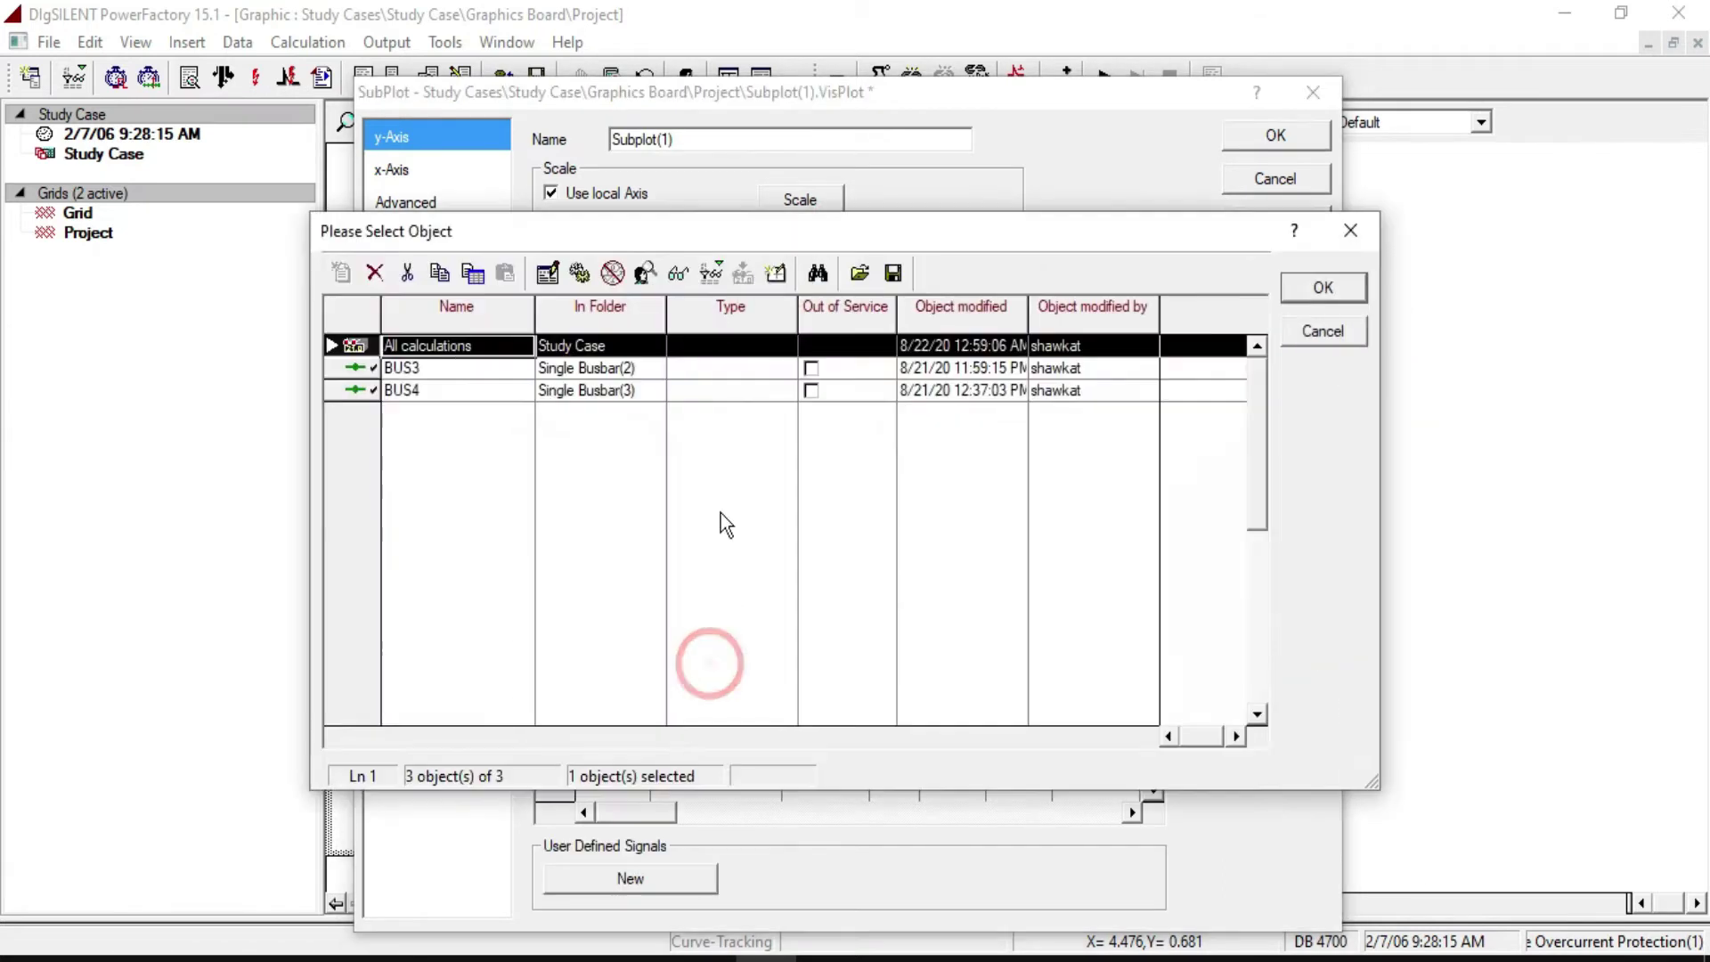
click(392, 368)
click(1322, 287)
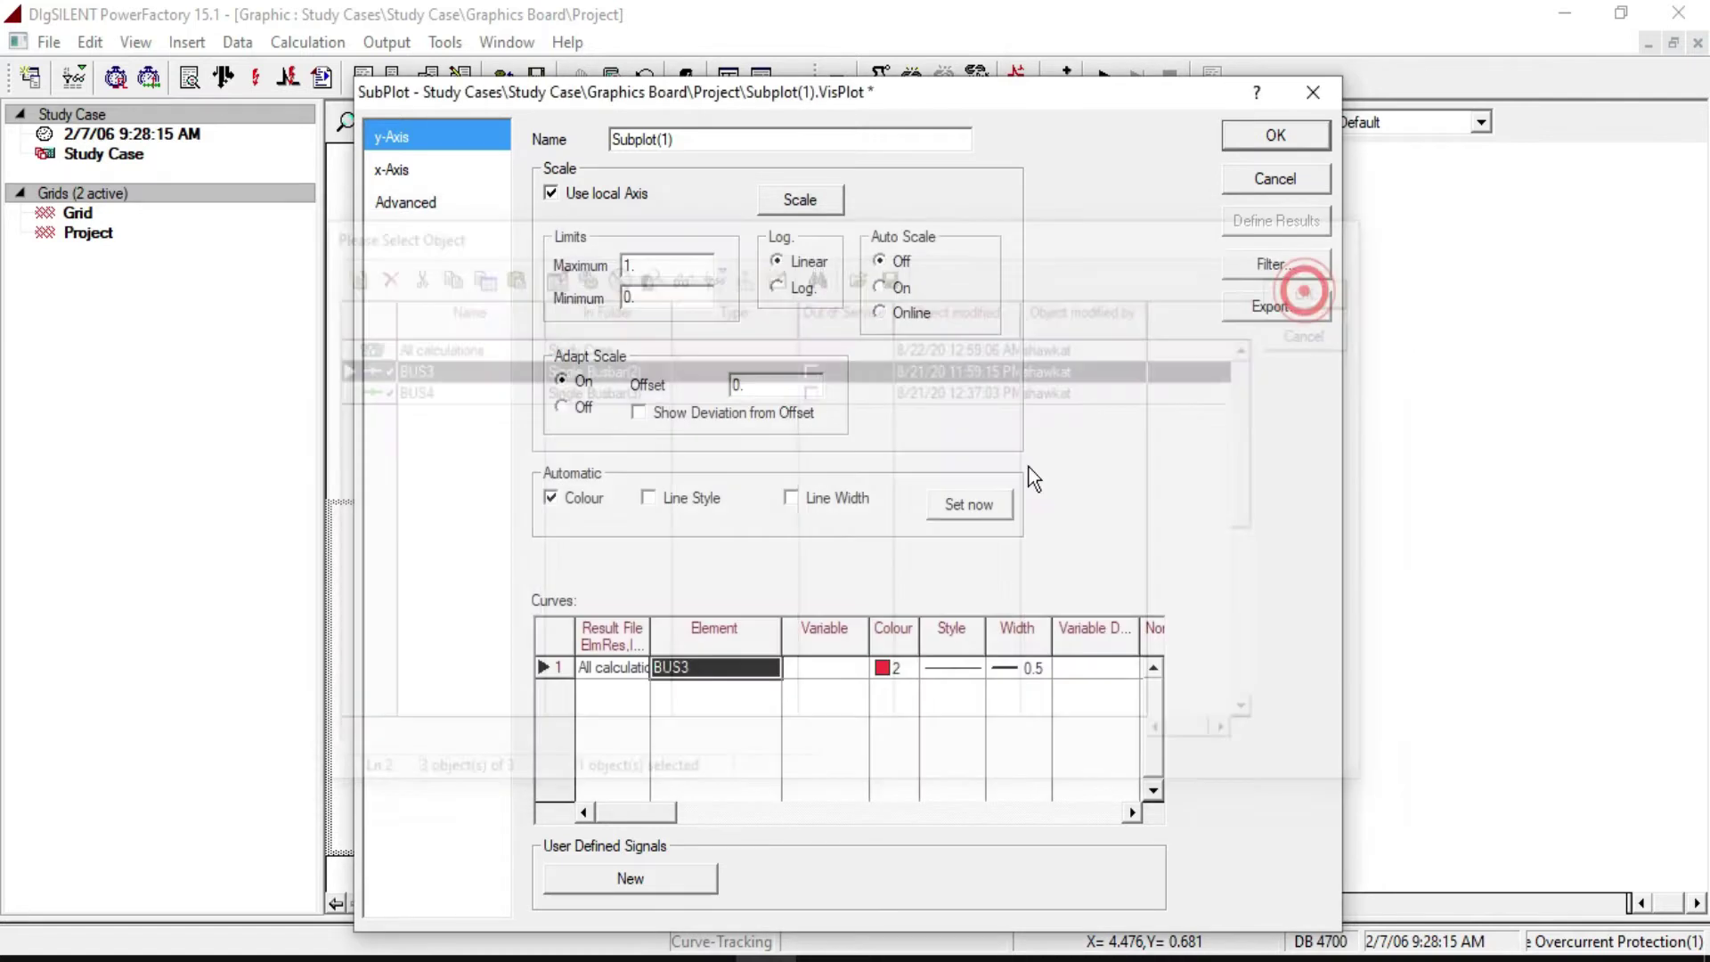
Step: Add variables m:Ishc:A, m:Ishc:B and m:Ishc:C as three BUS3 curves in the lower subplot and accept its settings
double_click(812, 668)
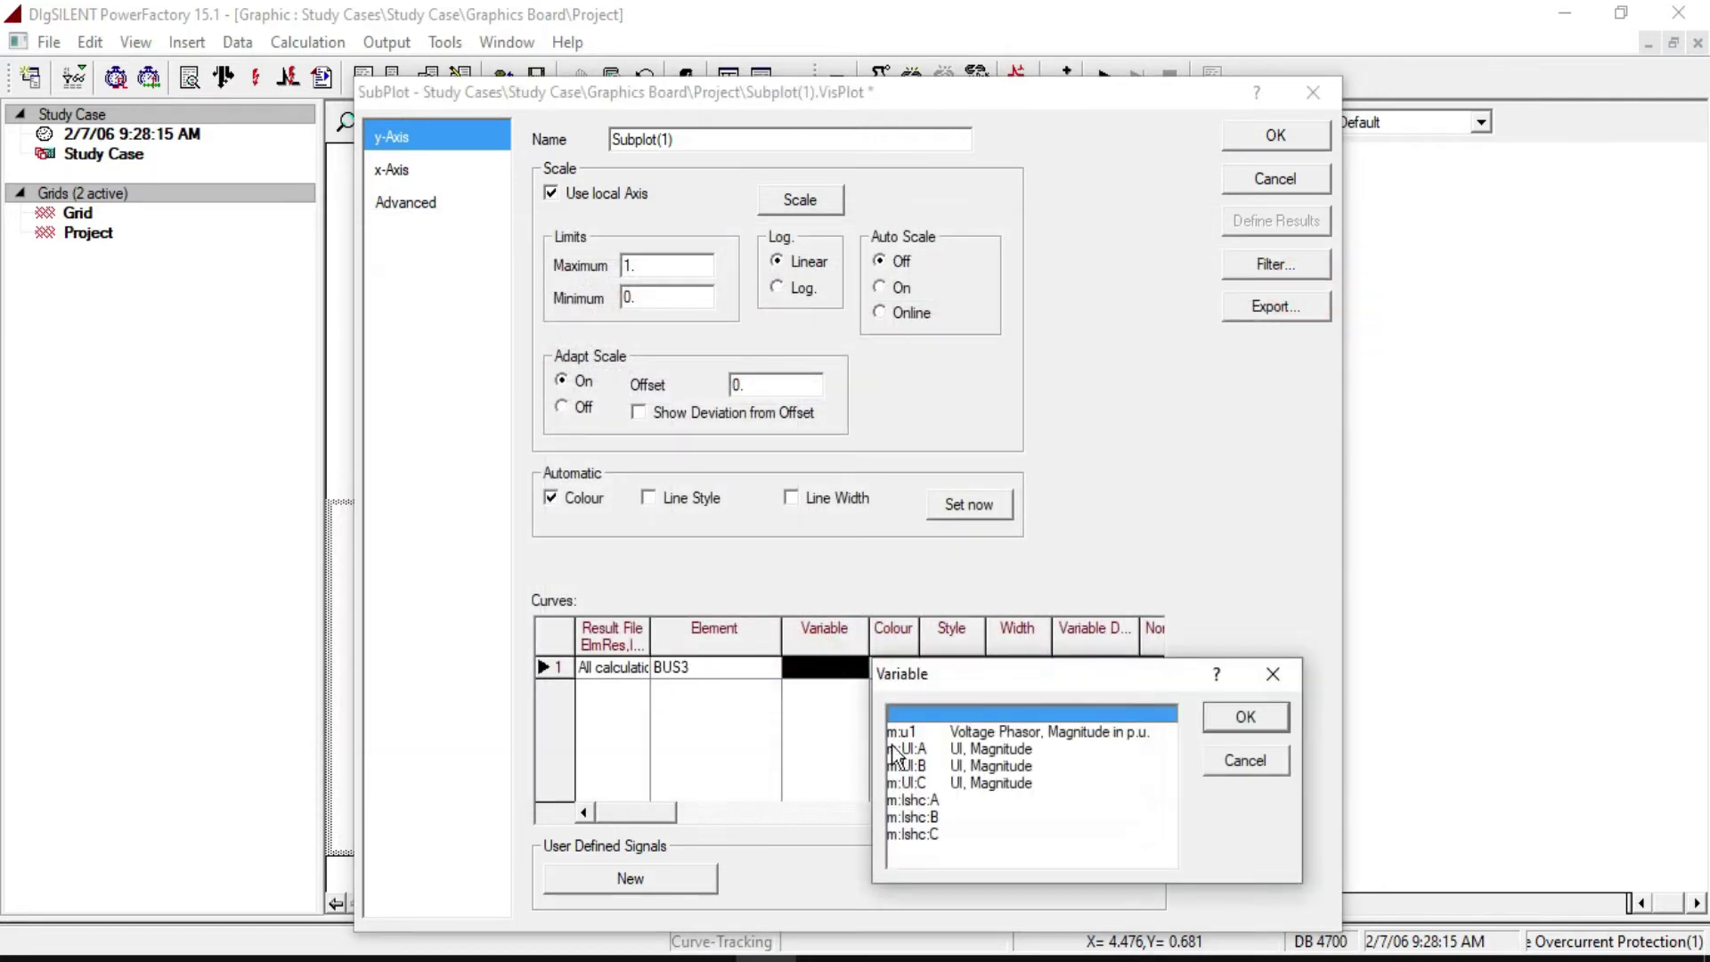
click(907, 801)
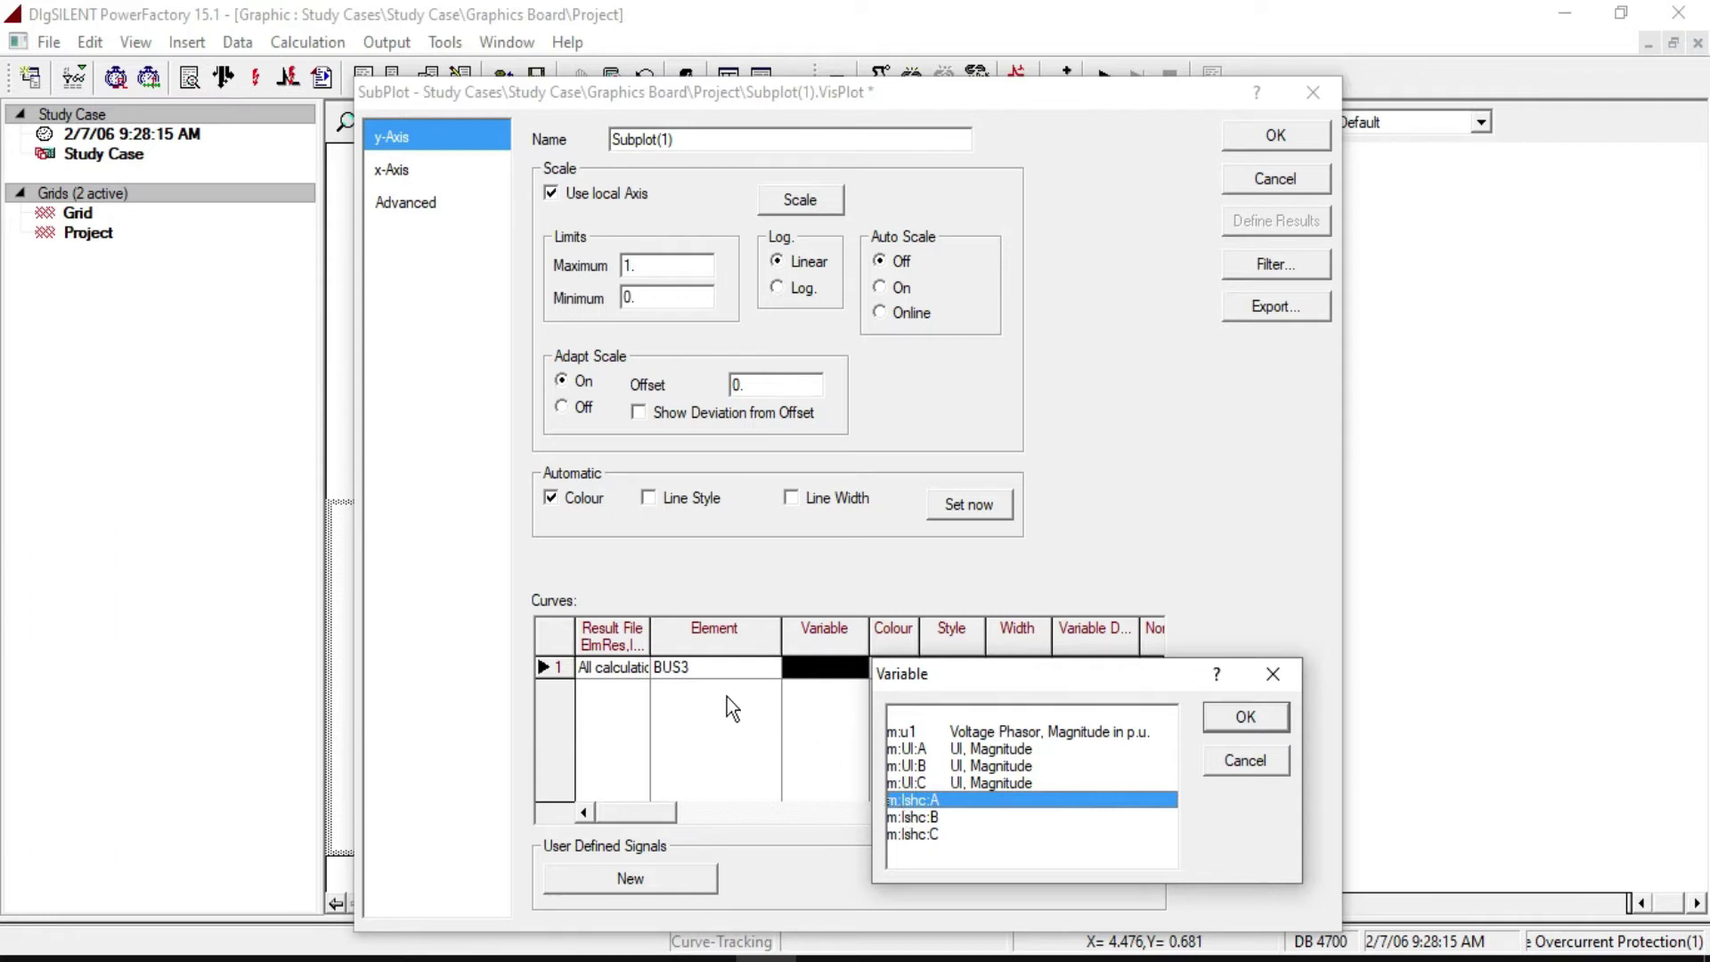
ctrl+click(895, 817)
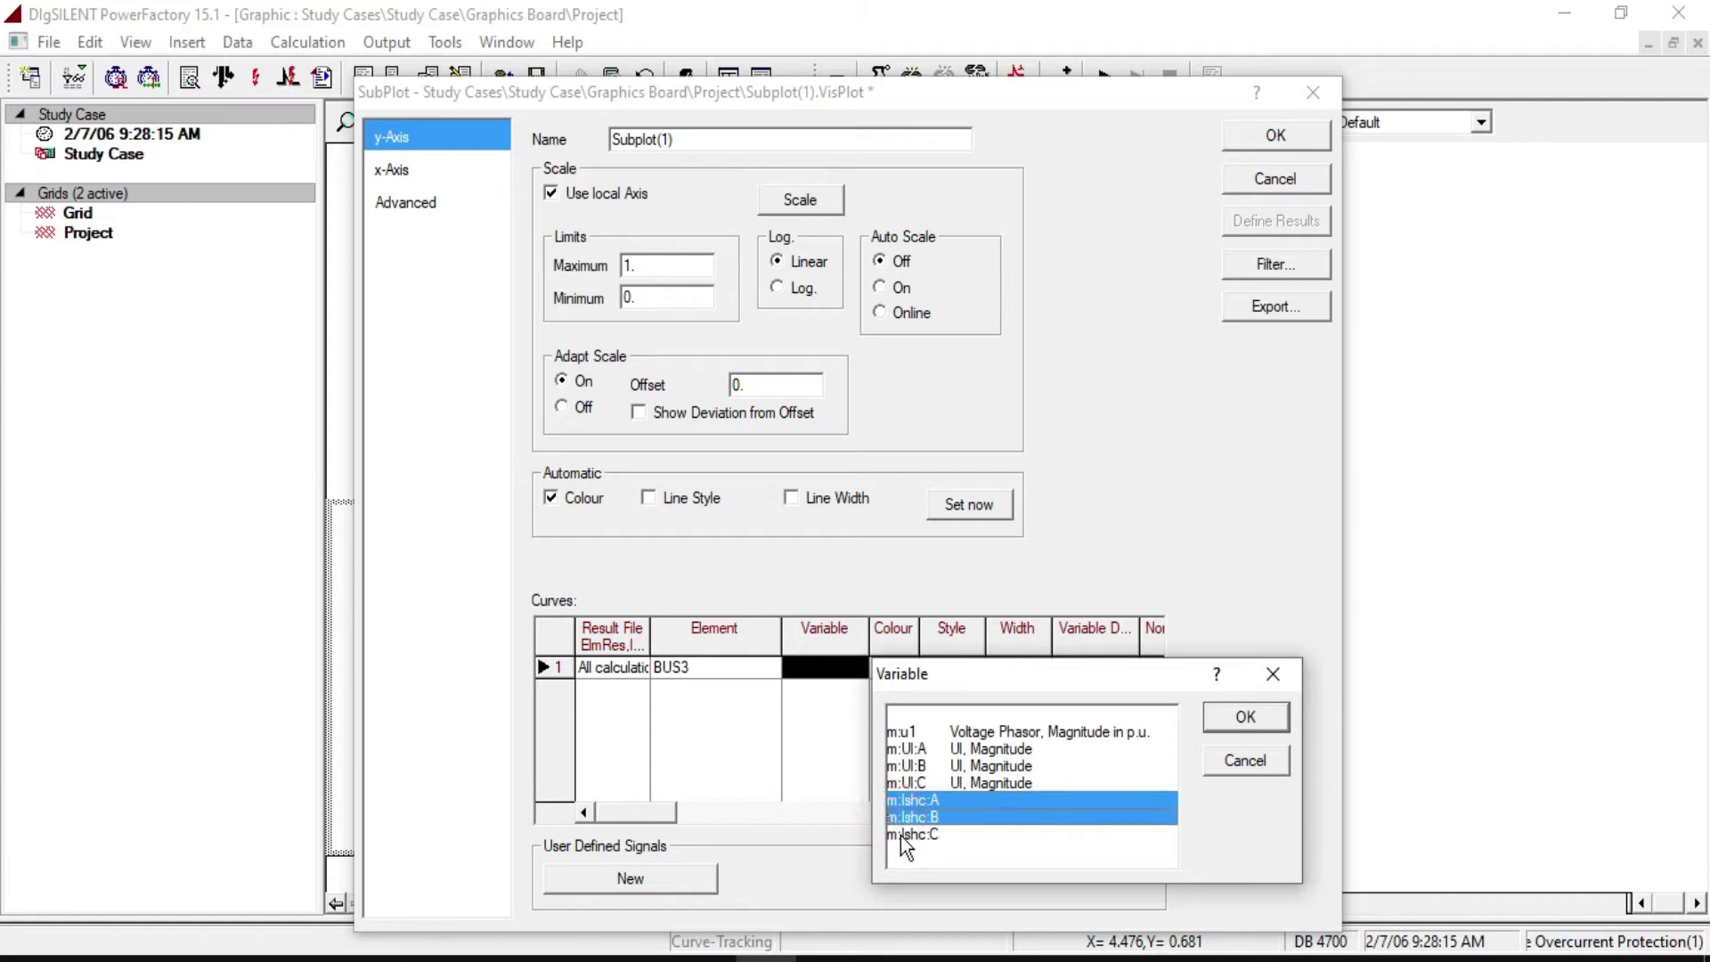
ctrl+click(900, 835)
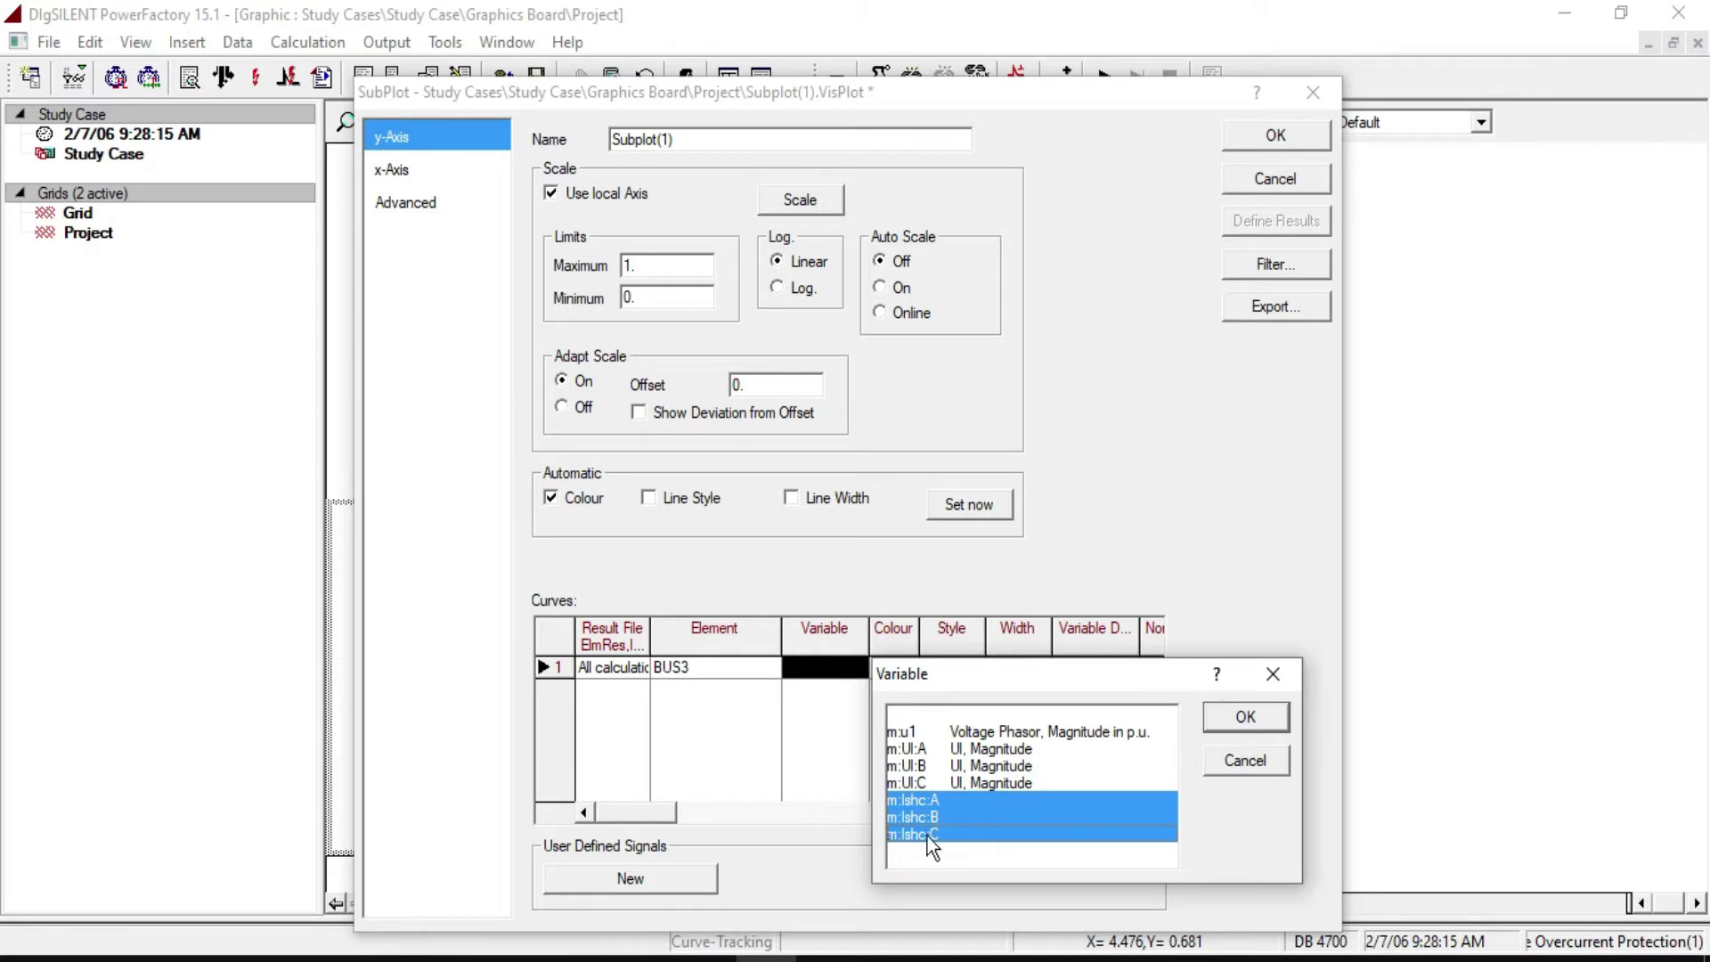
click(1250, 719)
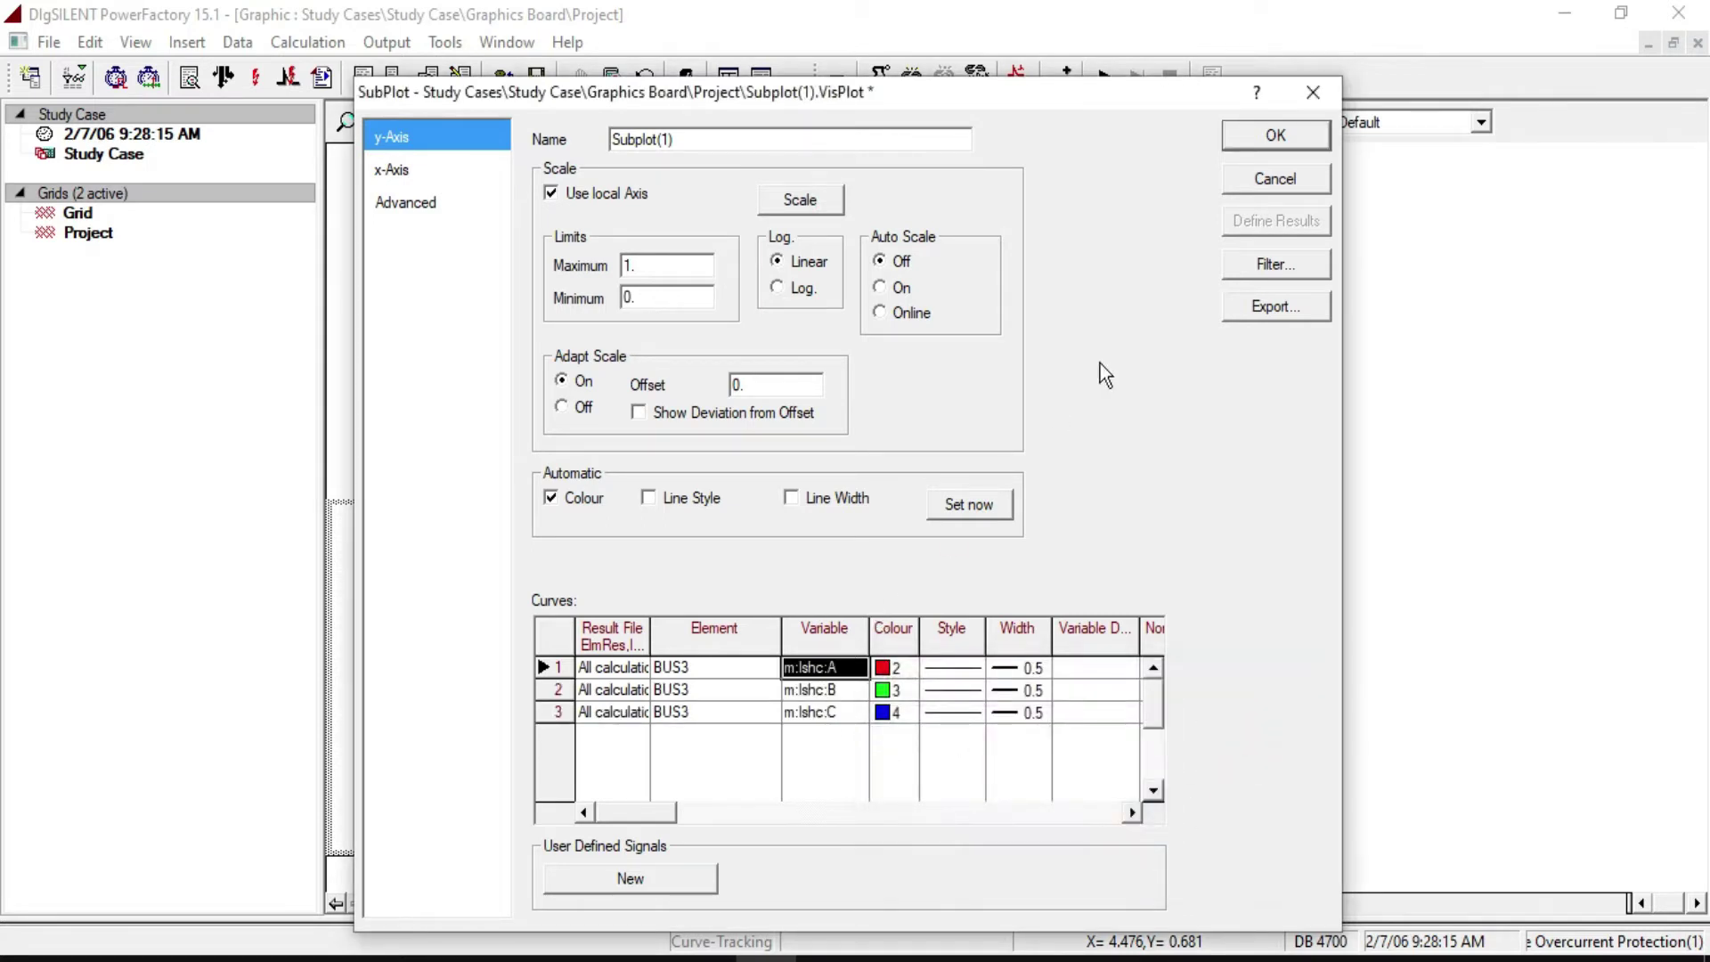
click(1284, 137)
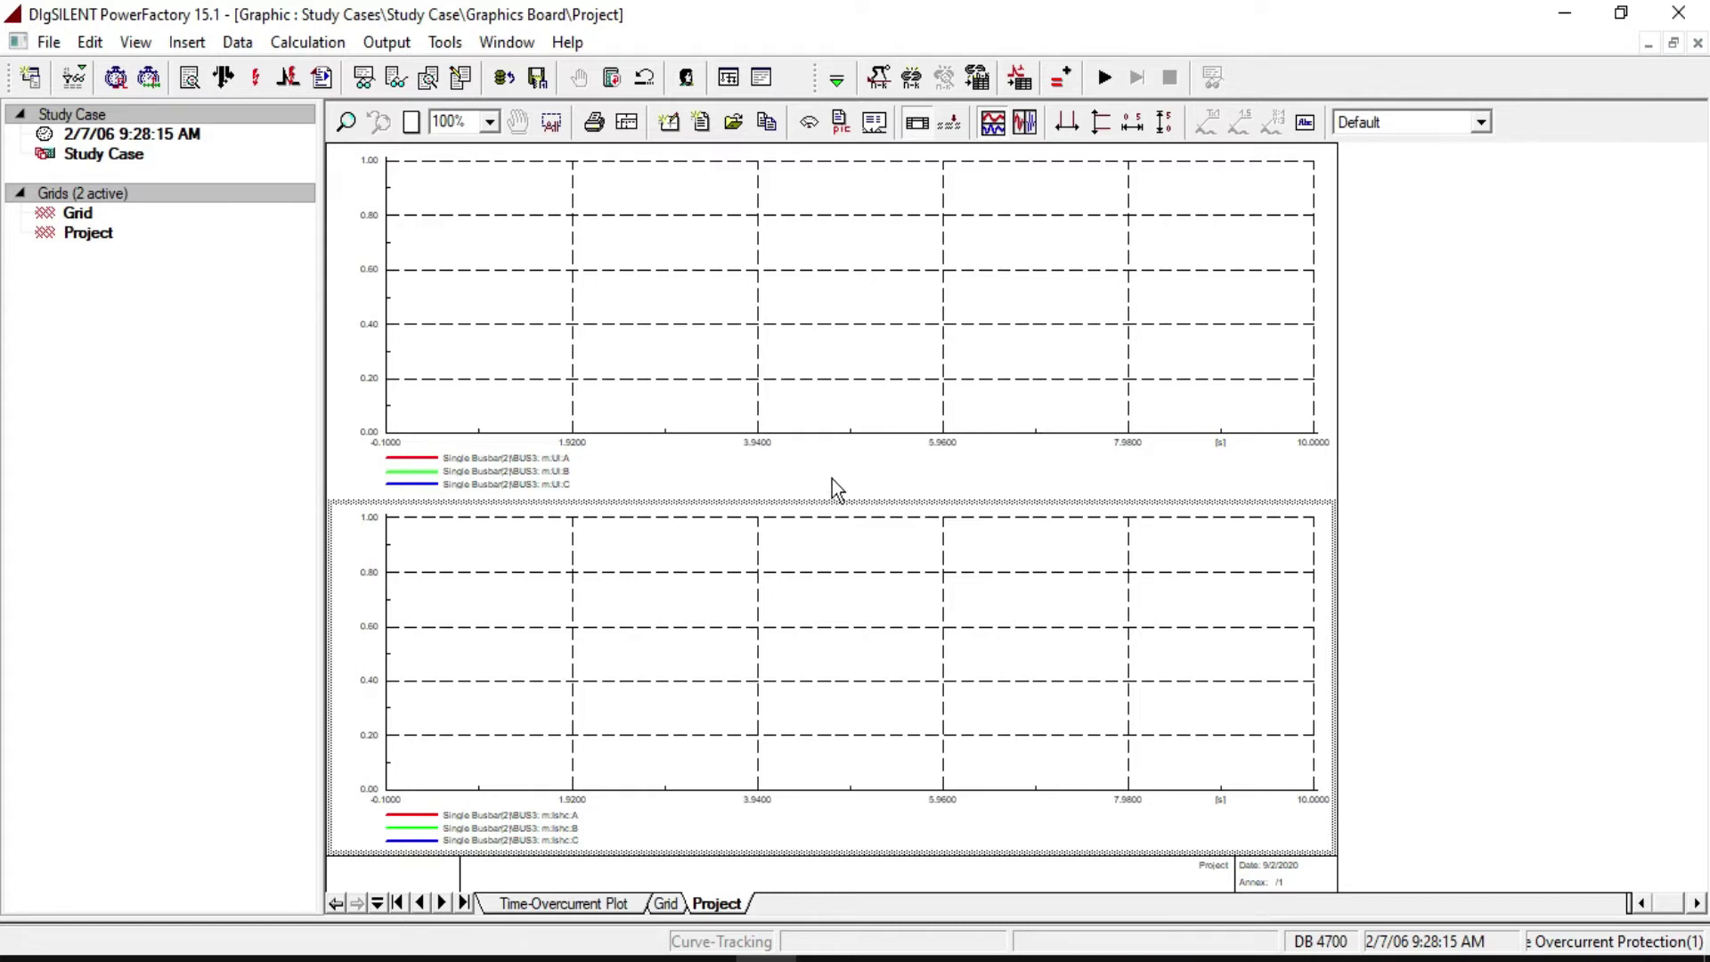
Step: Switch to the RMS/EMT Simulation tools and calculate initial conditions with the Instantaneous Values (Electromagnetic Transients) method
click(844, 78)
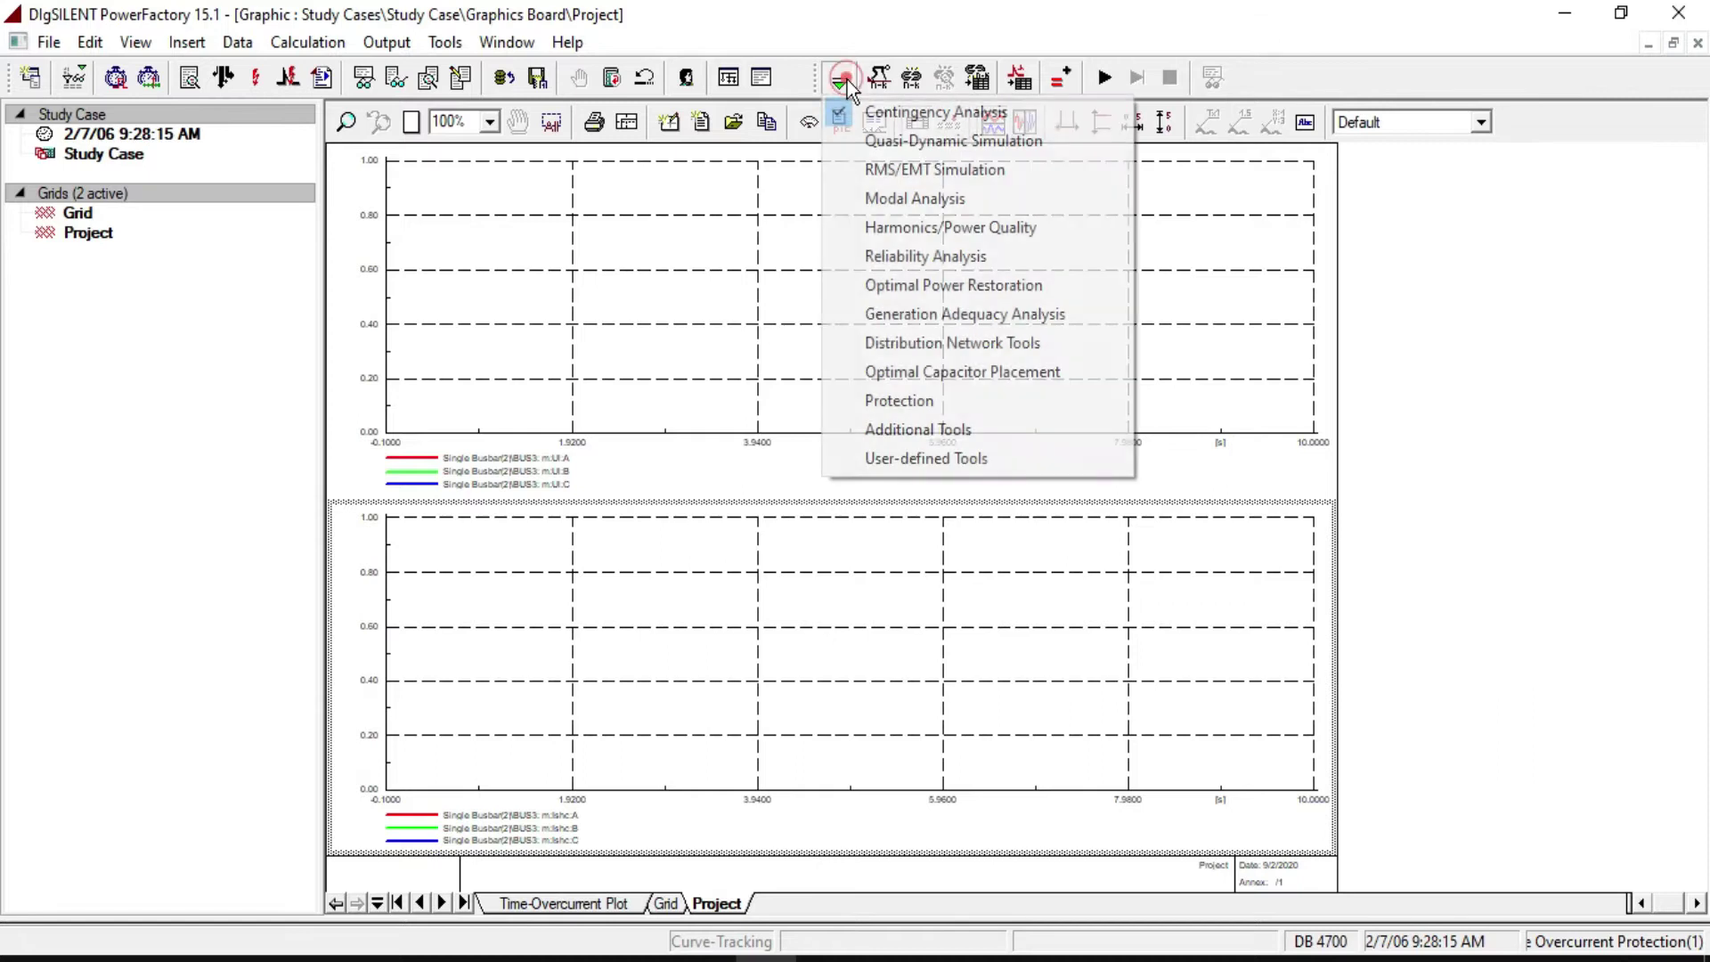
click(903, 174)
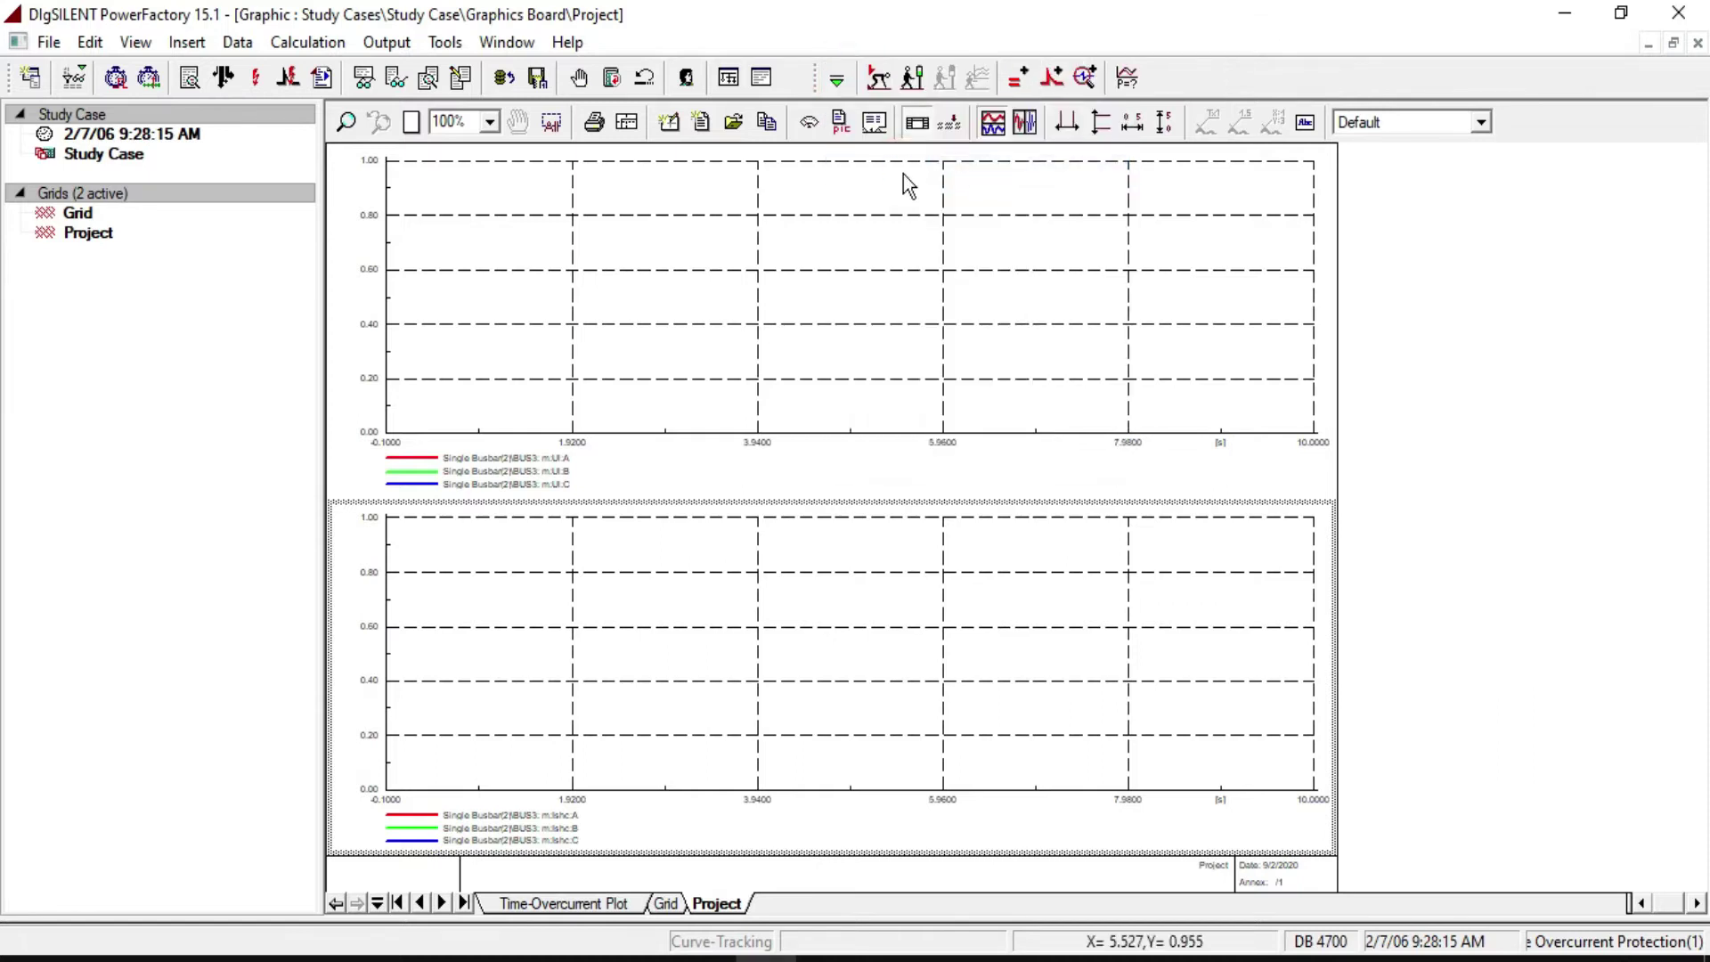
click(878, 79)
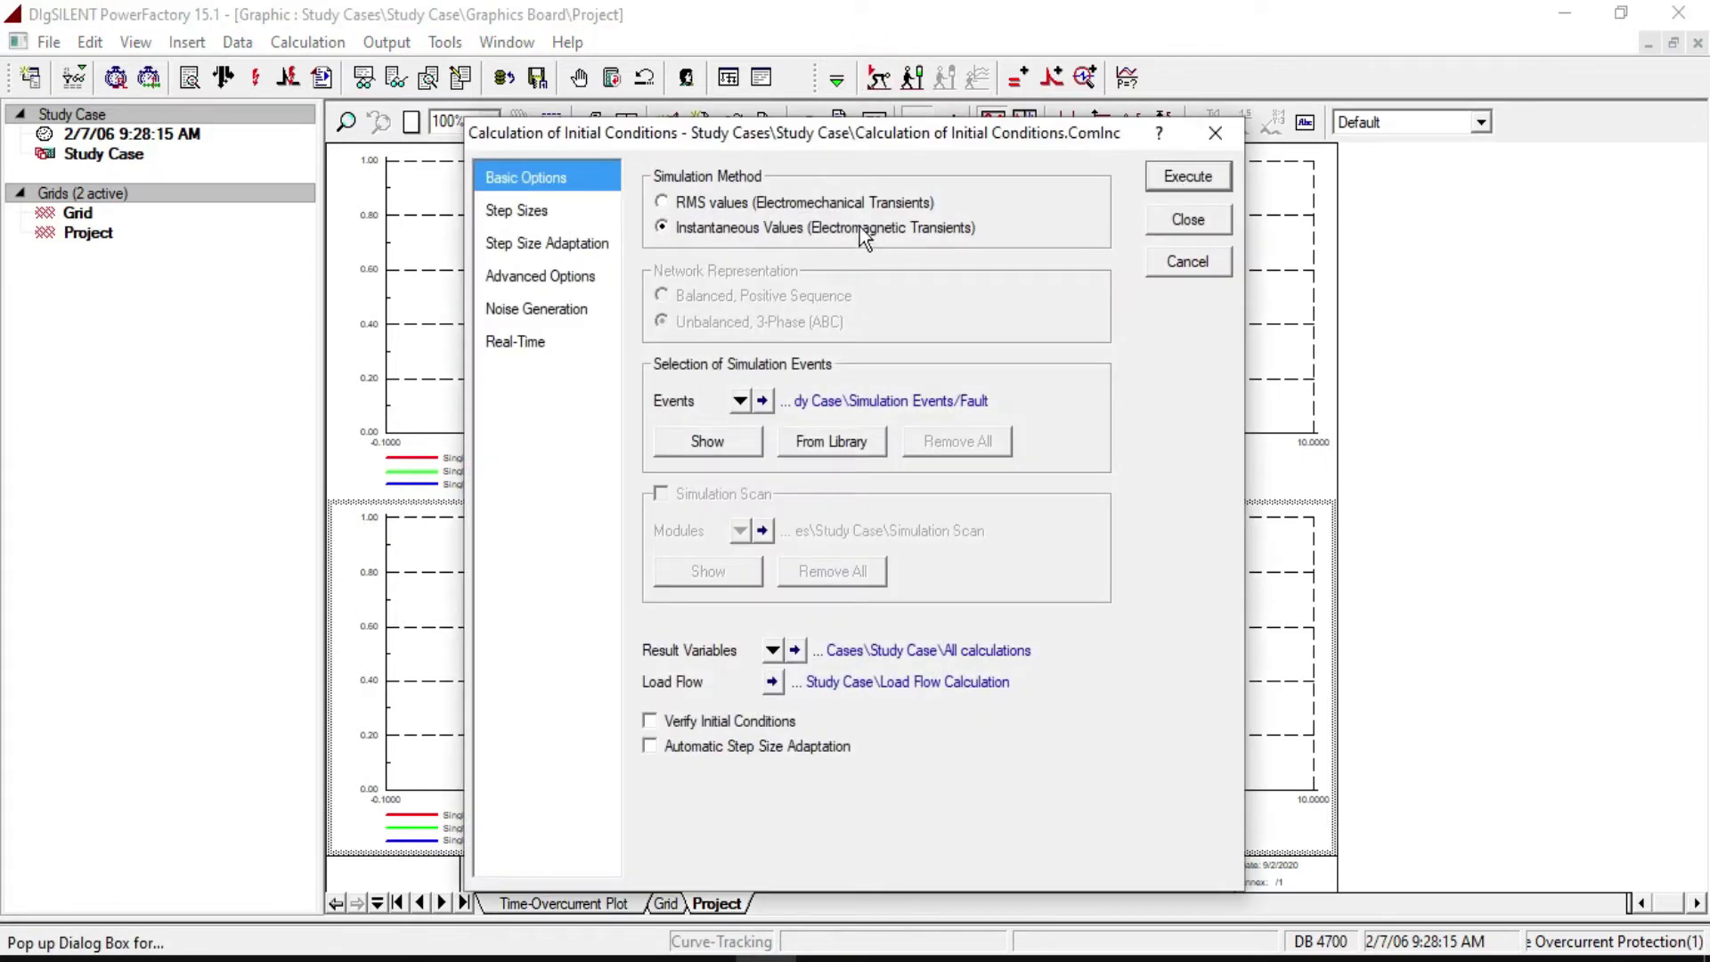
click(684, 205)
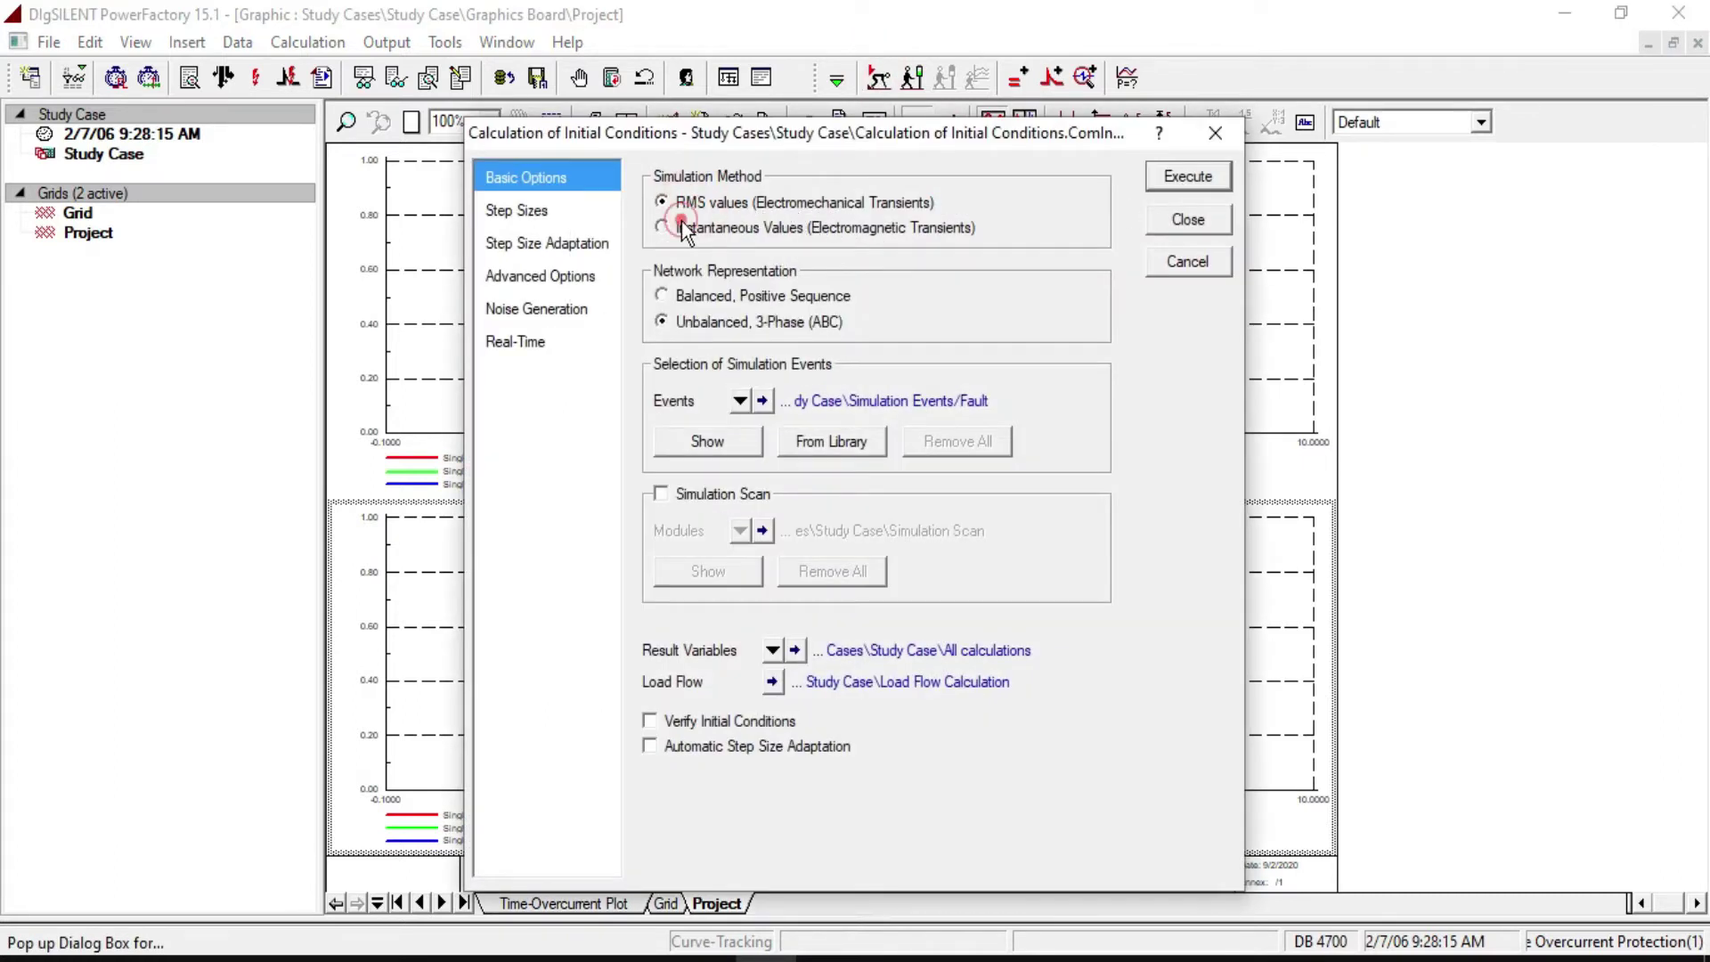
click(690, 234)
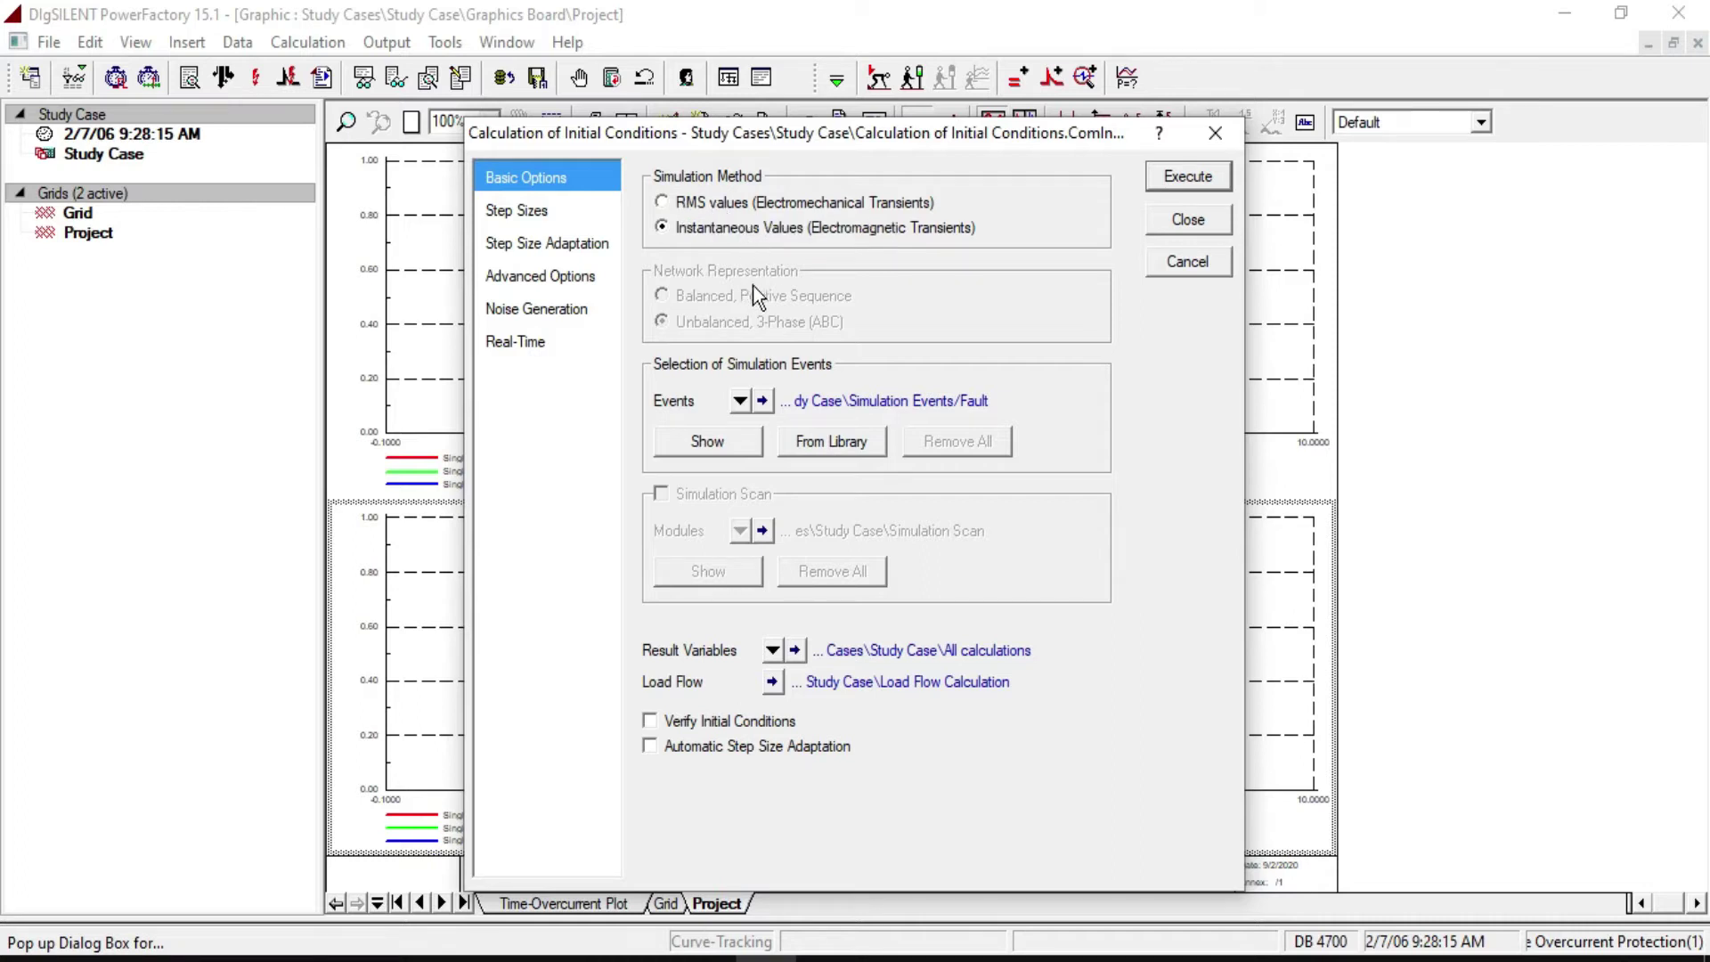
click(1184, 178)
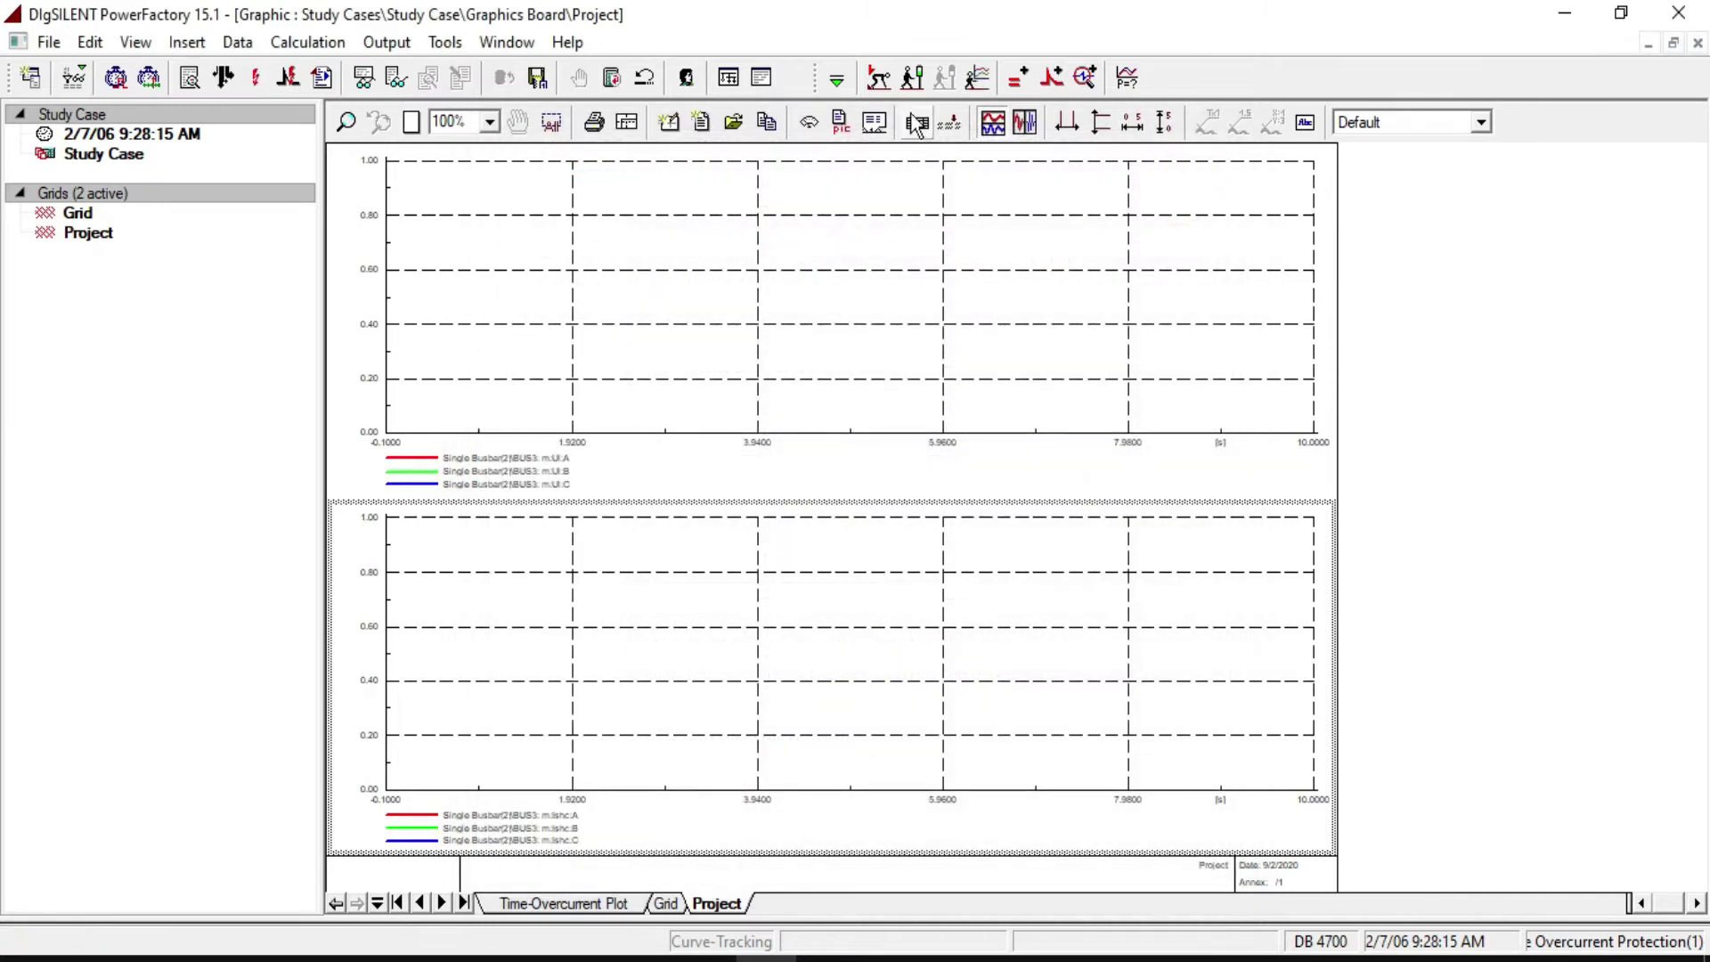
Step: Run the simulation with an absolute stop time of 0.5 s and auto-scale the x and y axes of the plots
click(912, 79)
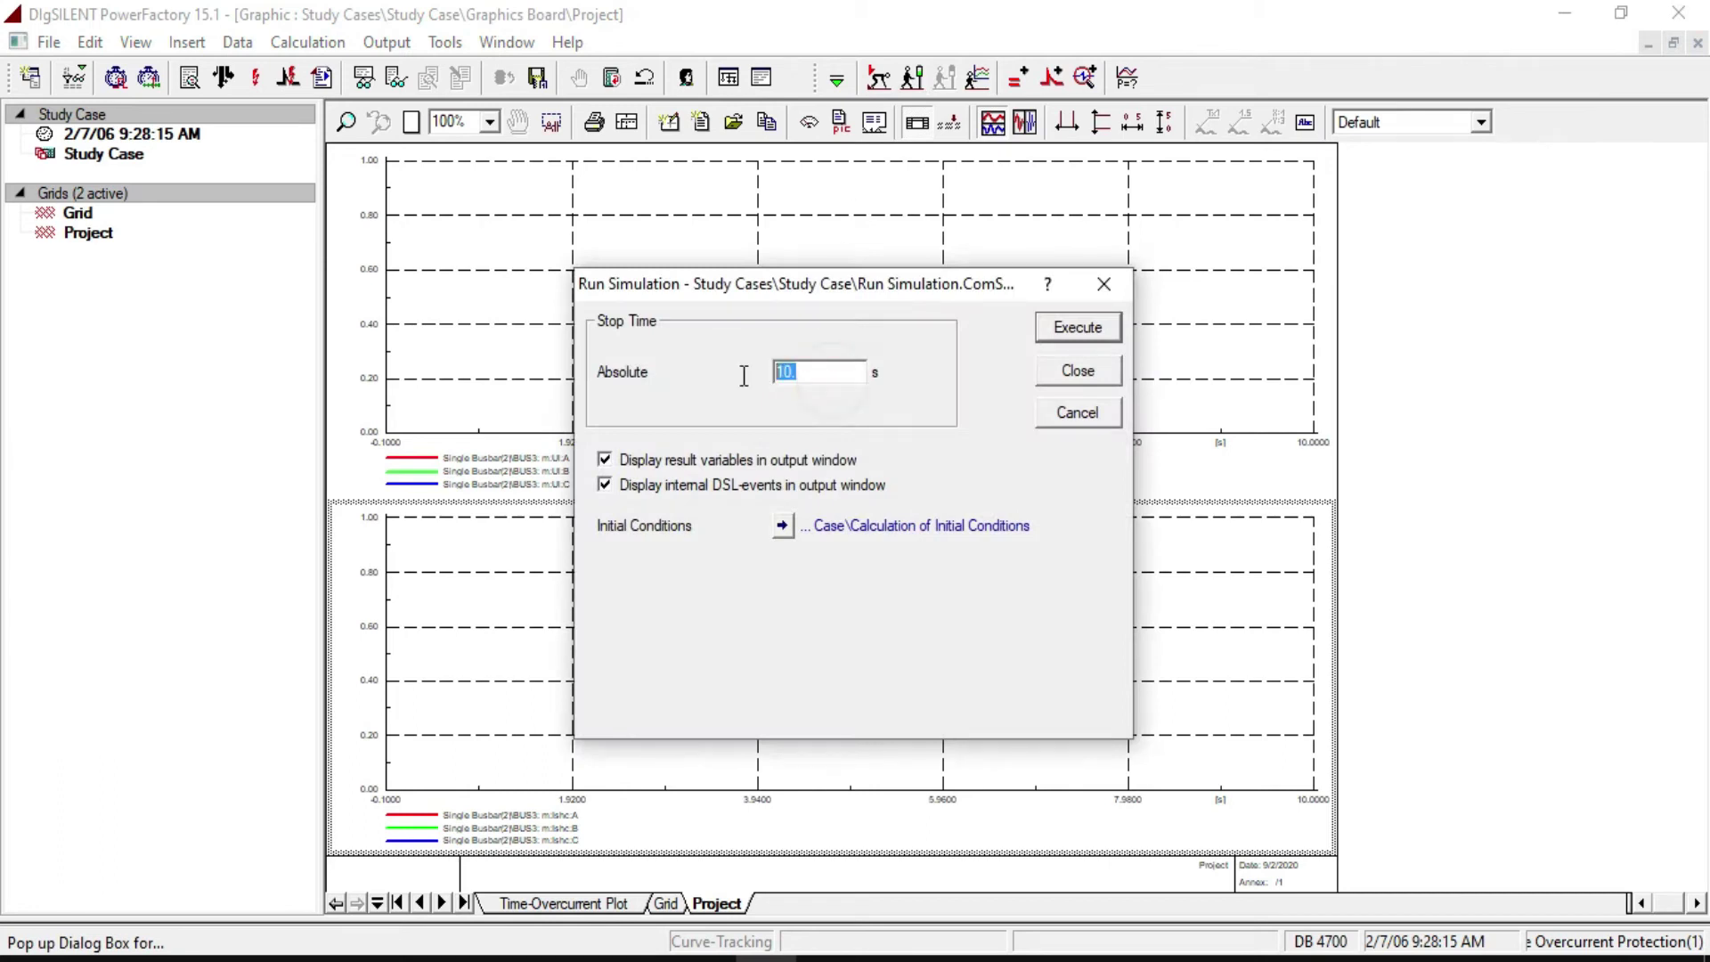
text(0.5)
click(1102, 330)
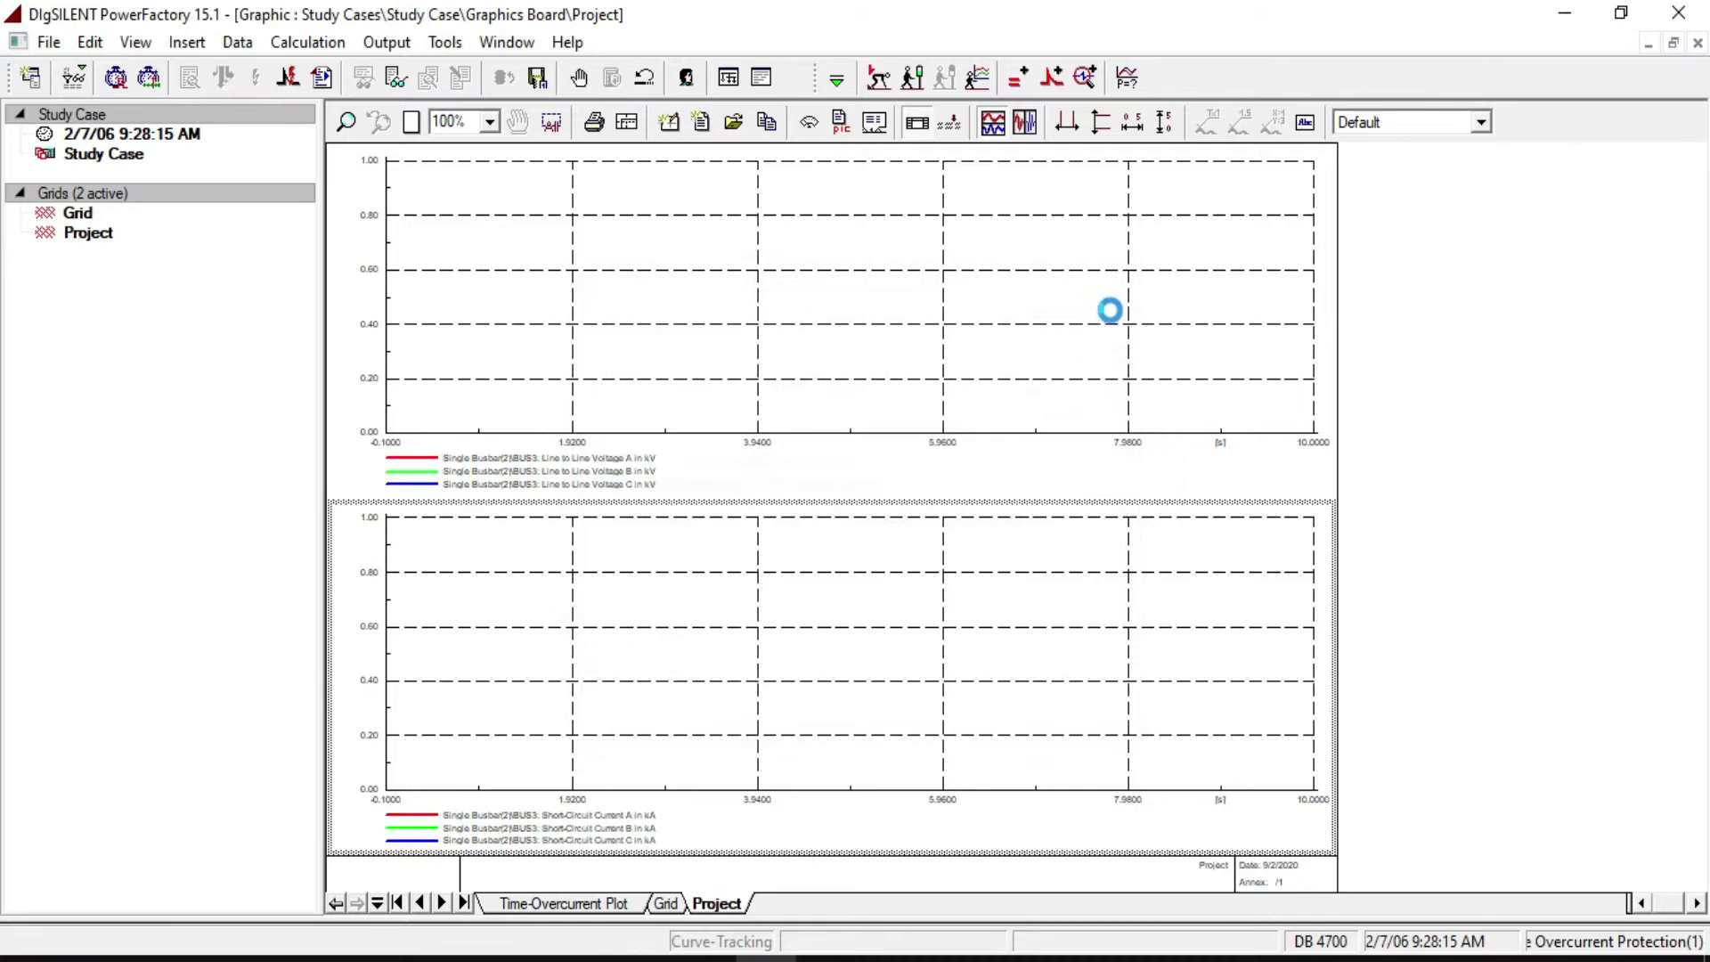
click(1132, 122)
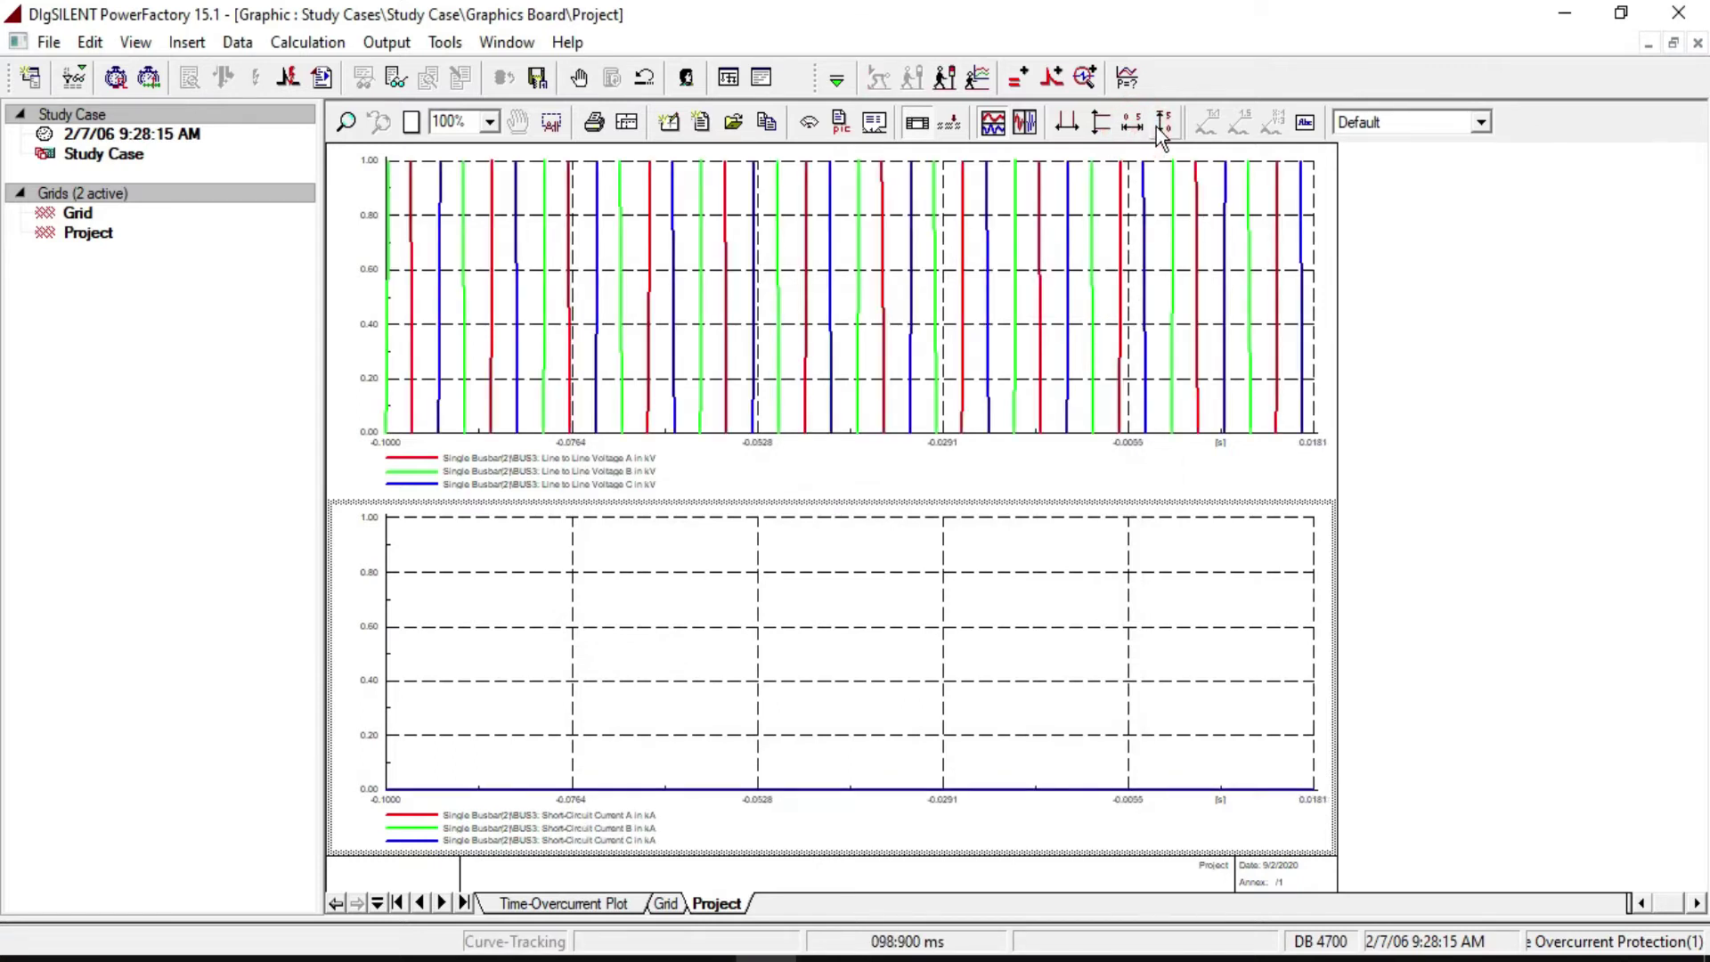
click(1163, 122)
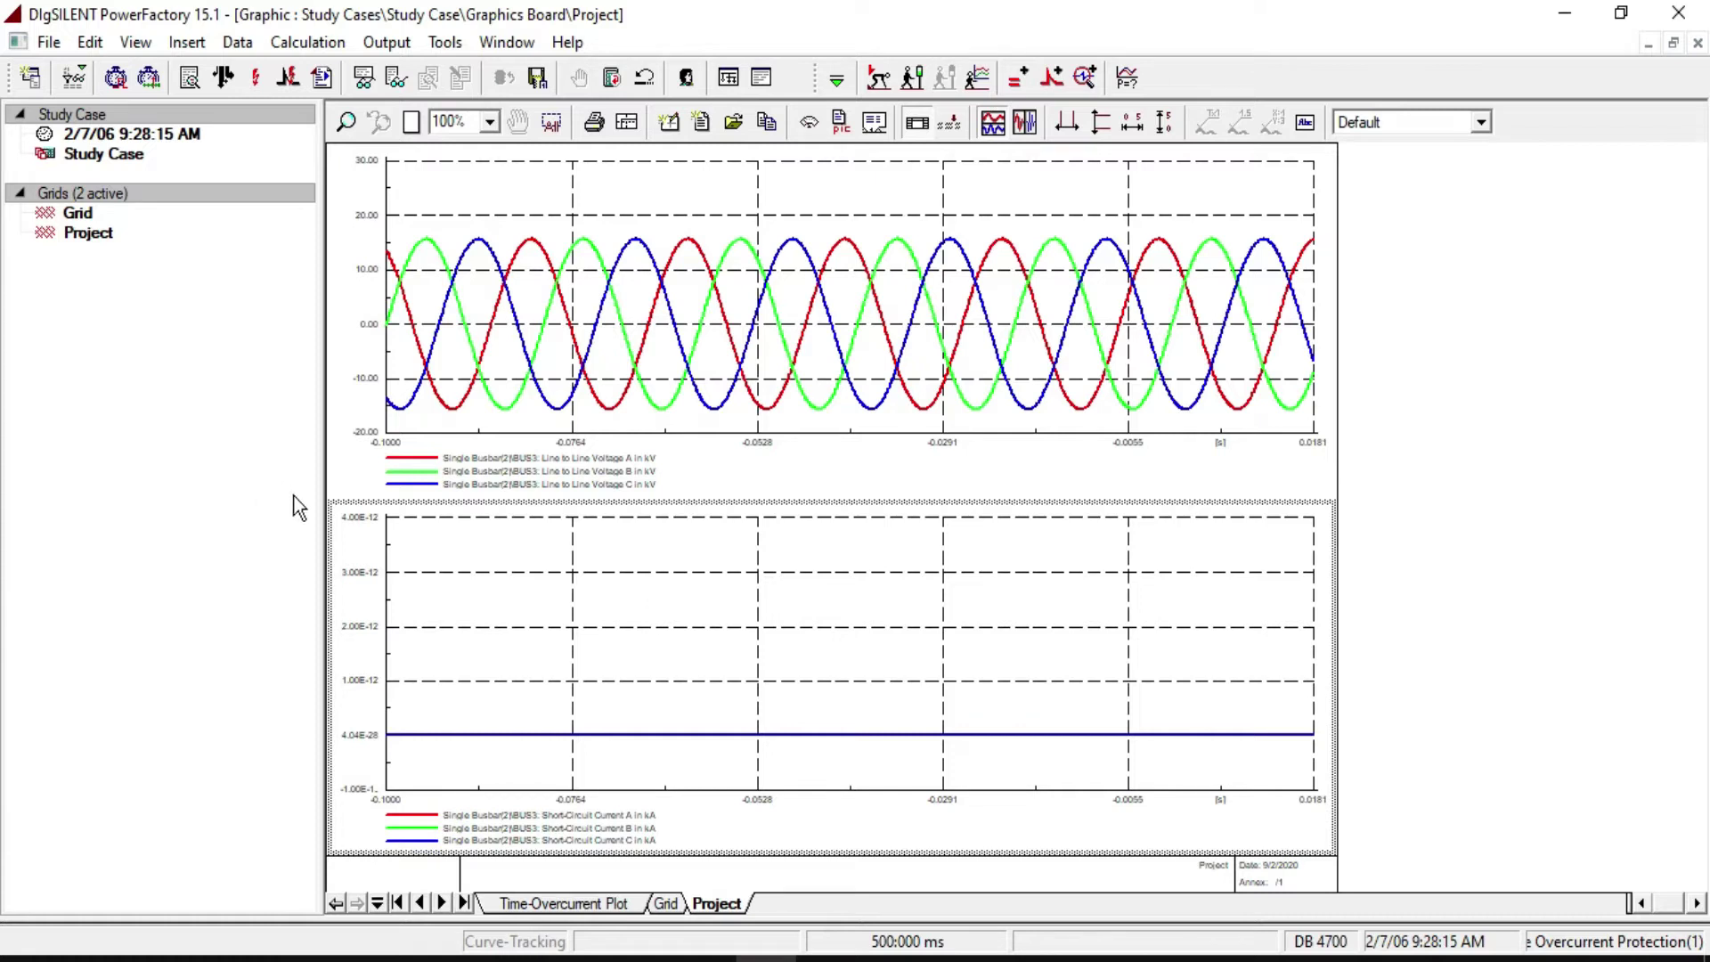
Step: On the Grid diagram, define a 3-Phase Short-Circuit event on BUS3 with an absolute execution time of 0.2 s
click(670, 906)
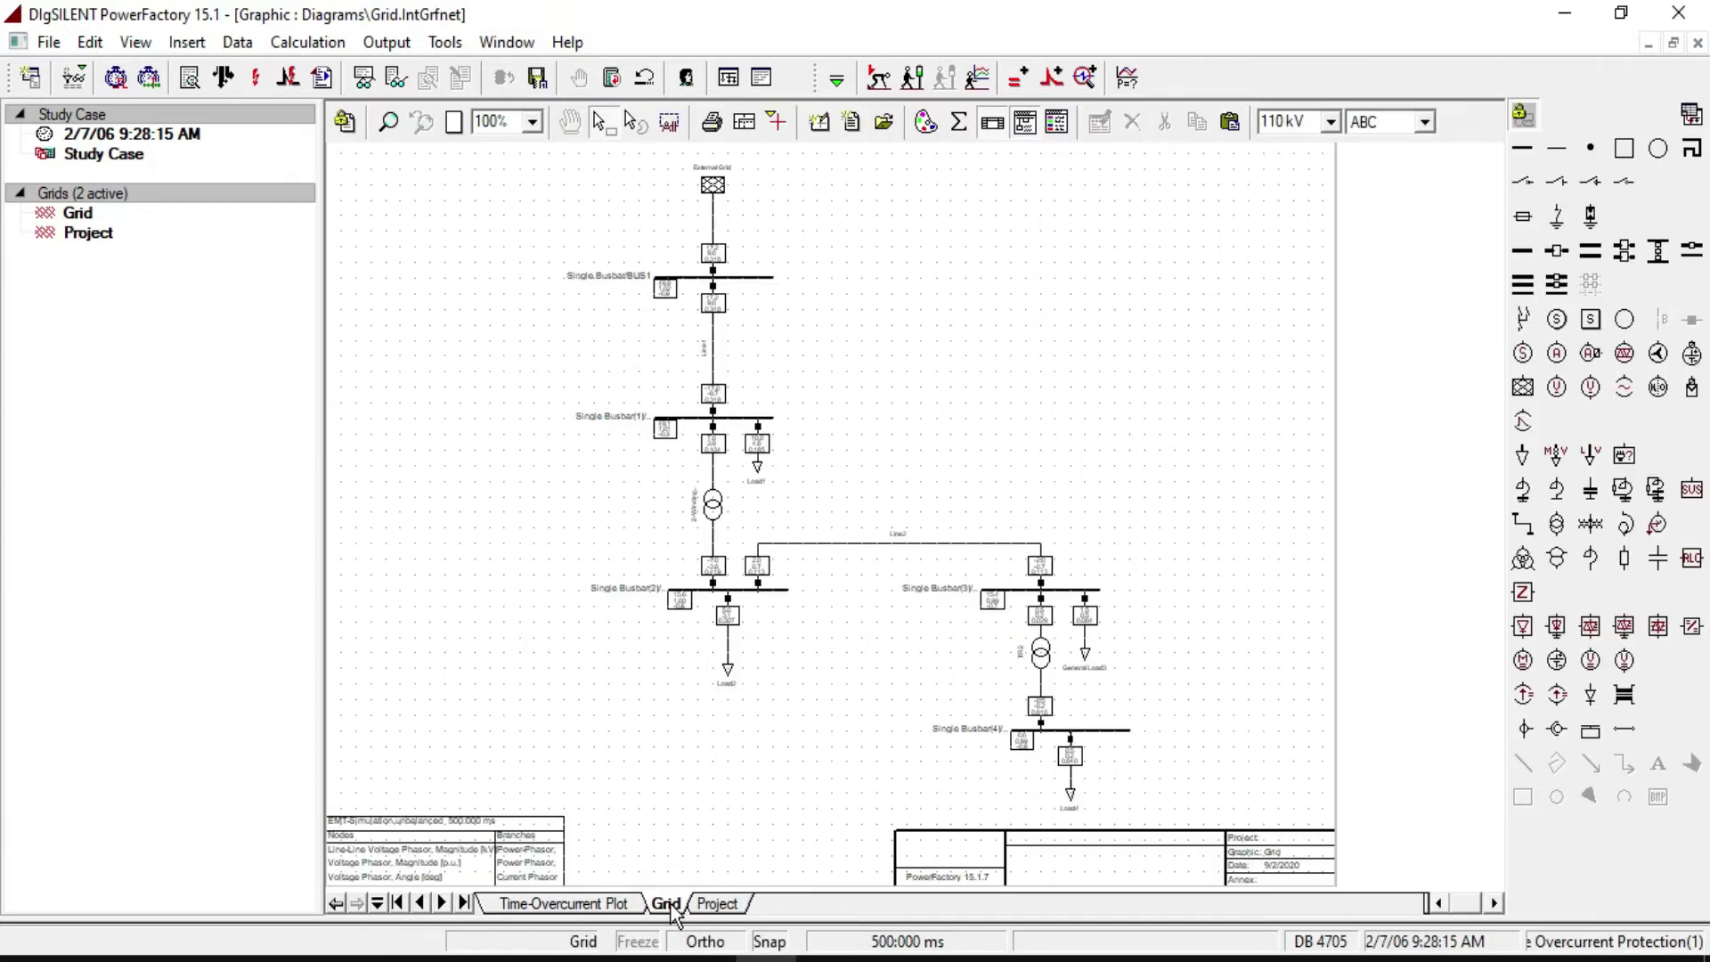
right_click(779, 590)
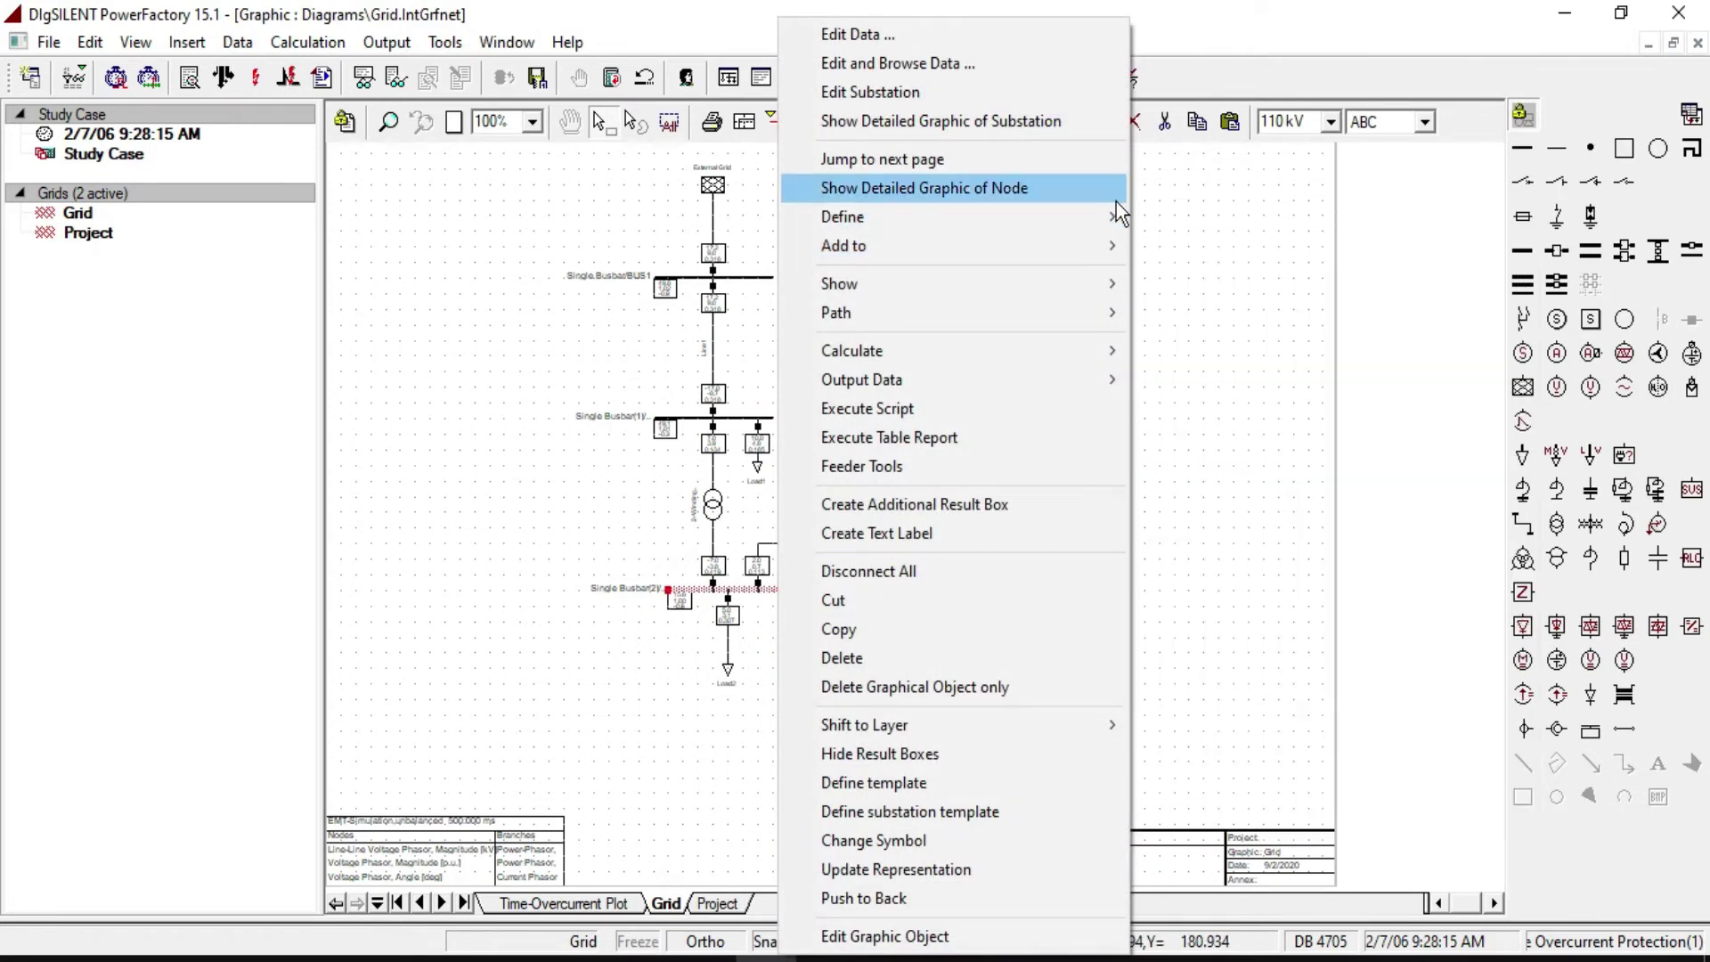
click(1152, 217)
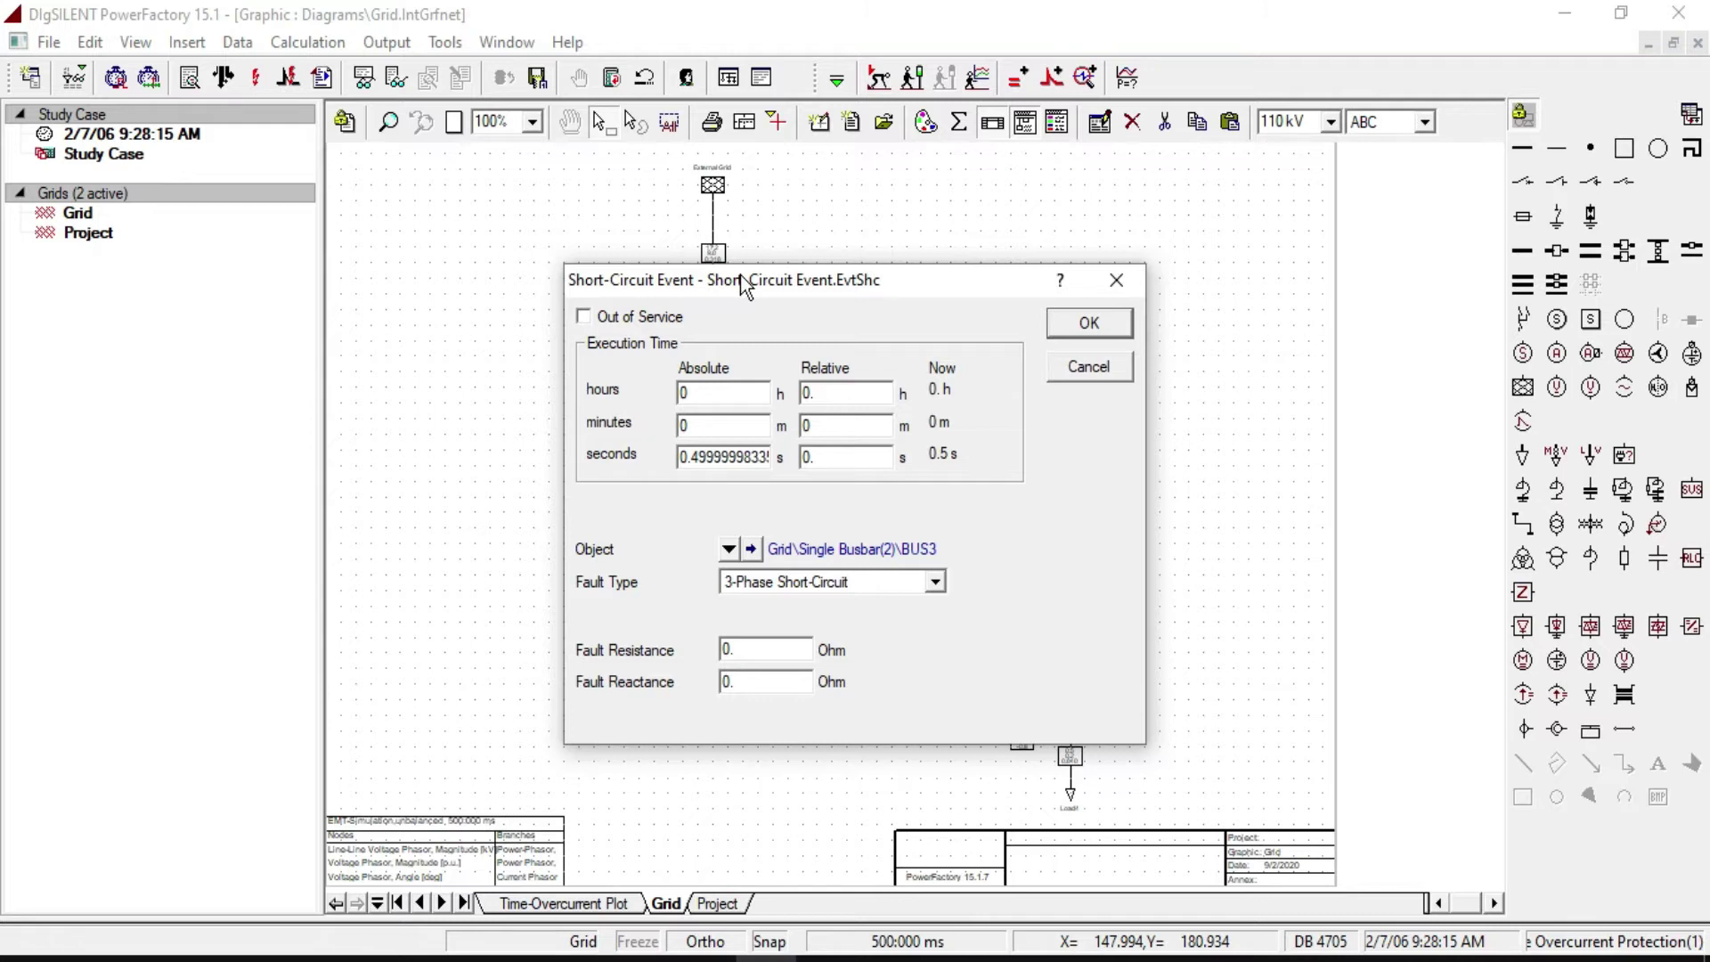
double_click(693, 456)
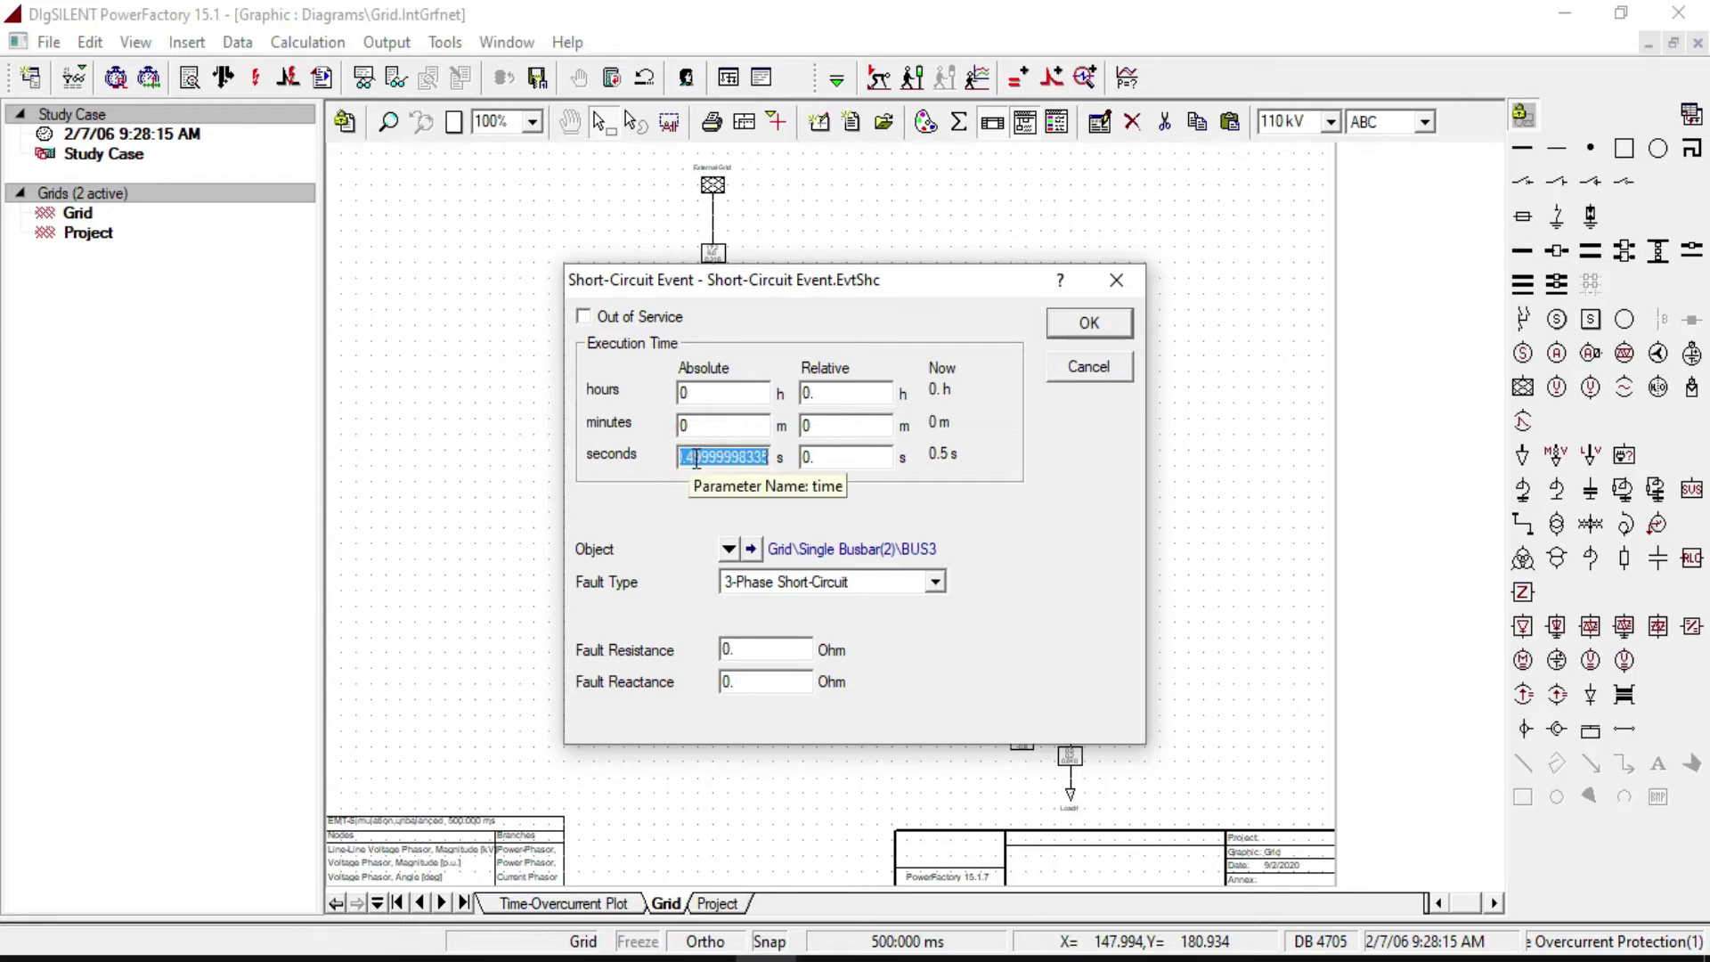
text(0.2)
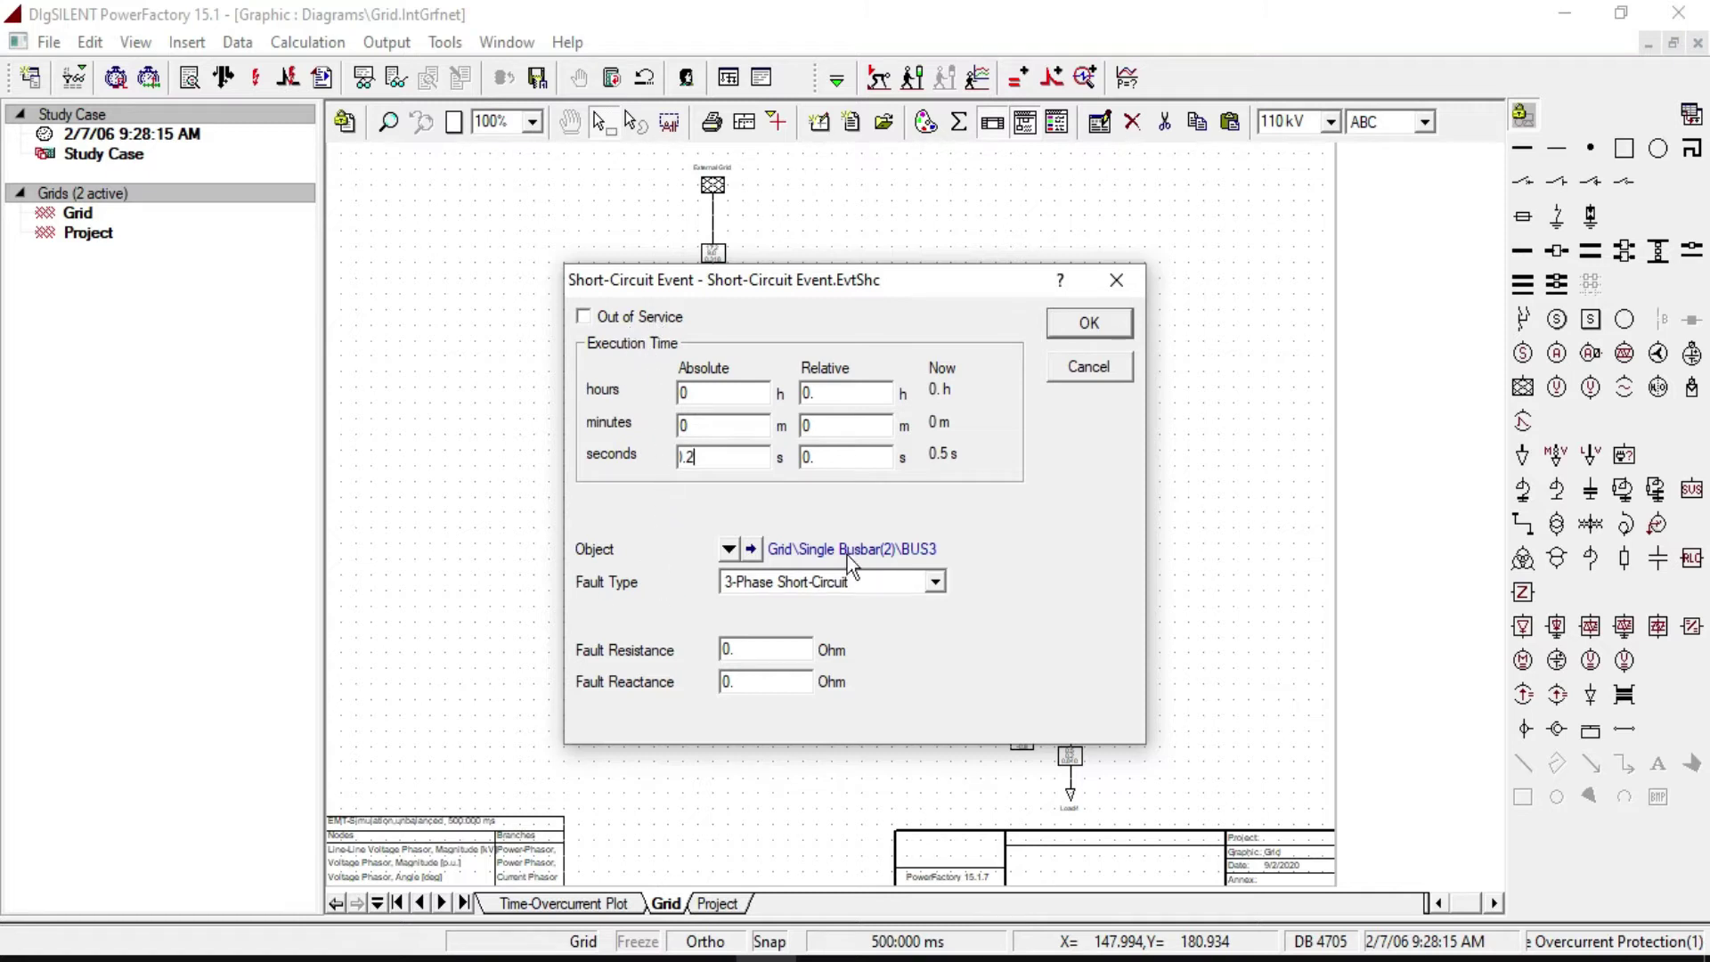
click(821, 583)
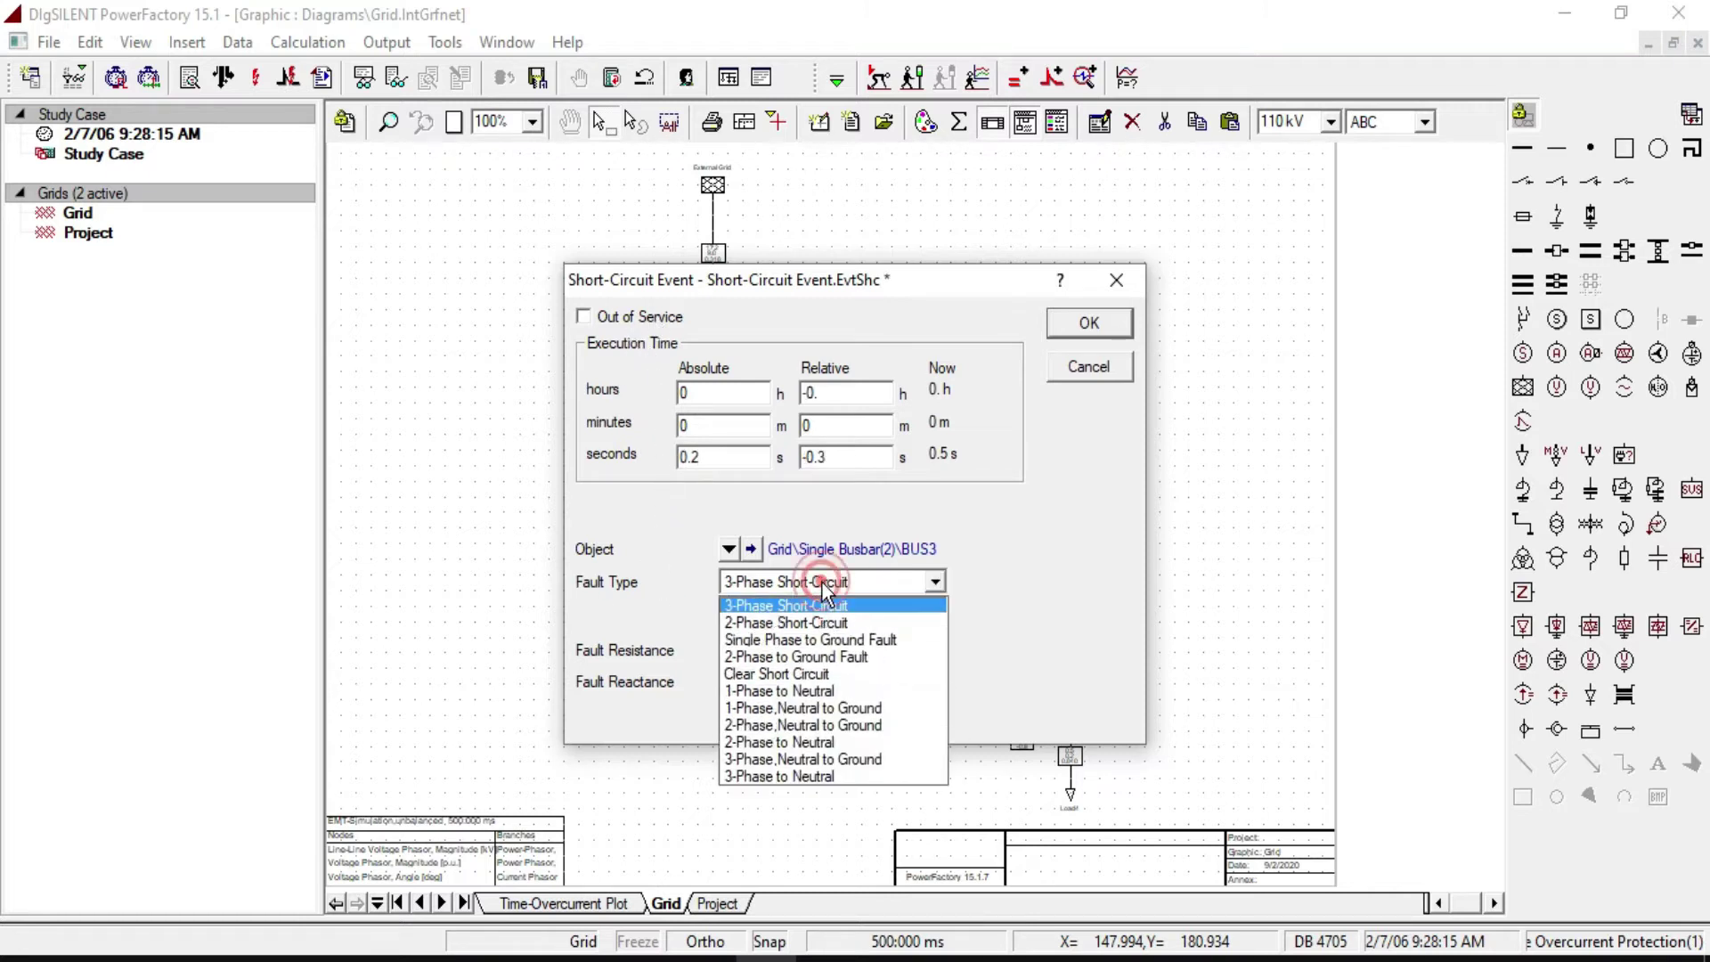
click(775, 607)
click(1081, 328)
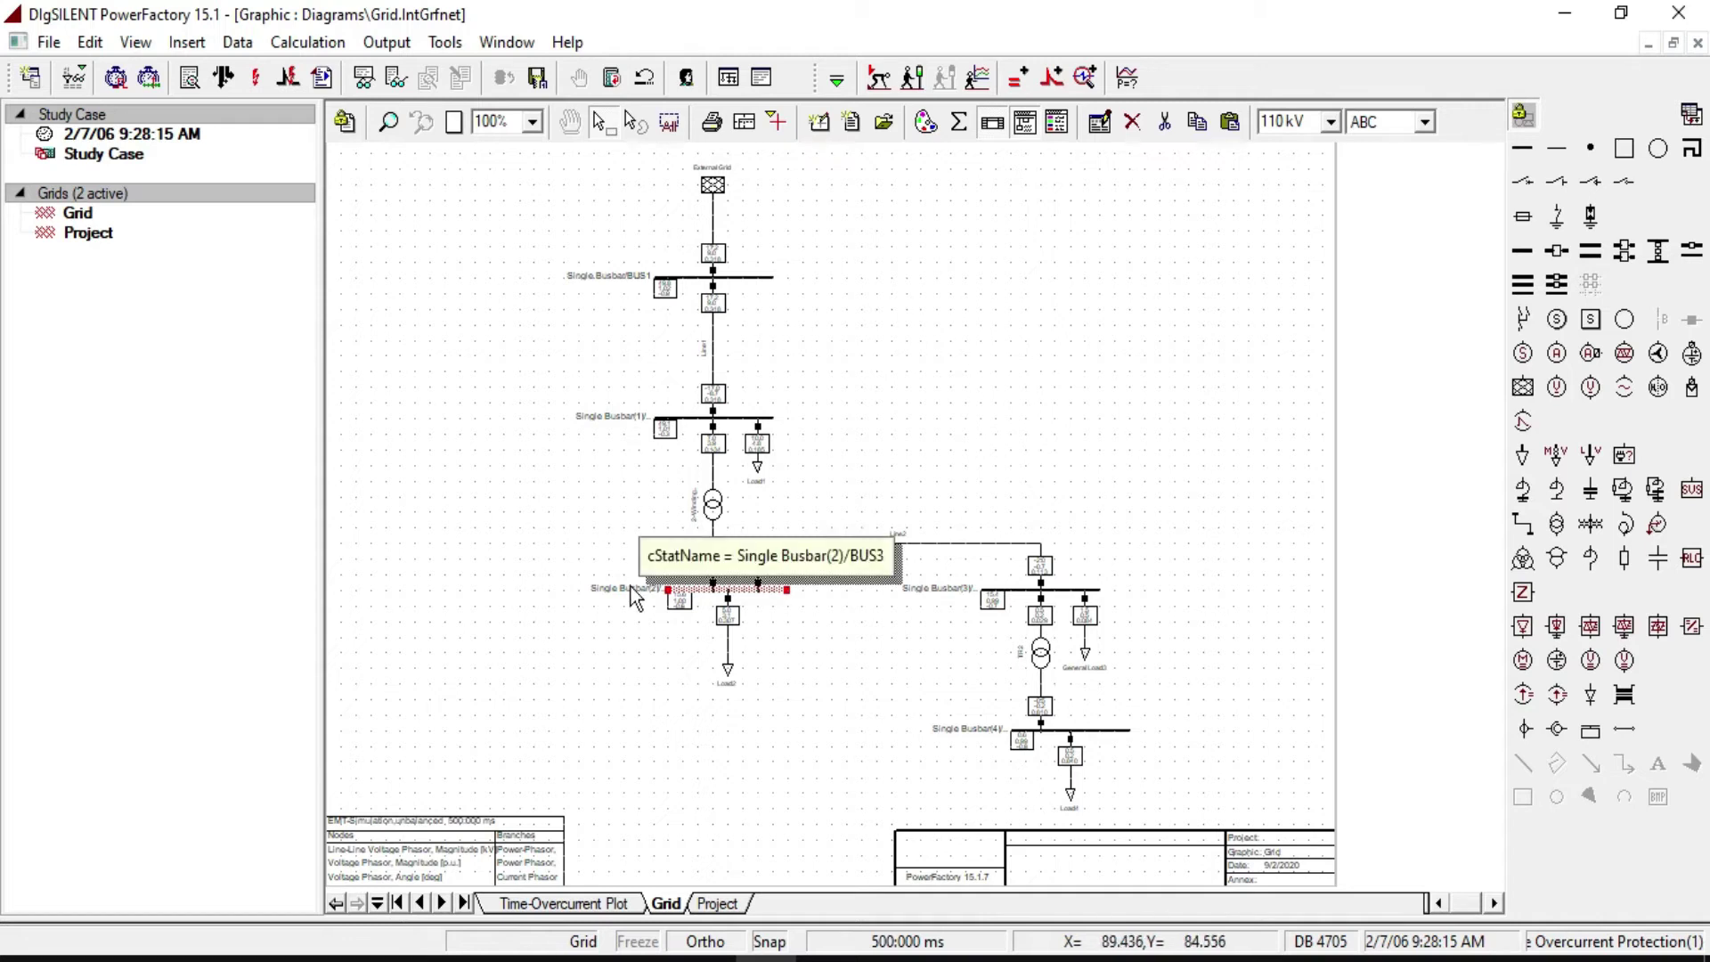
Step: Define a Clear Short Circuit event on BUS3 with an absolute execution time of 0.3 s
right_click(700, 595)
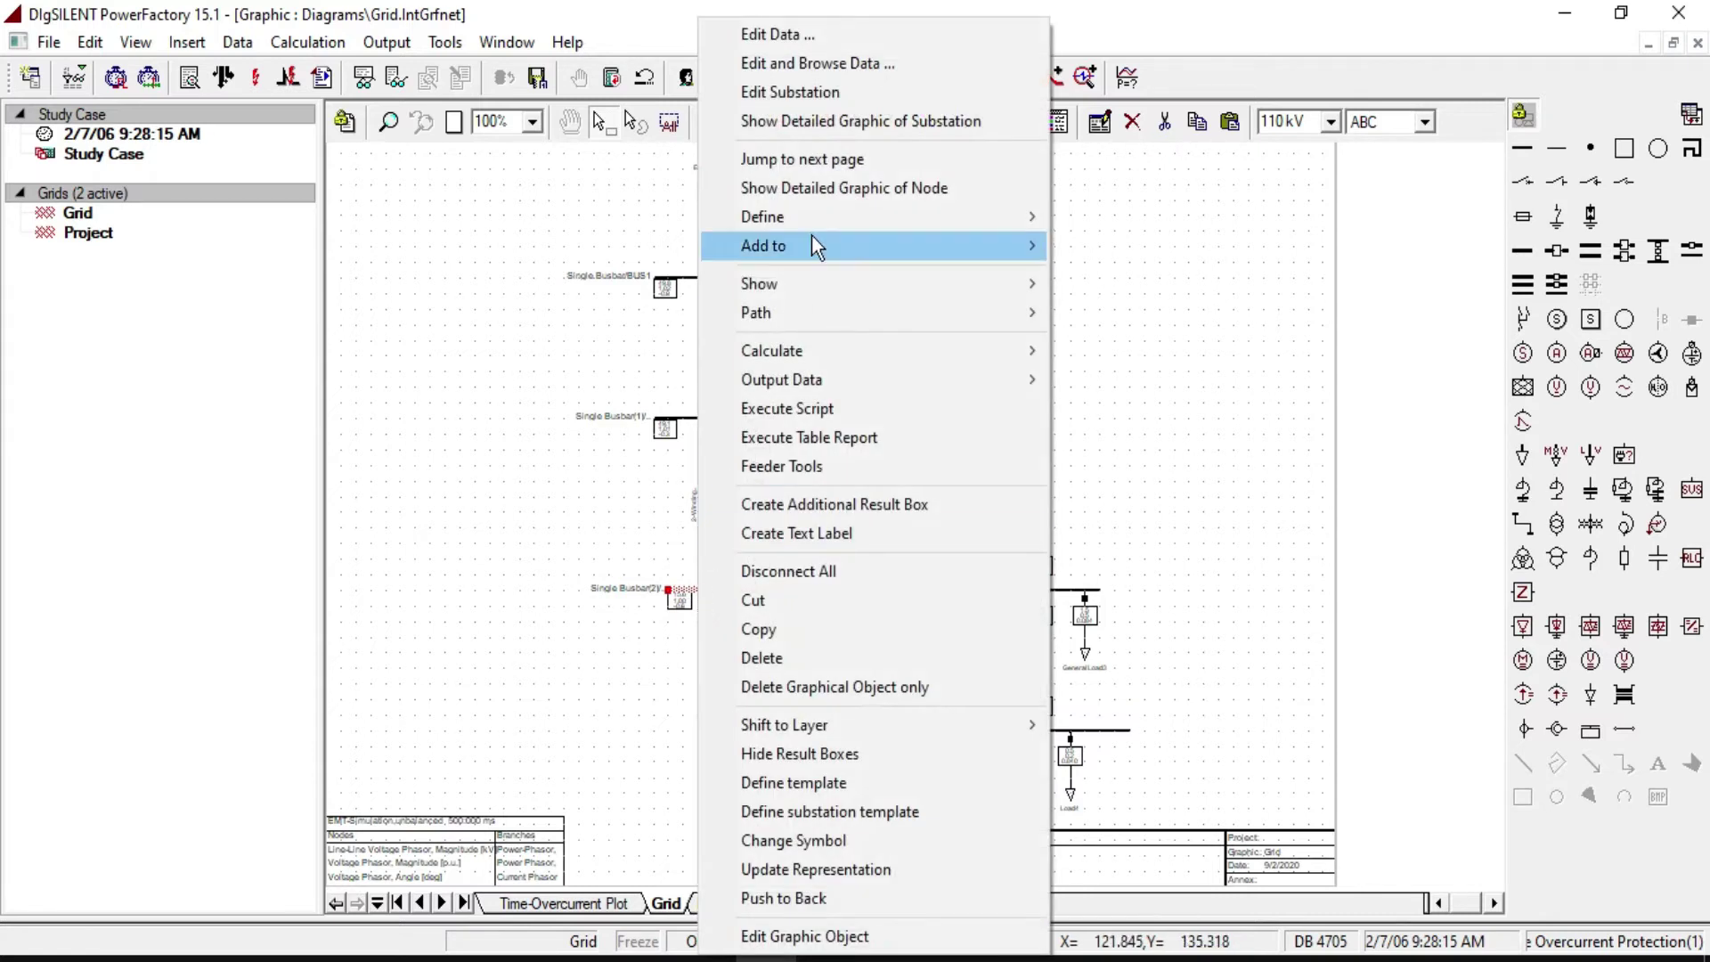
mouse_move(839, 221)
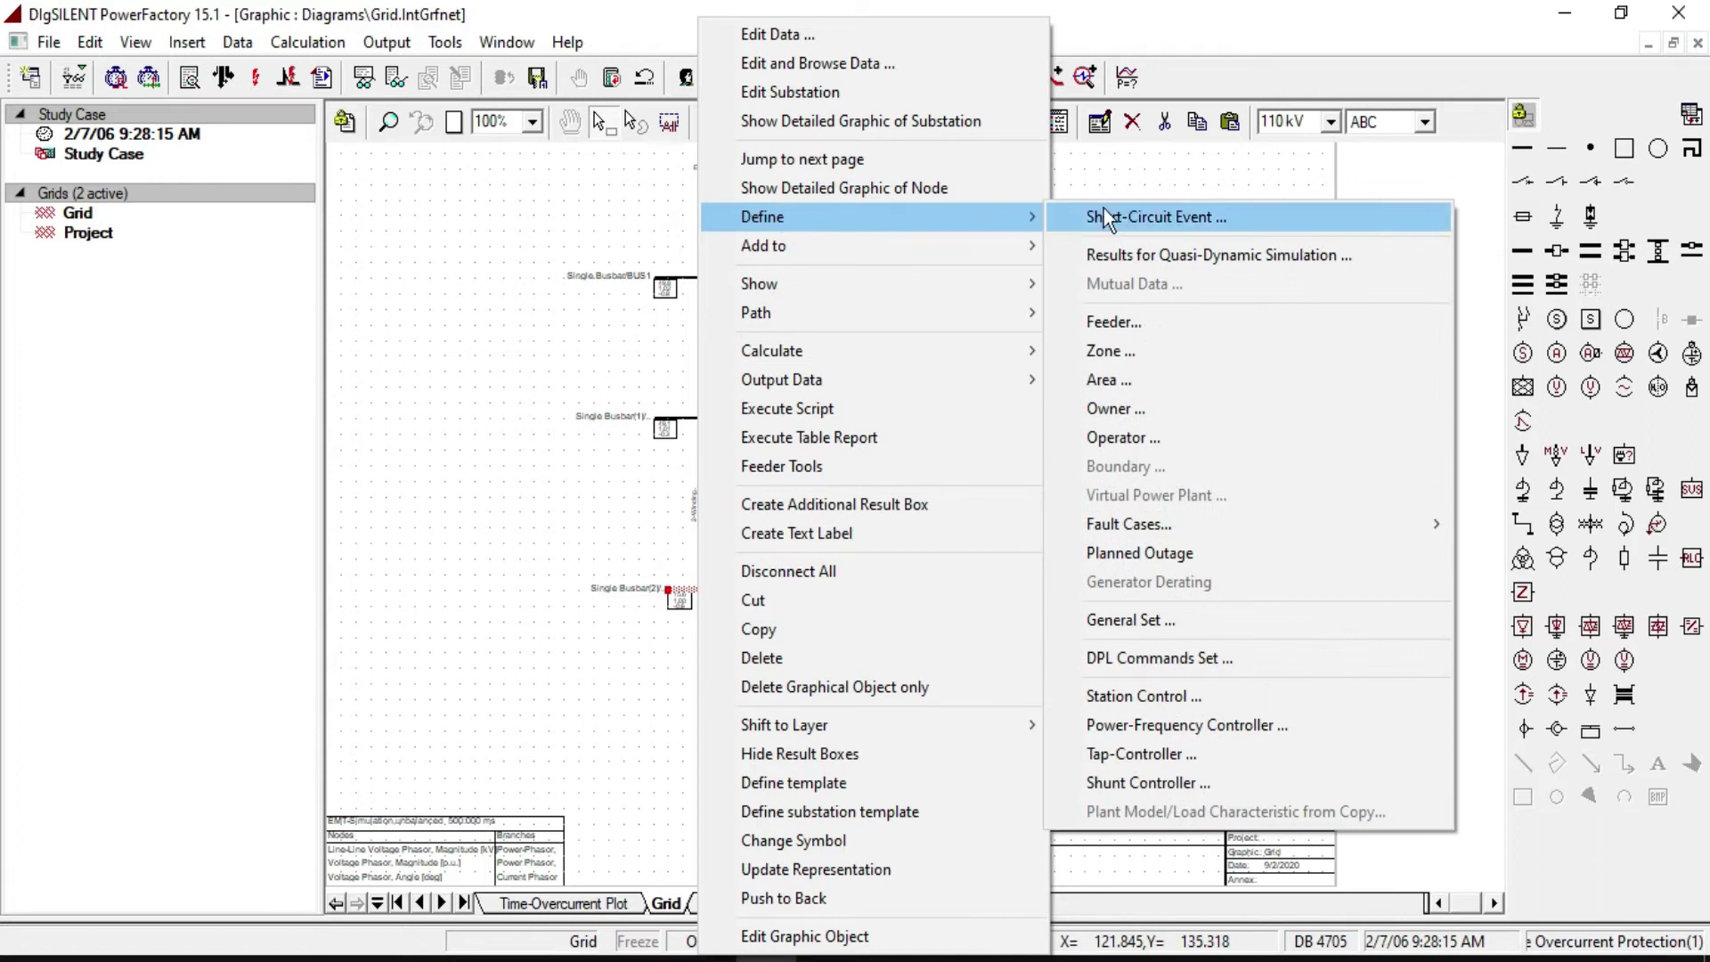
click(1165, 217)
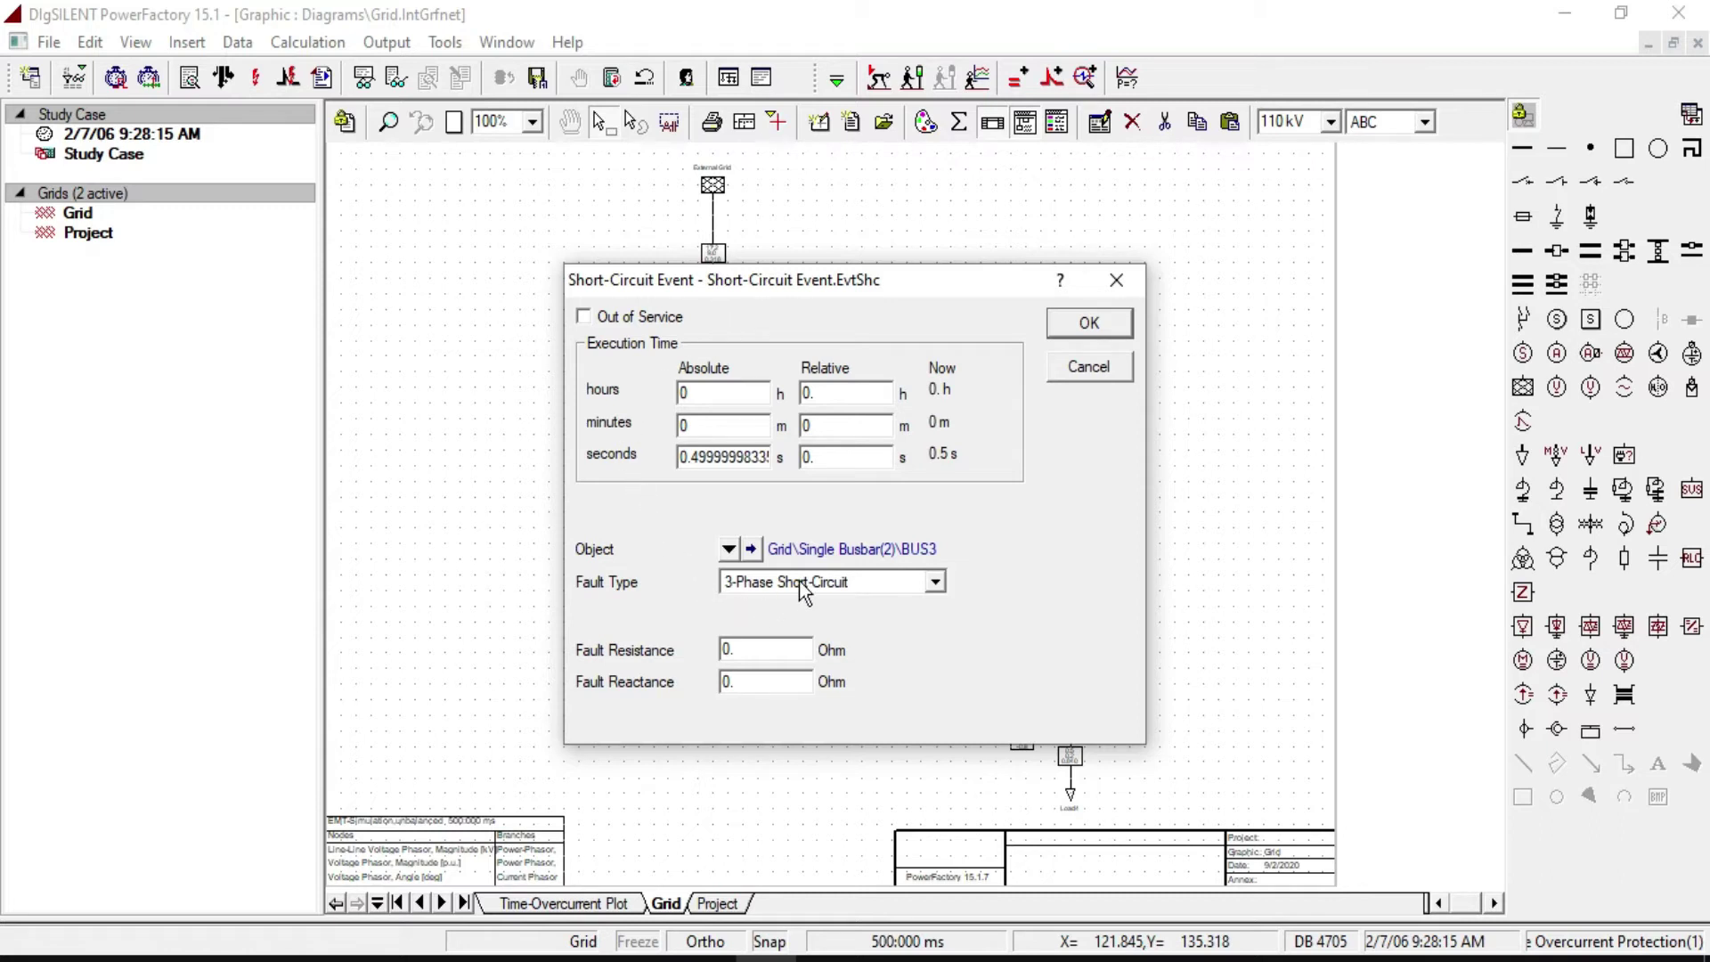
click(862, 588)
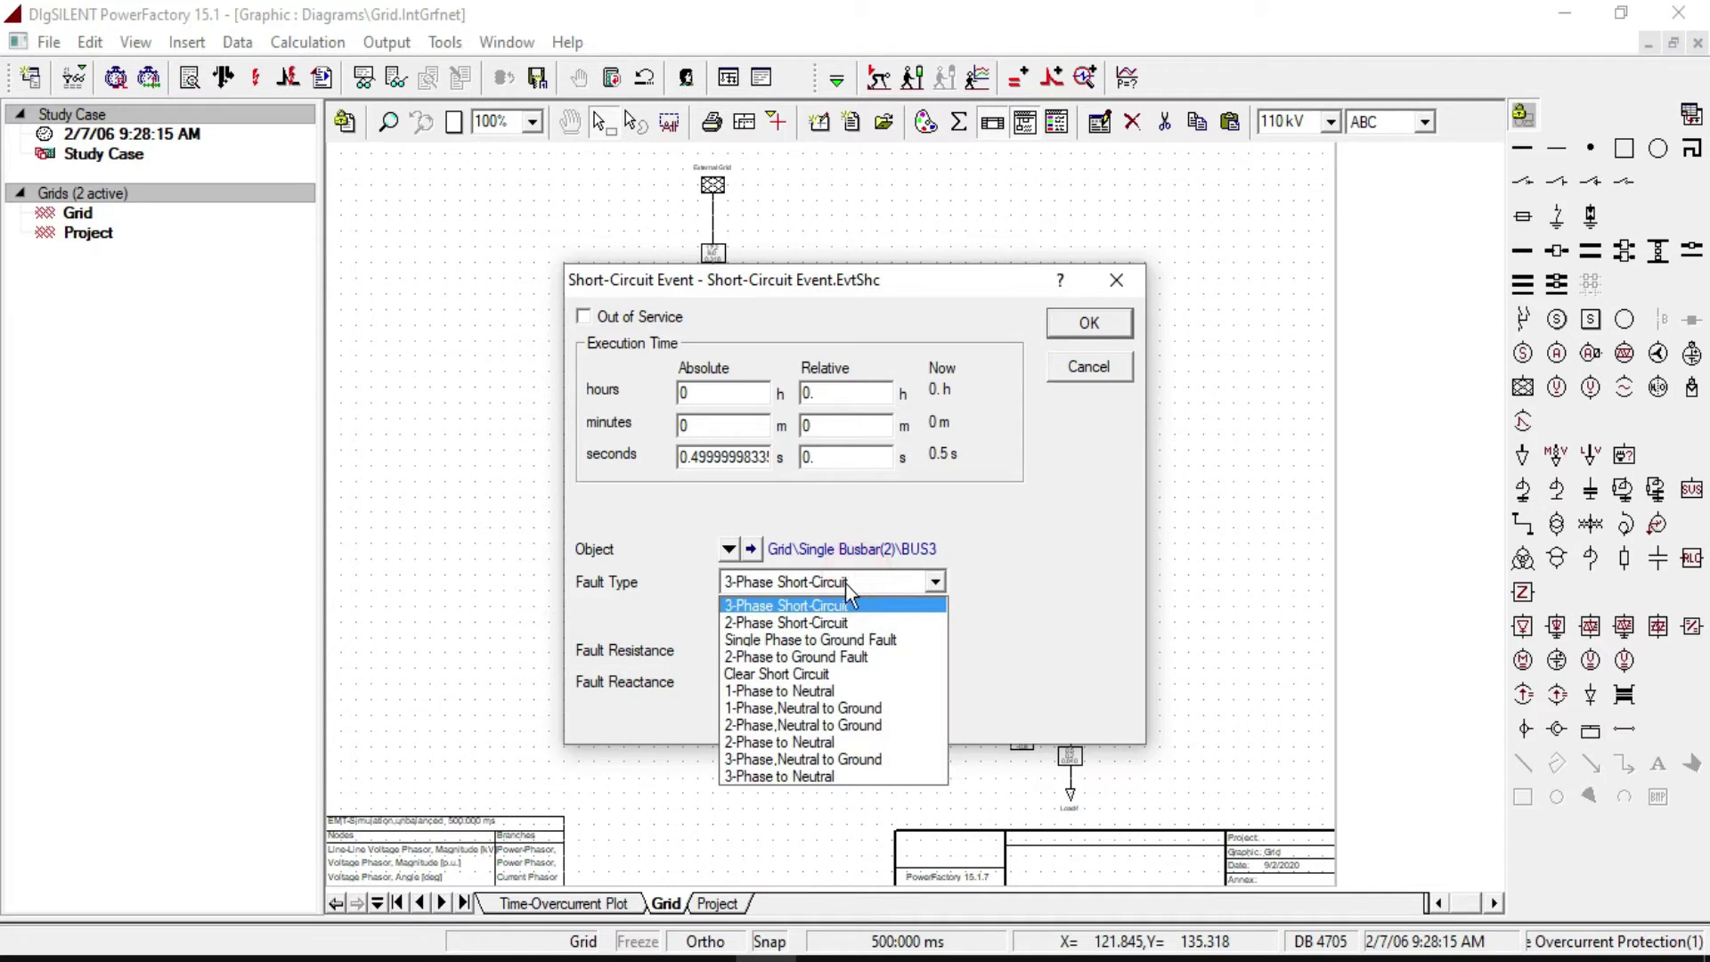
click(775, 674)
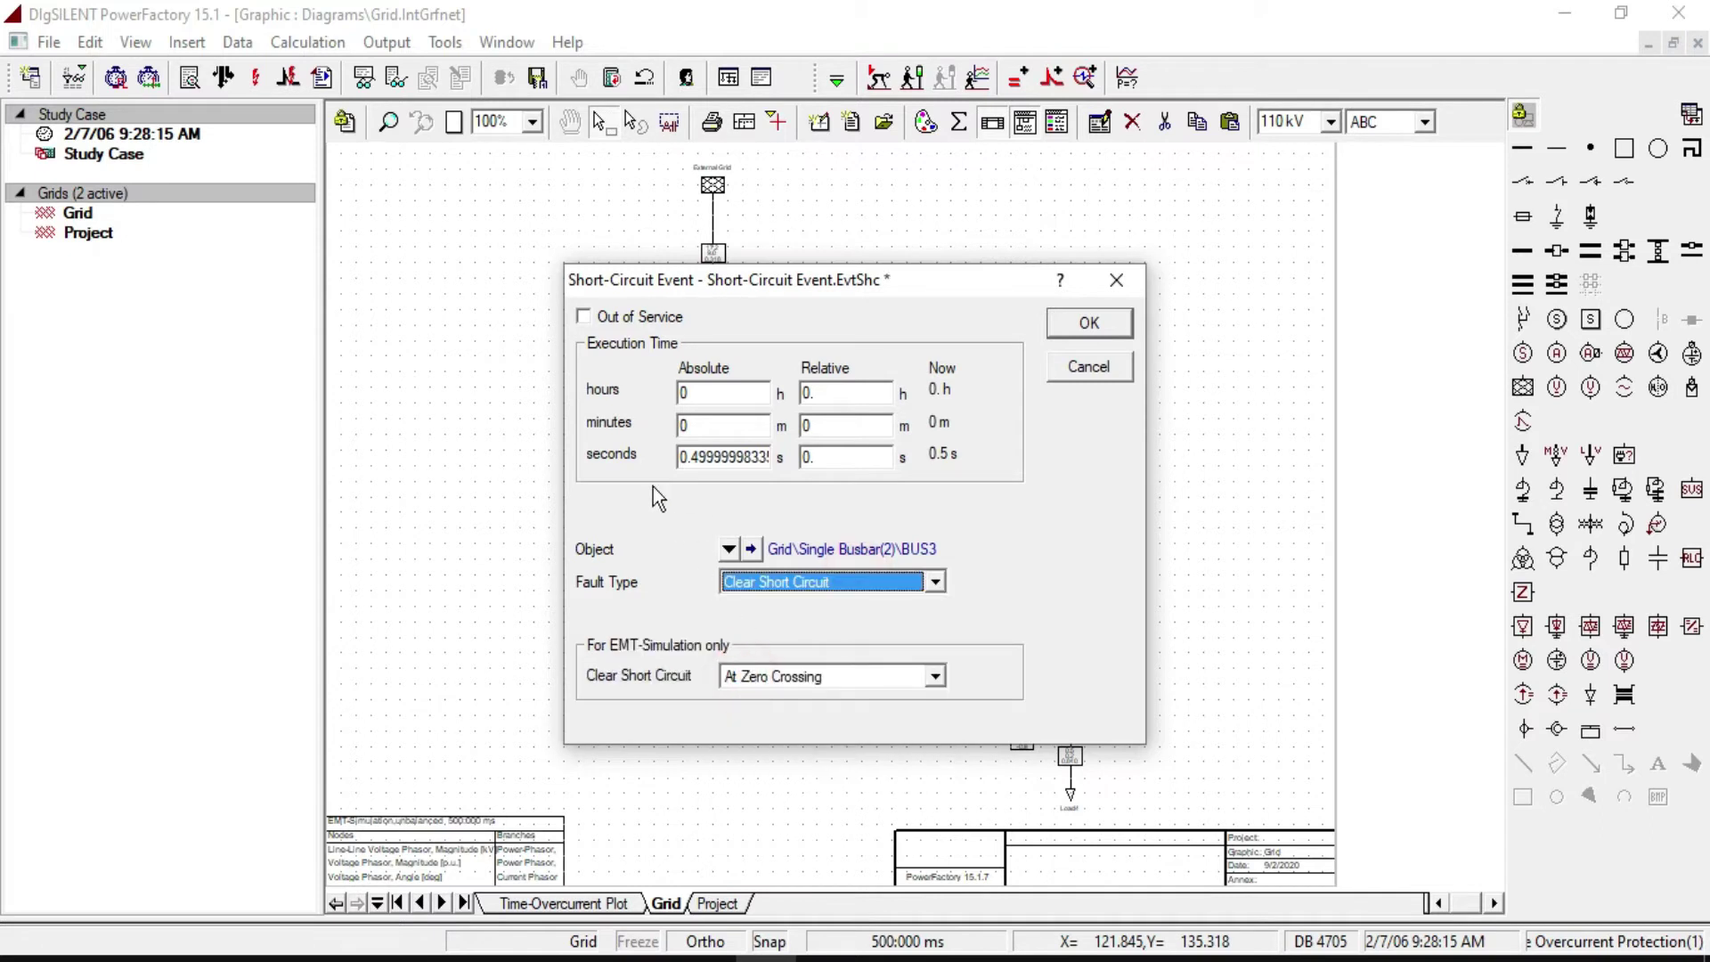
click(732, 455)
double_click(727, 451)
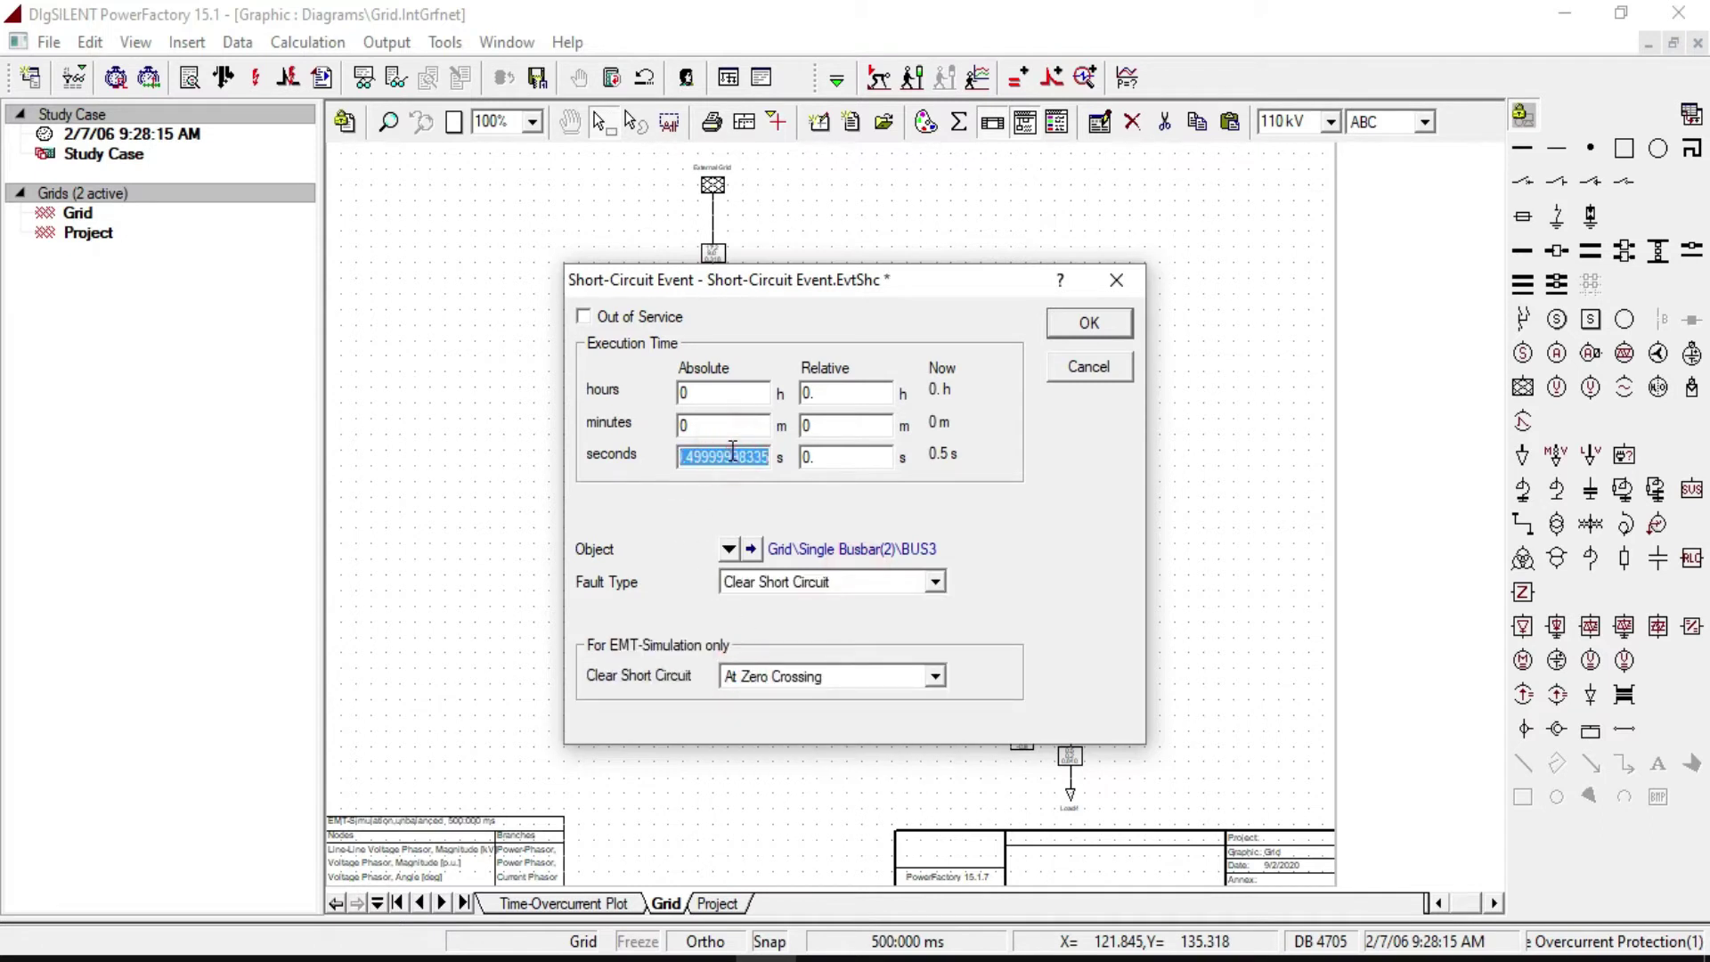
text(0.3)
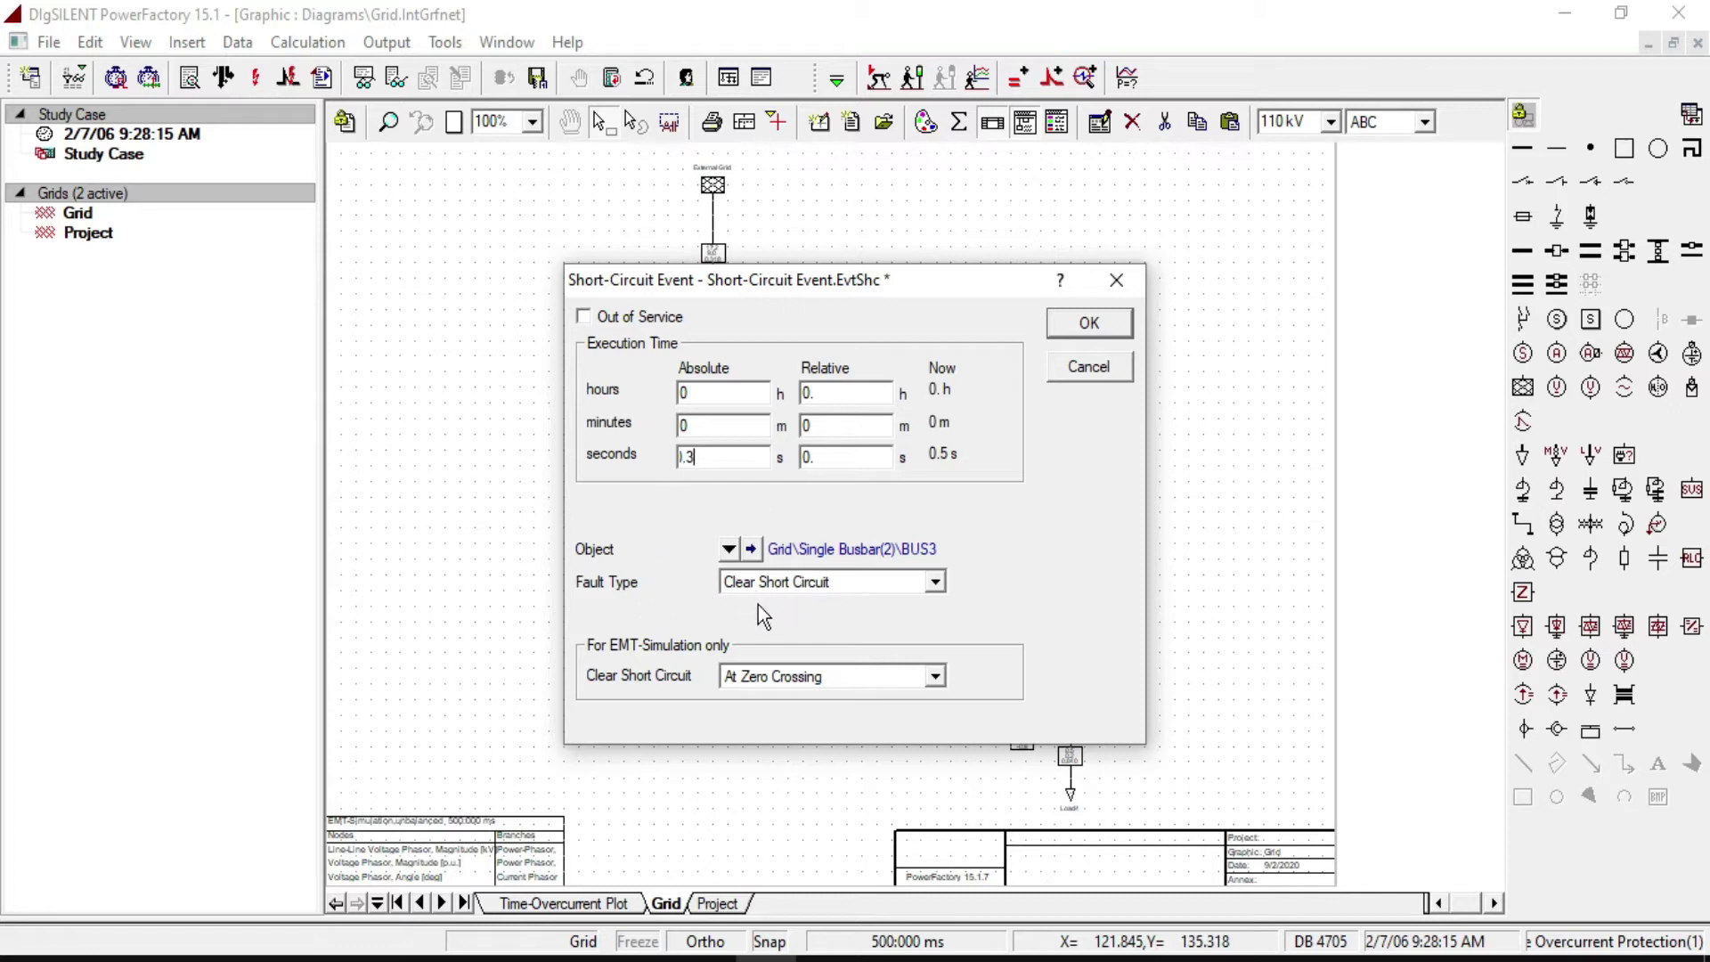
click(1089, 323)
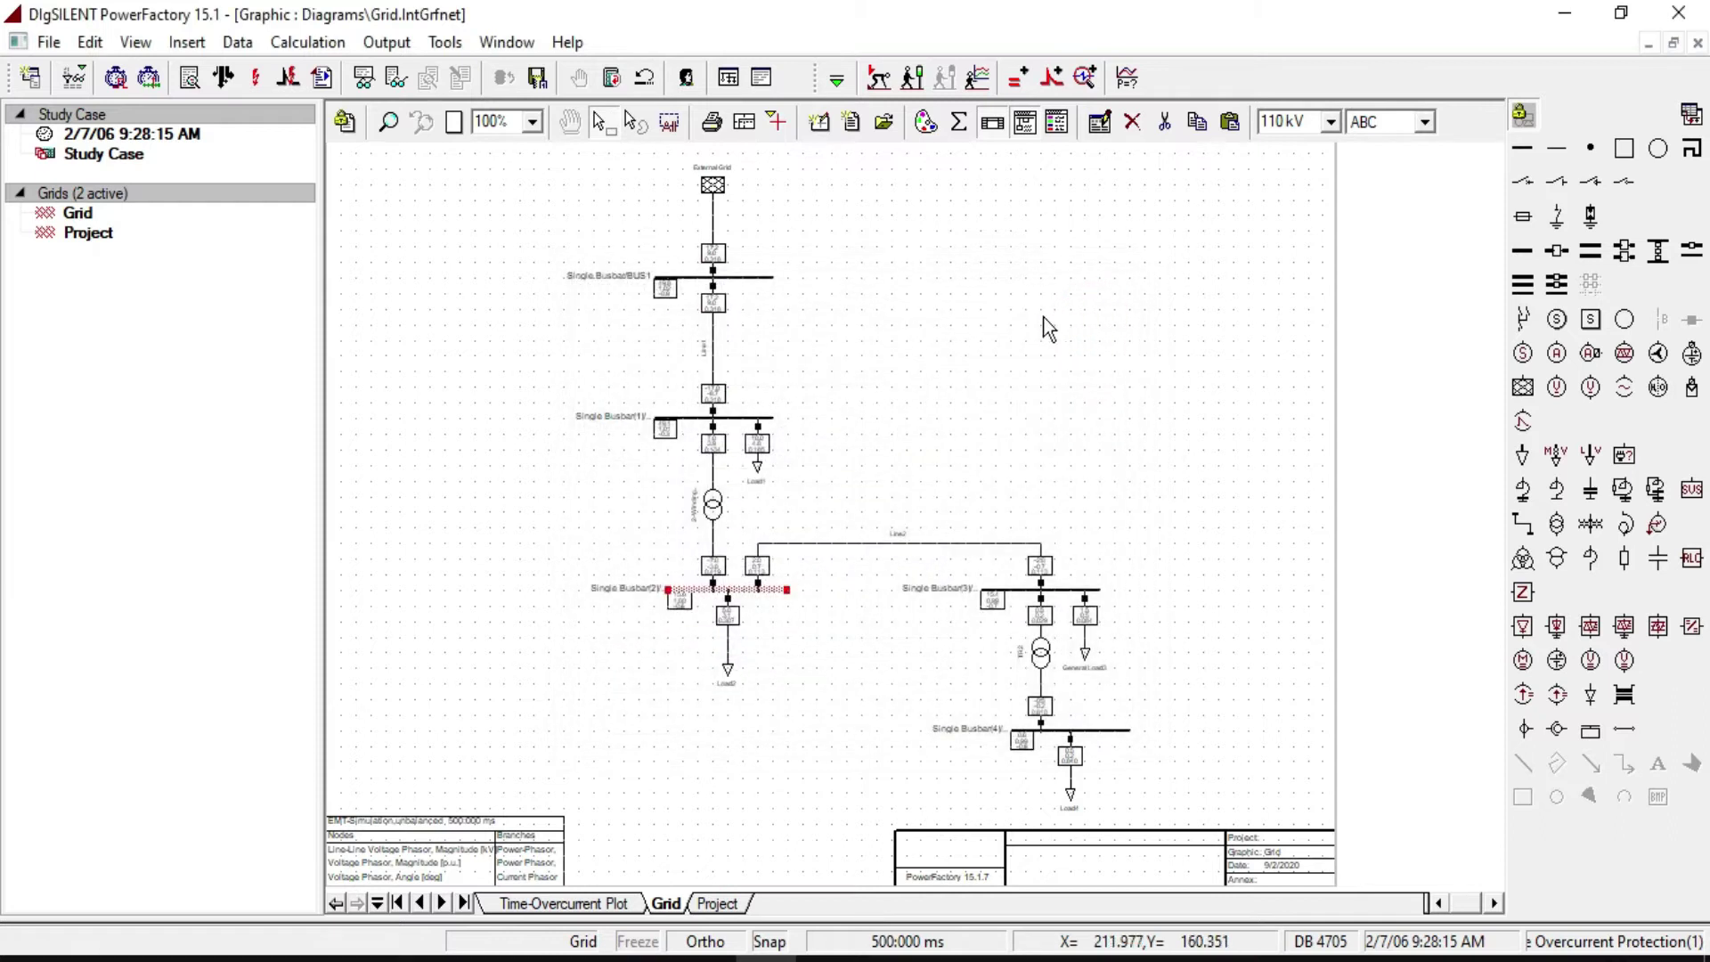
Step: In the simulation events list, rename the 0.3 s BUS3 event as Clearing Fault and save the change
click(1051, 77)
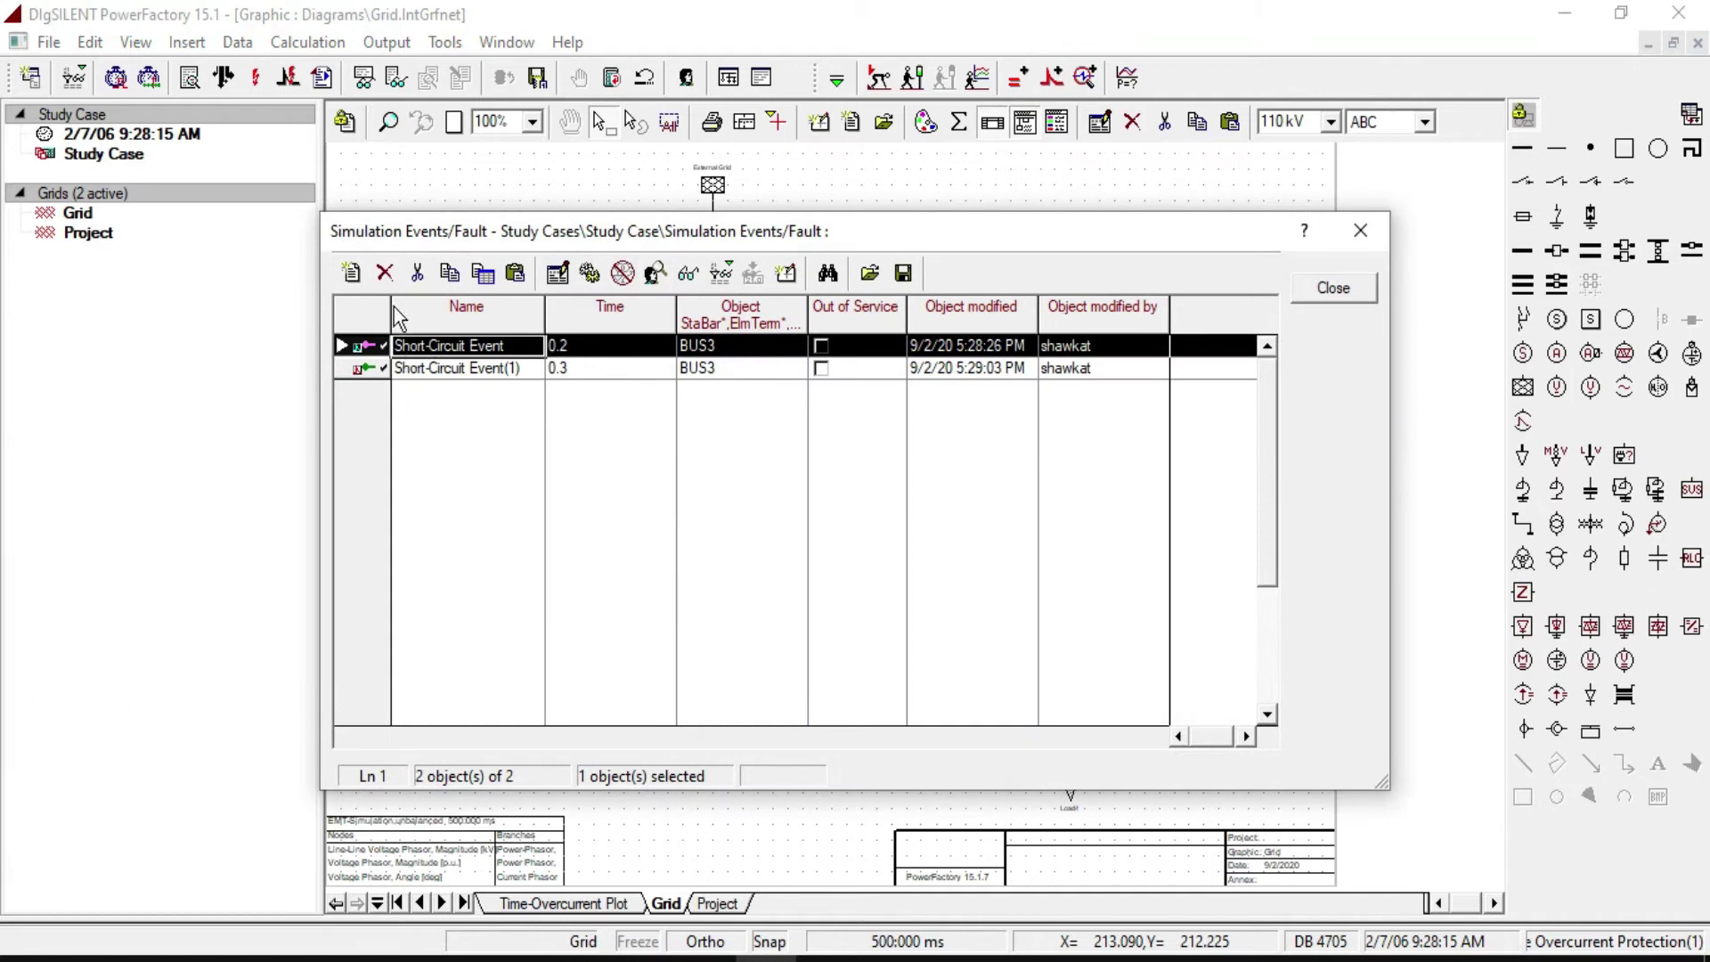
double_click(369, 351)
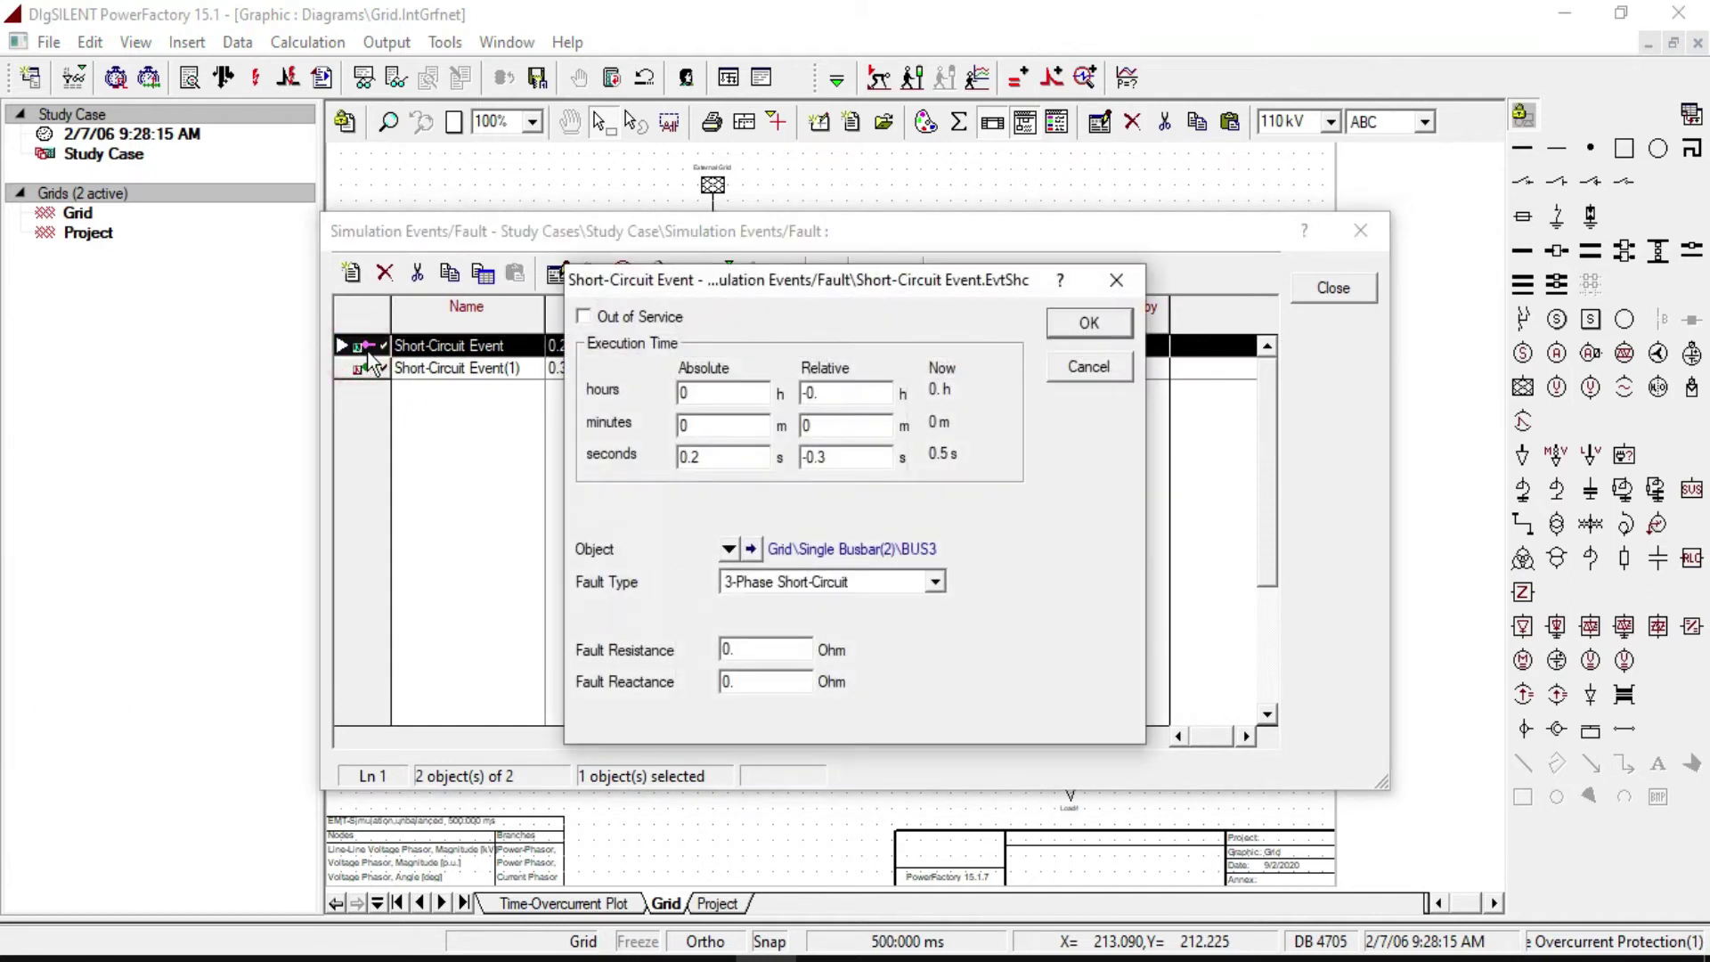
click(1116, 281)
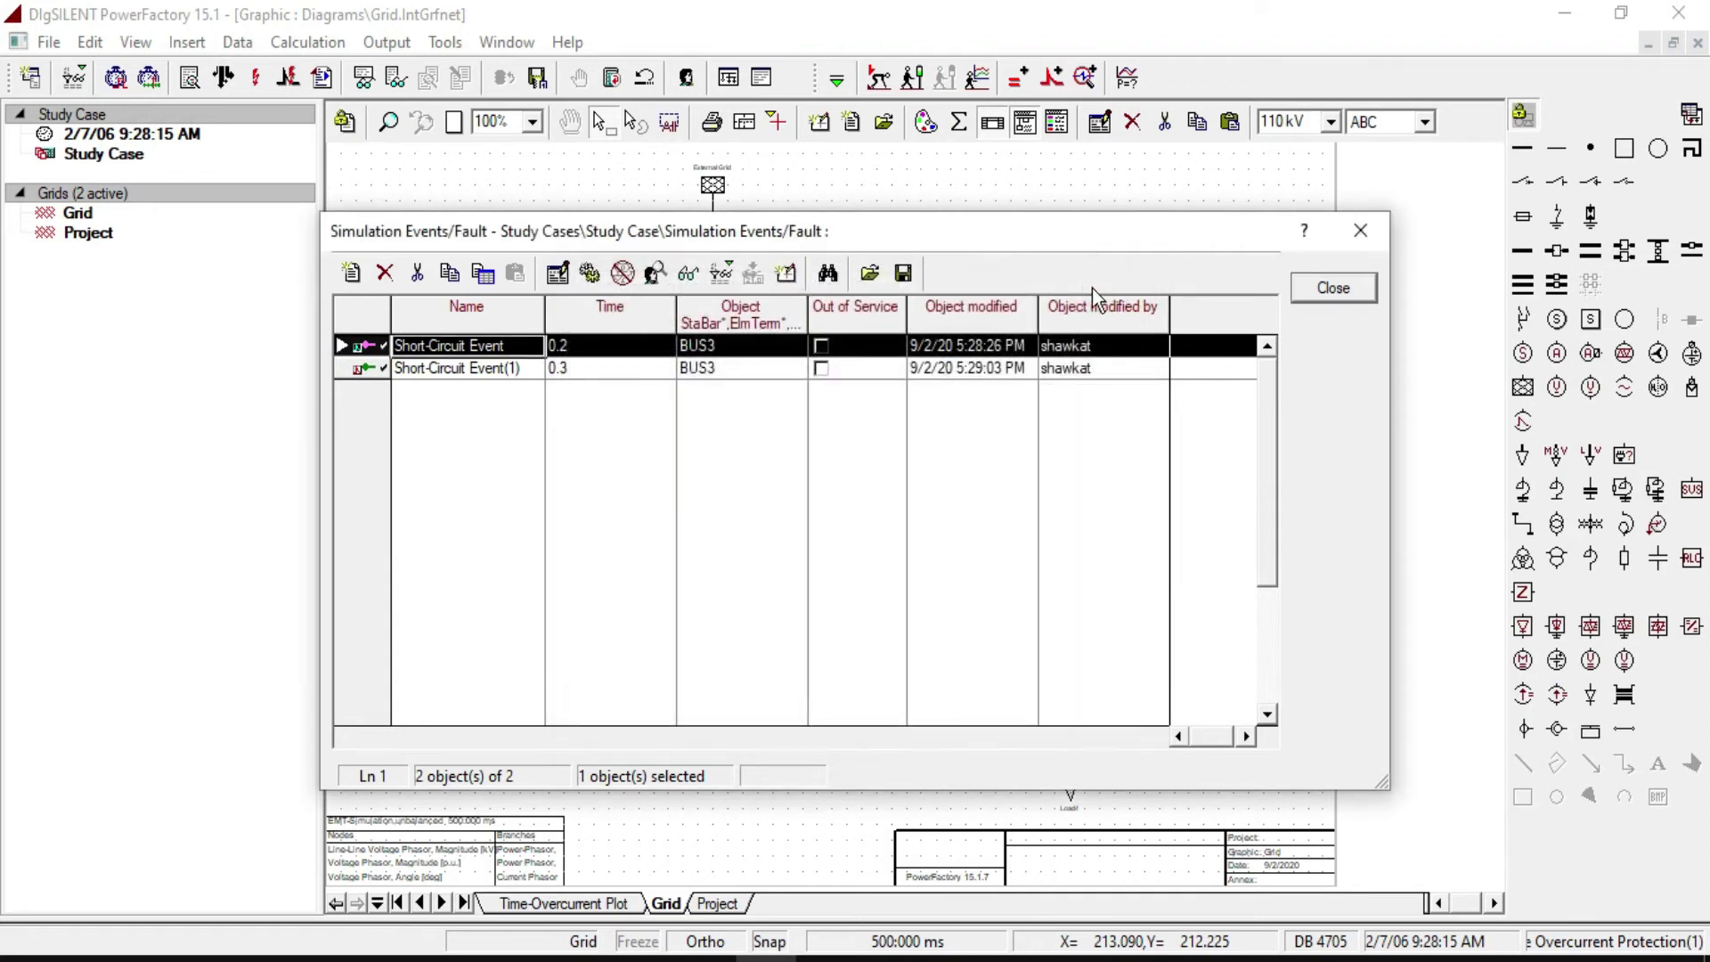
click(492, 381)
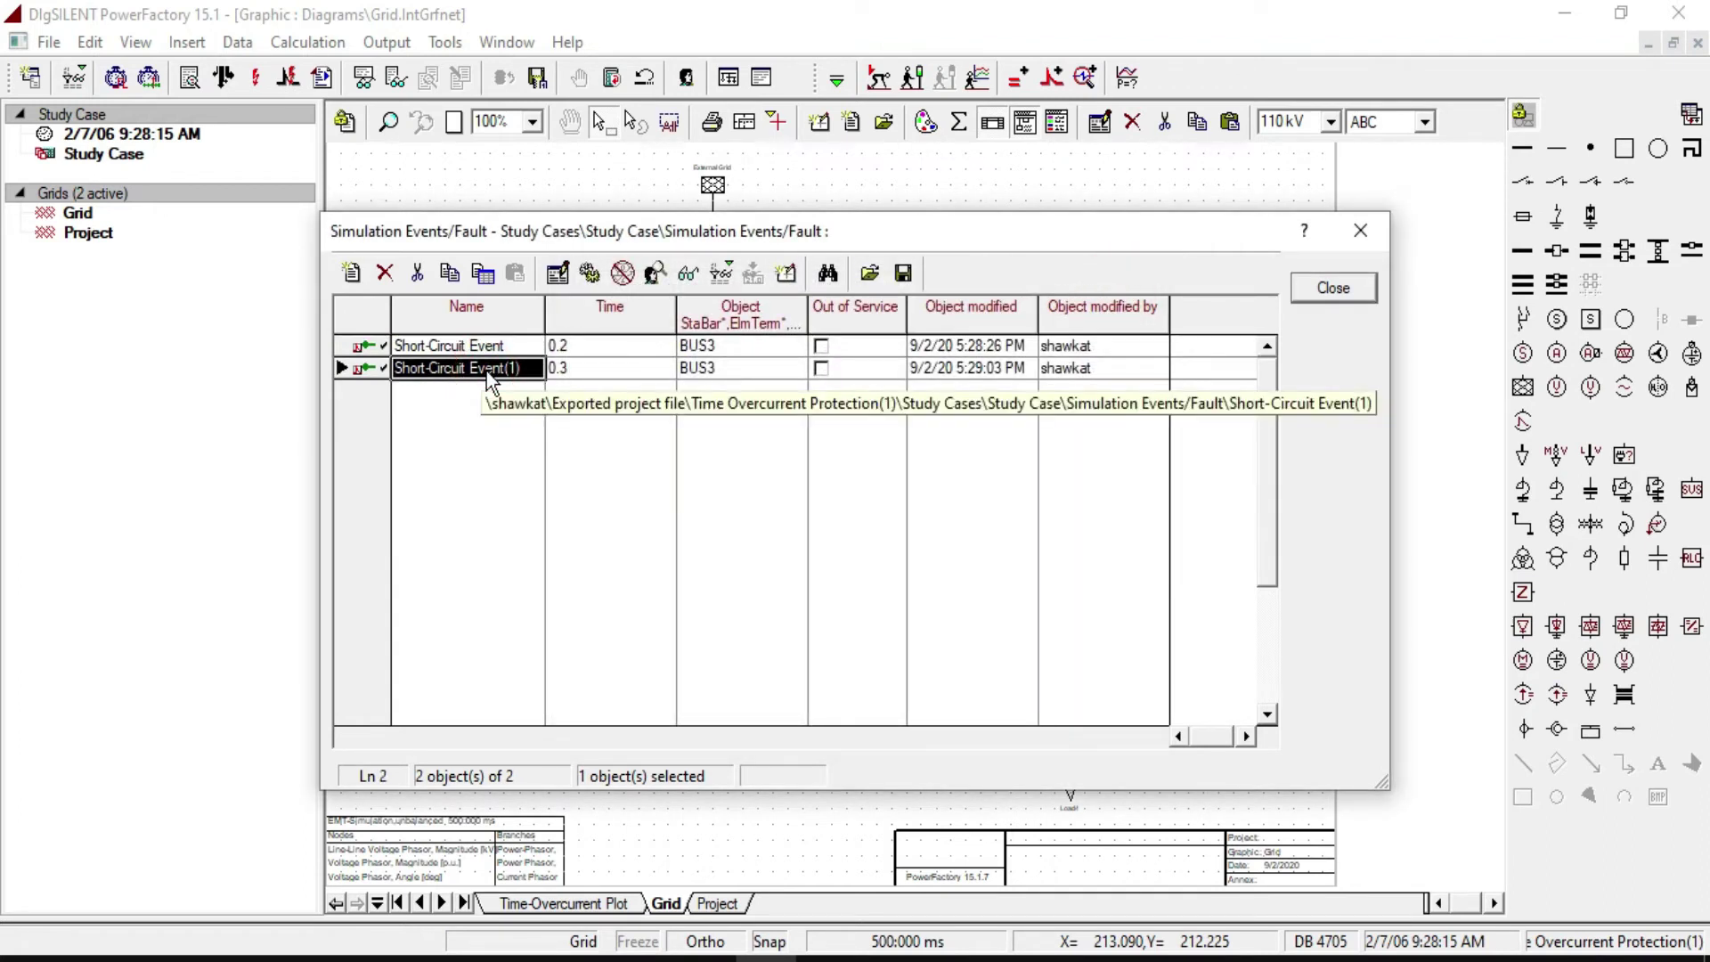
click(486, 371)
text(Clearing Fault)
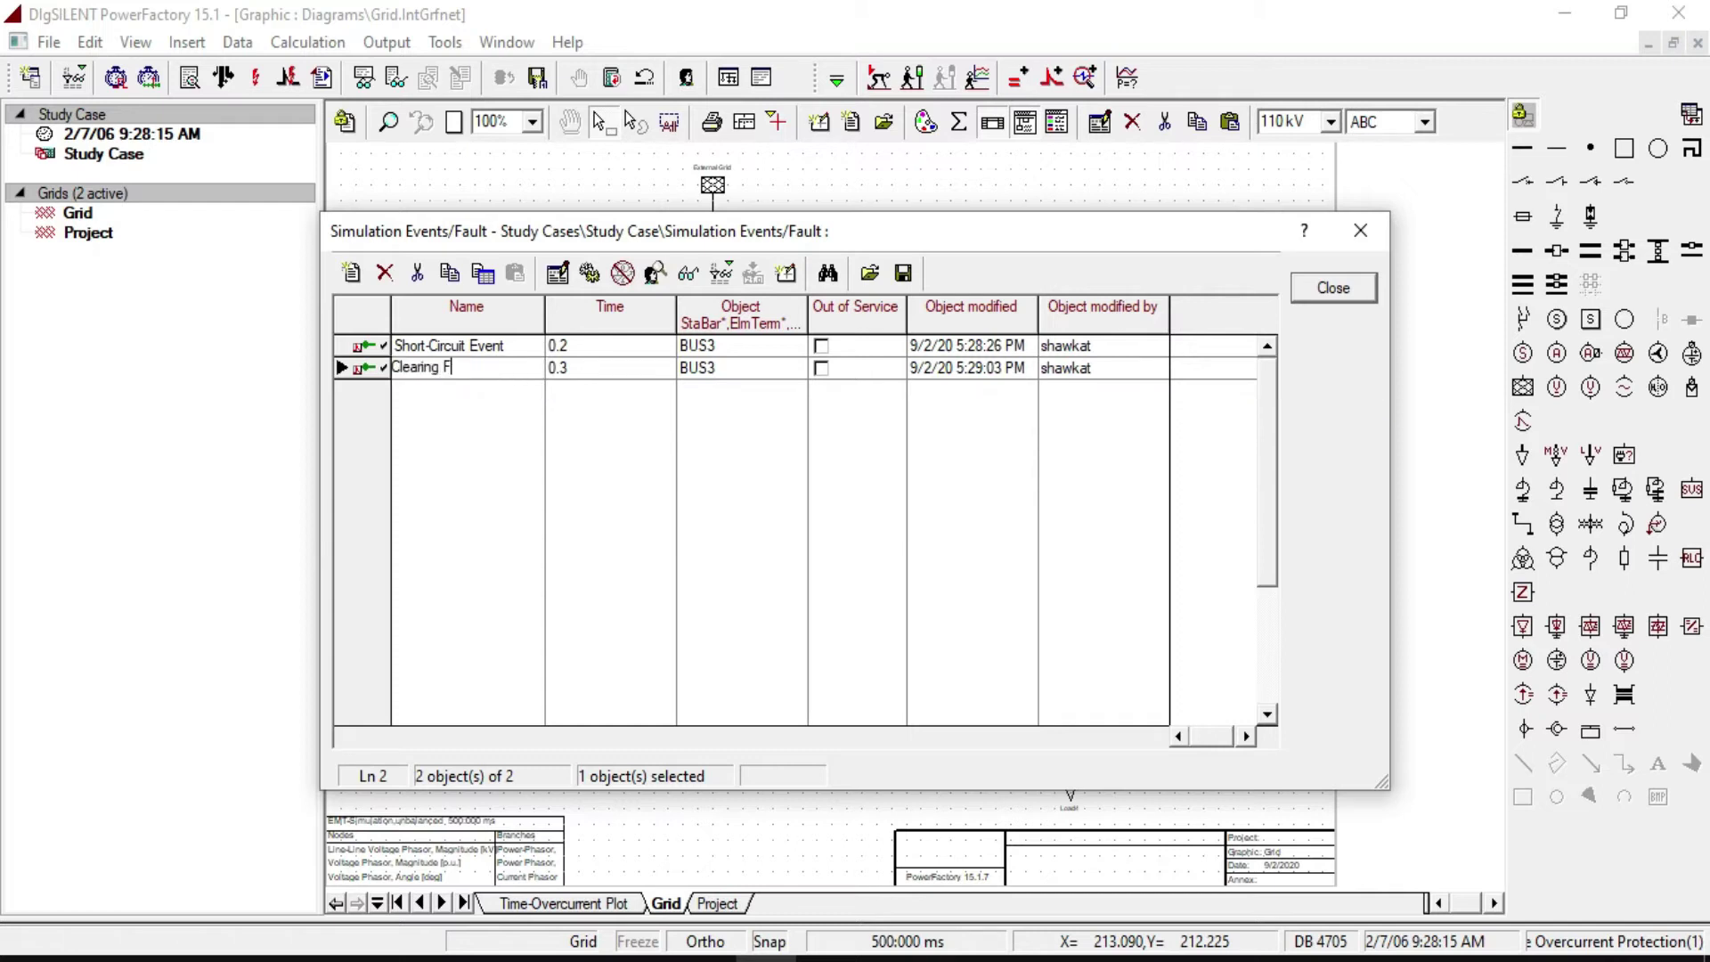
click(1360, 223)
click(359, 367)
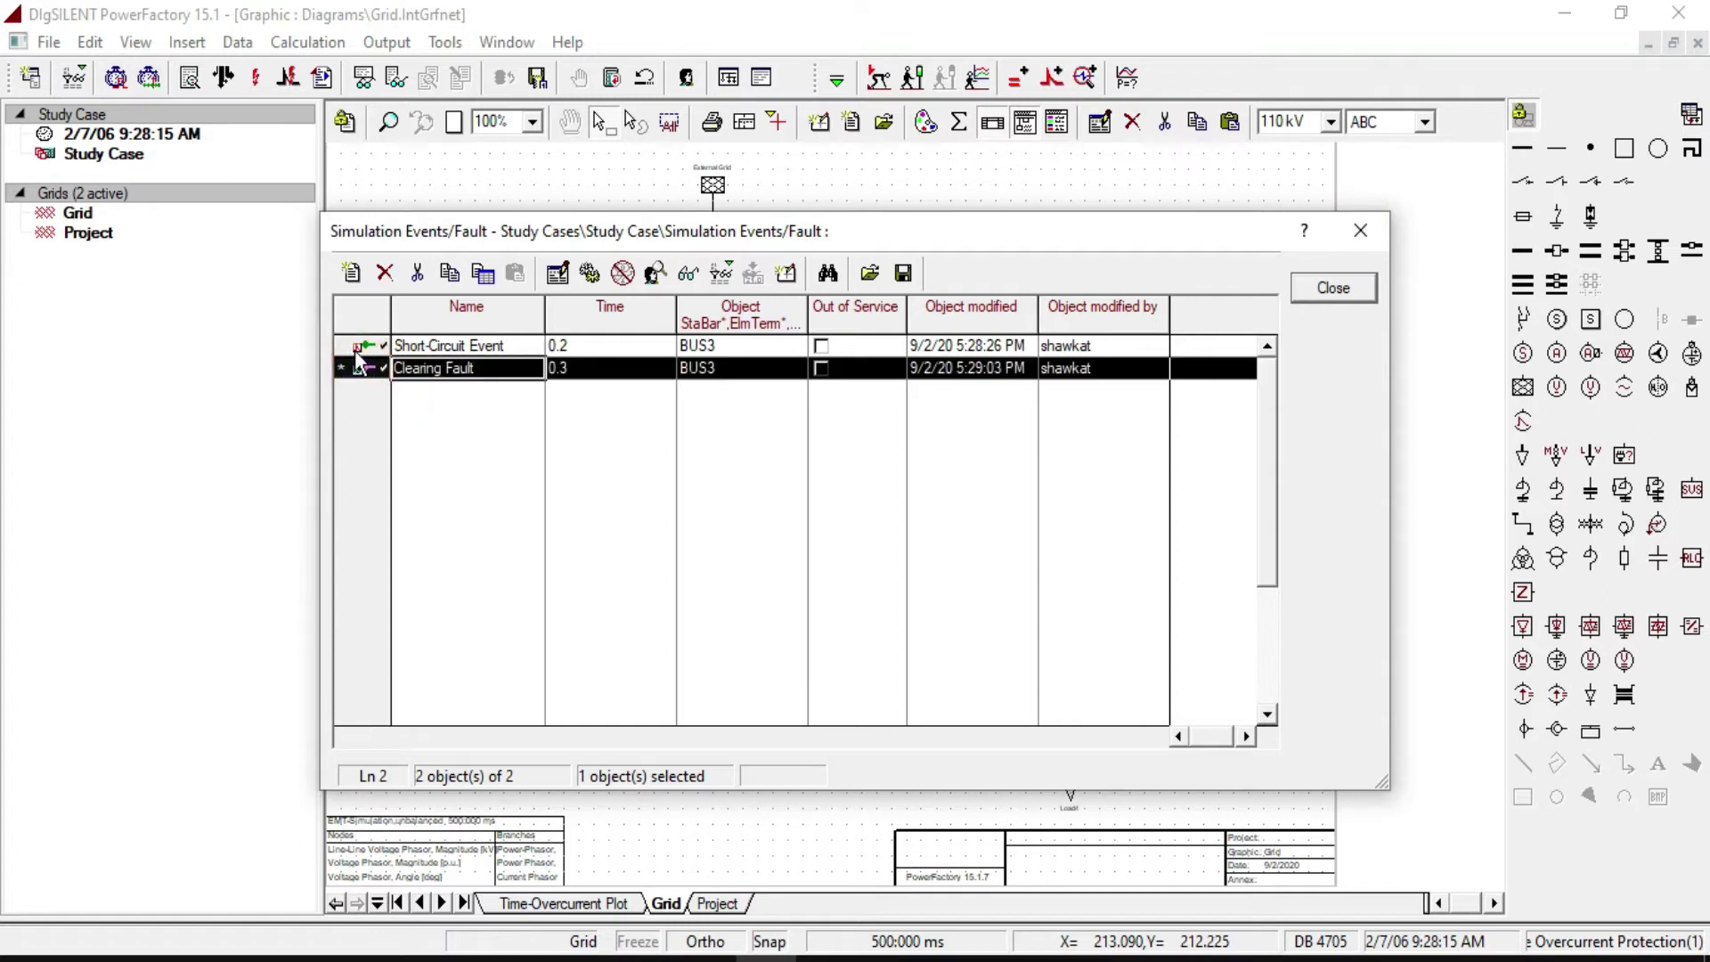
click(354, 350)
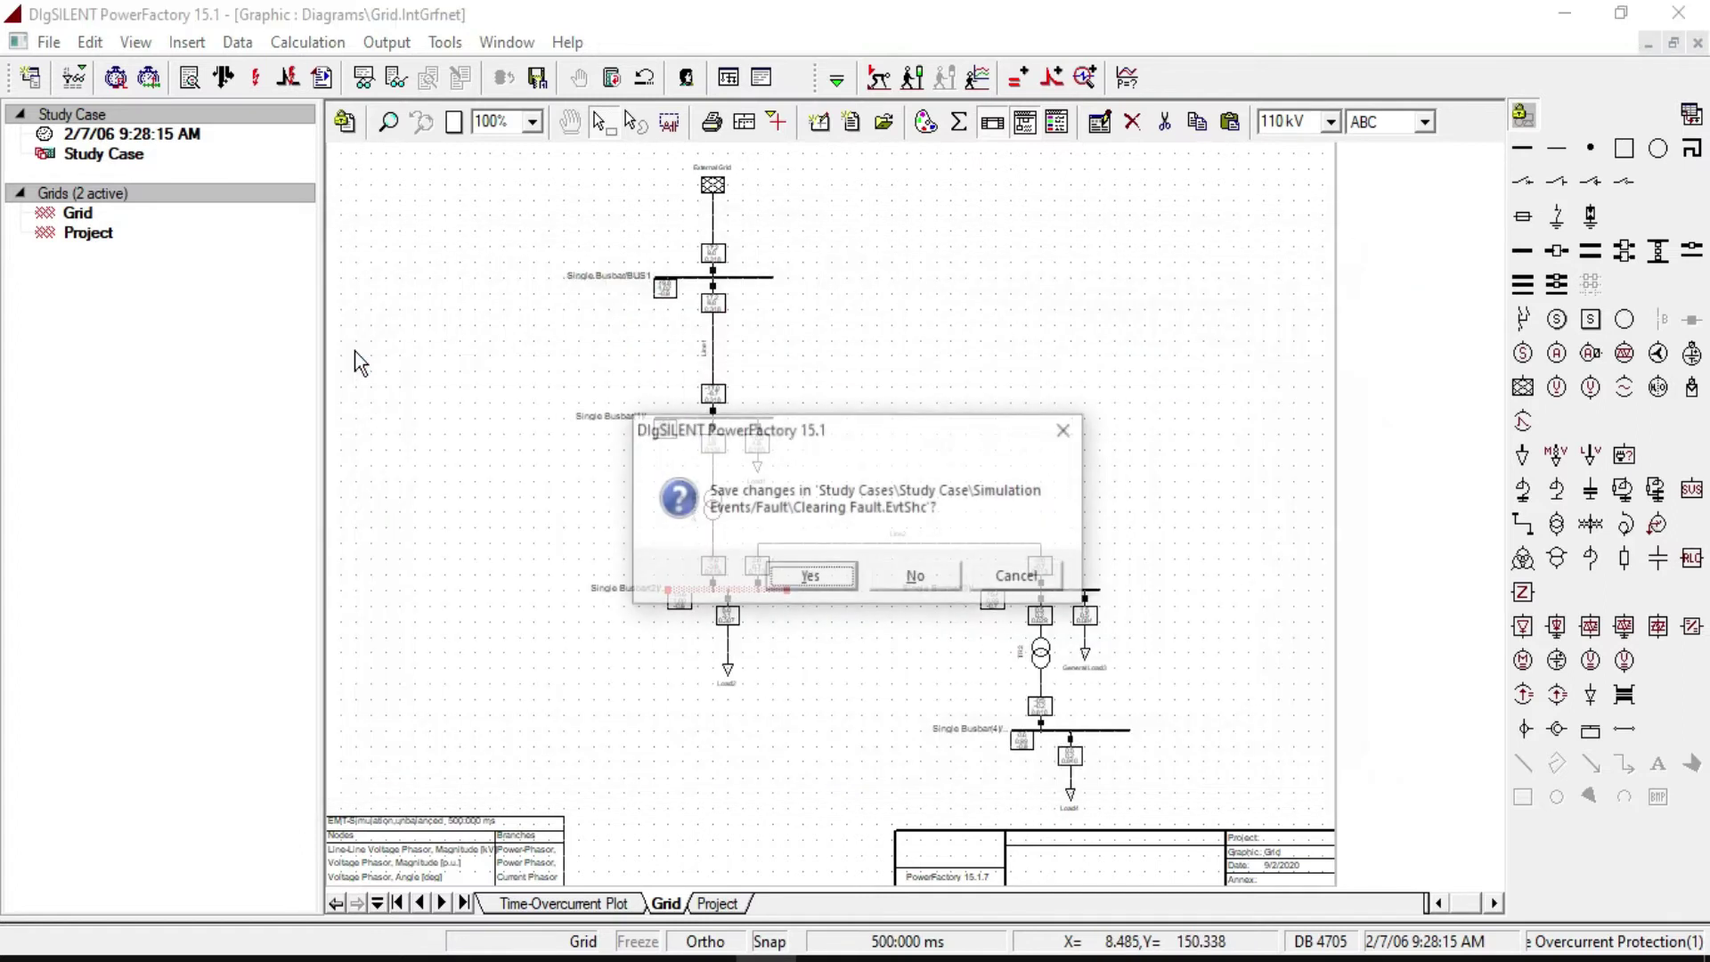
click(809, 578)
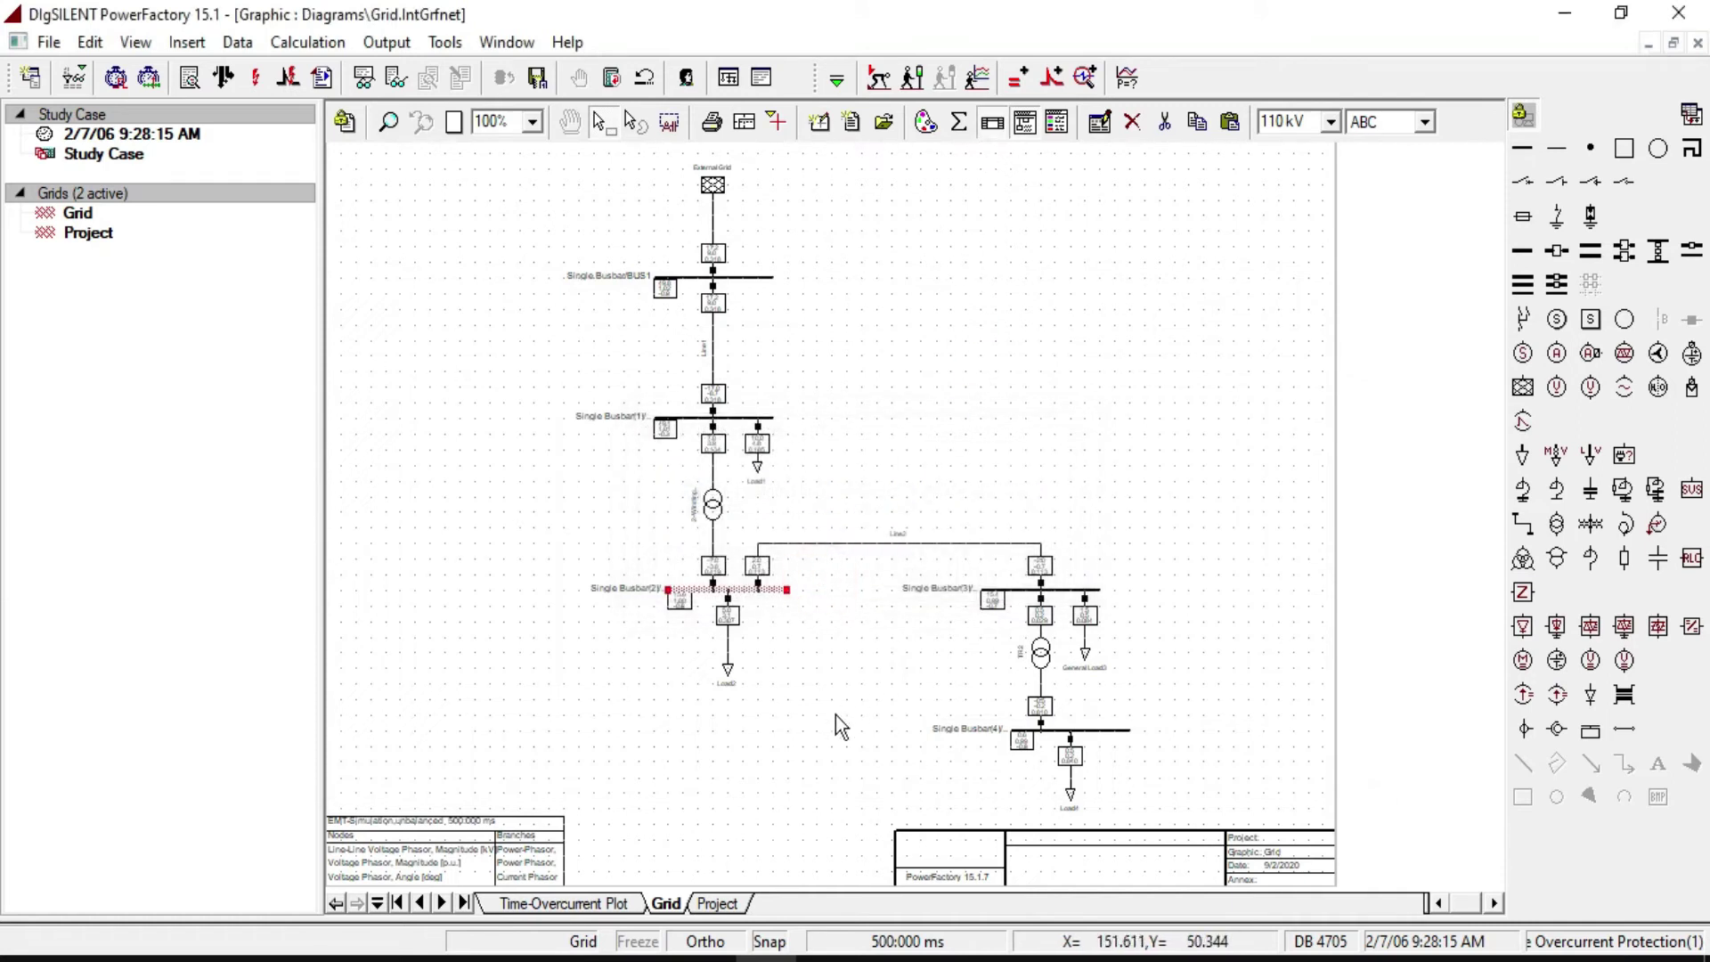
Step: Review the BUS3 and BUS4 entries in the result variable selection and close the list
click(1016, 82)
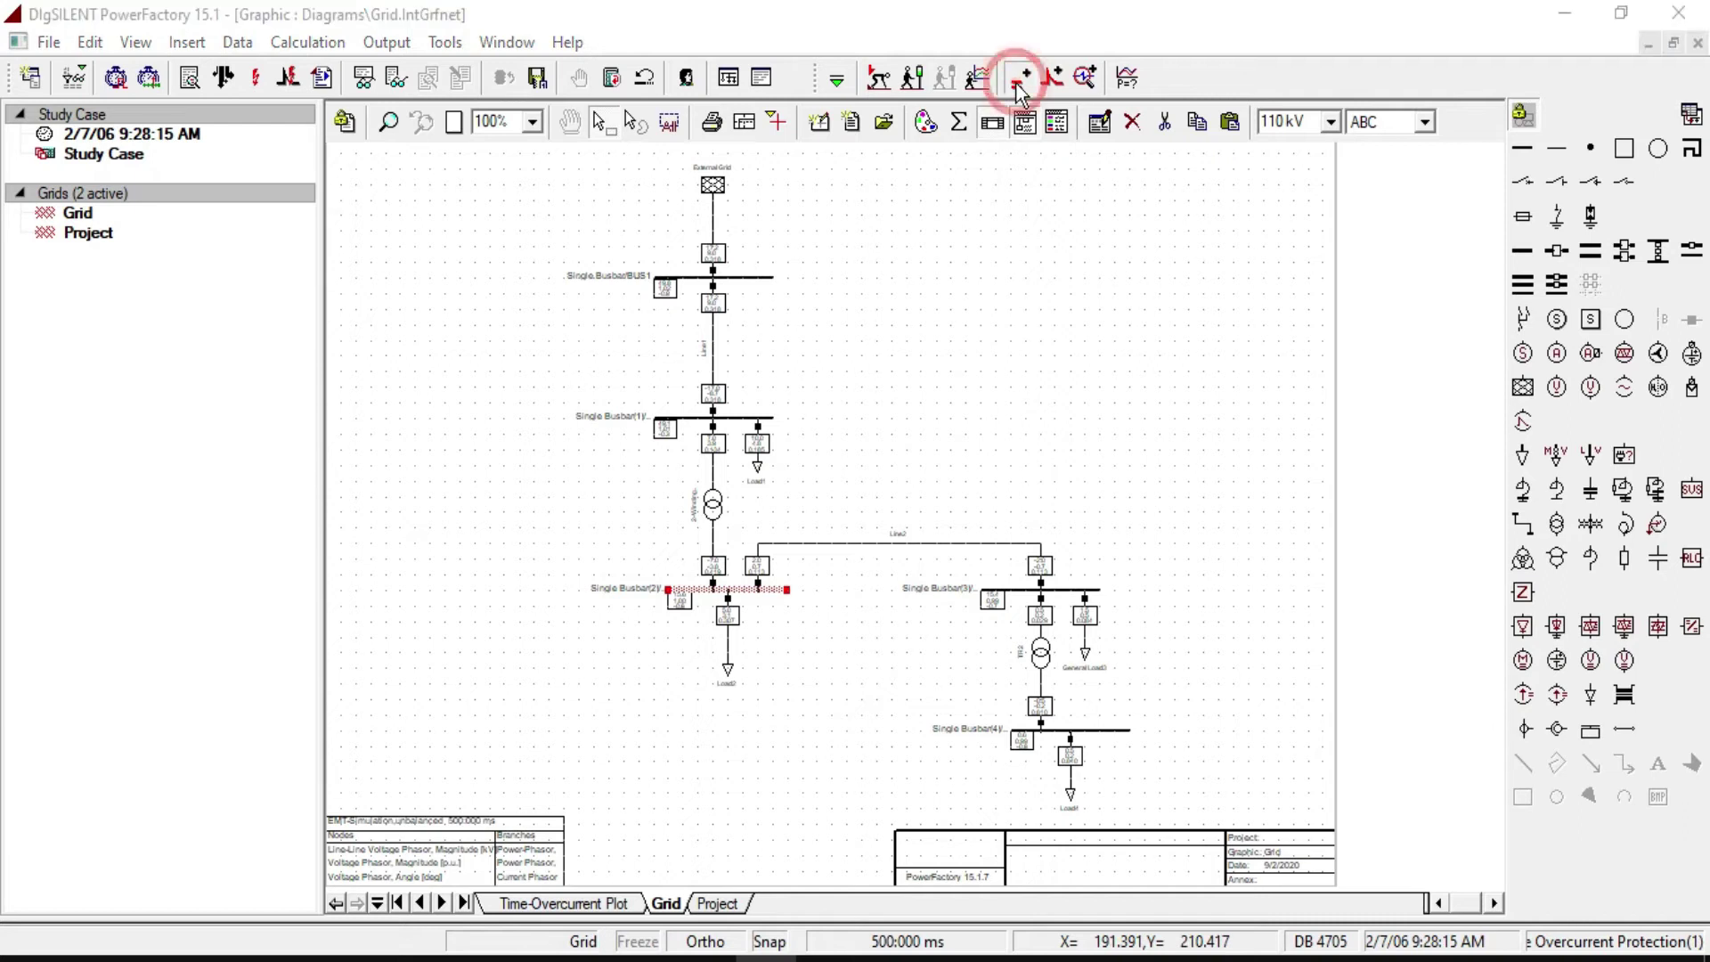
click(379, 373)
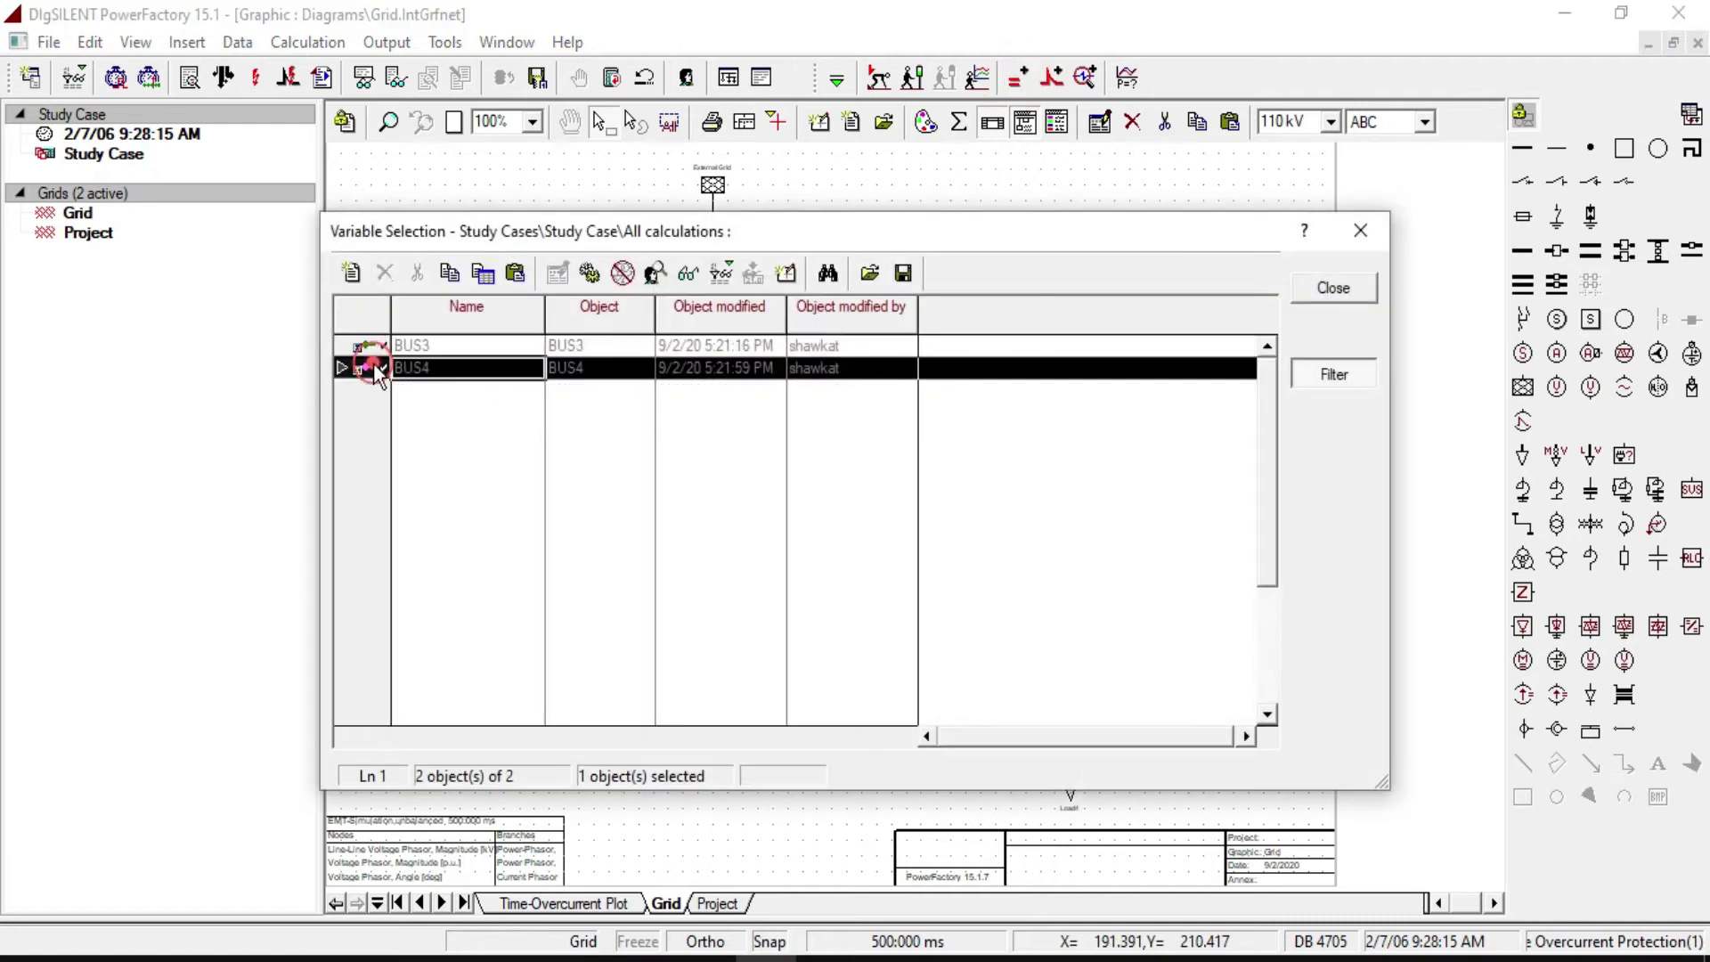
click(1331, 297)
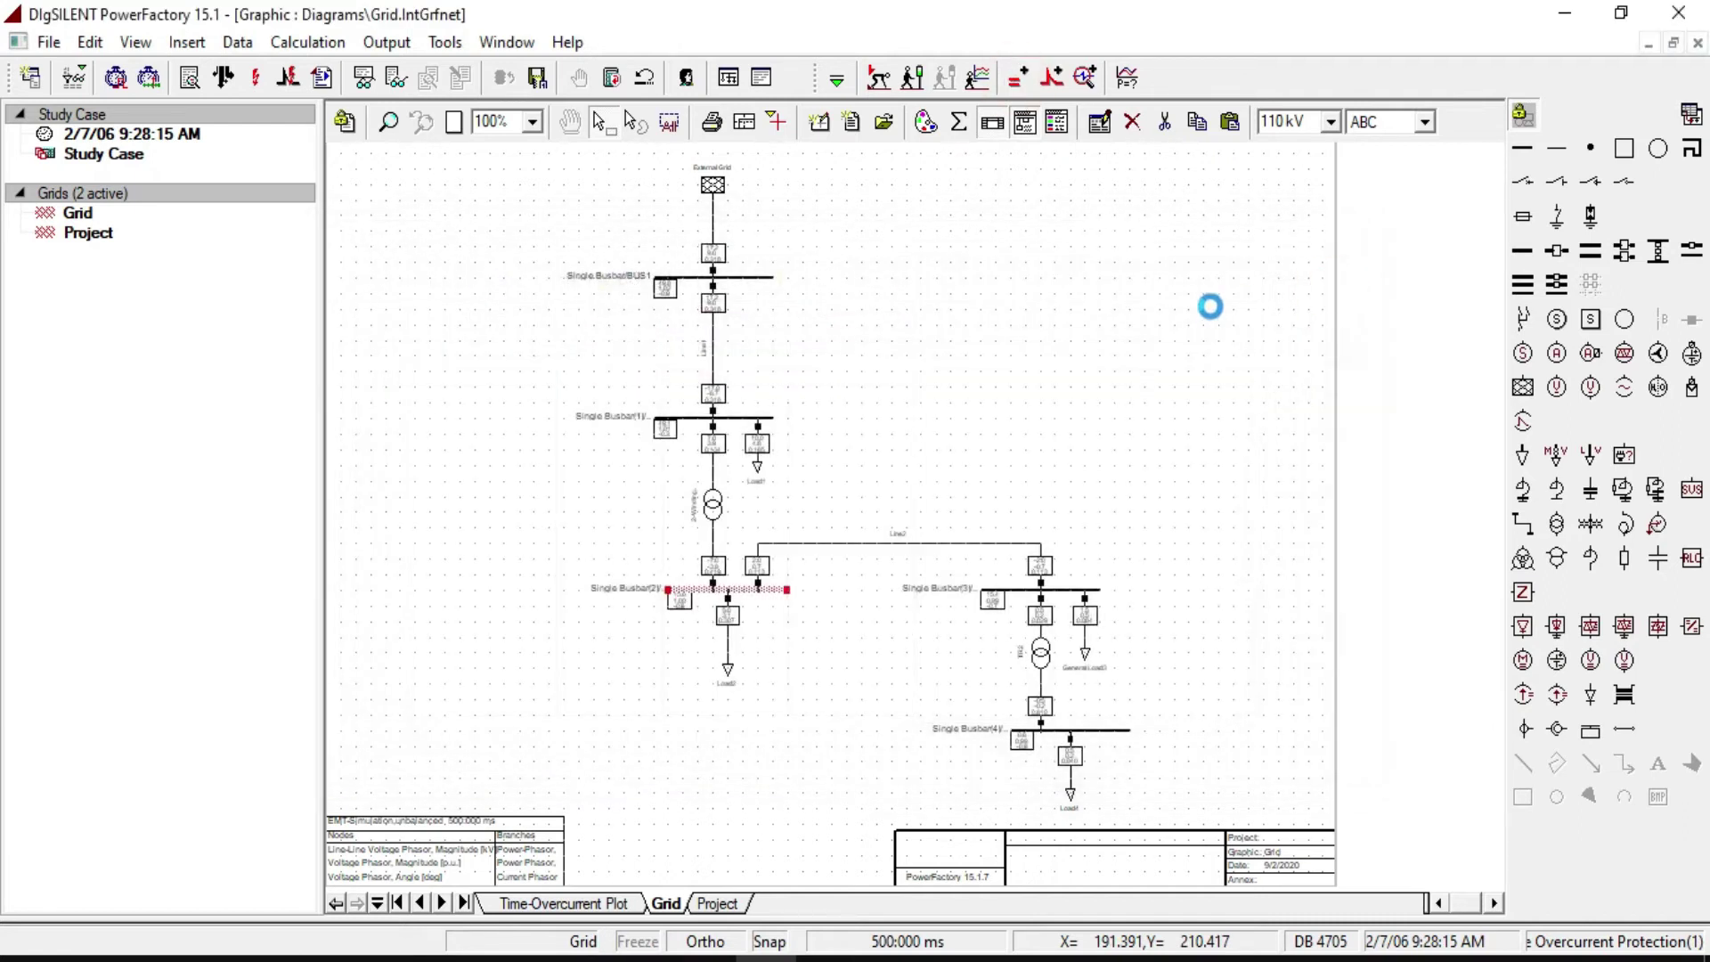
Step: On the Project page, recalculate the initial conditions with the Instantaneous Values (Electromagnetic Transients) method
click(712, 903)
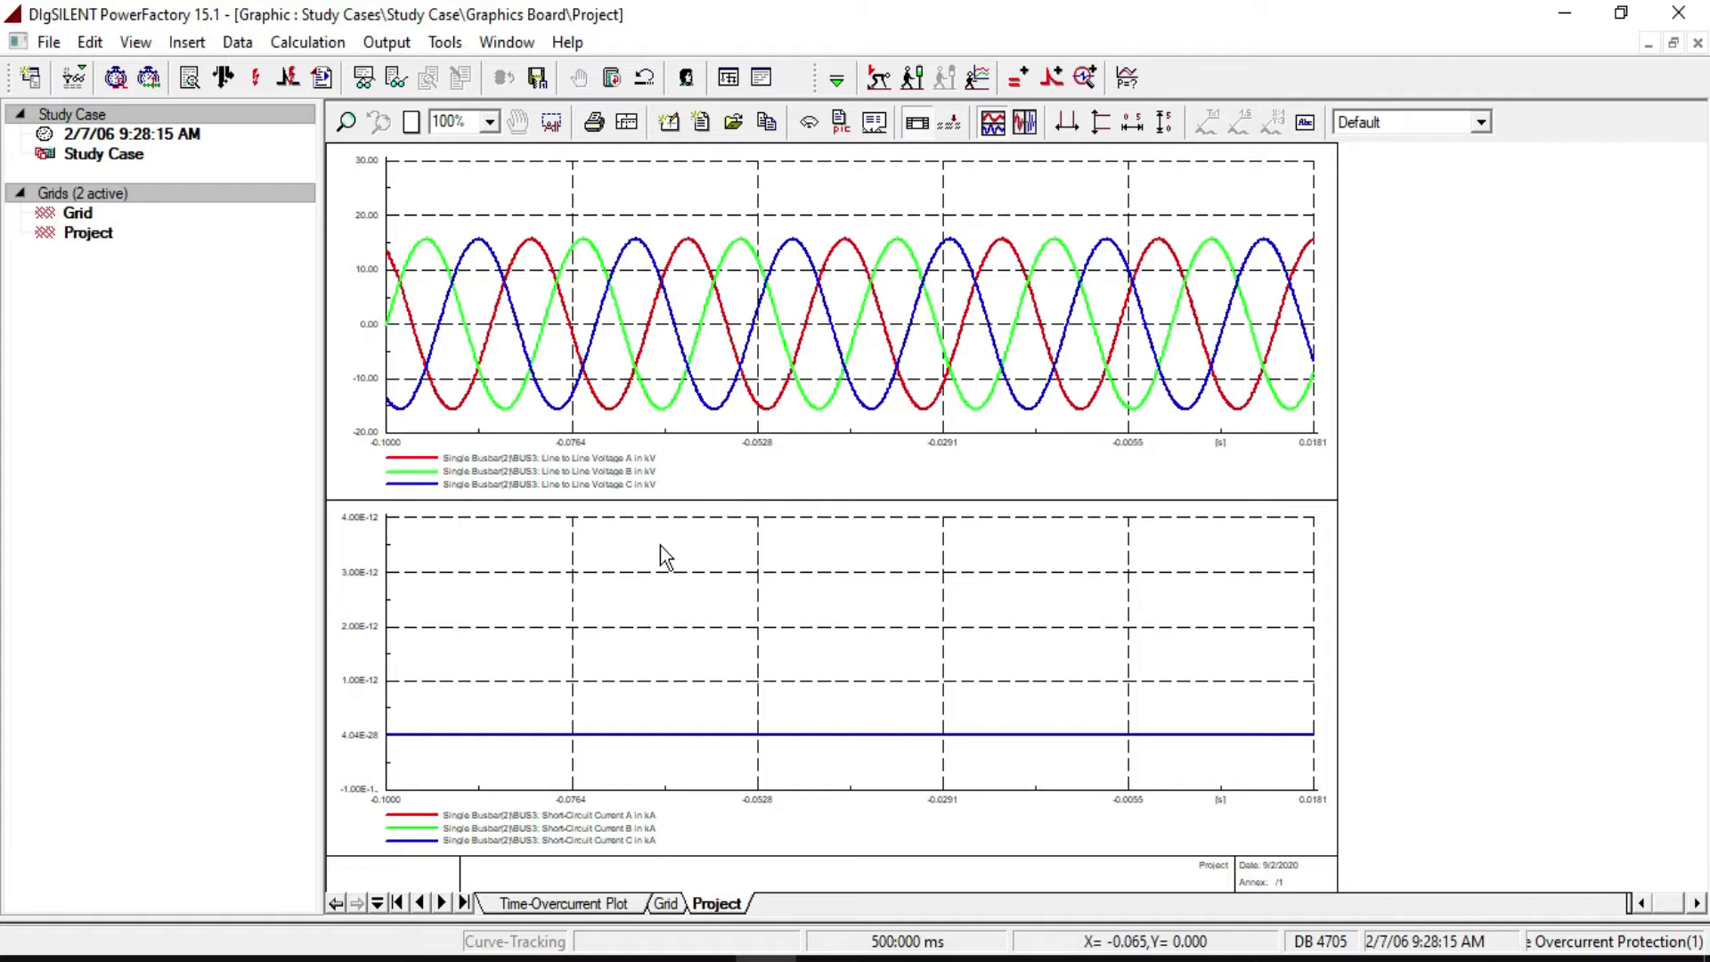
click(887, 82)
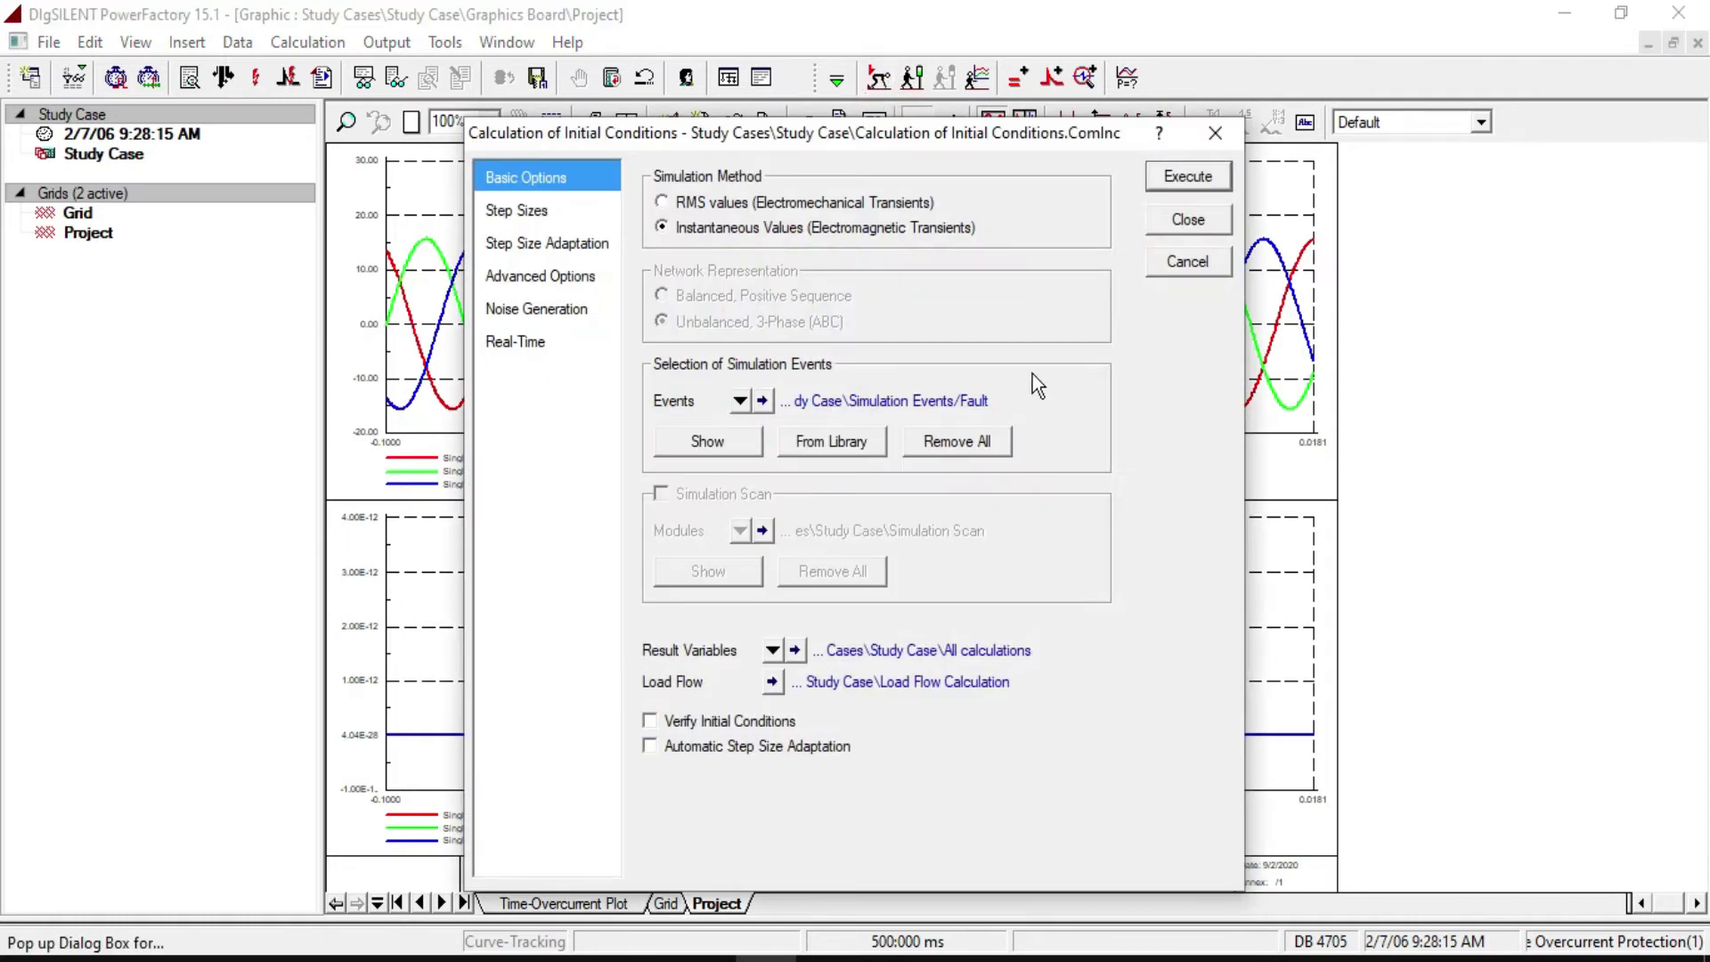
click(1194, 175)
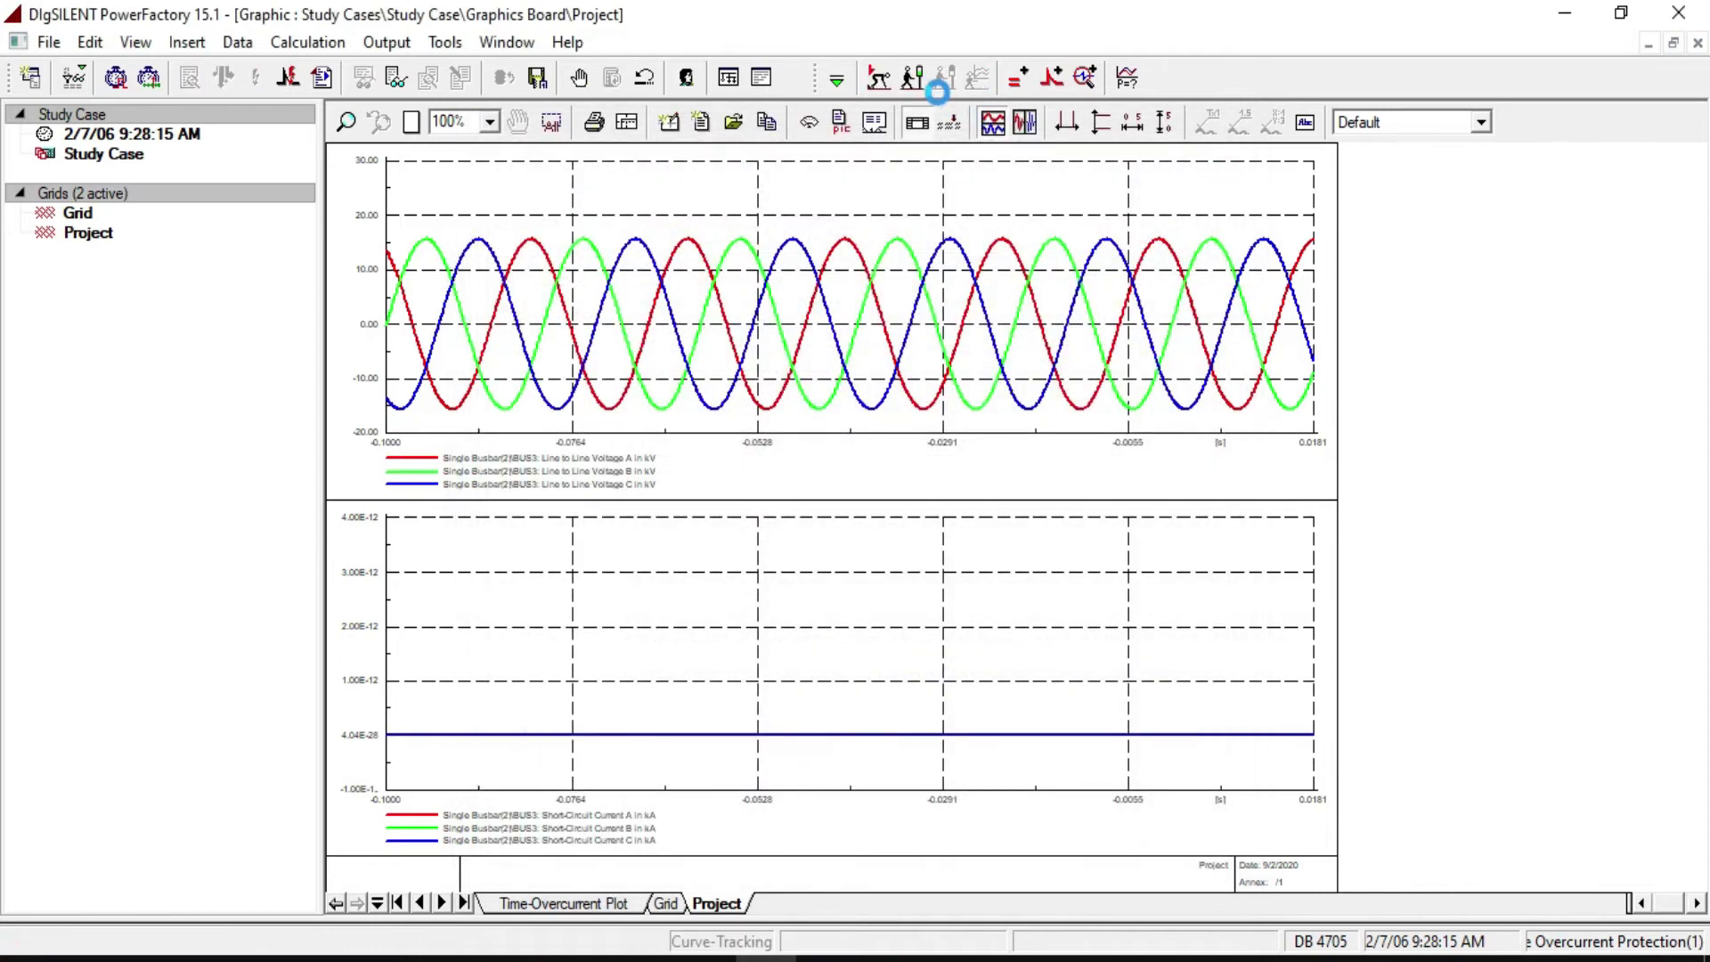
Step: Run the simulation to an absolute stop time of 0.5 s and auto-scale the y and x axes of both subplots
click(912, 78)
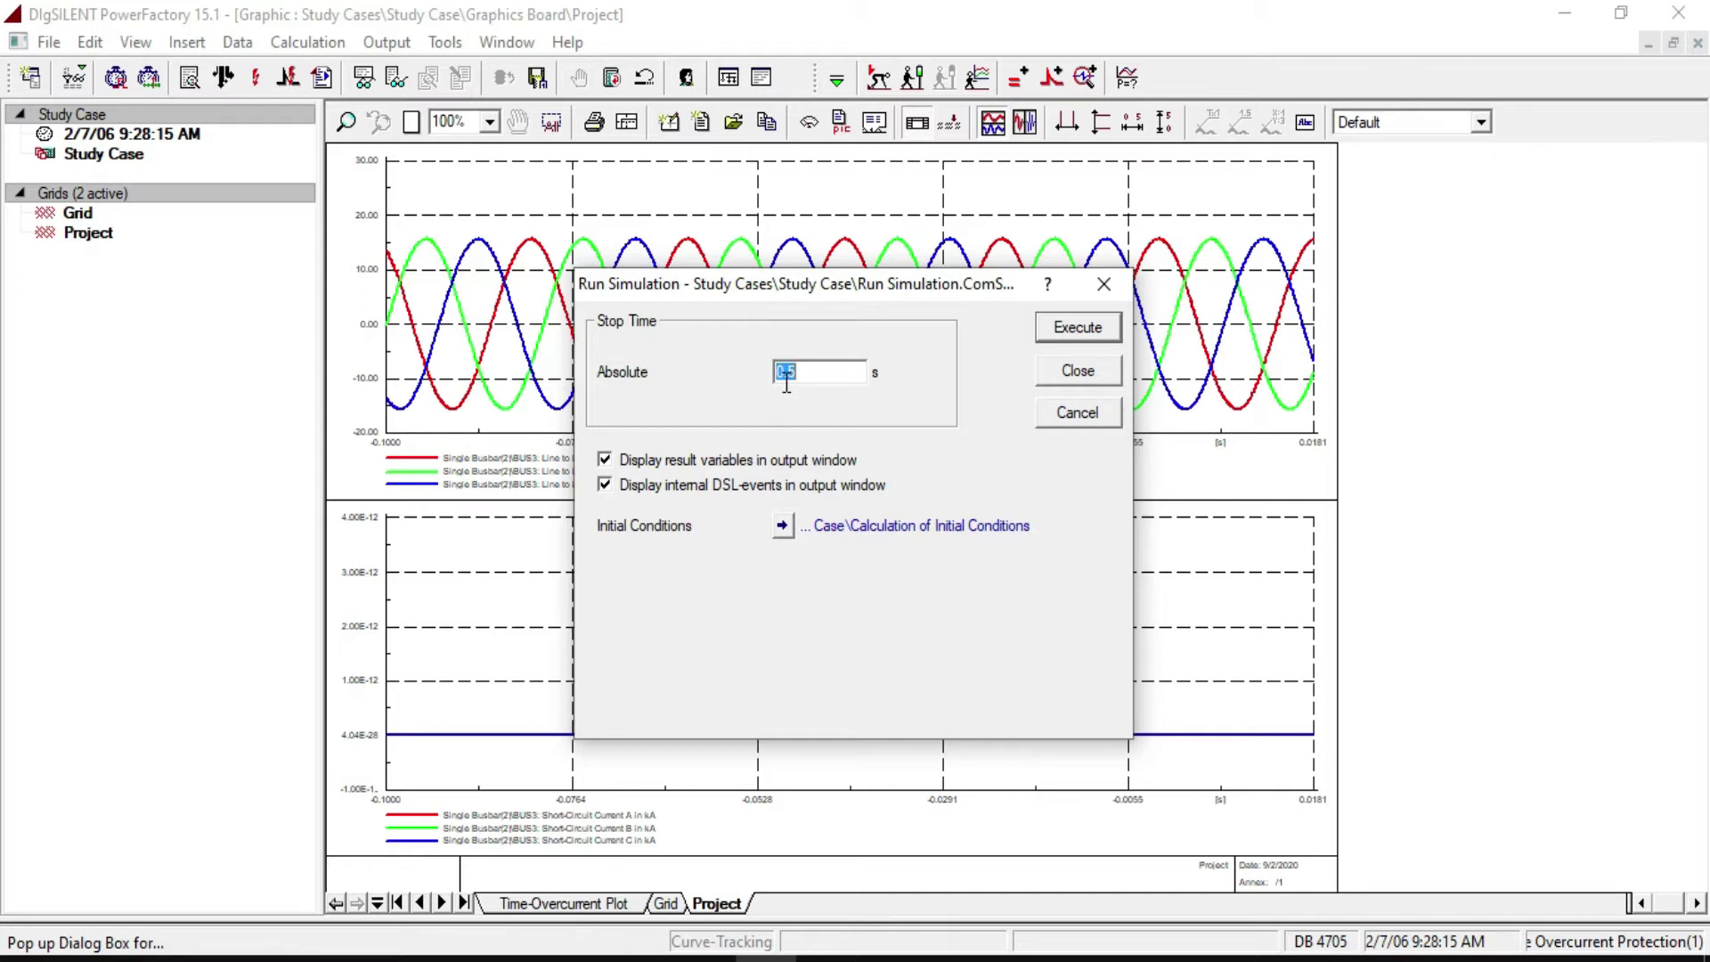
drag(815, 372, 736, 370)
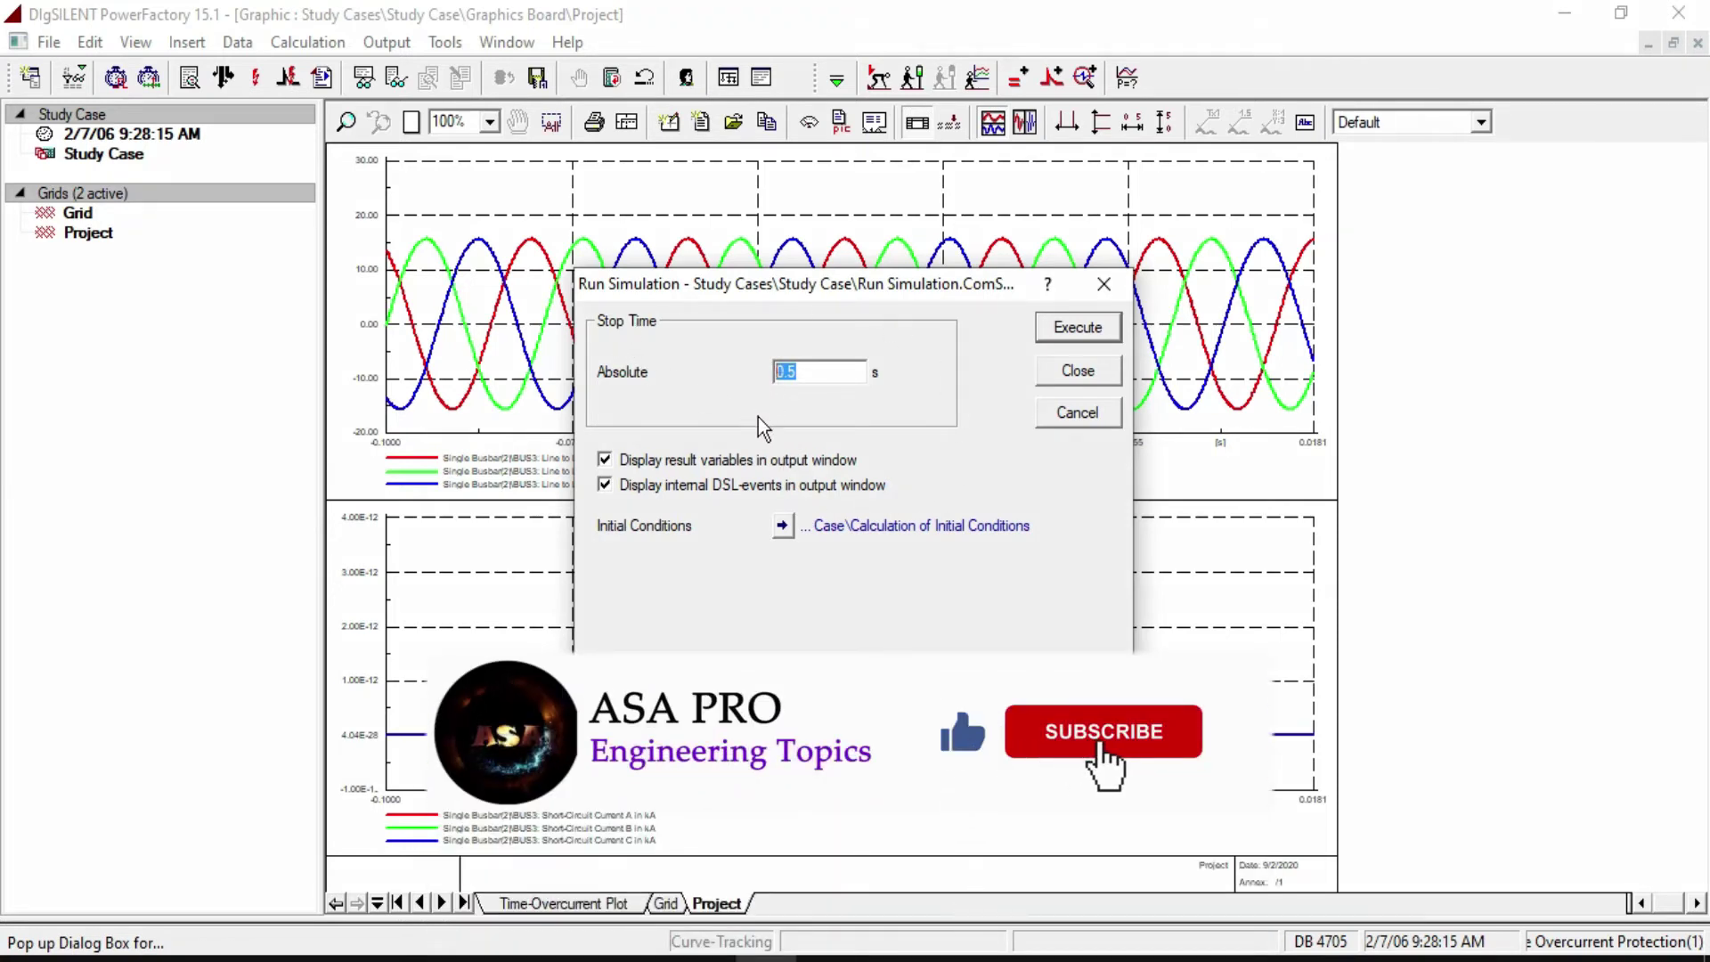
click(810, 371)
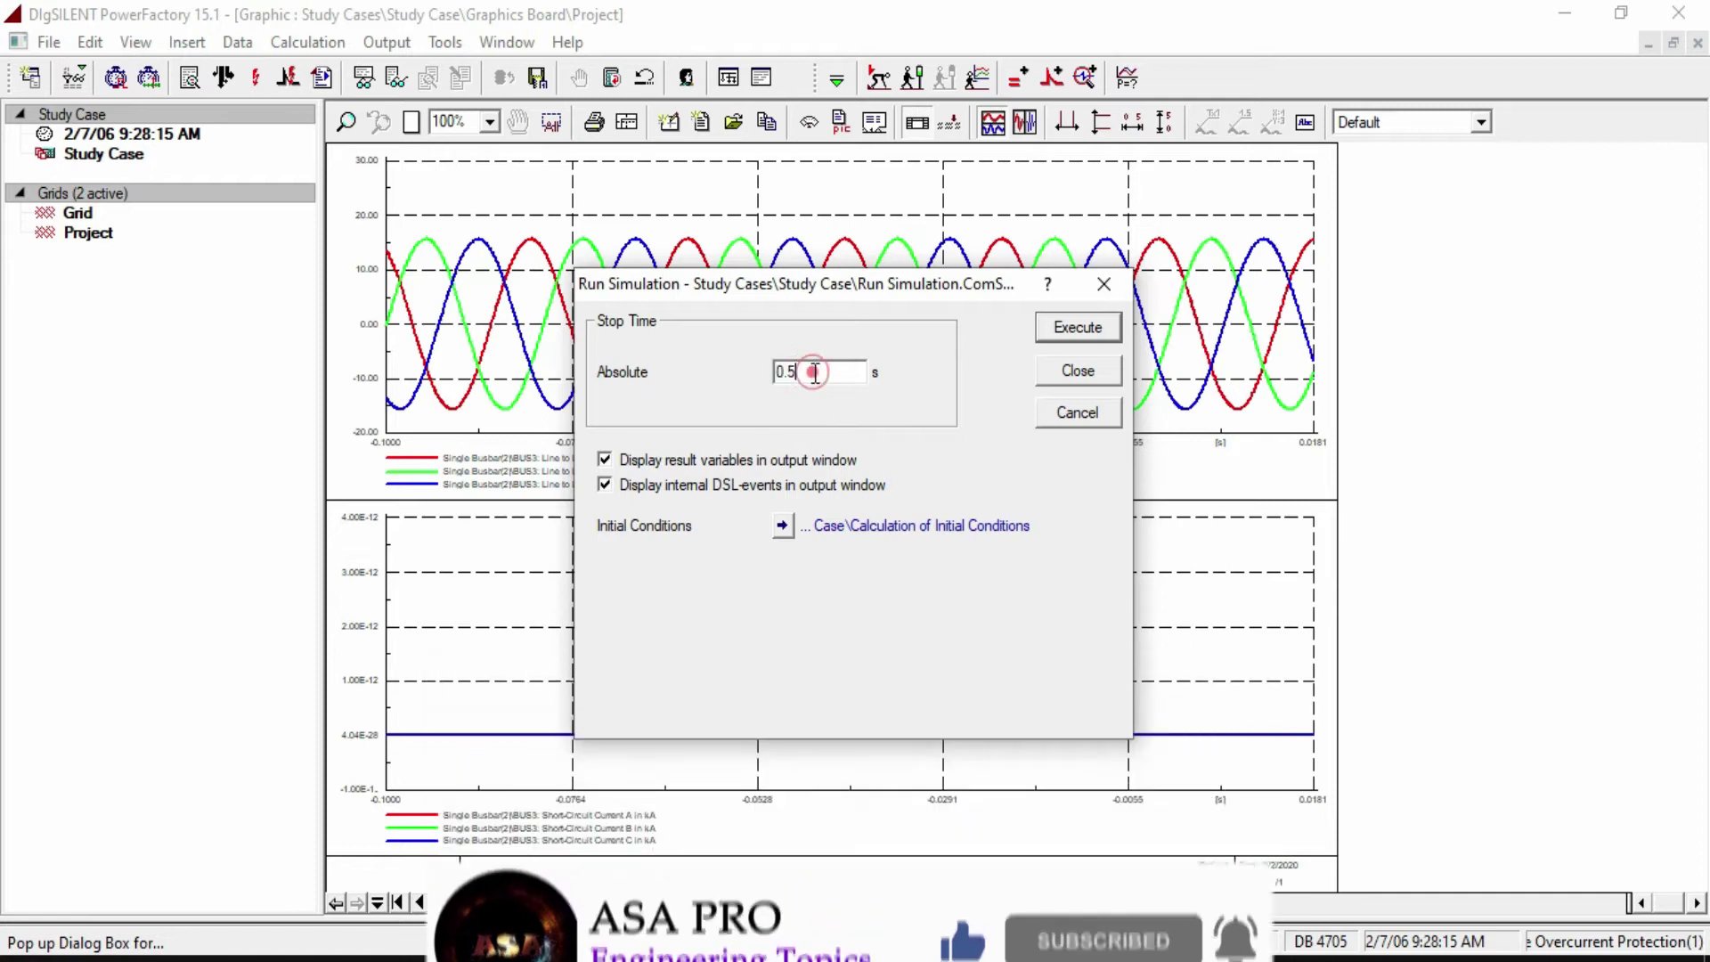
click(1075, 329)
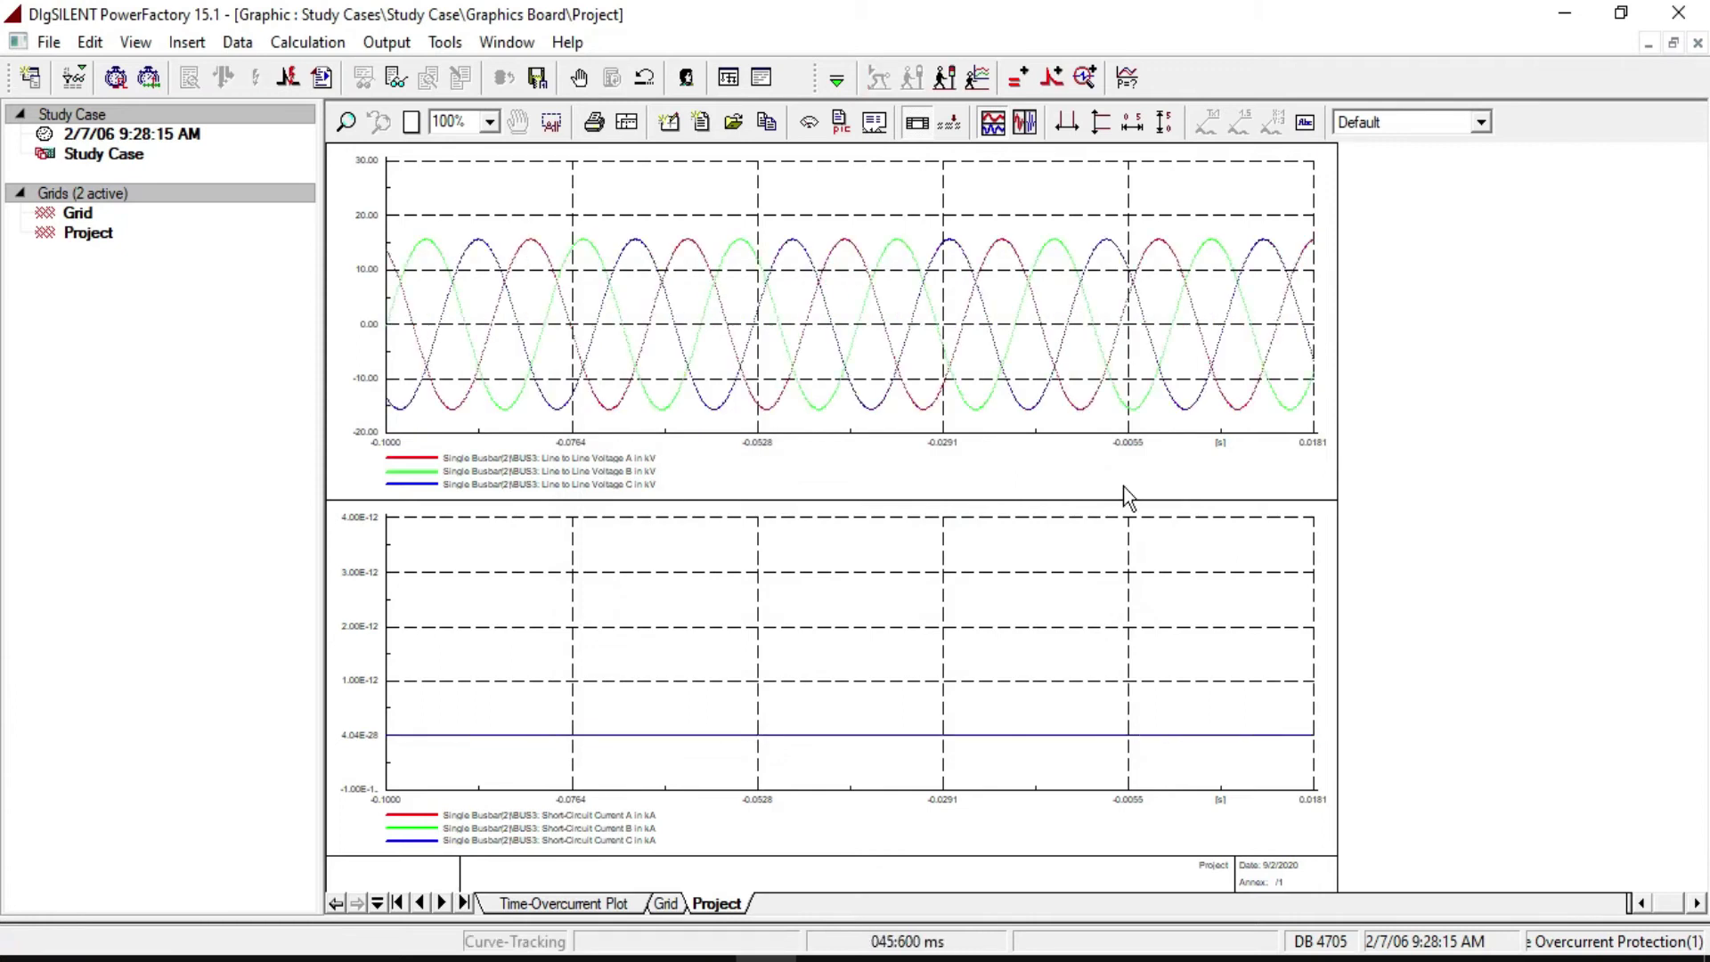
click(1163, 124)
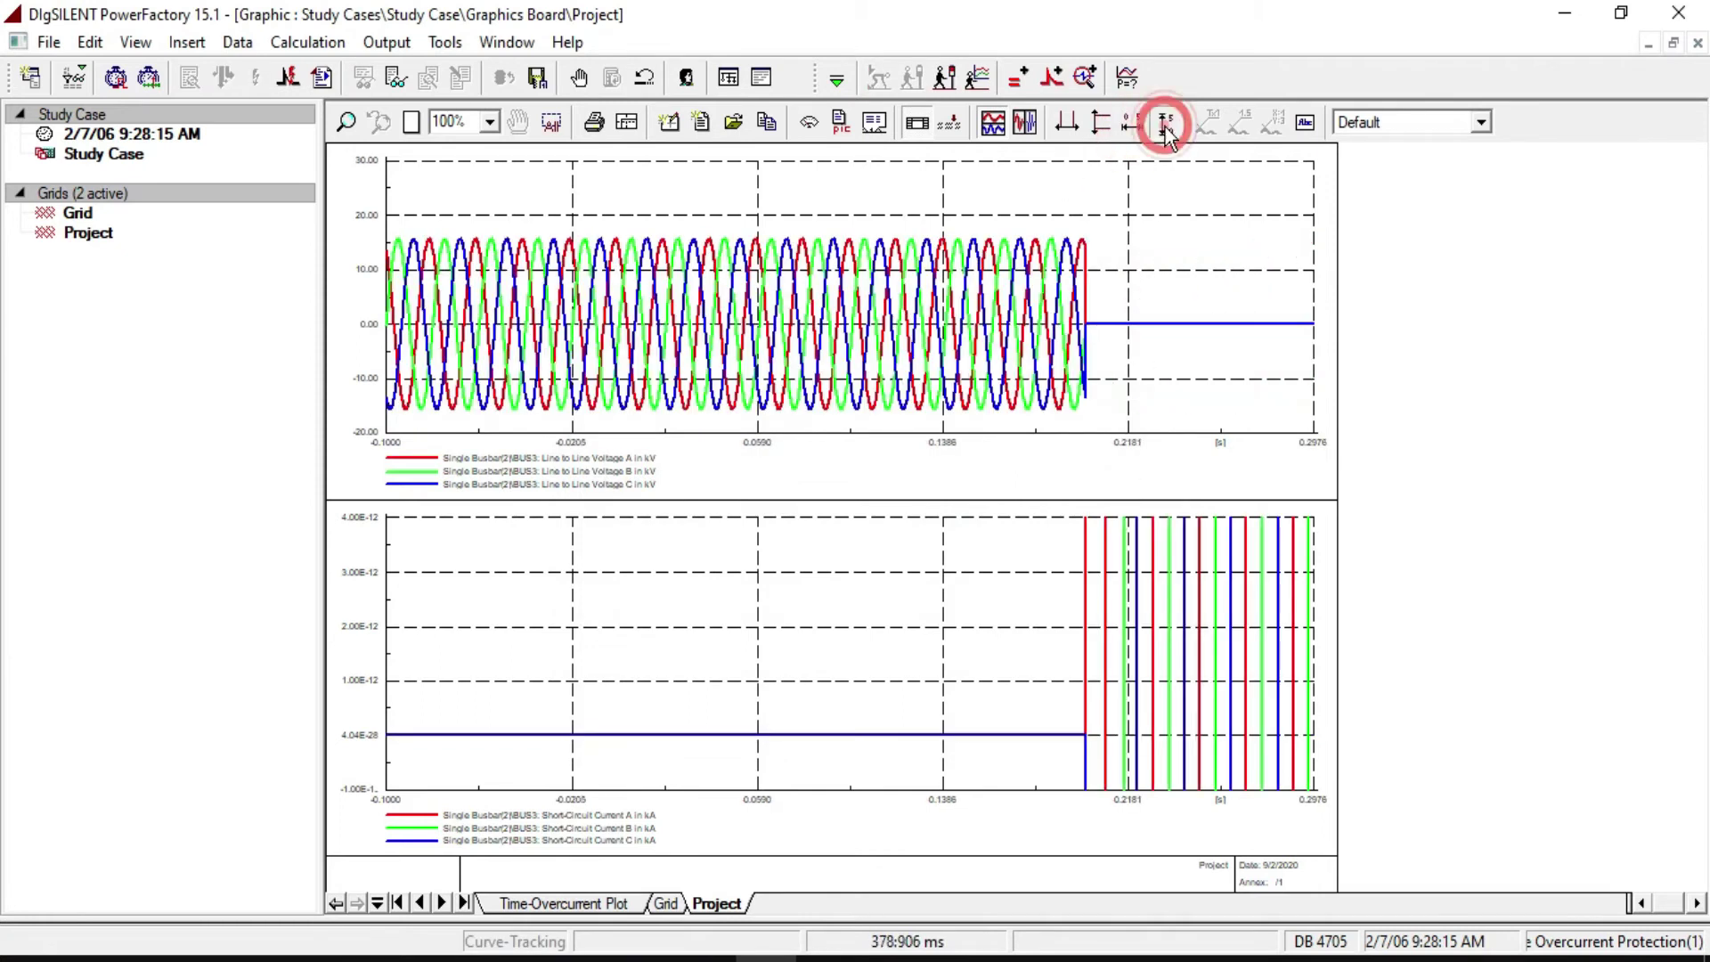
click(1130, 335)
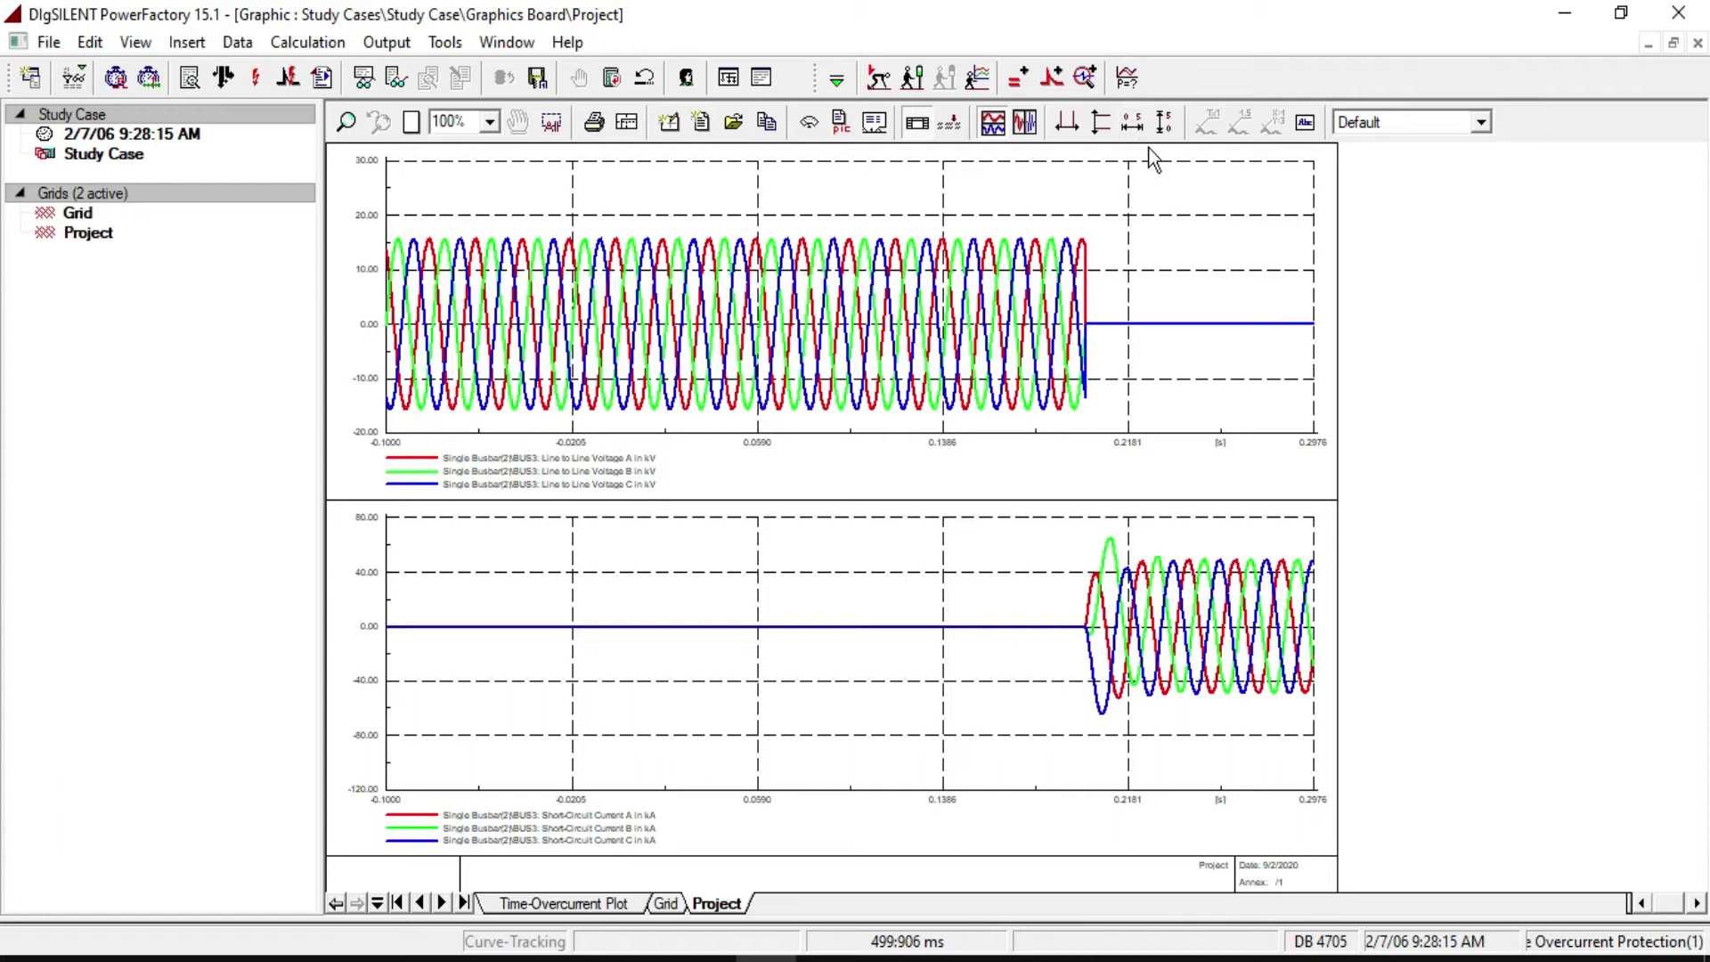
click(1132, 122)
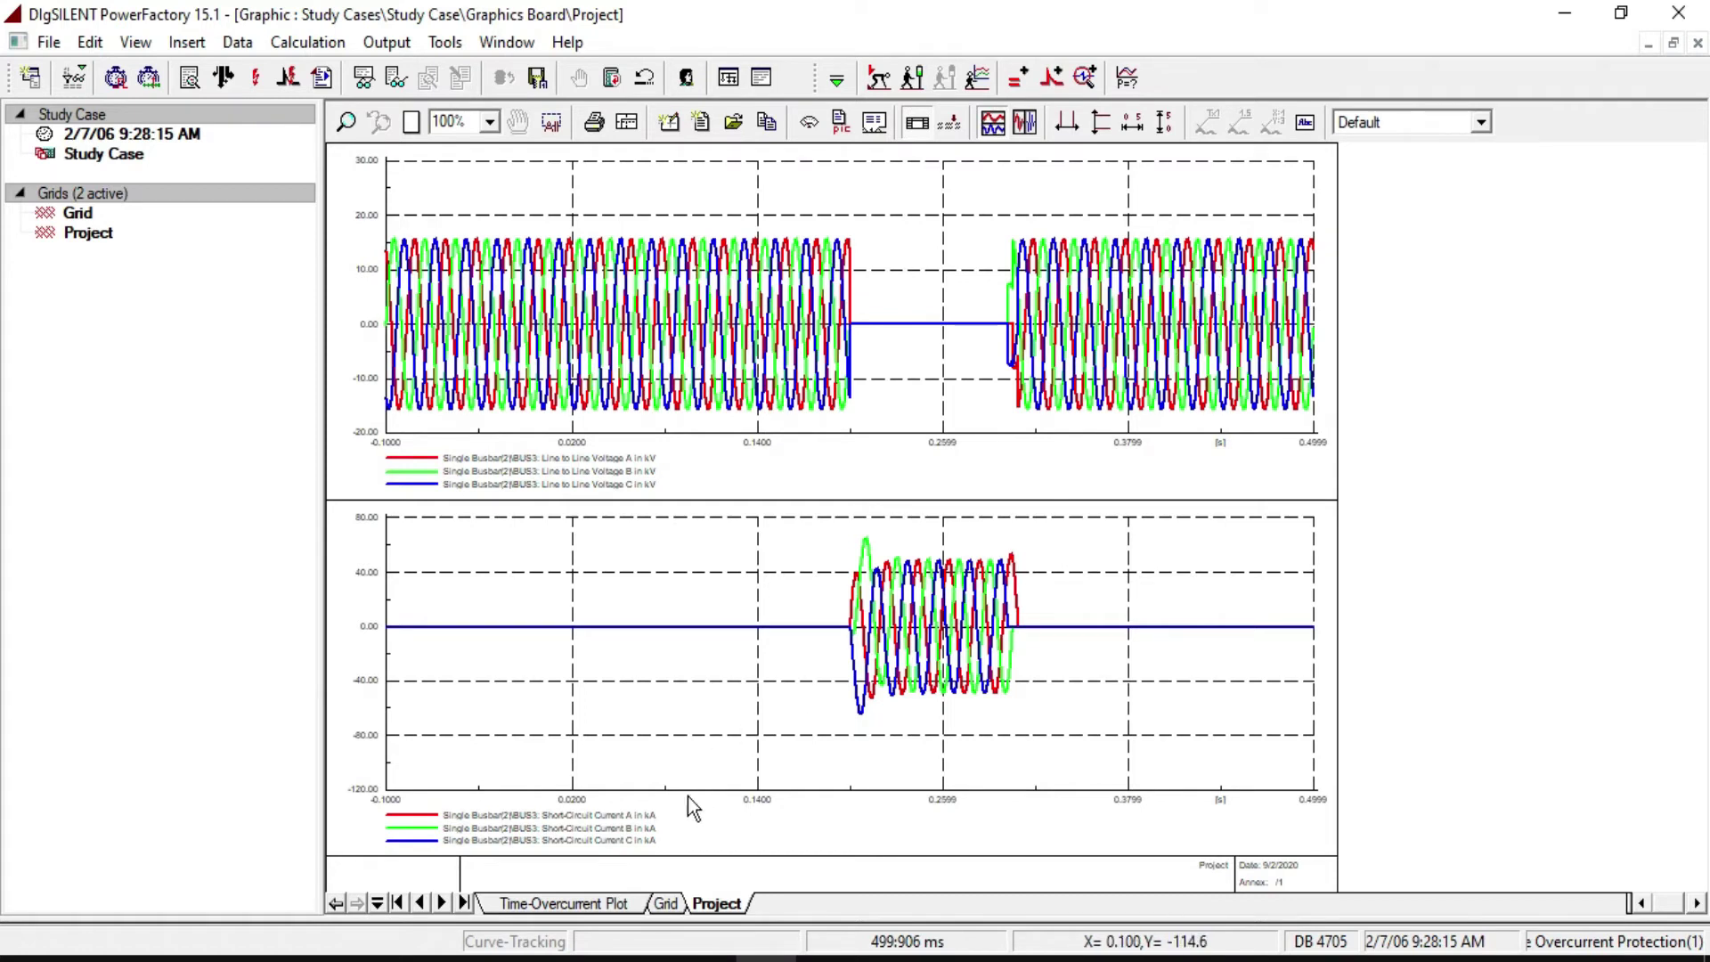
Step: On the Grid diagram, define a short-circuit event on BUS3 as a Single Phase to Ground Fault on phase b
click(665, 904)
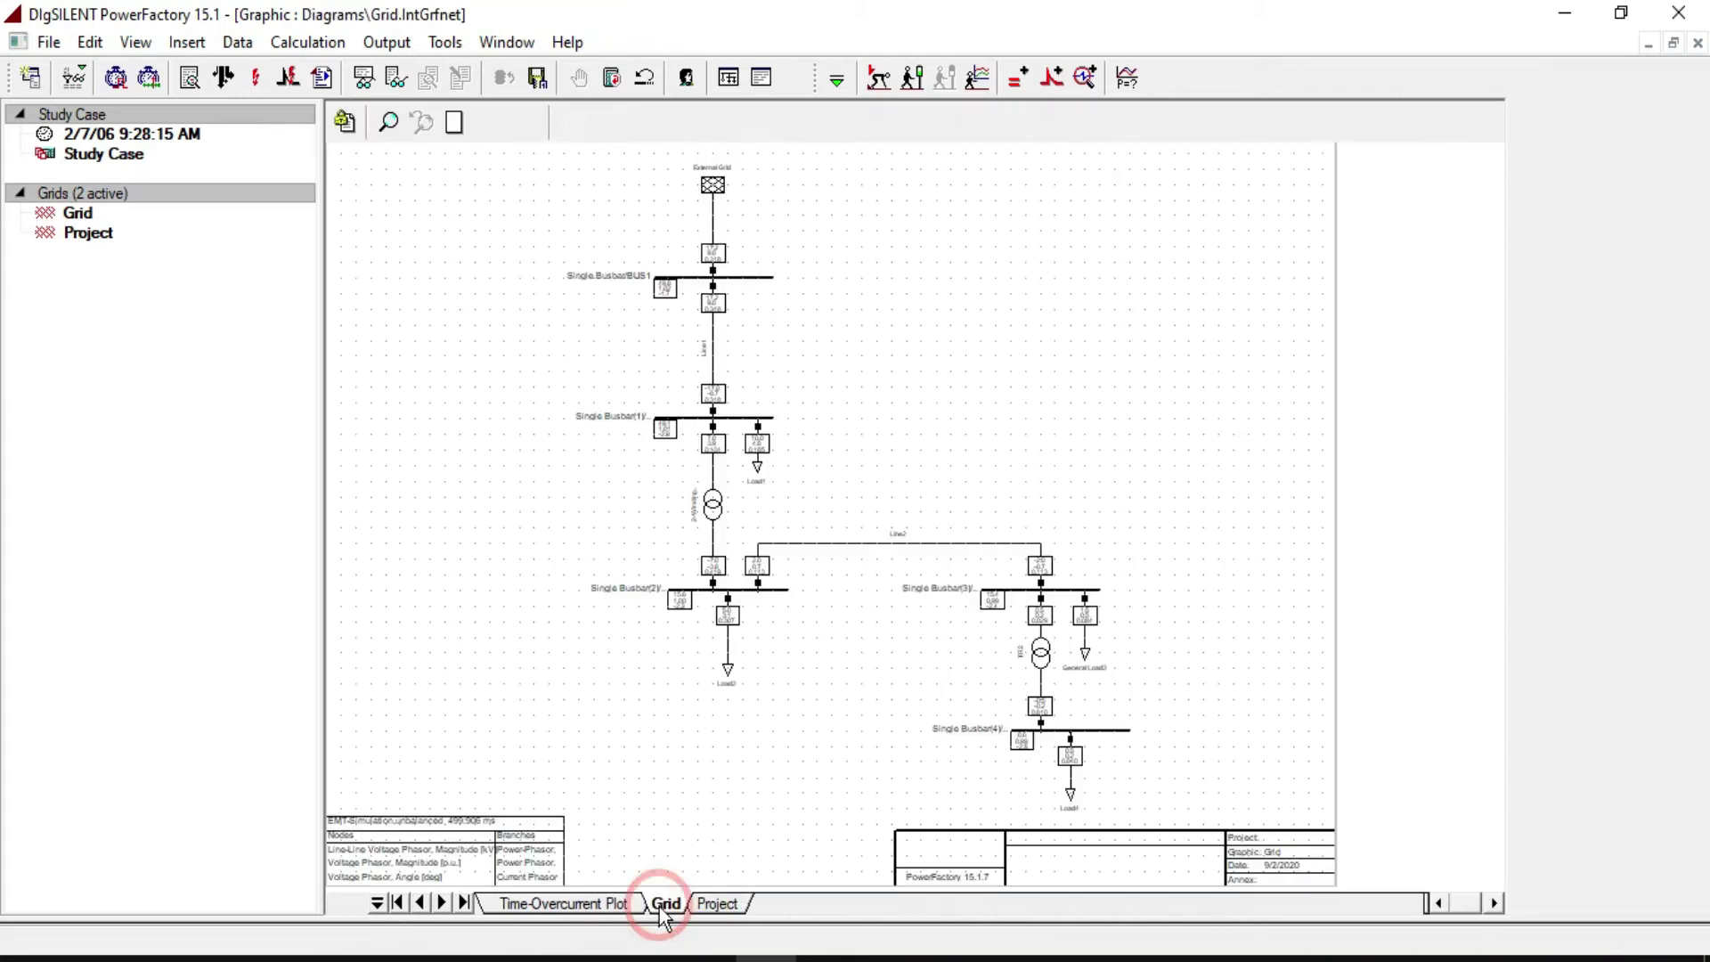
right_click(758, 596)
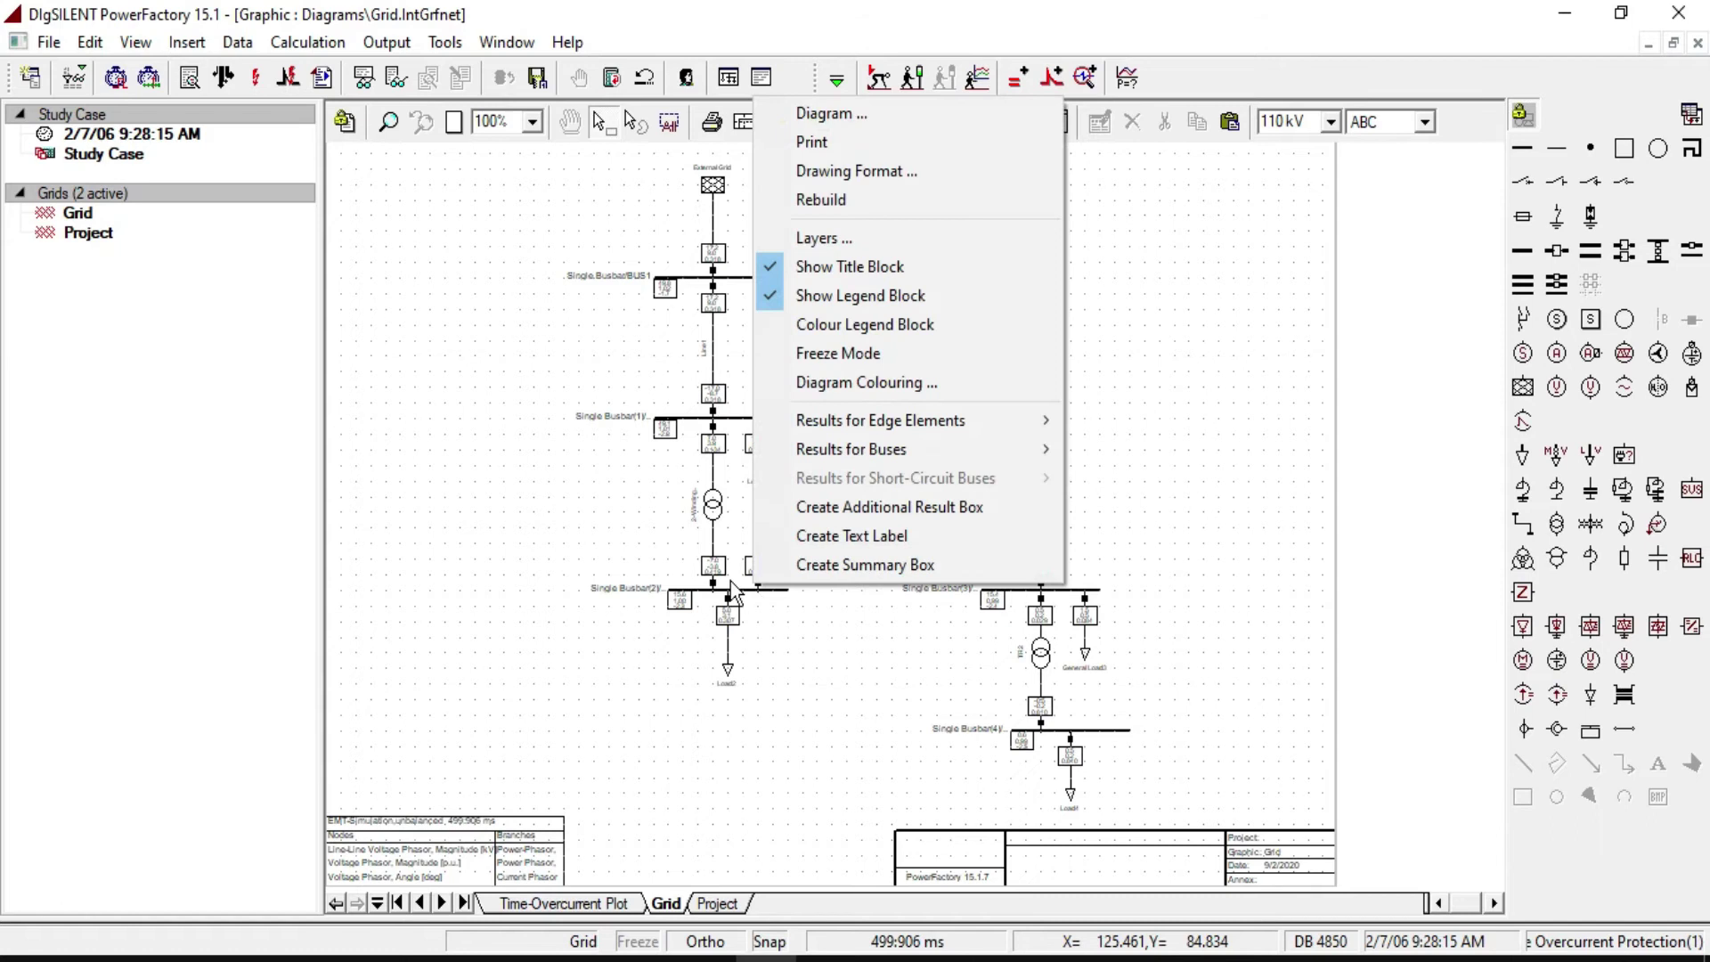
right_click(732, 592)
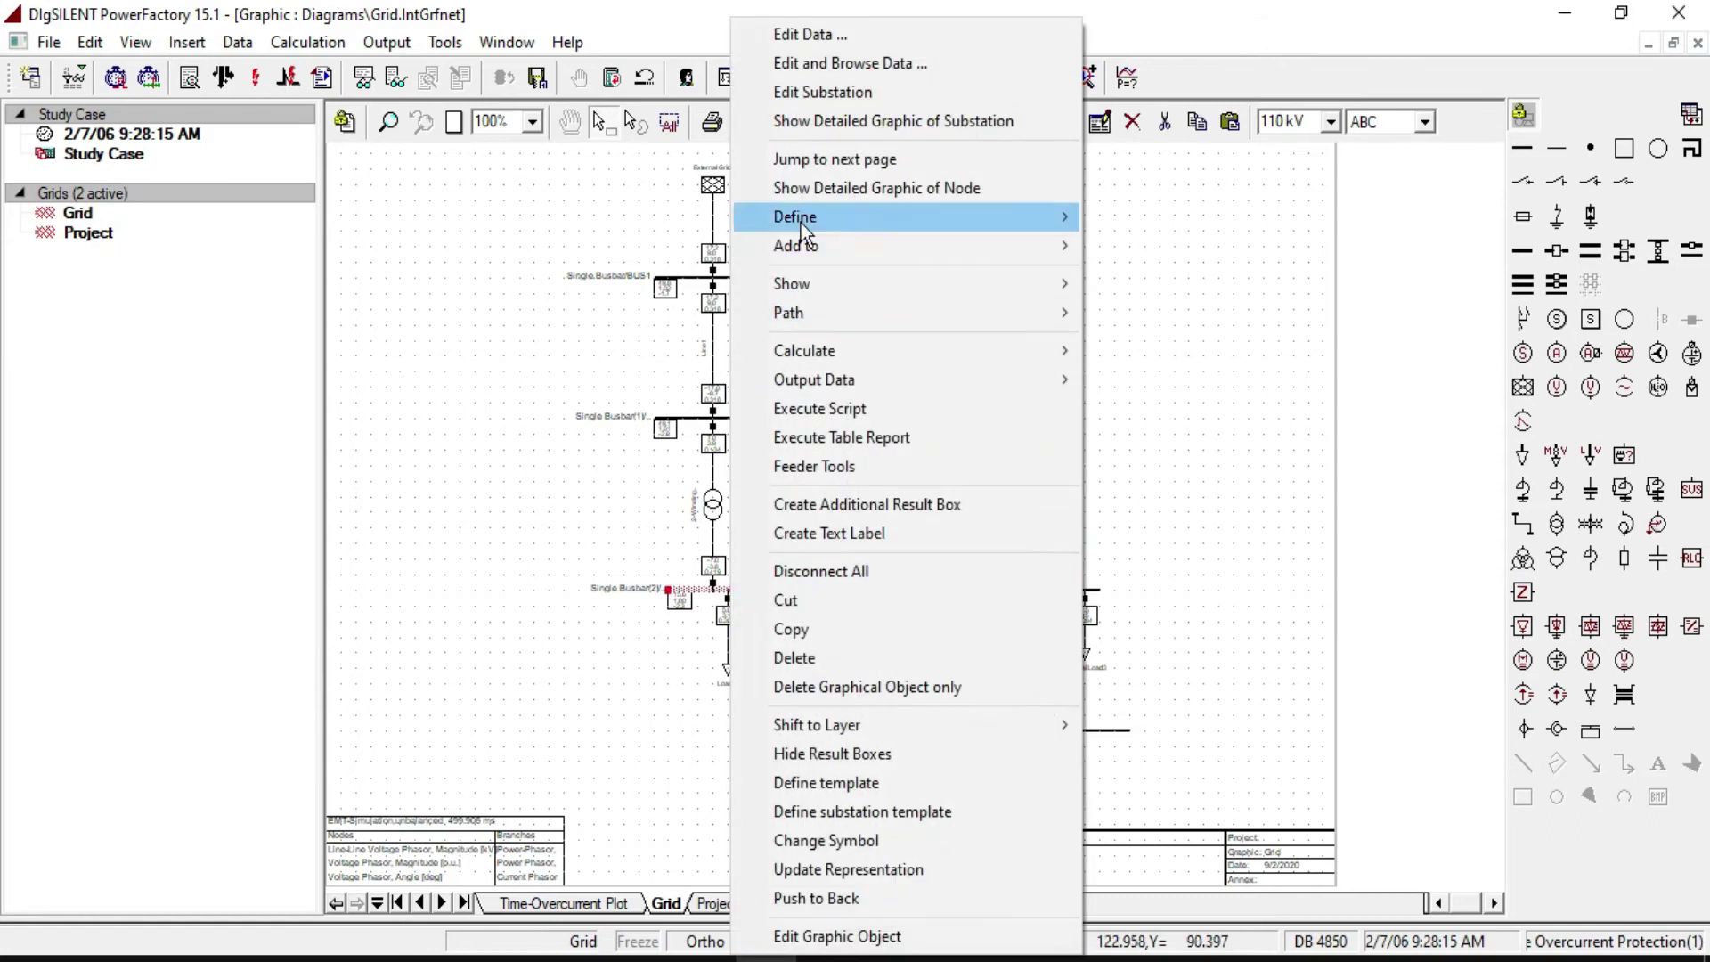
mouse_move(915, 219)
click(1147, 216)
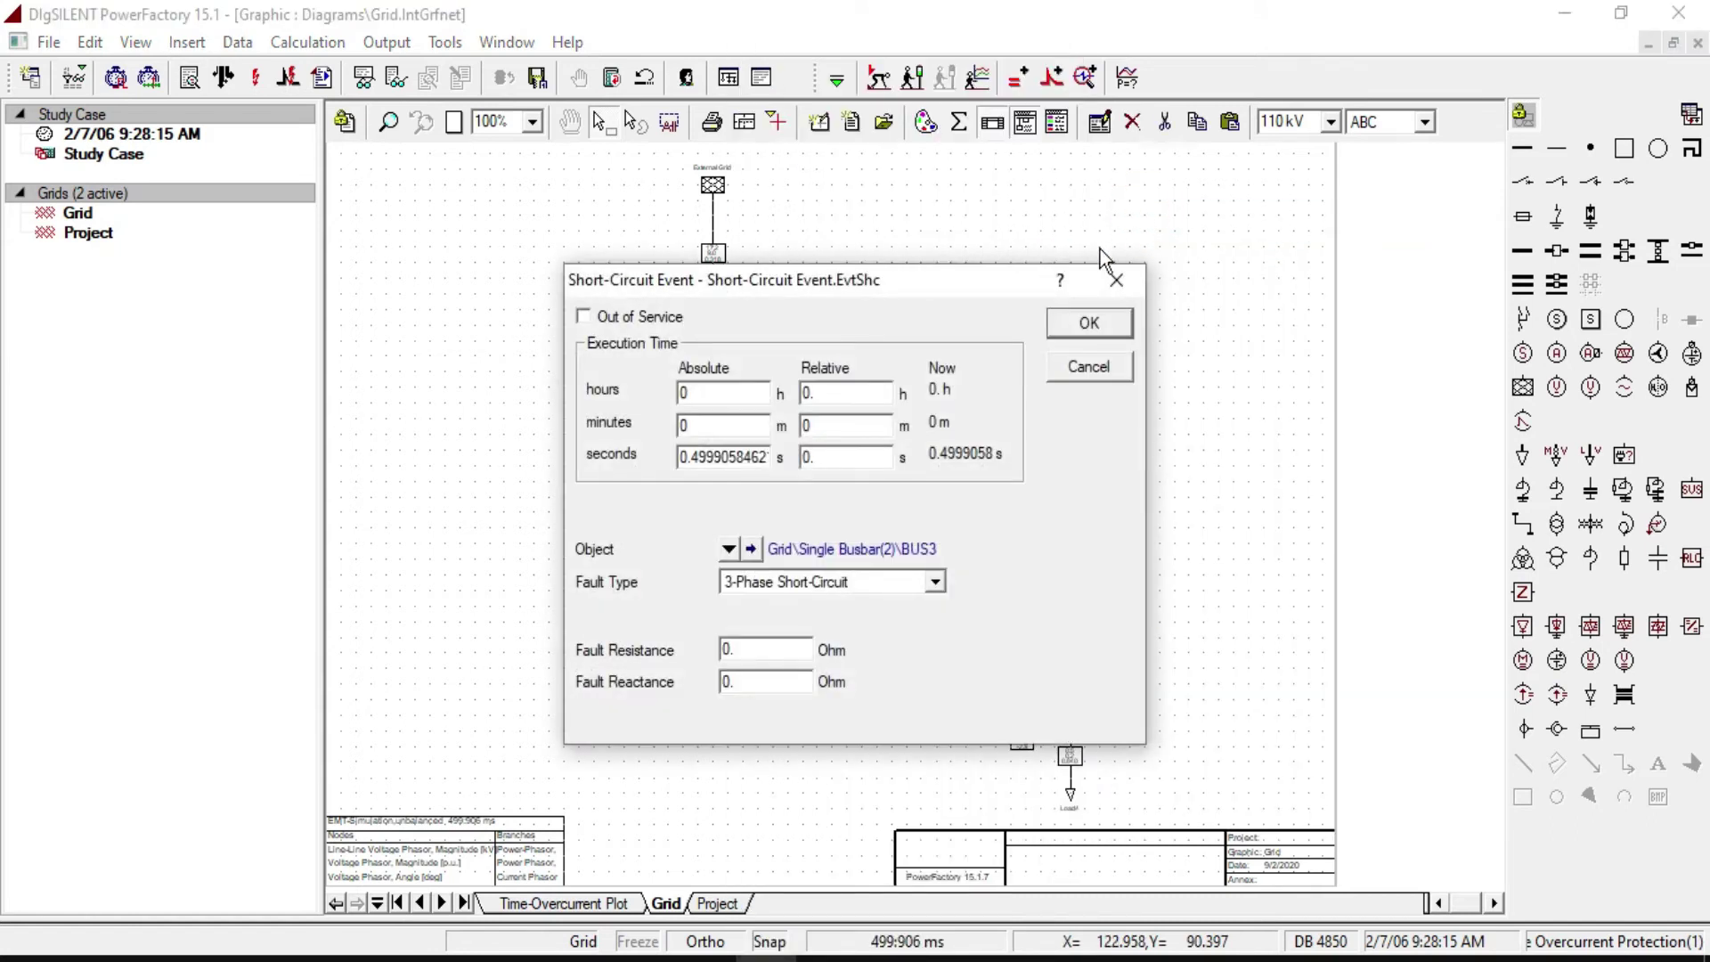
click(761, 588)
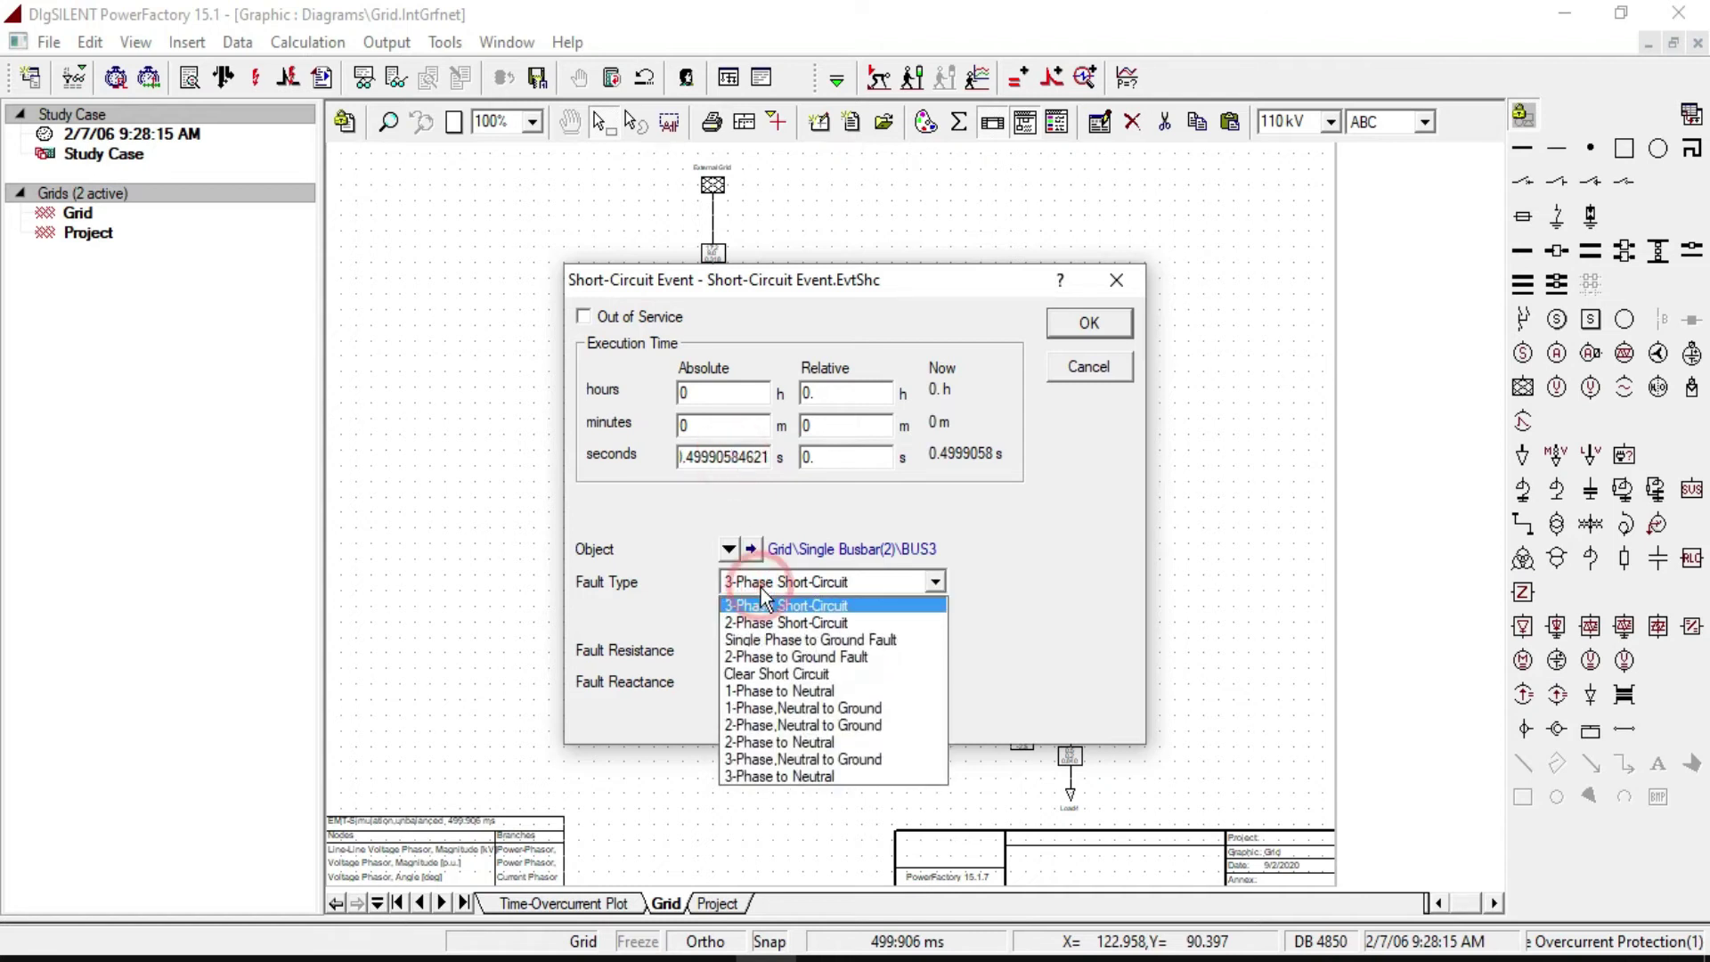
click(763, 639)
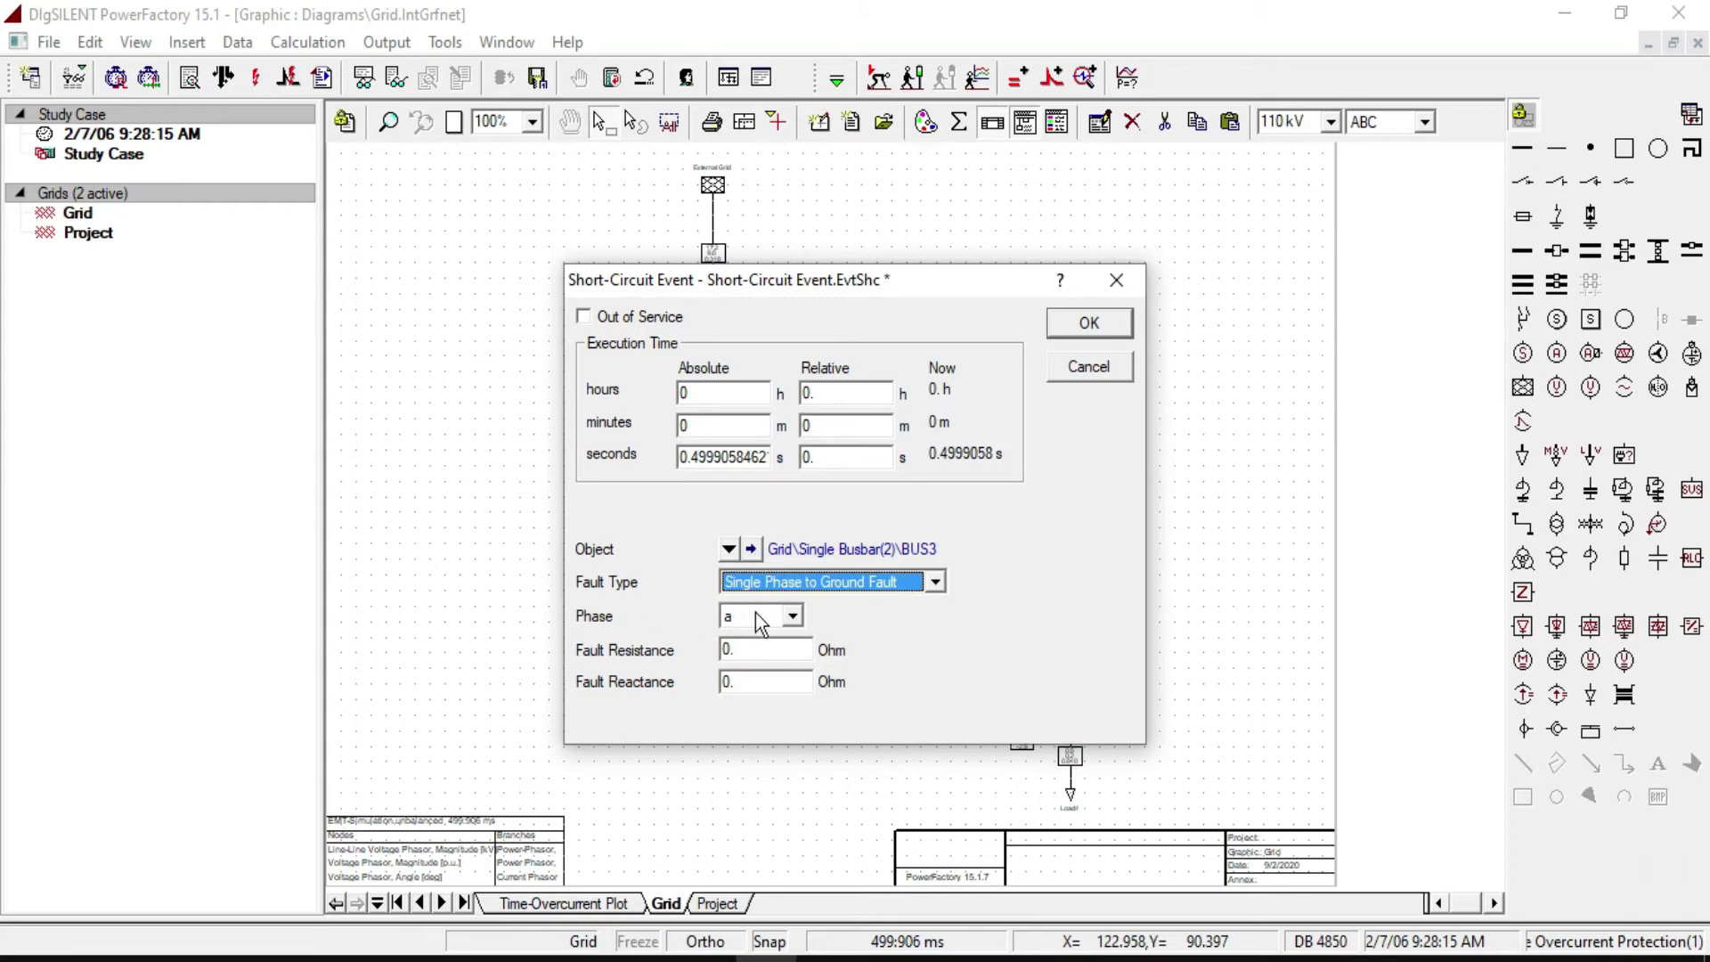
click(793, 615)
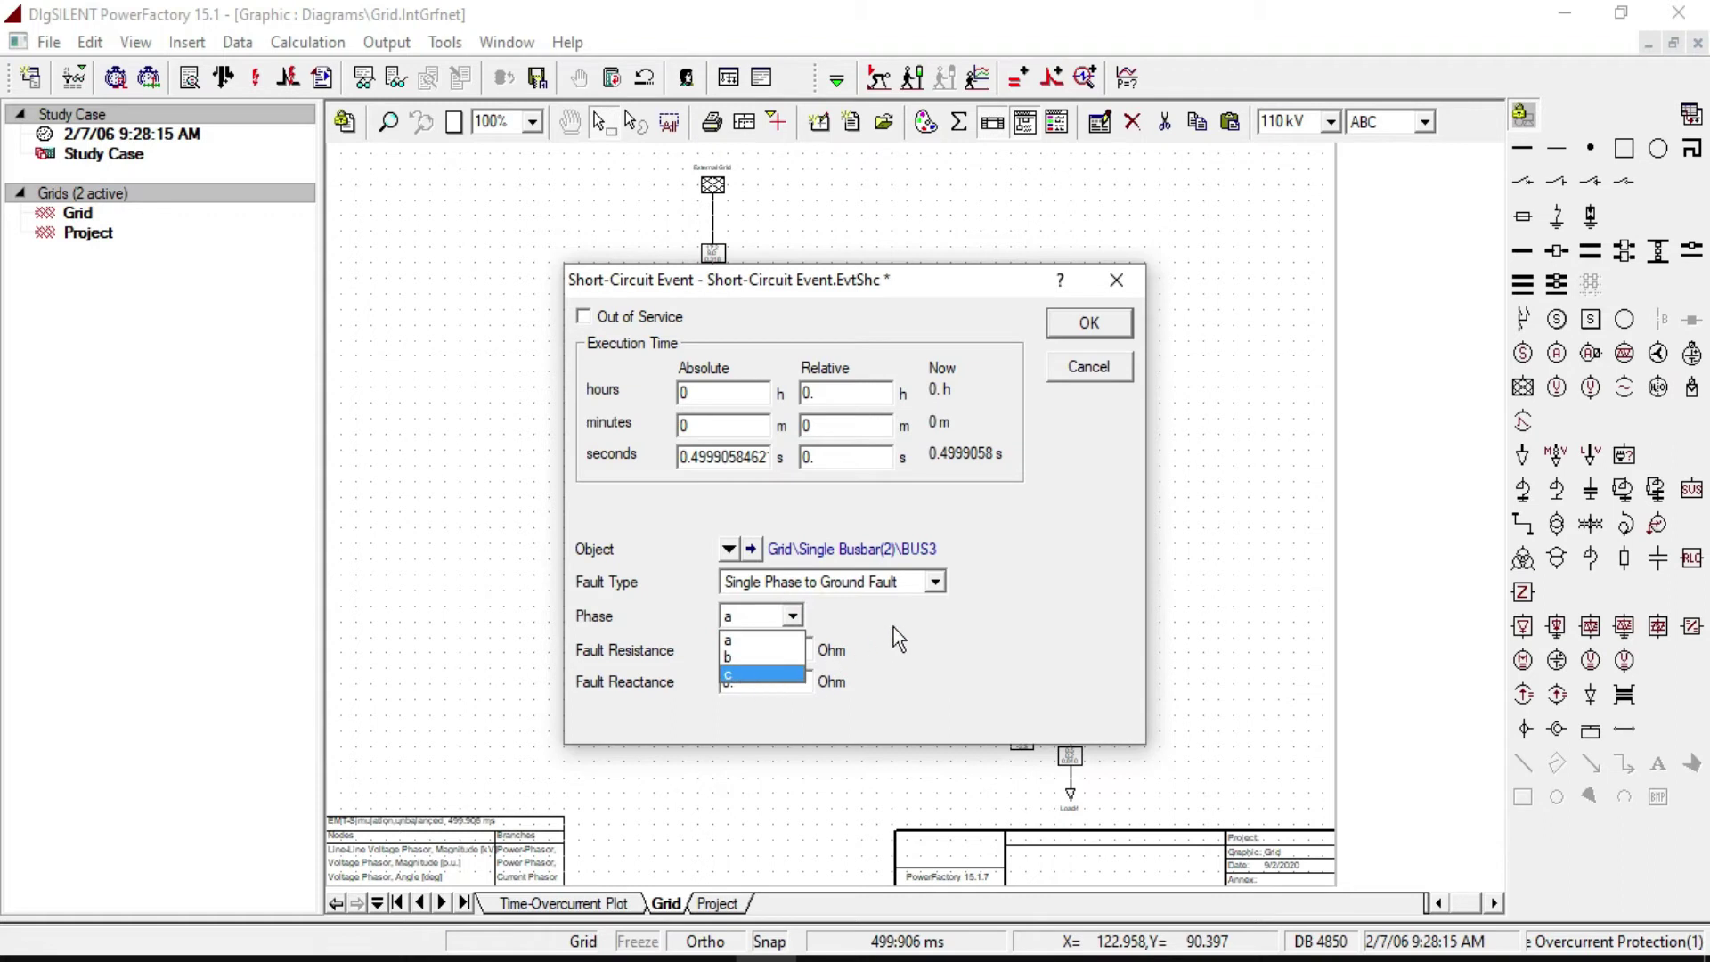
click(740, 658)
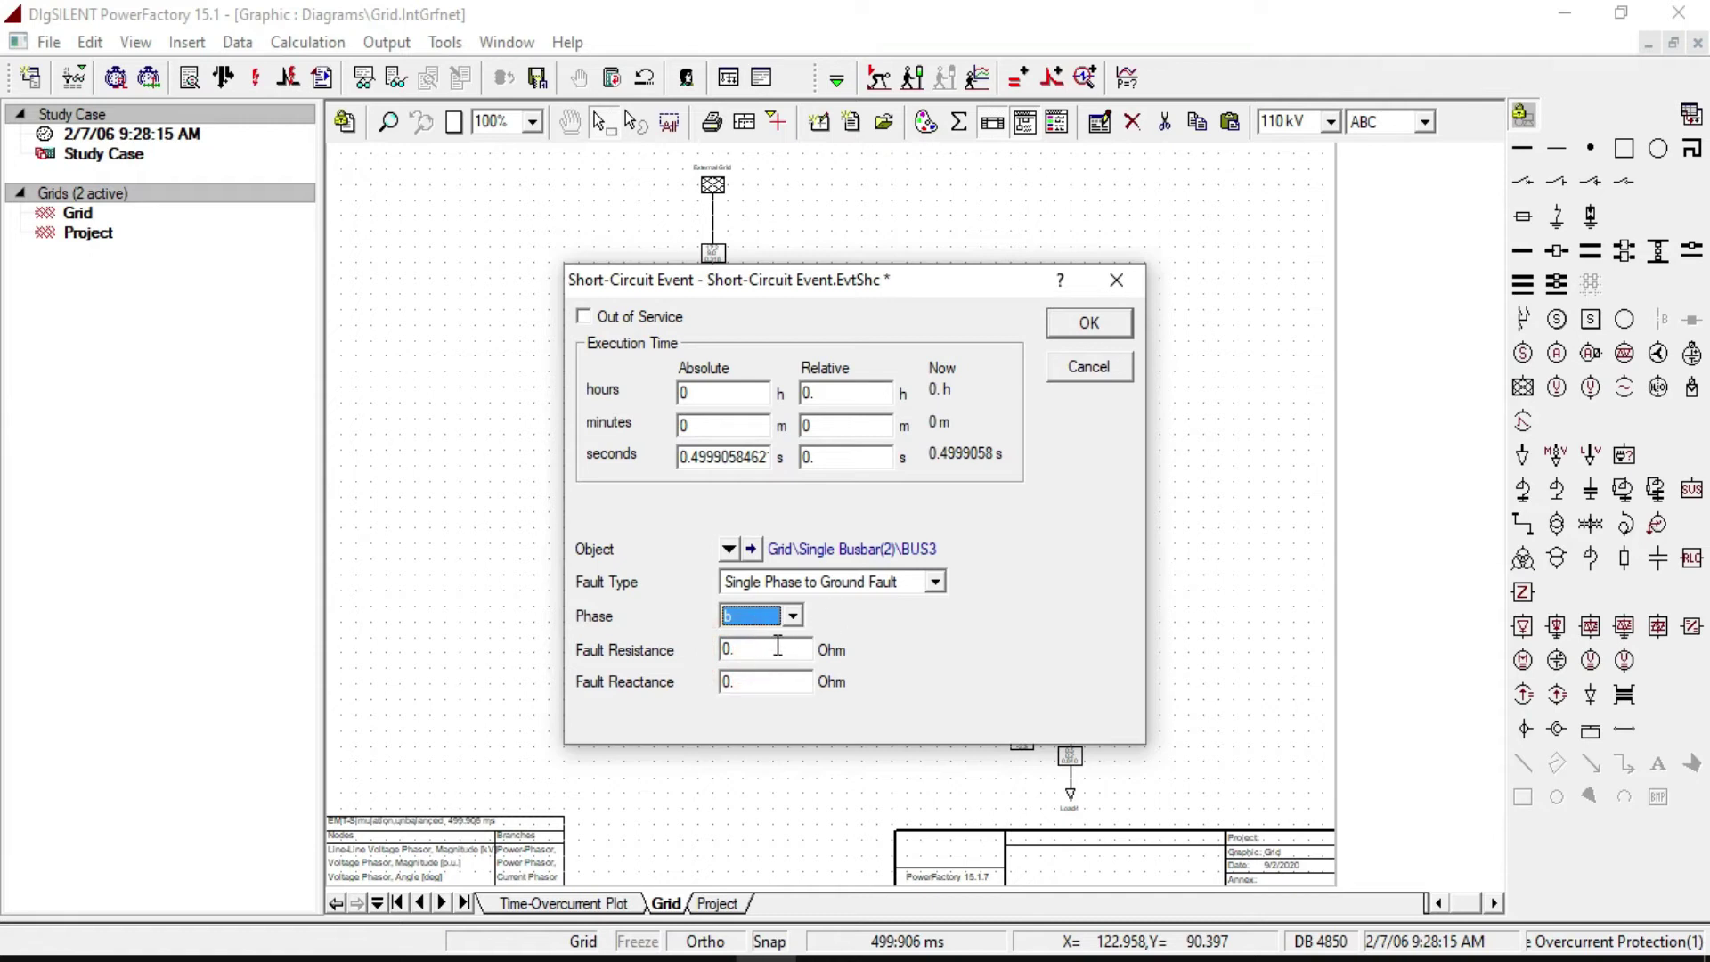
Step: Set the single-phase fault event's absolute execution time to 0.4 s and save the event
drag(777, 646, 646, 677)
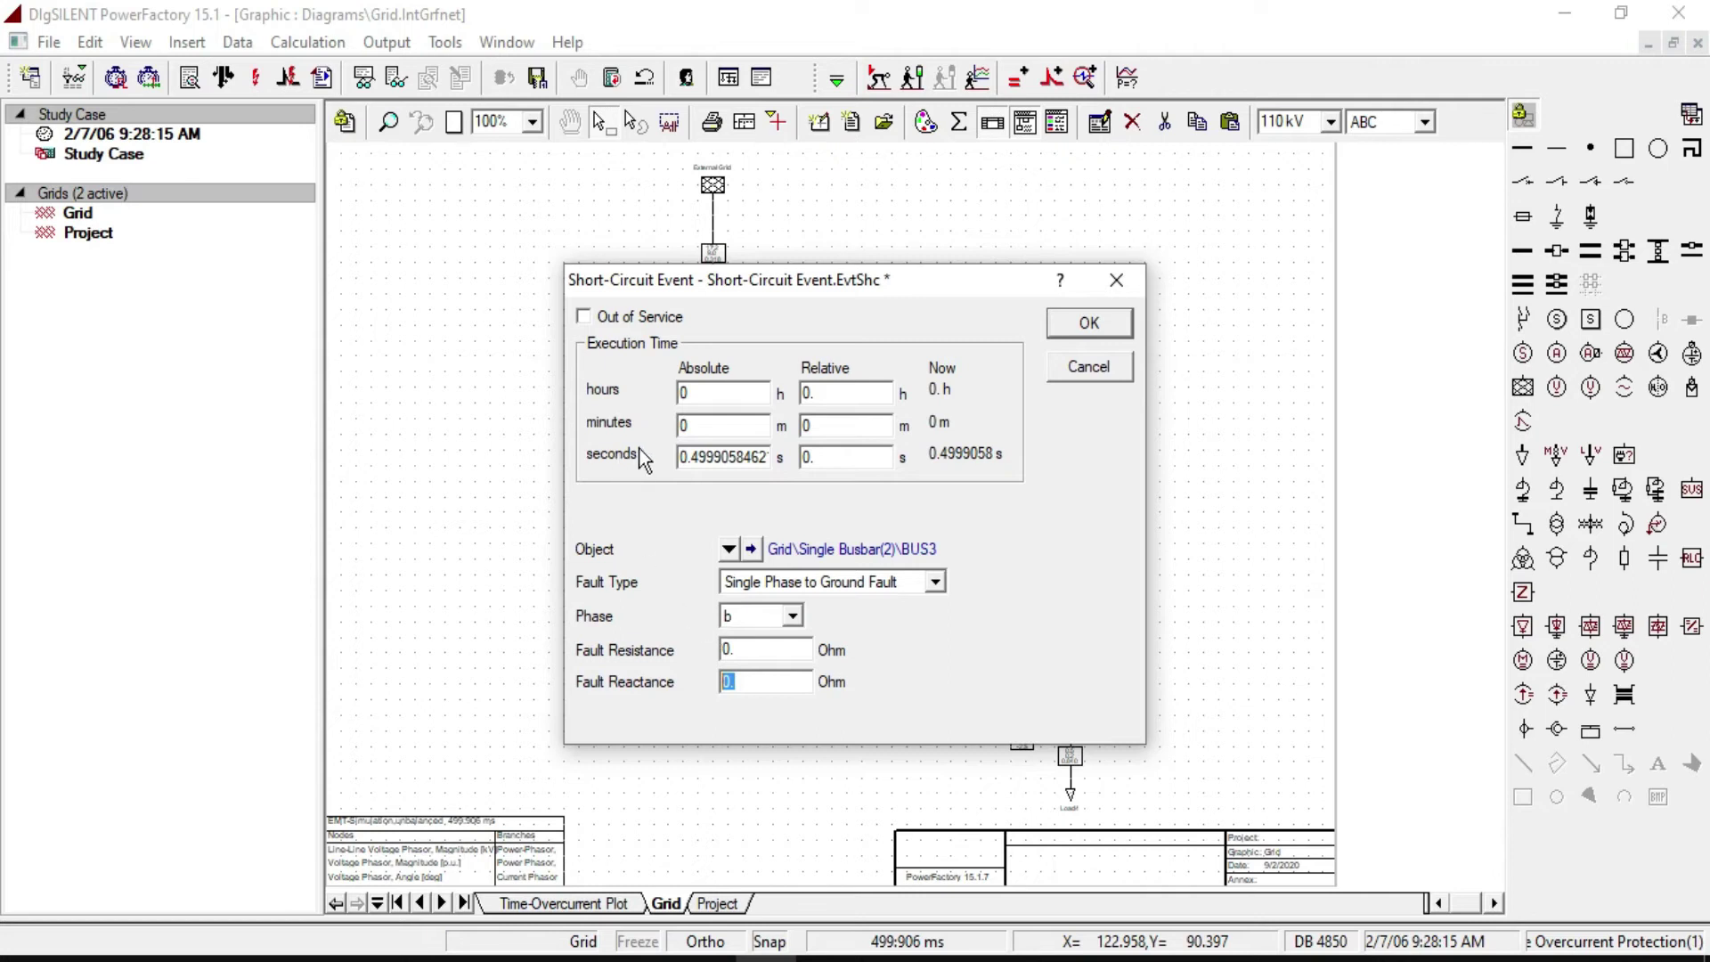
double_click(742, 460)
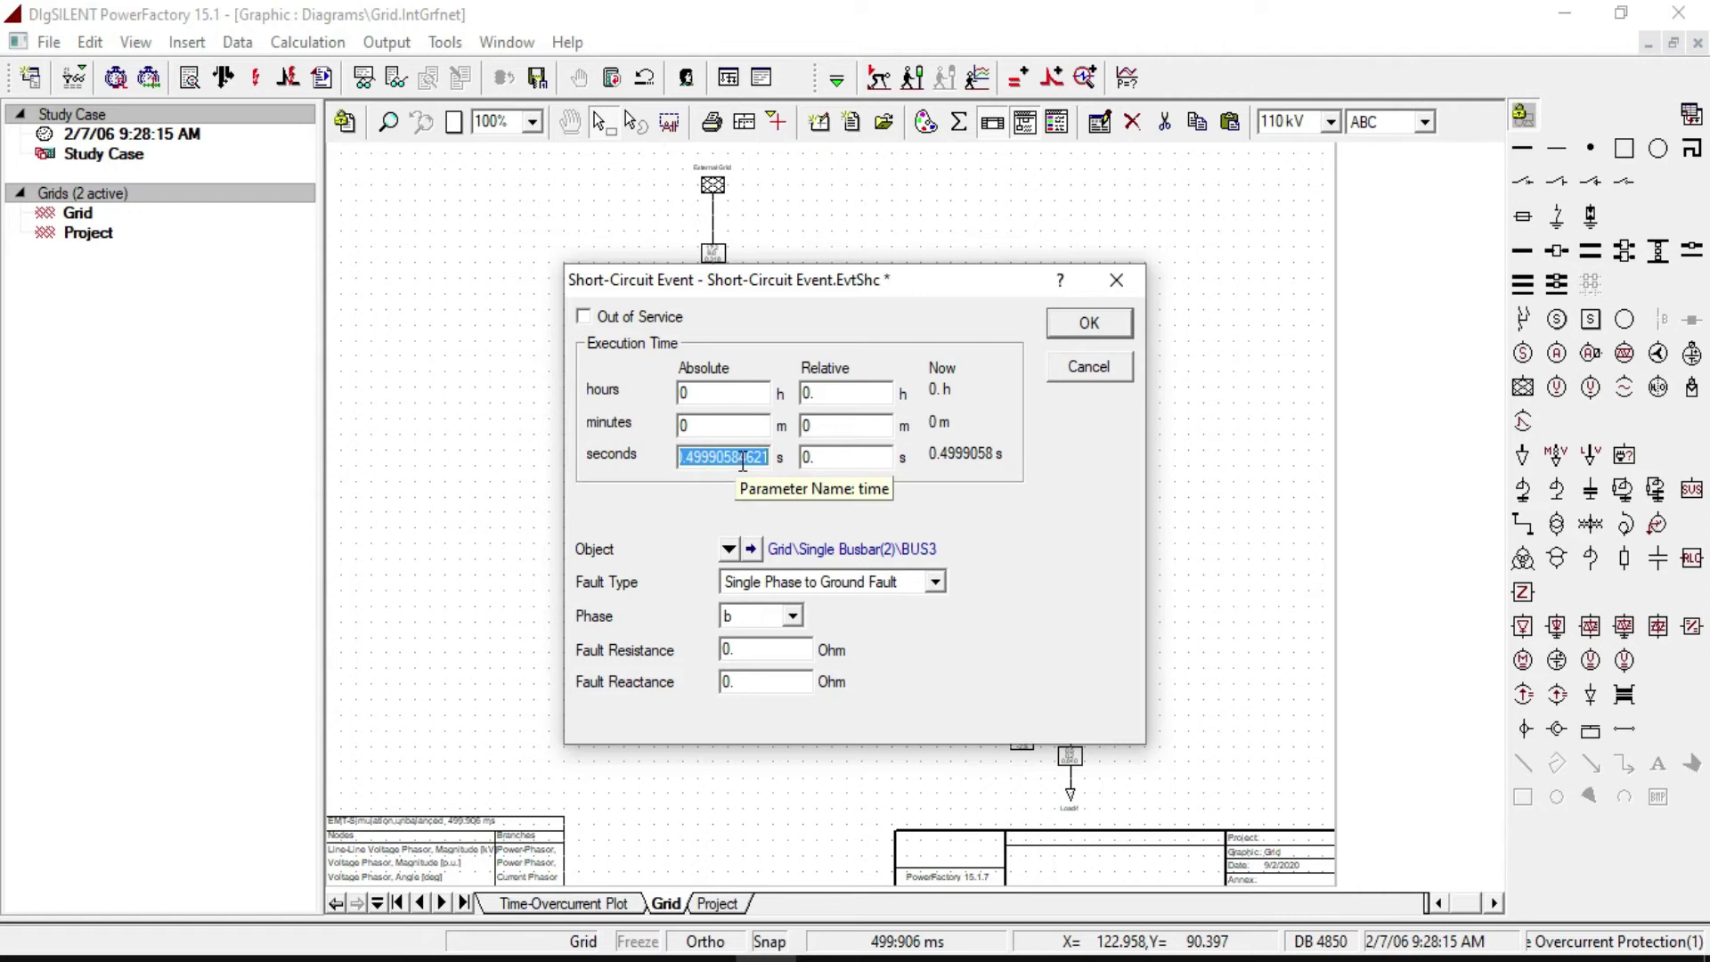
key(BackSpace)
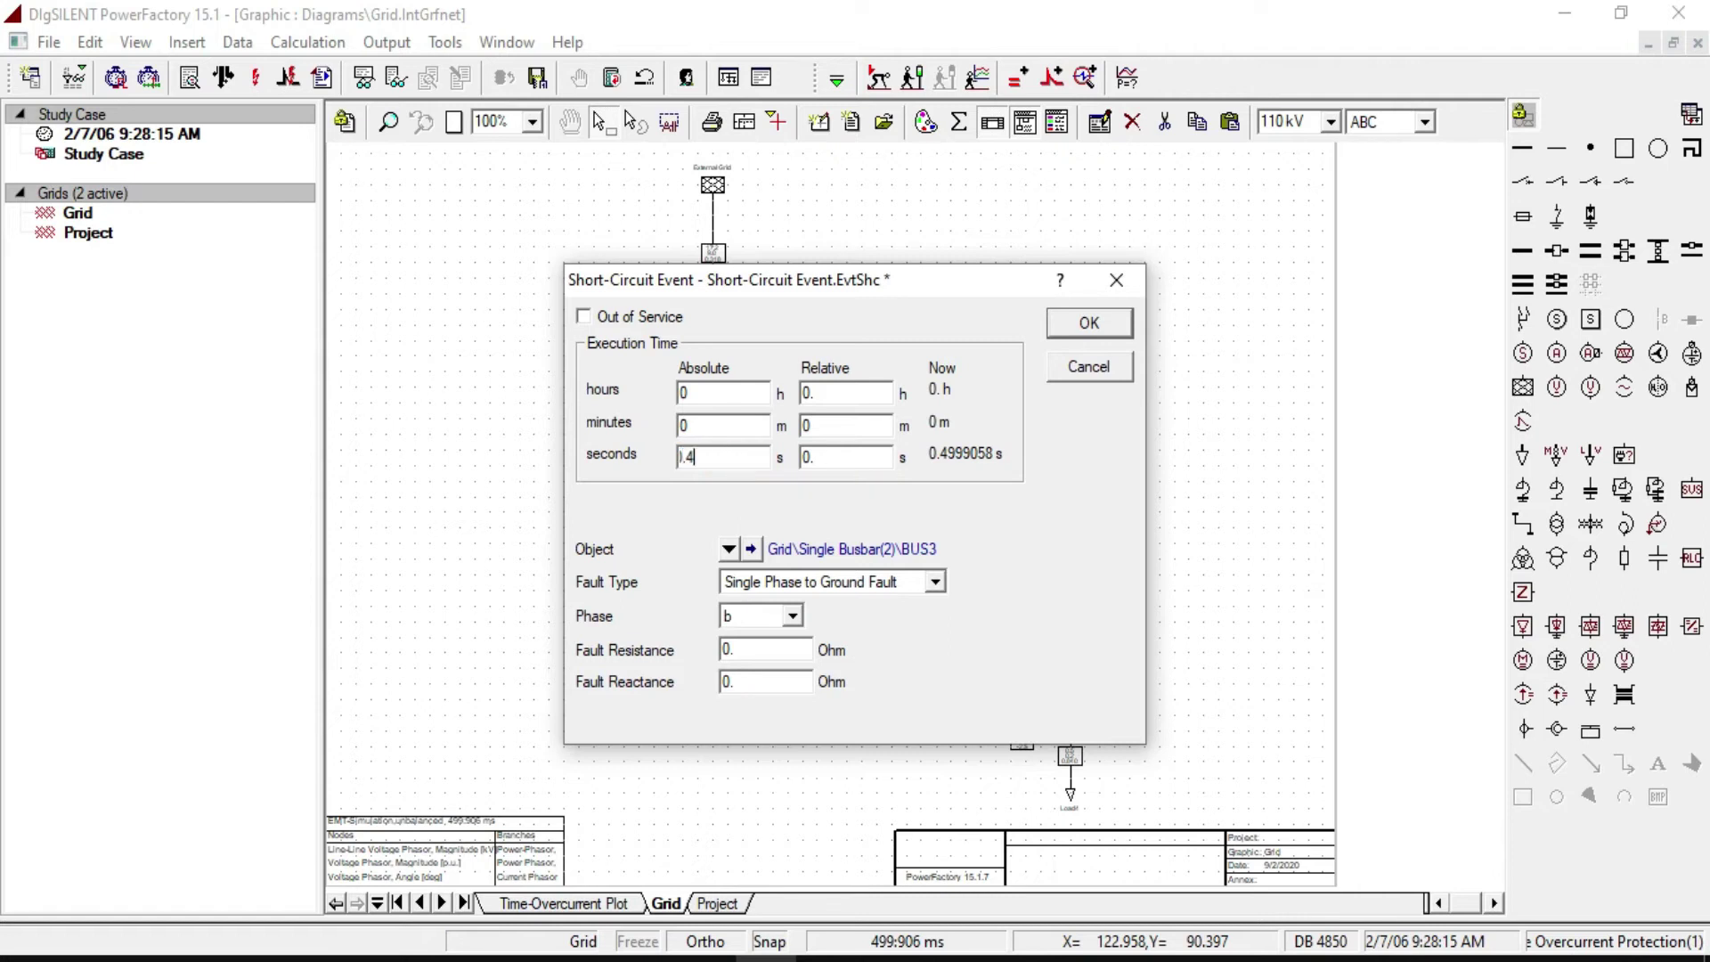
click(1082, 322)
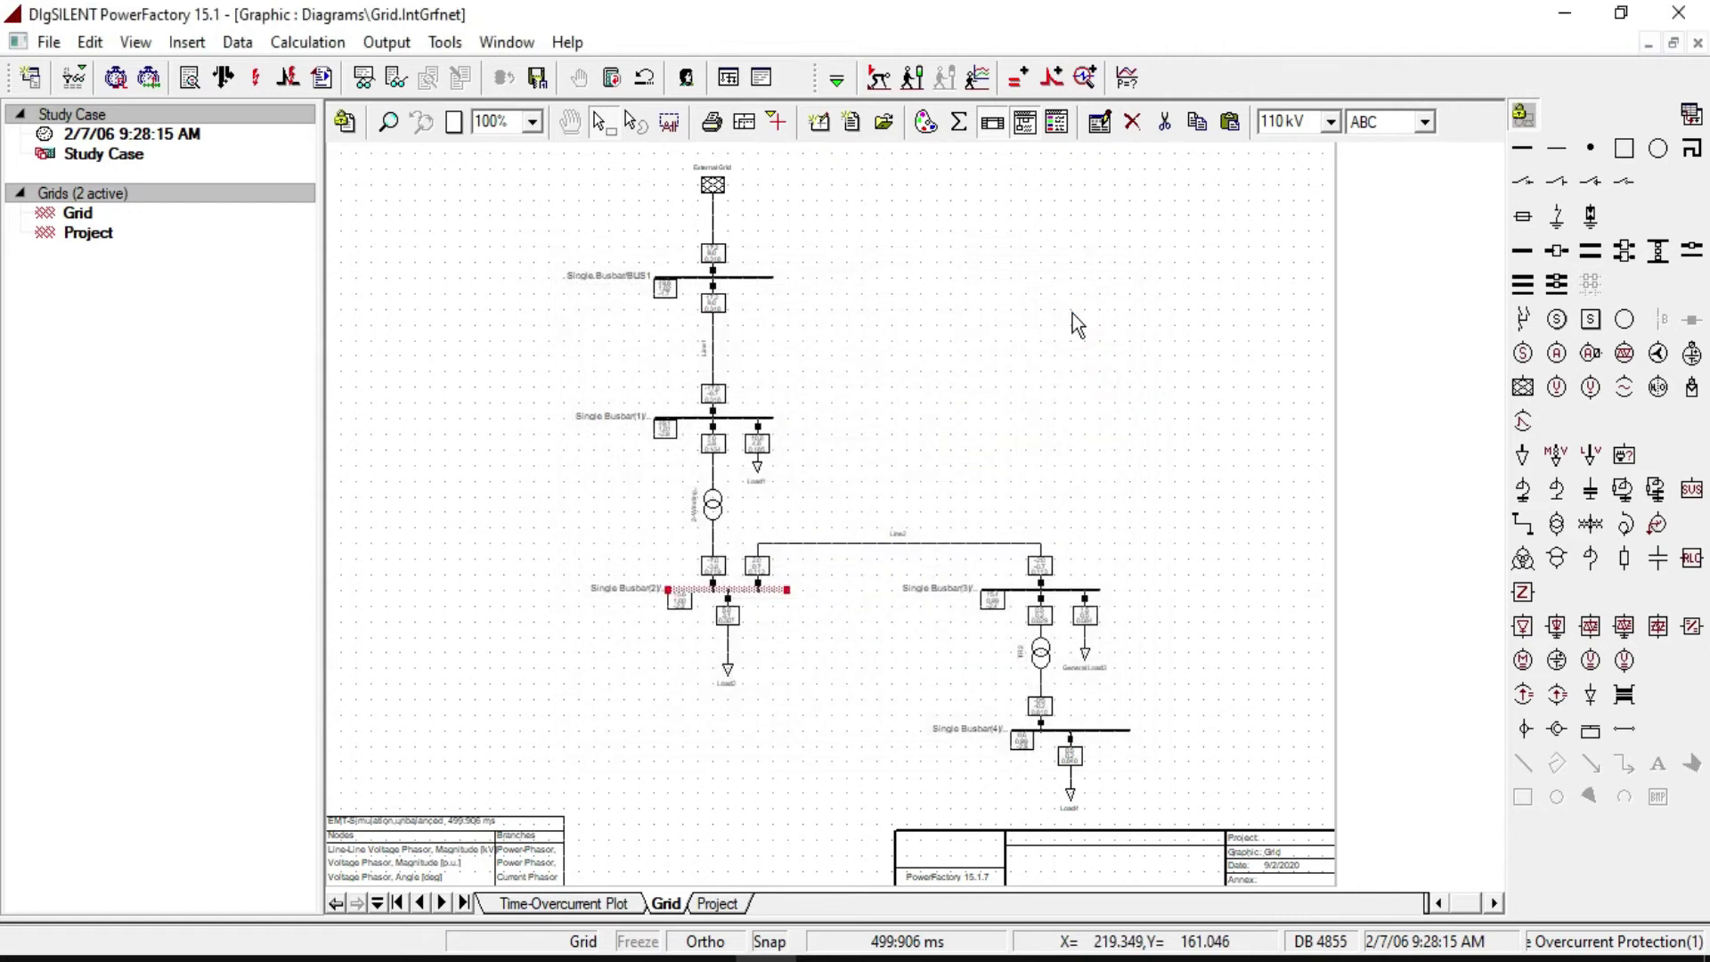
Step: On the Project page, recalculate the initial conditions with the single-phase fault event included
click(719, 903)
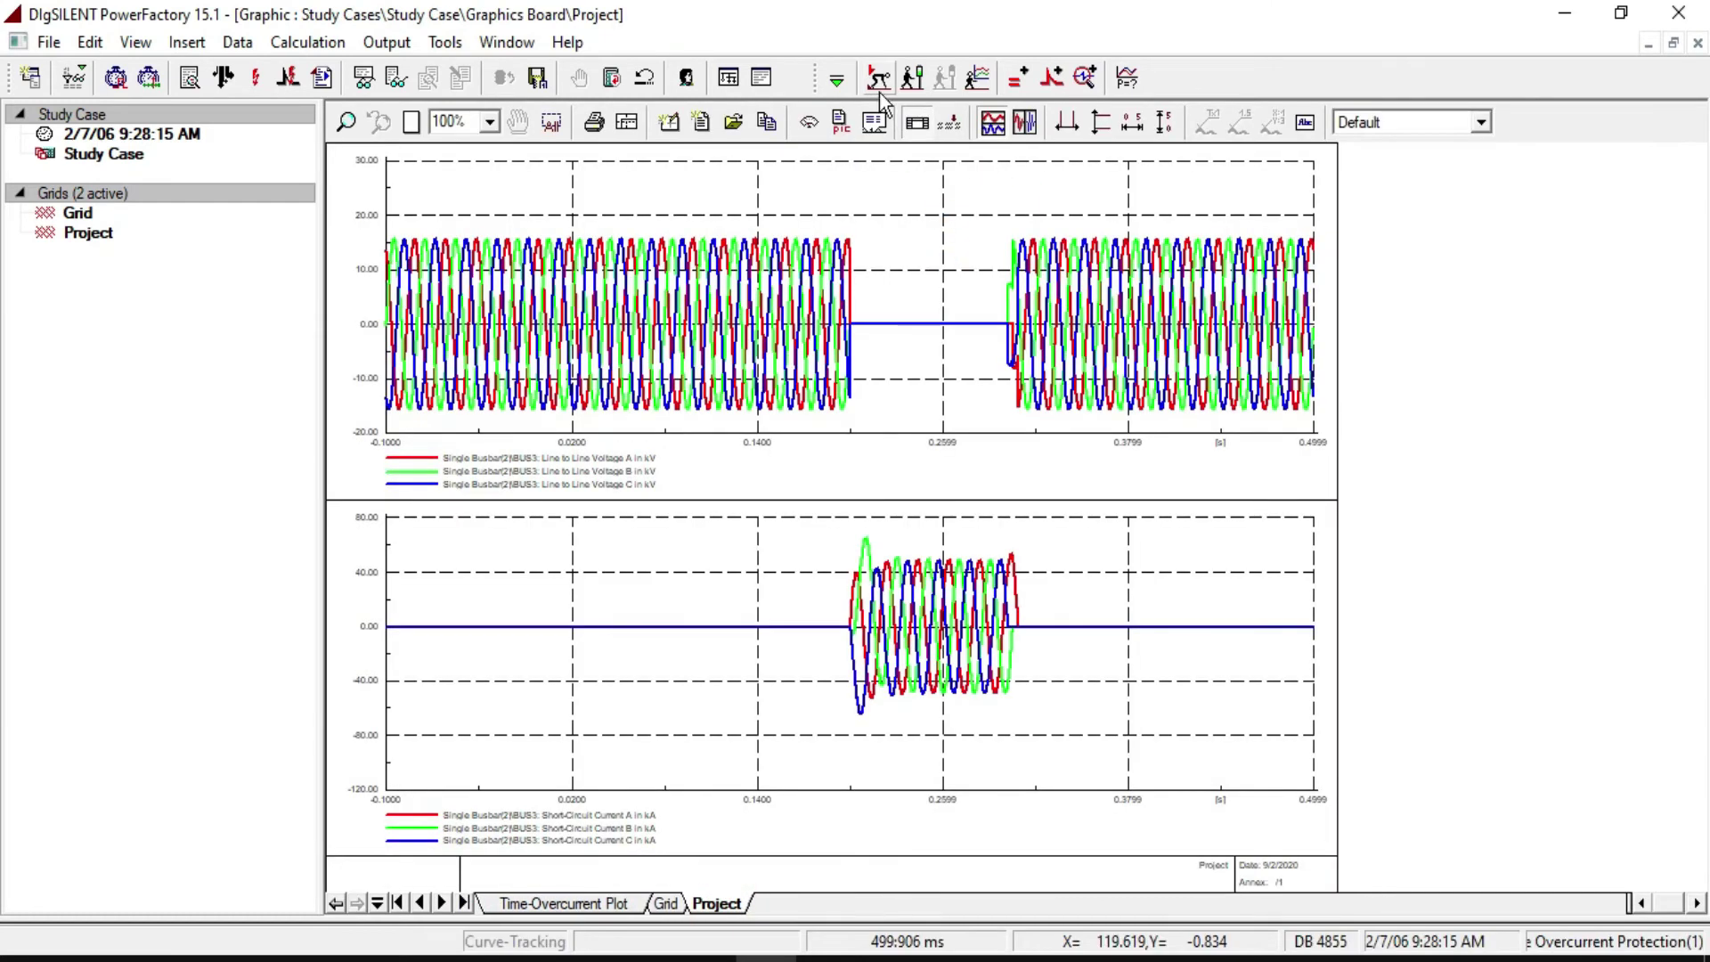
click(878, 78)
click(1167, 175)
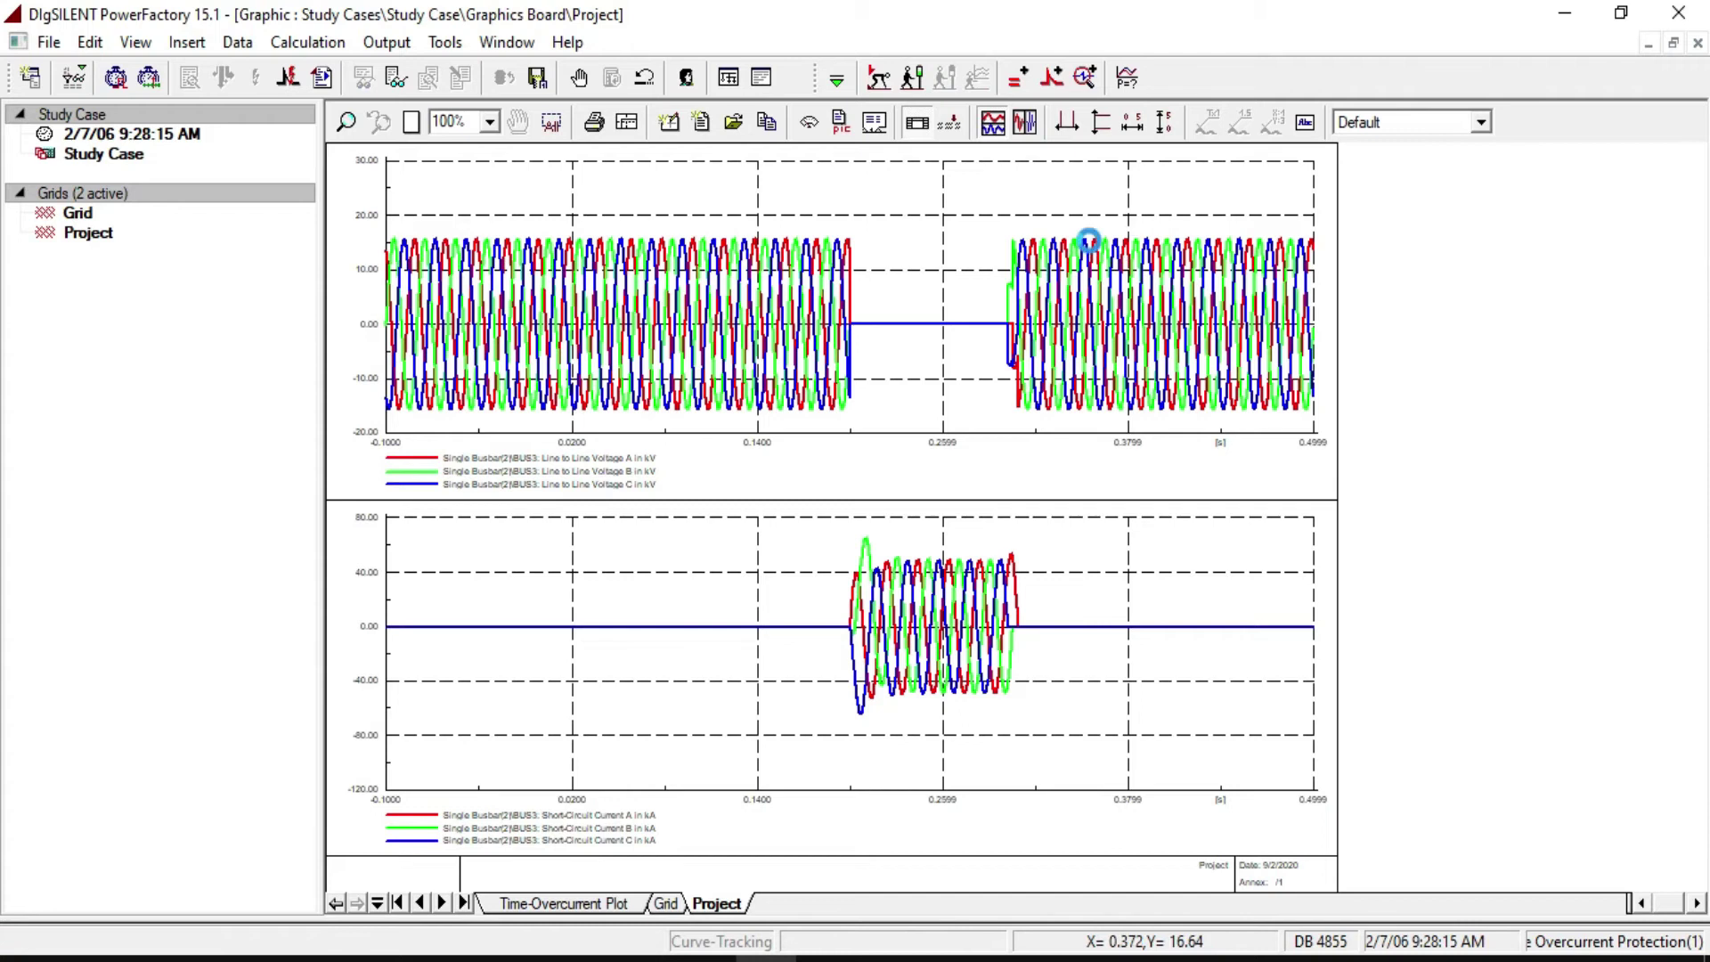
Step: Run the simulation to the 0.5 s stop time and auto-scale the y-axes of the subplots
click(912, 78)
click(1080, 326)
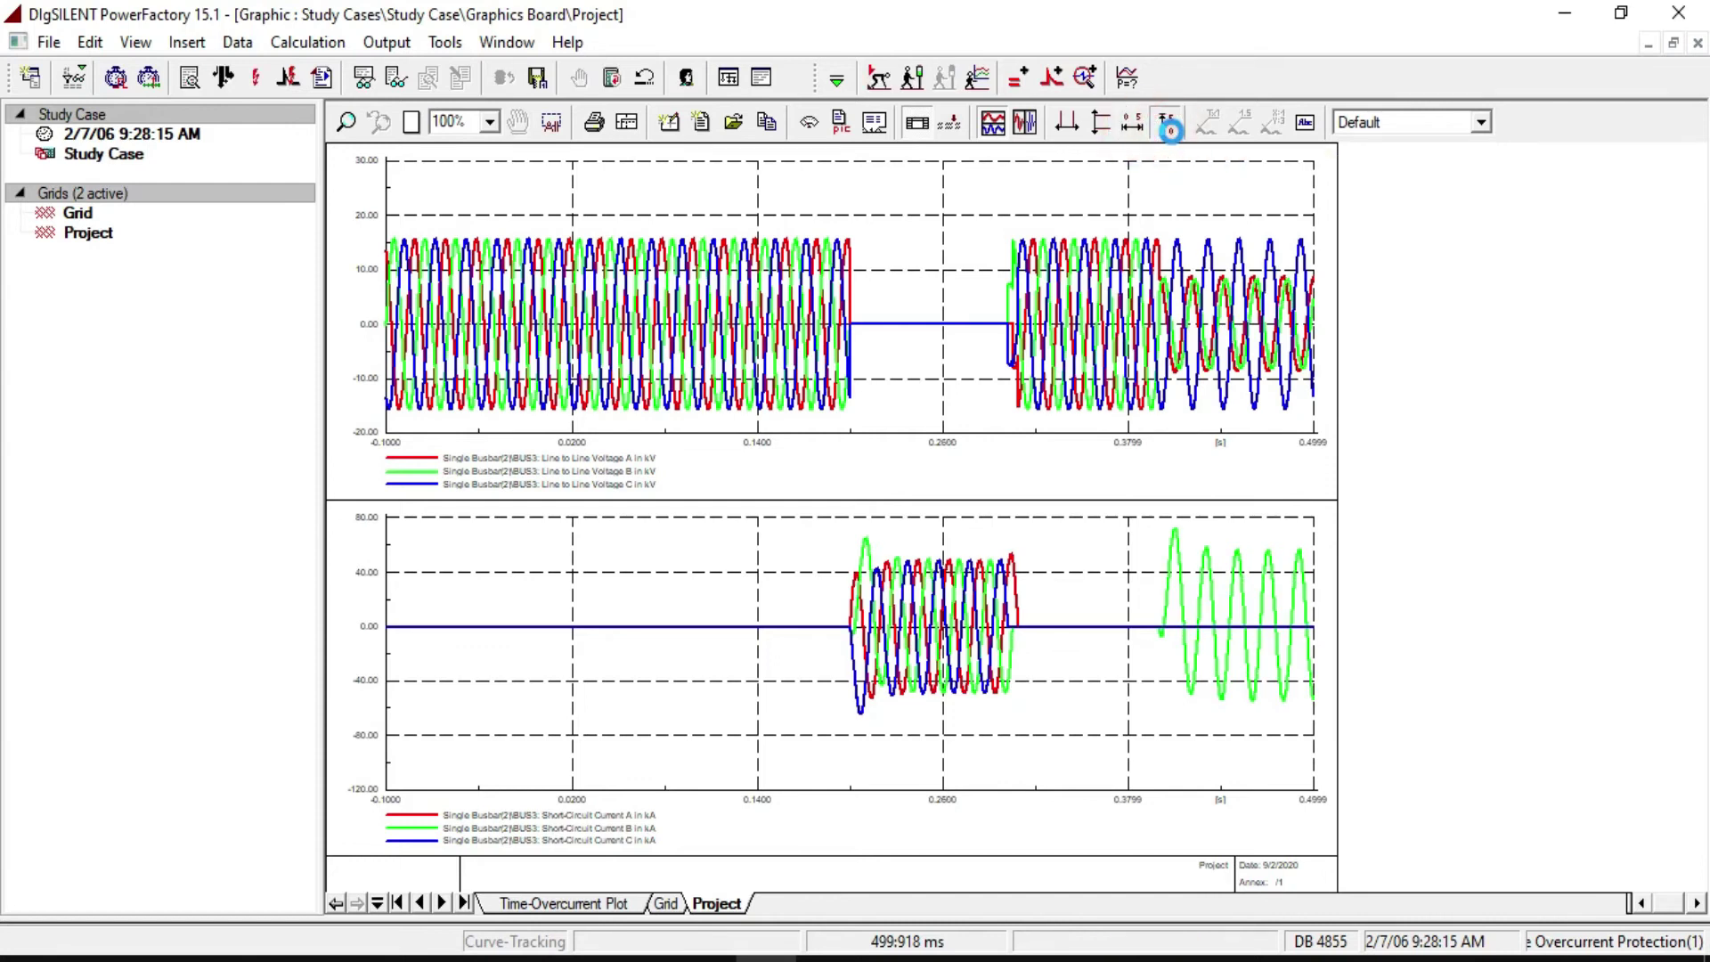
click(1167, 126)
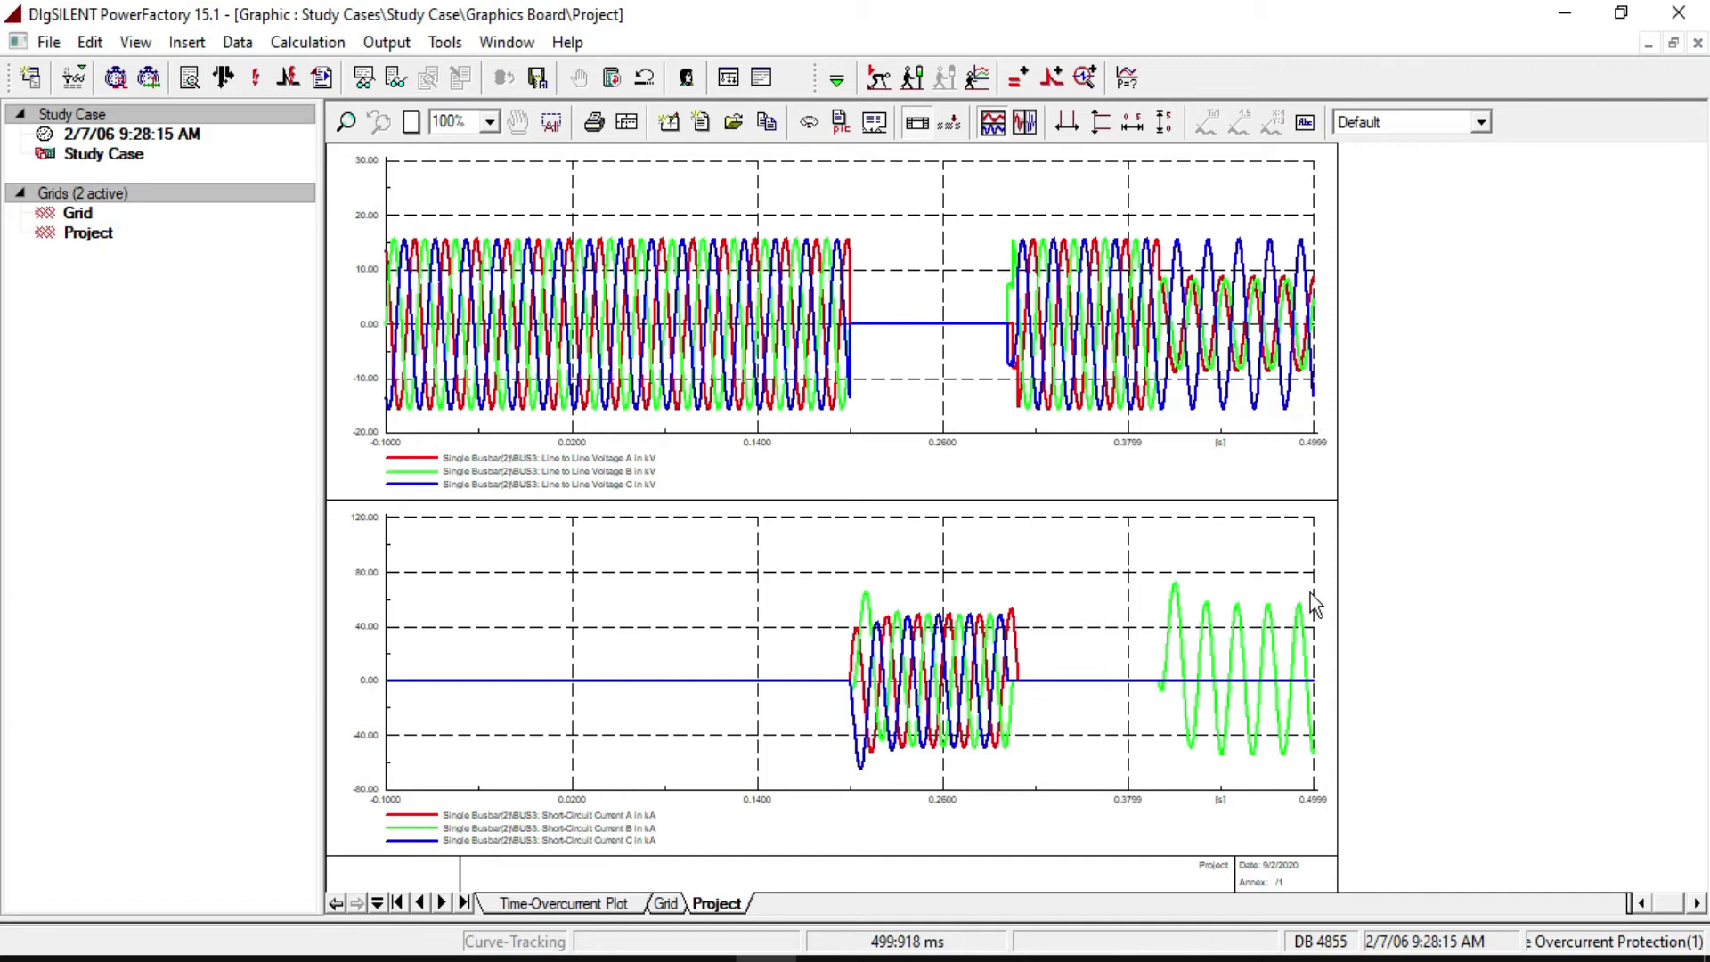
Step: On the Grid diagram, define a Clear Short Circuit event on BUS3 at an absolute execution time of 0.5 s
click(666, 903)
right_click(768, 588)
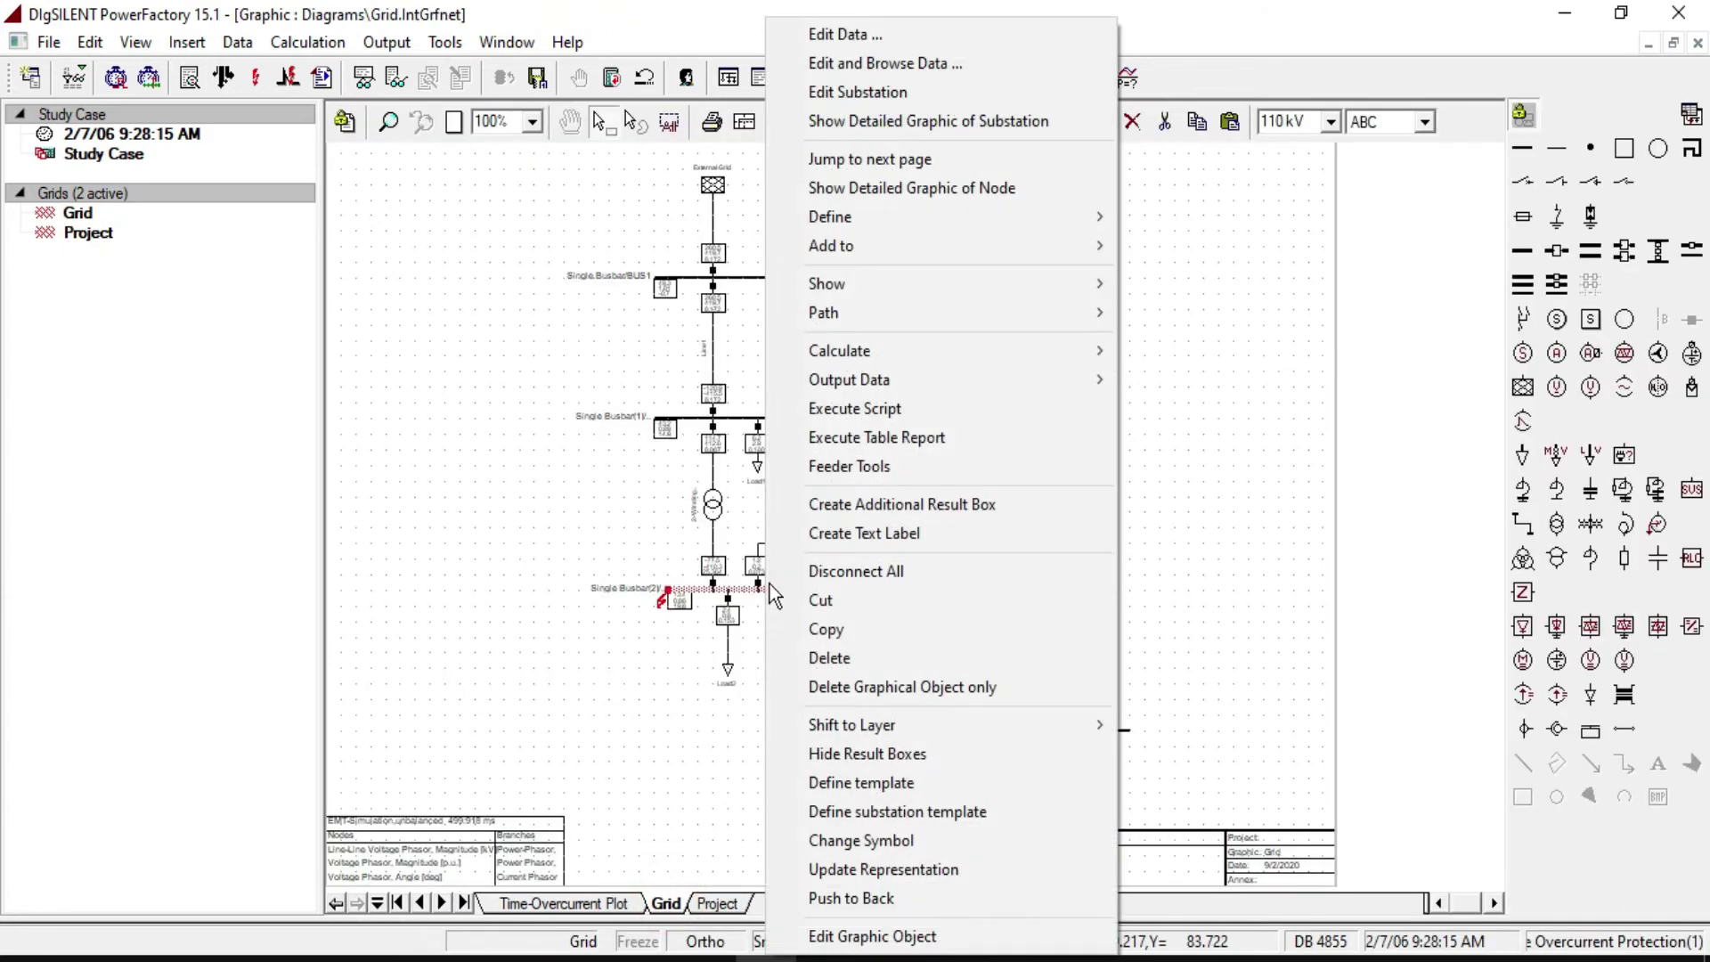
mouse_move(1077, 223)
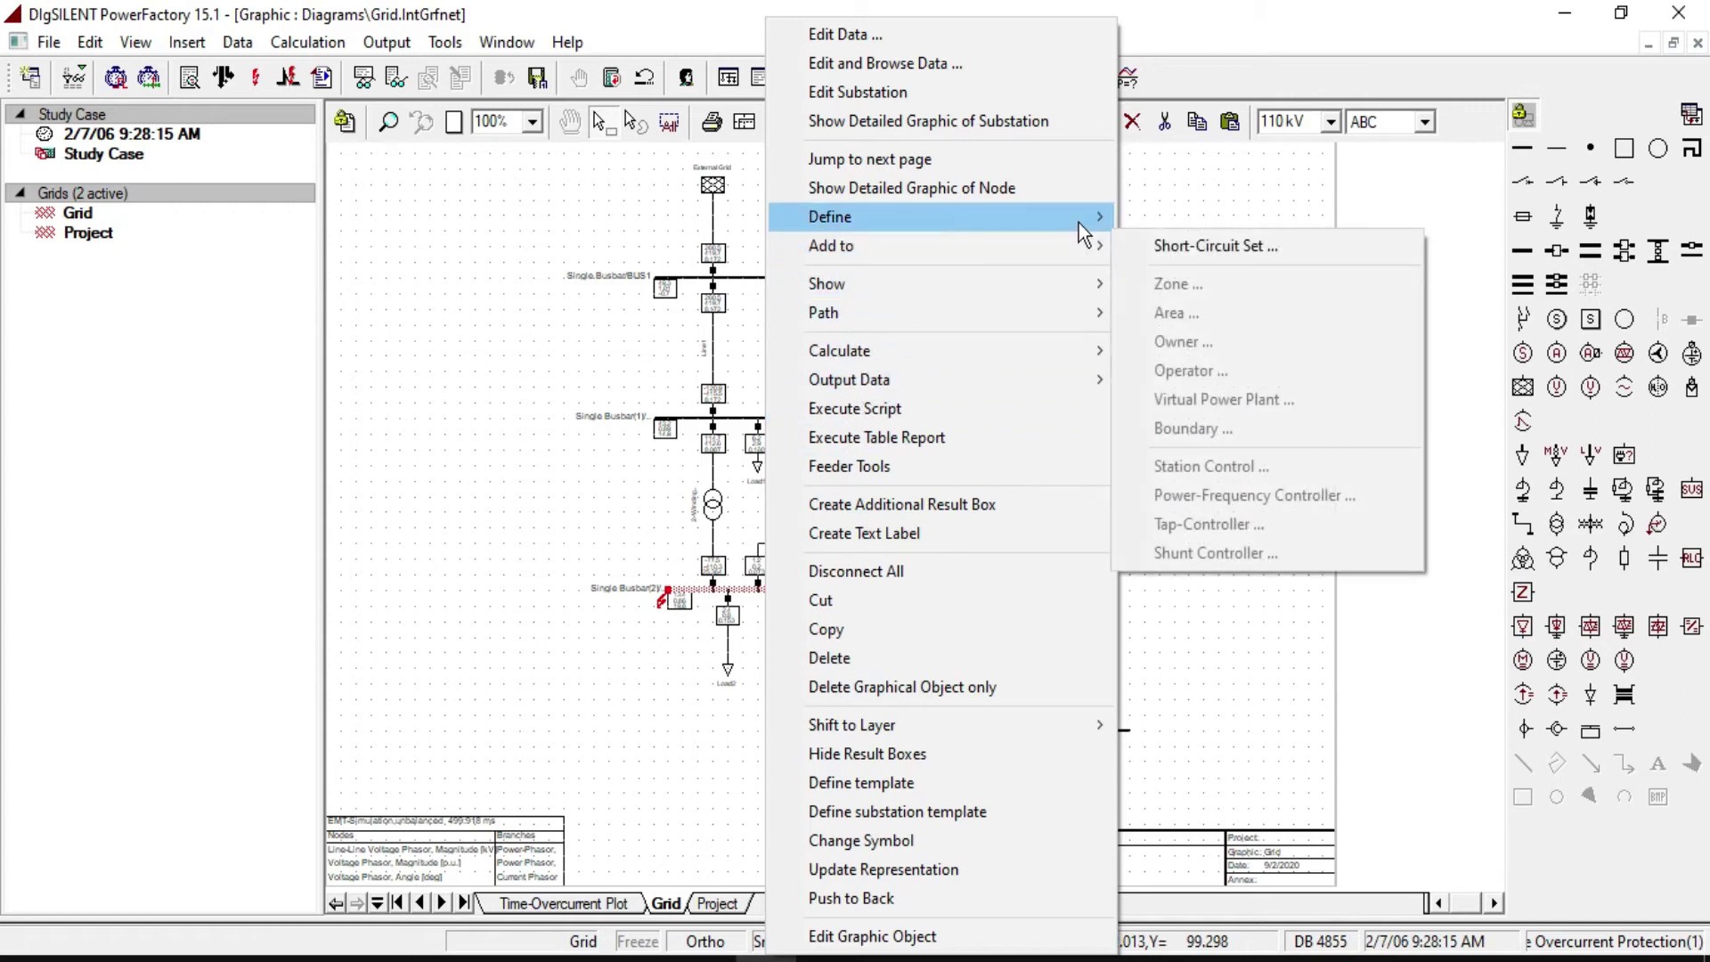
click(1165, 217)
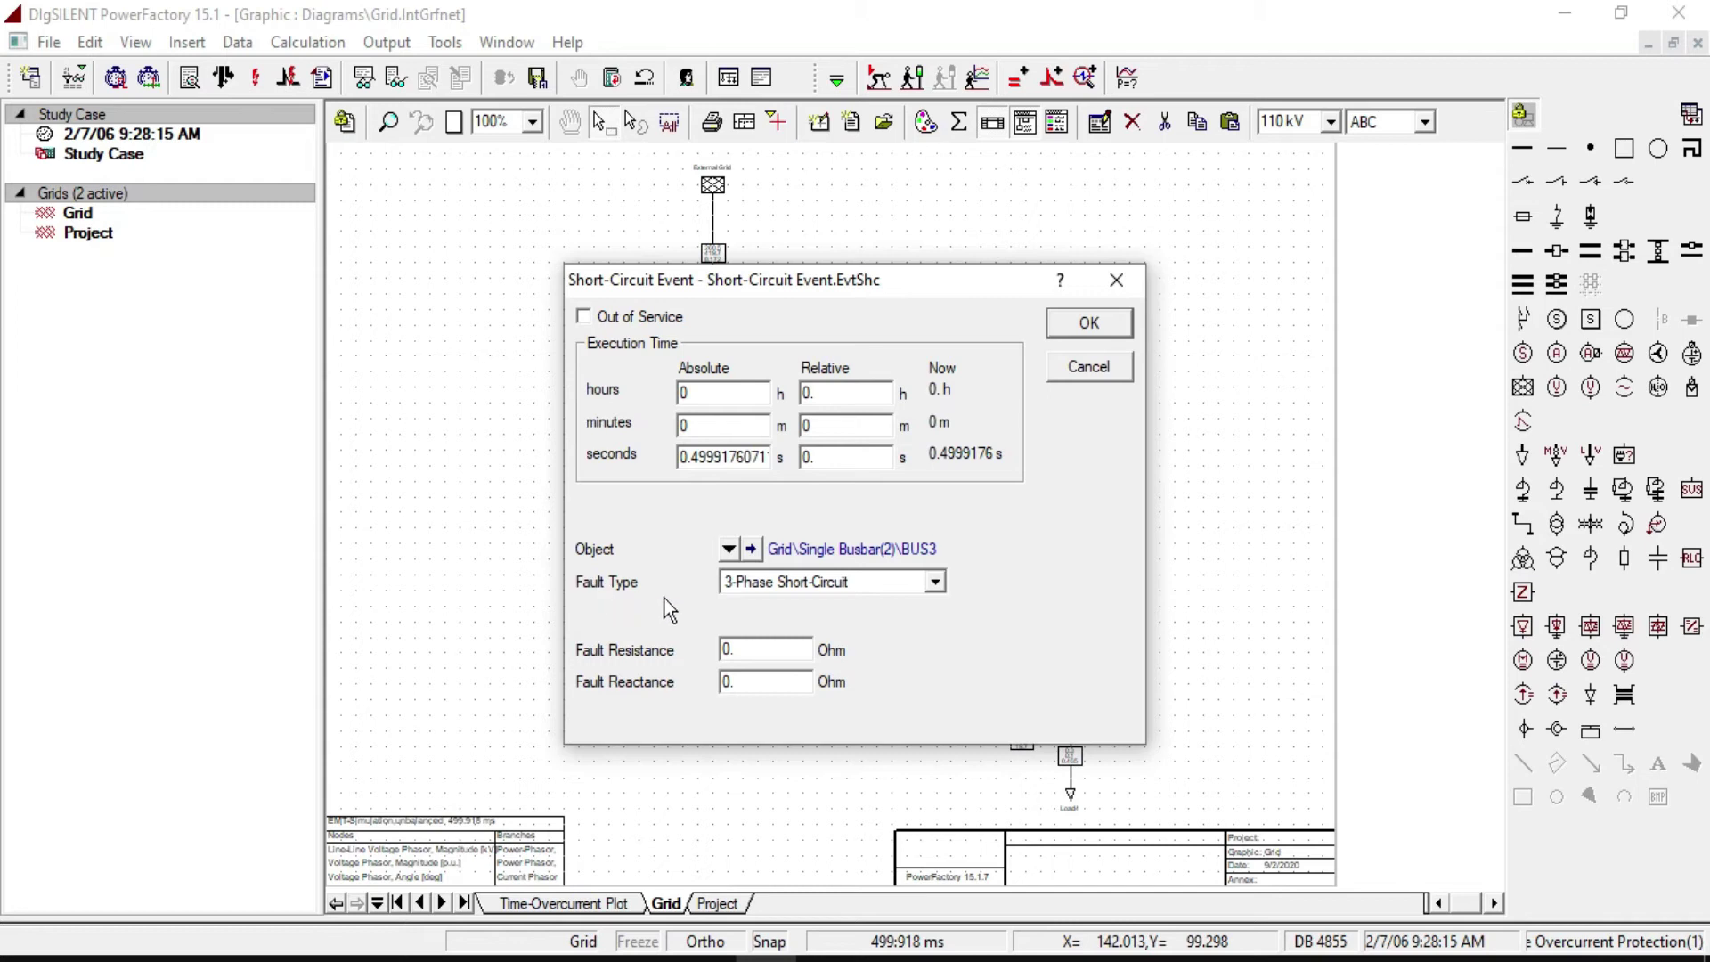
click(853, 579)
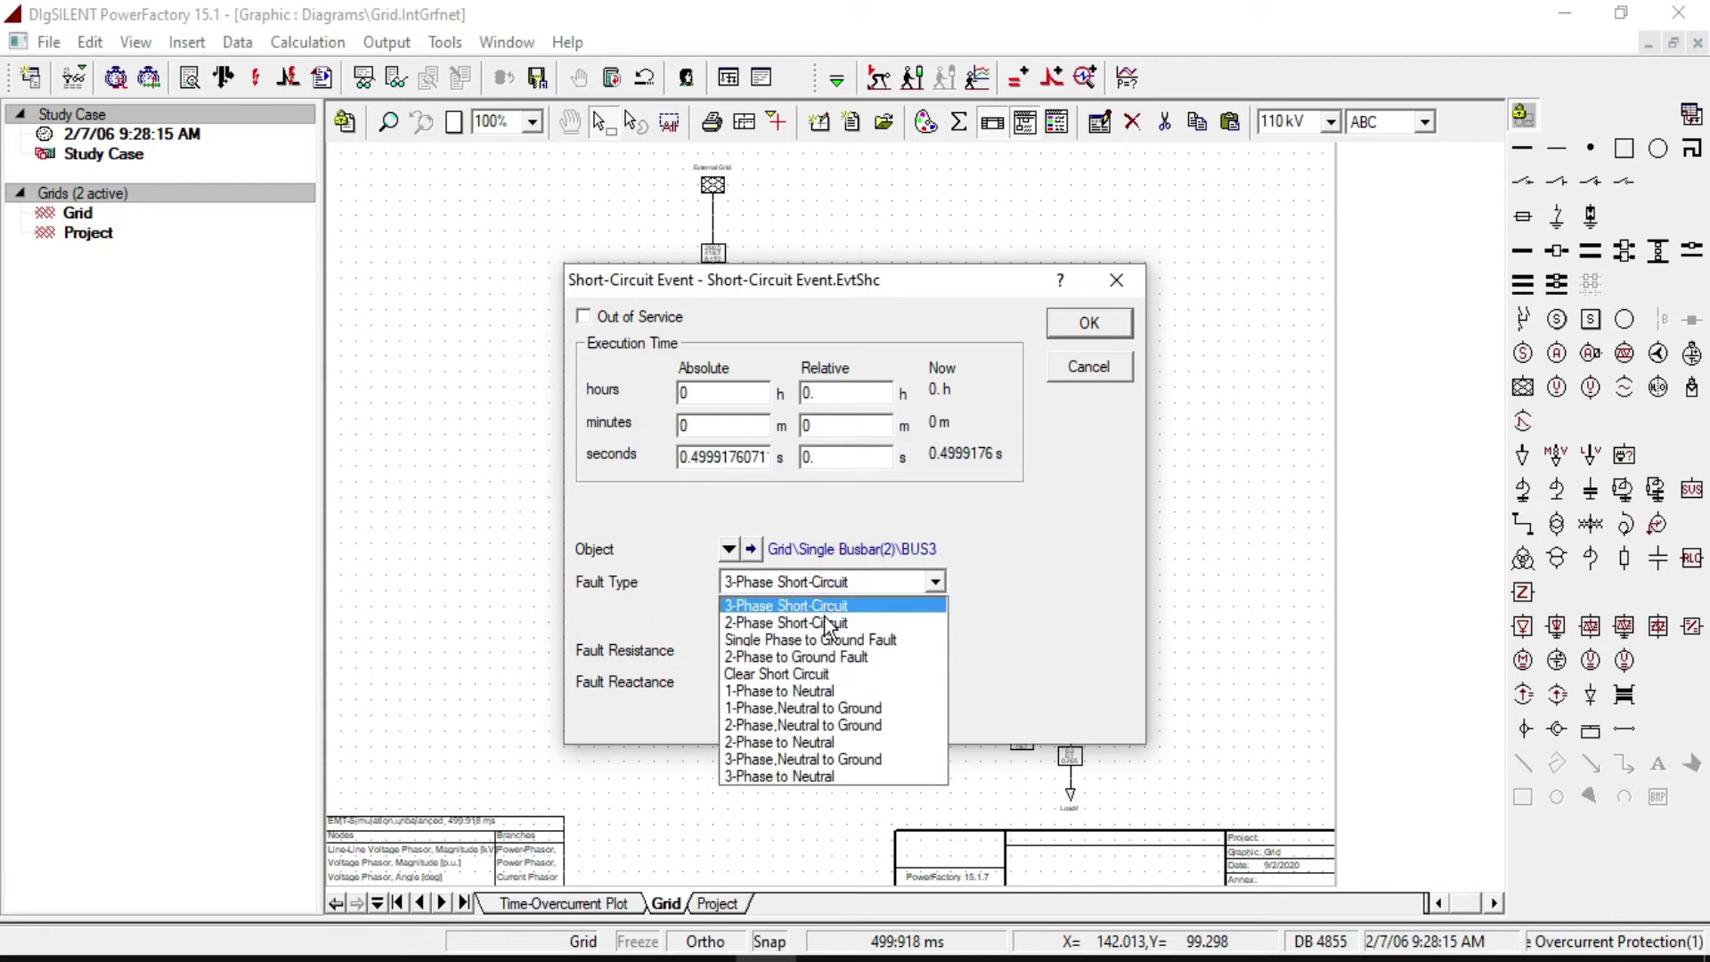
click(804, 681)
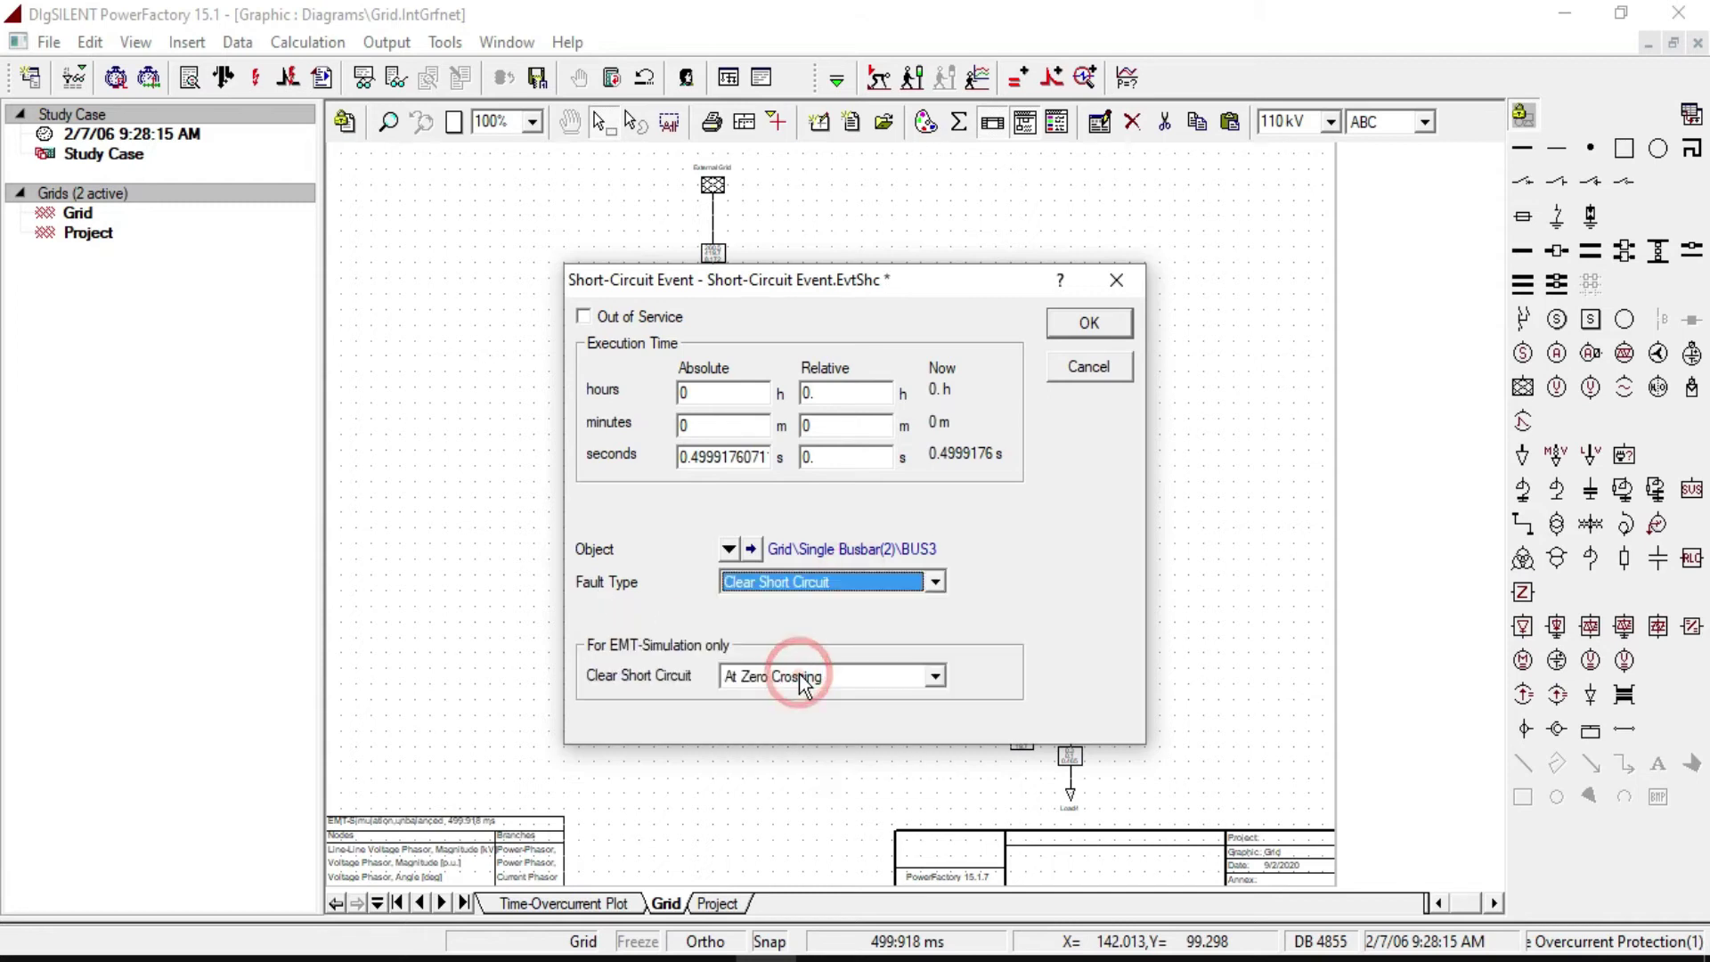
double_click(729, 455)
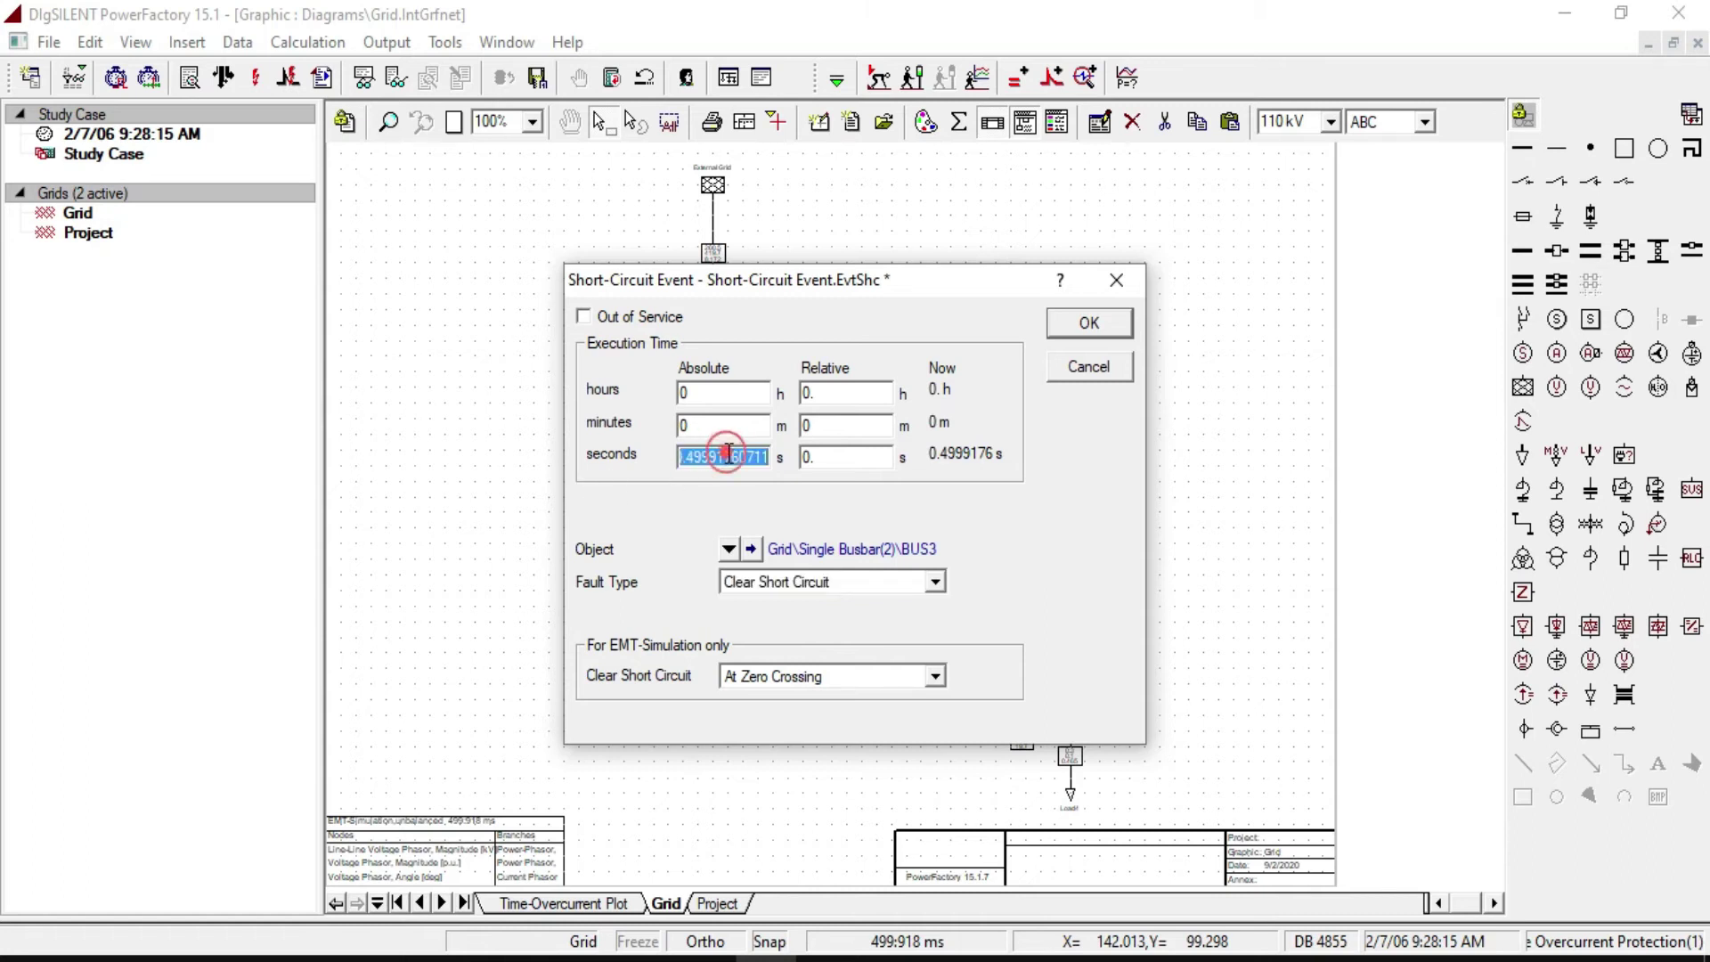
key(BackSpace)
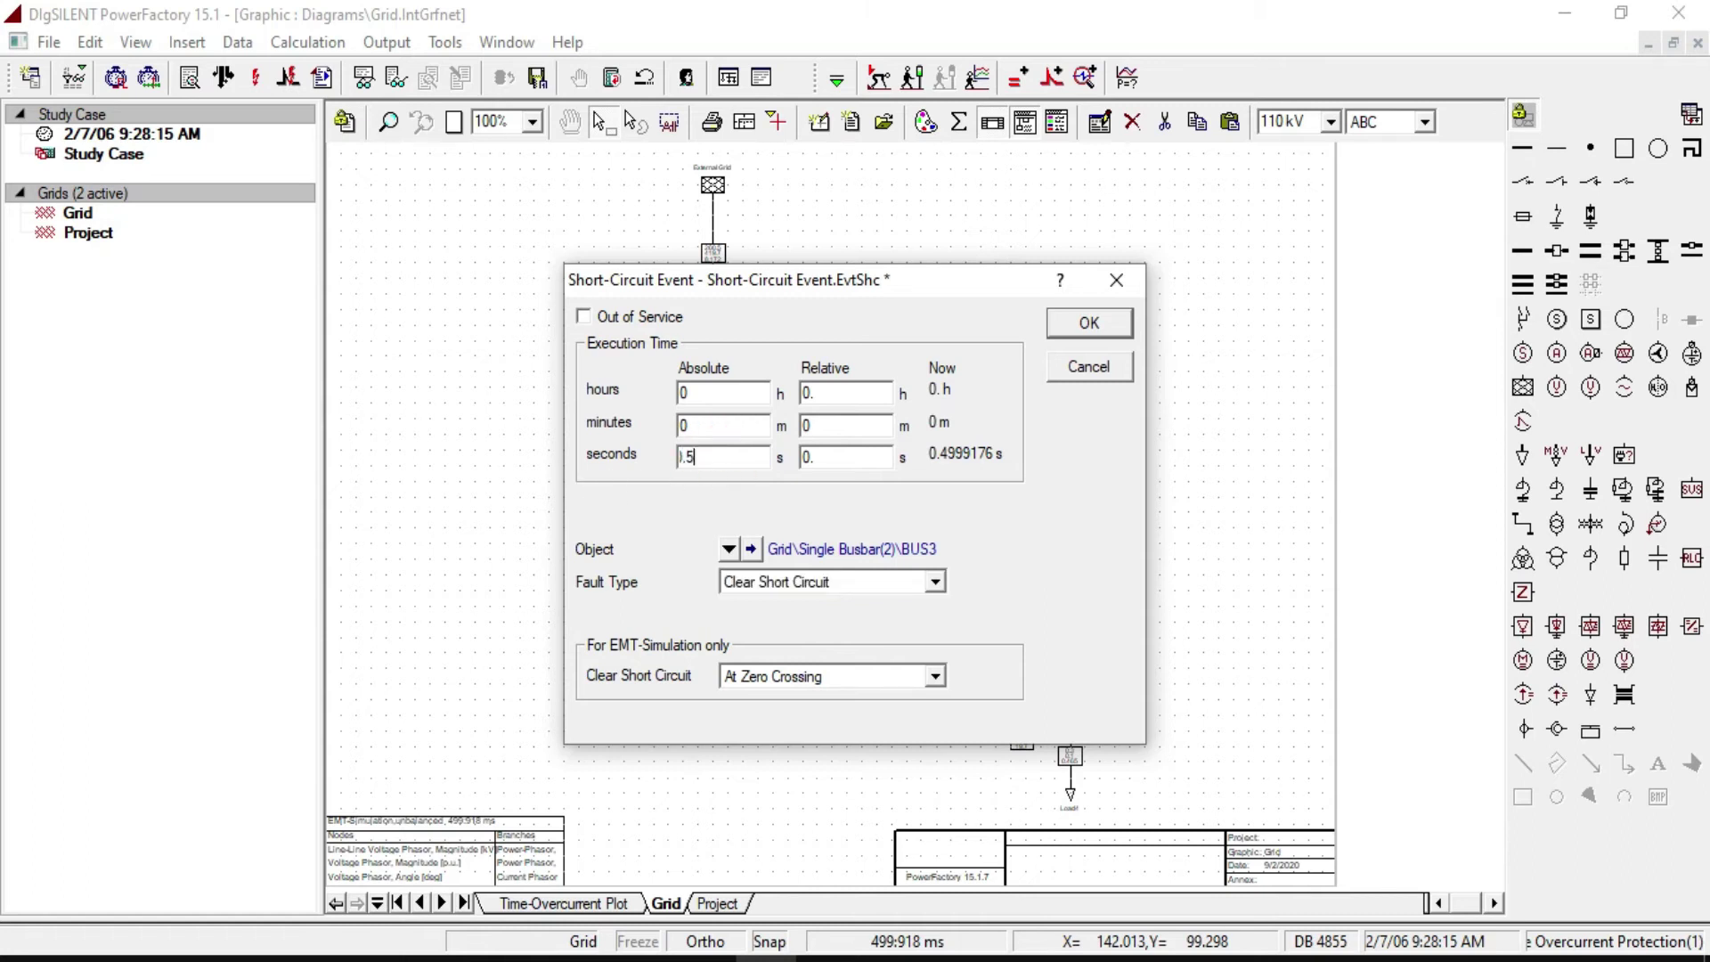
click(1085, 321)
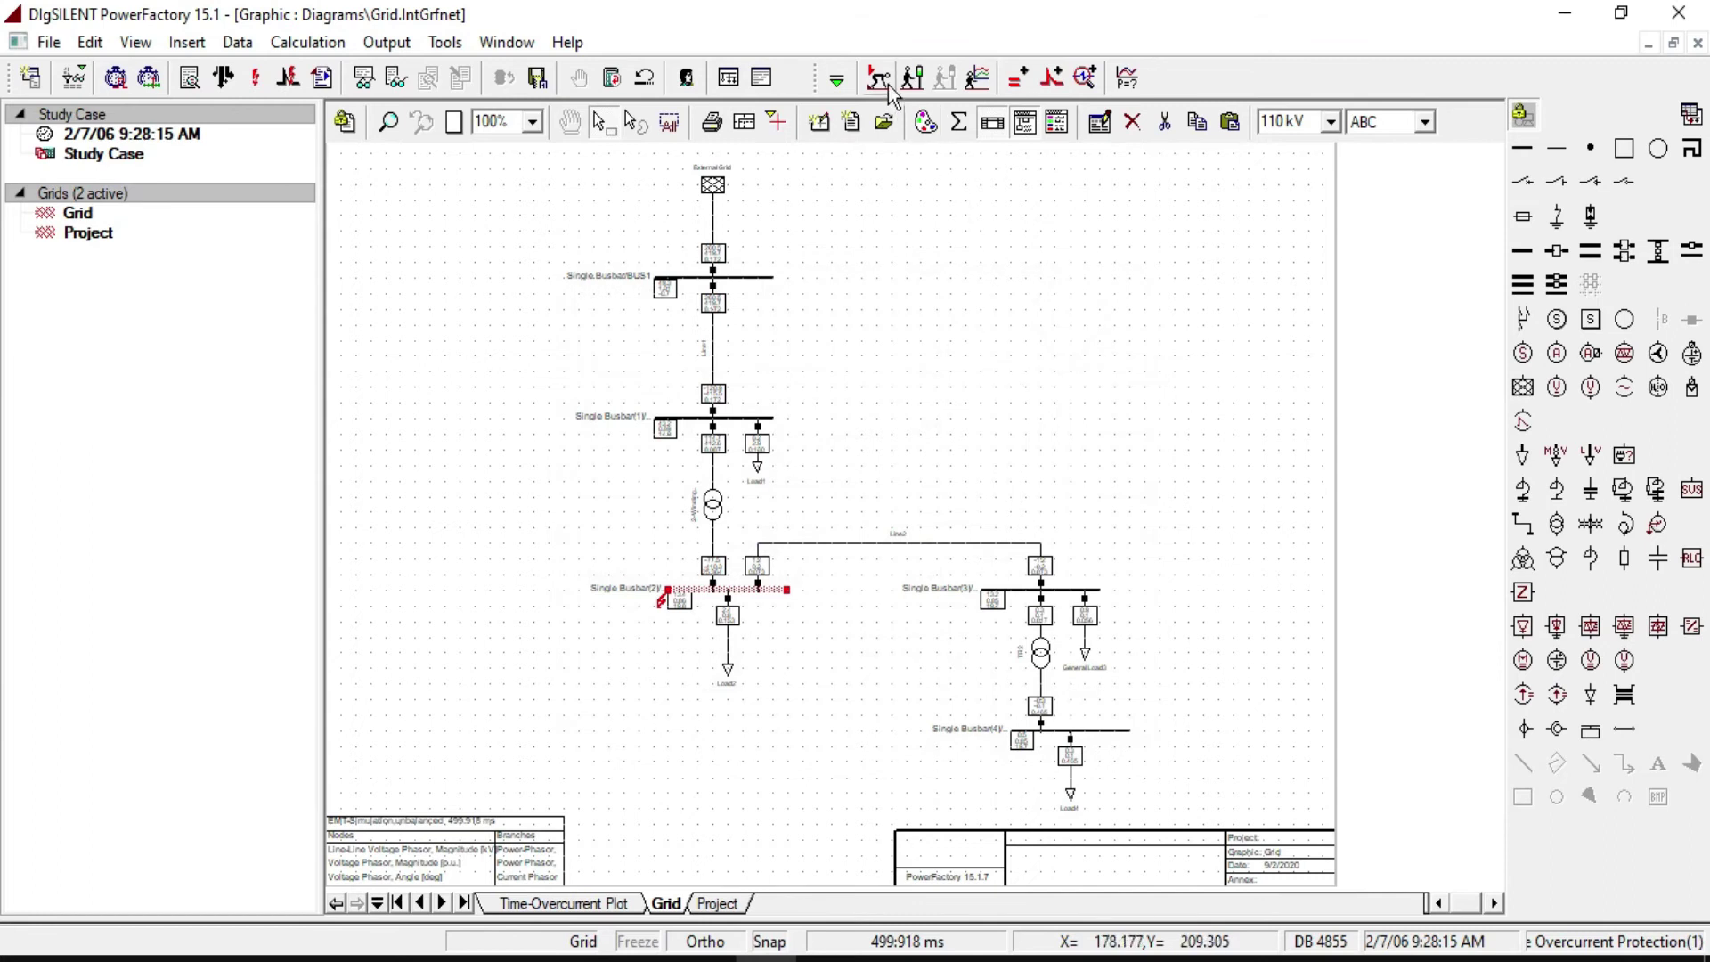
Step: Return to the Project page and recalculate the initial conditions with the 0.5 s clearing event included
click(717, 903)
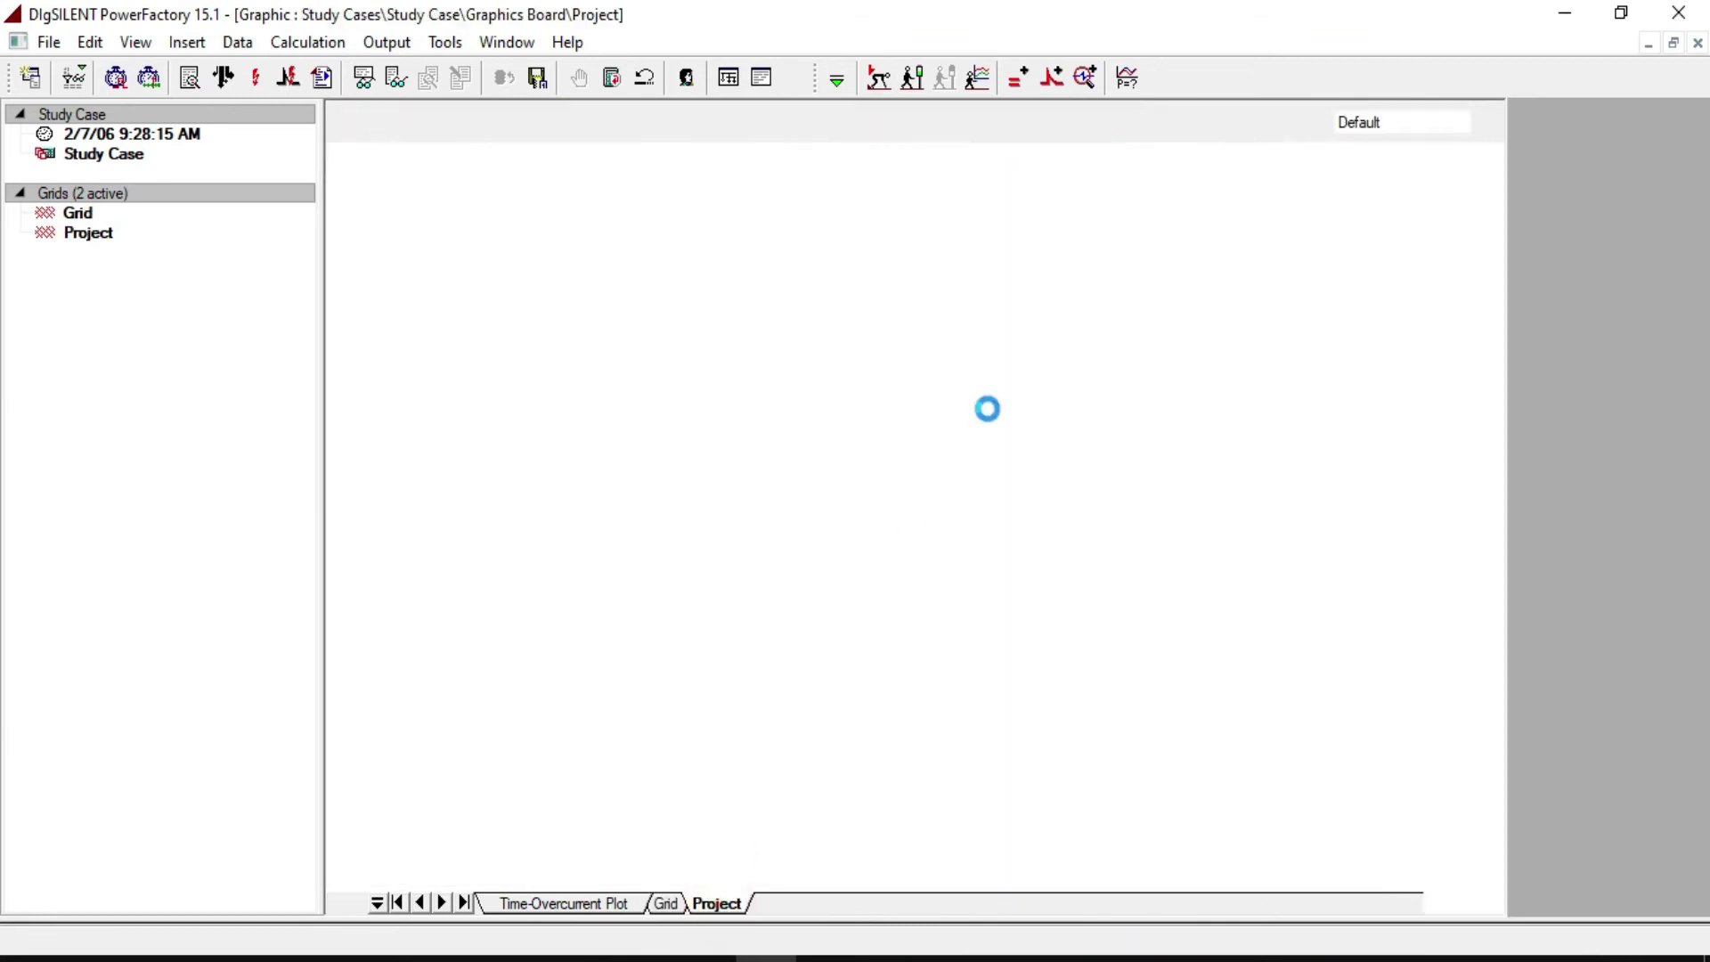
click(878, 79)
click(1193, 175)
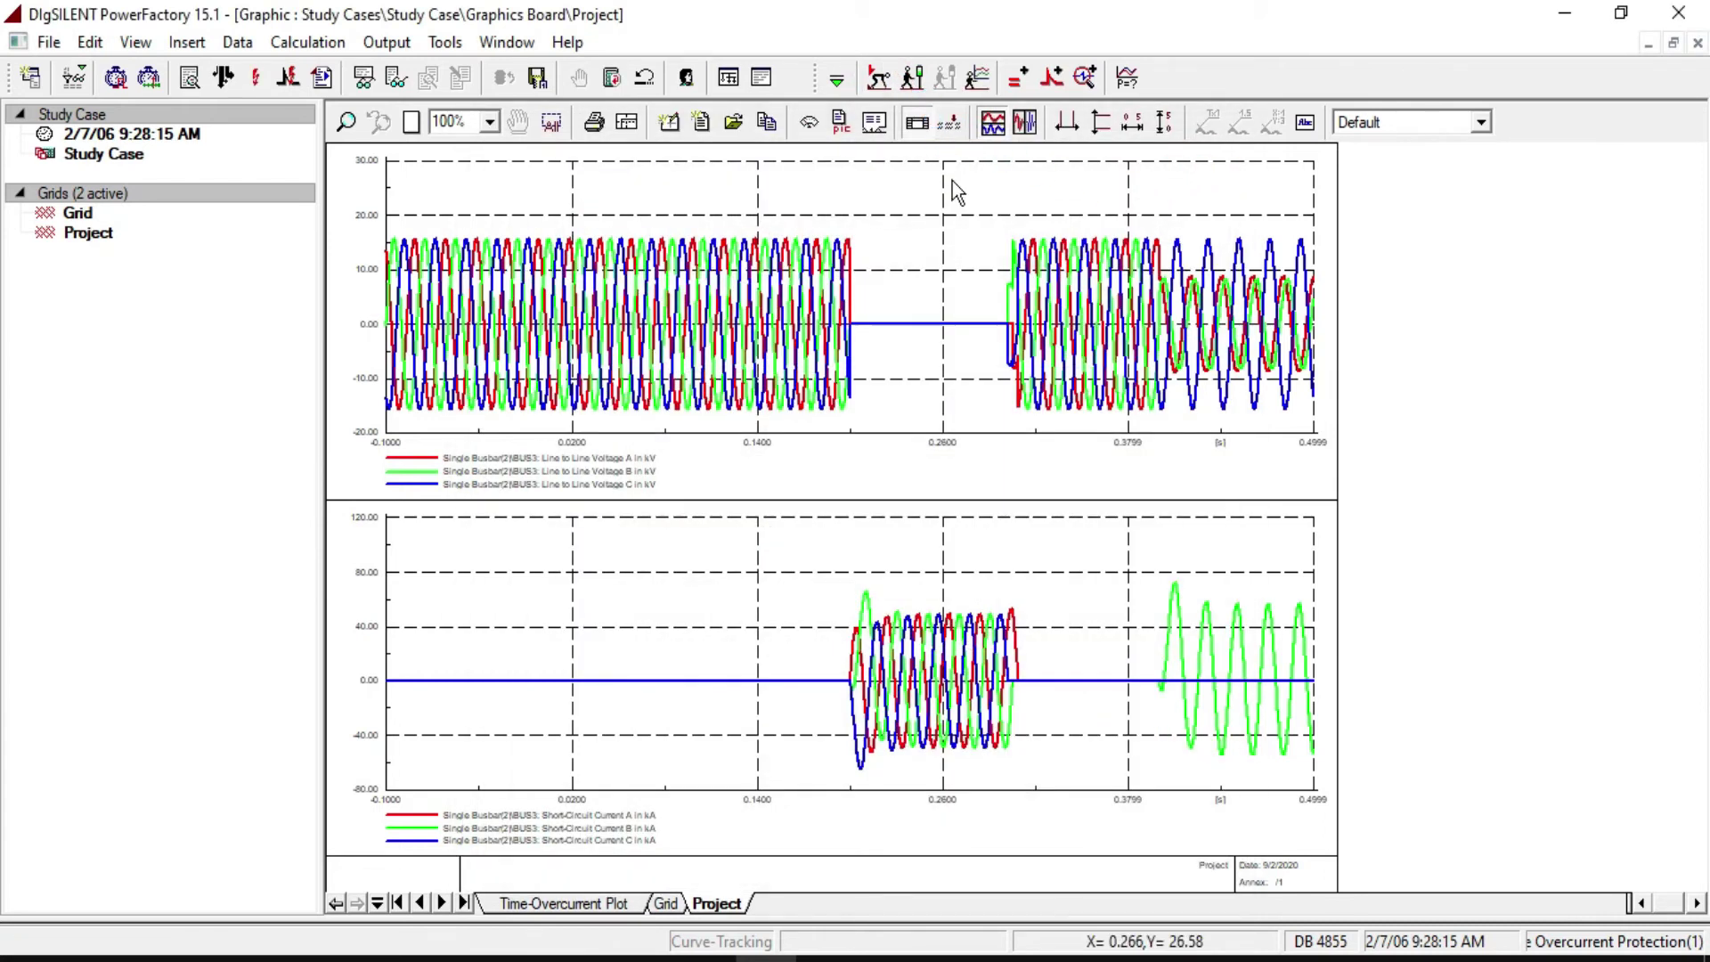
Step: Run the simulation to an absolute stop time of 0.8 s and auto-scale the x and y axes of the subplots
click(912, 77)
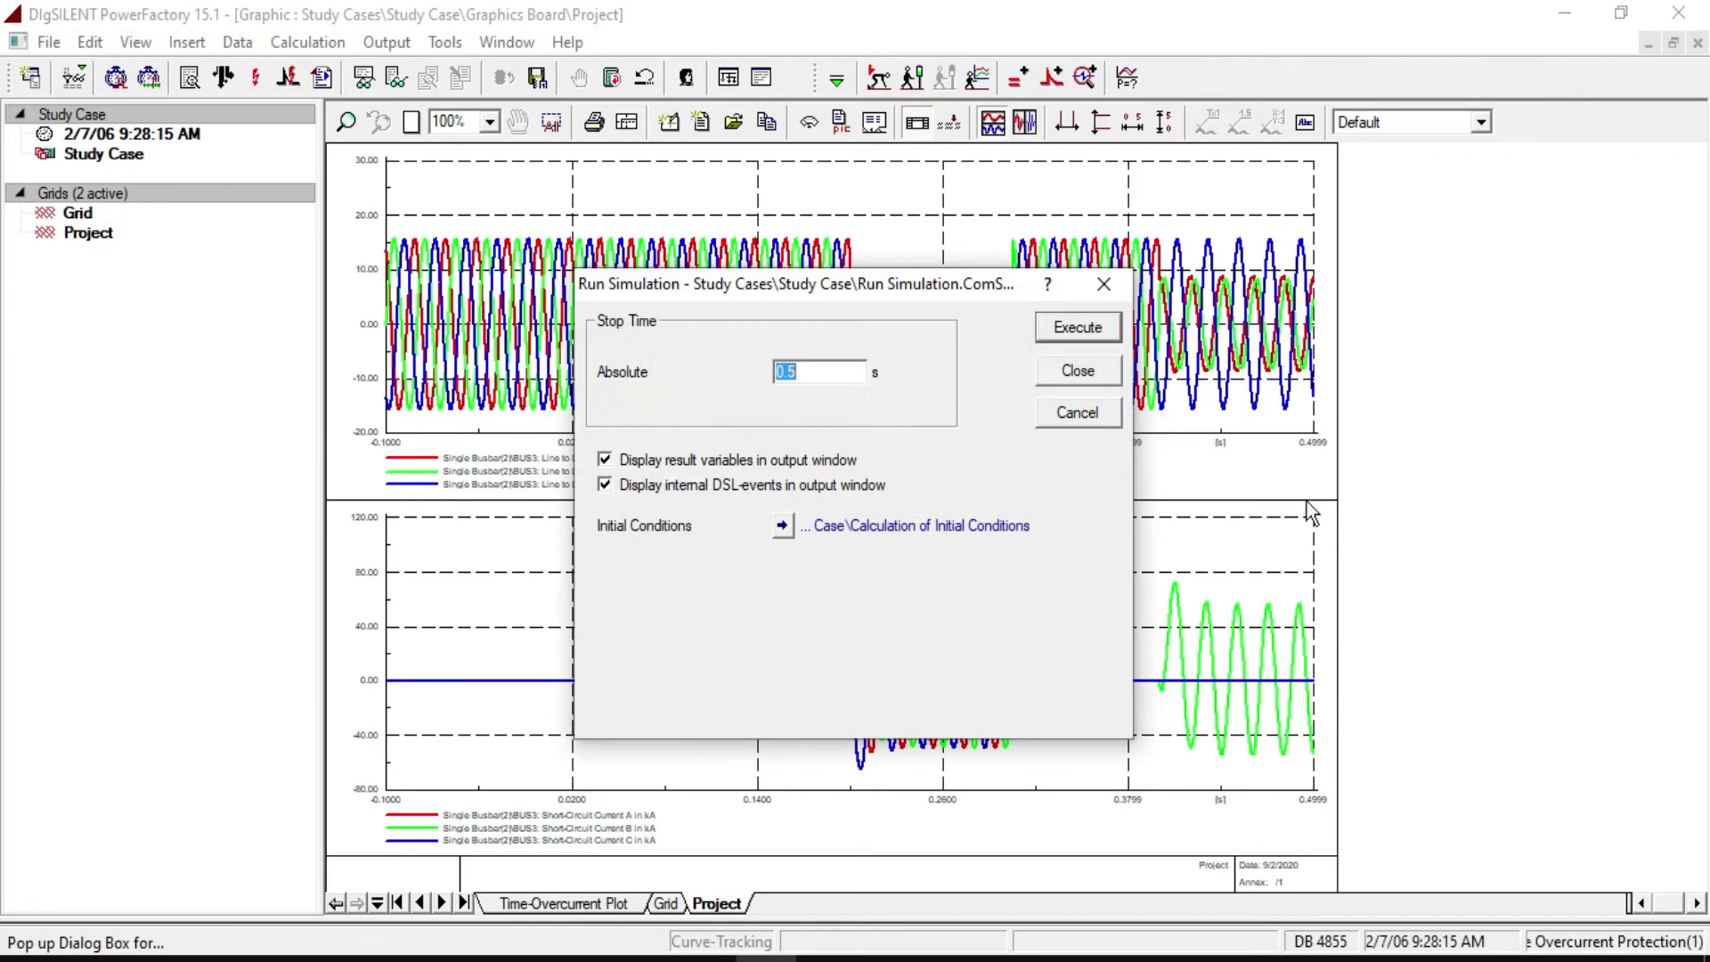
double_click(818, 374)
text(0)
click(1079, 328)
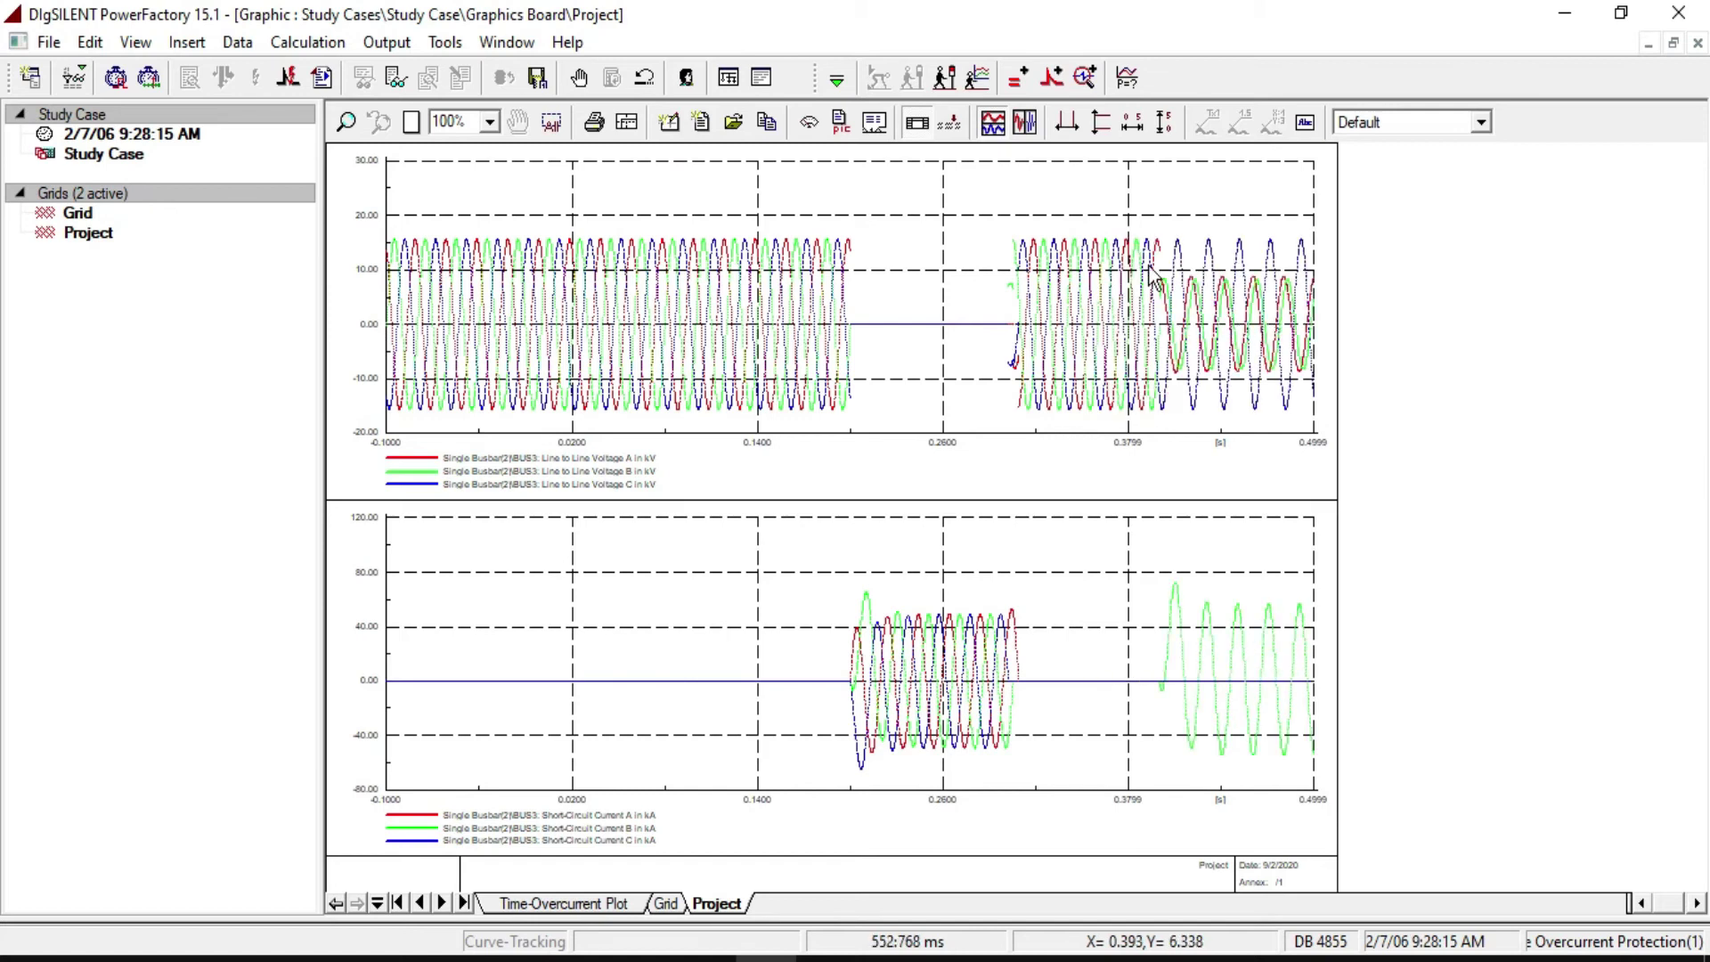
click(1133, 123)
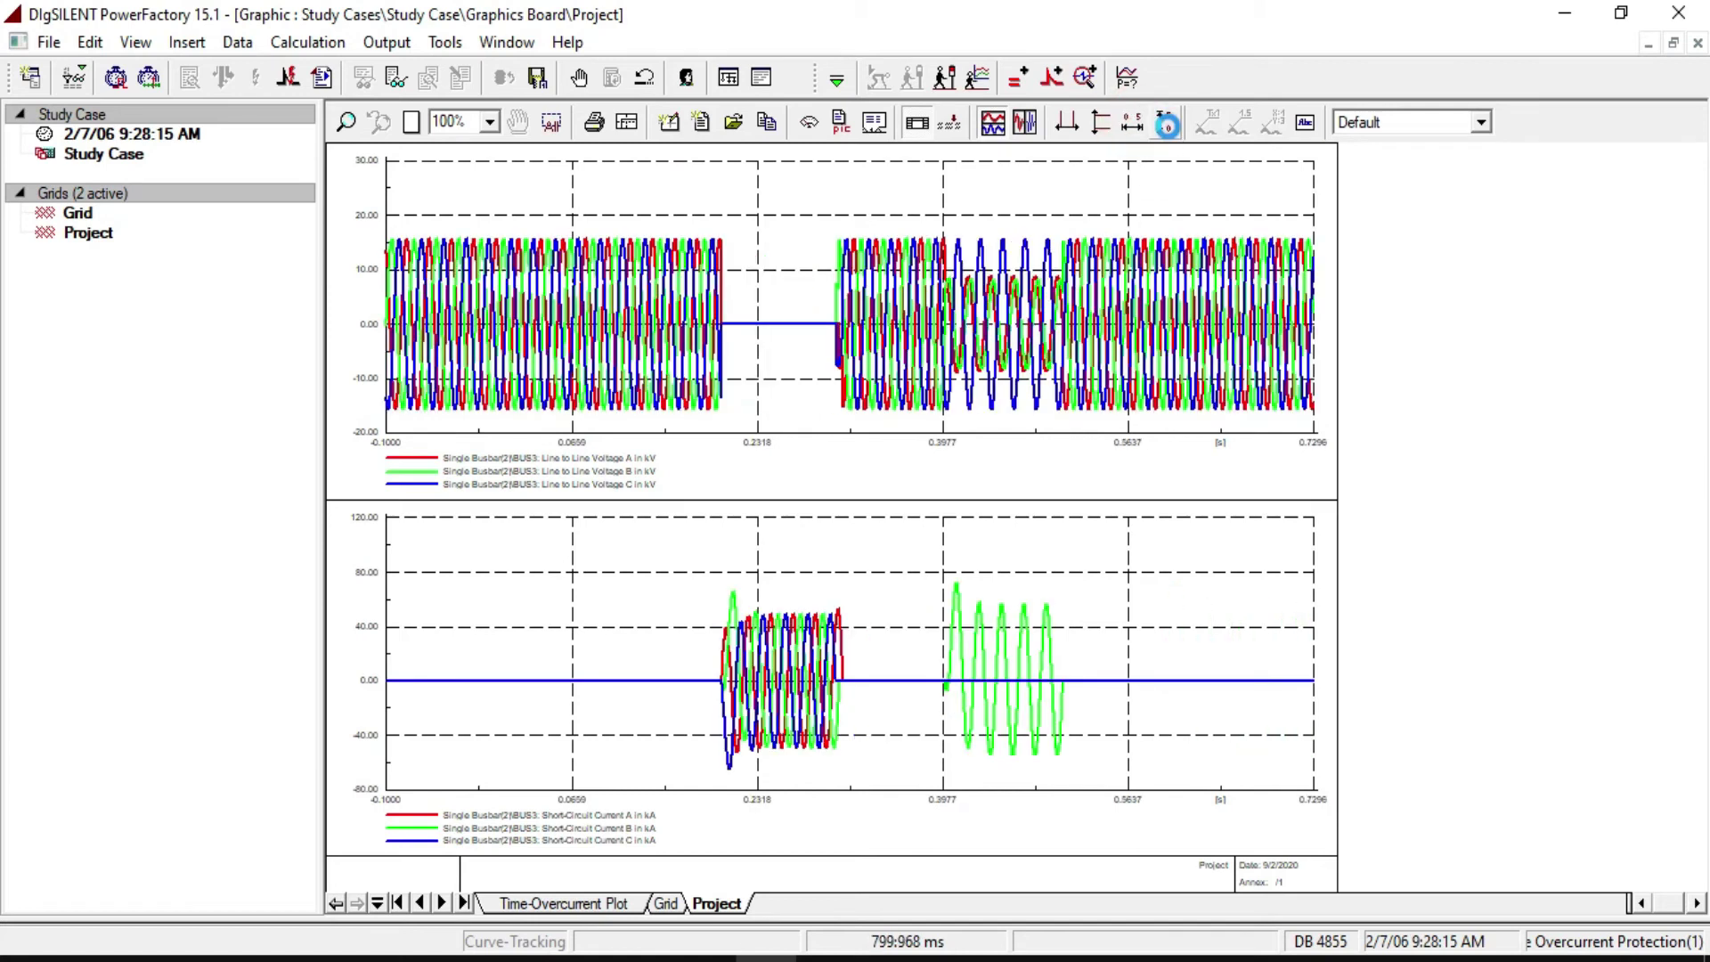
click(1166, 124)
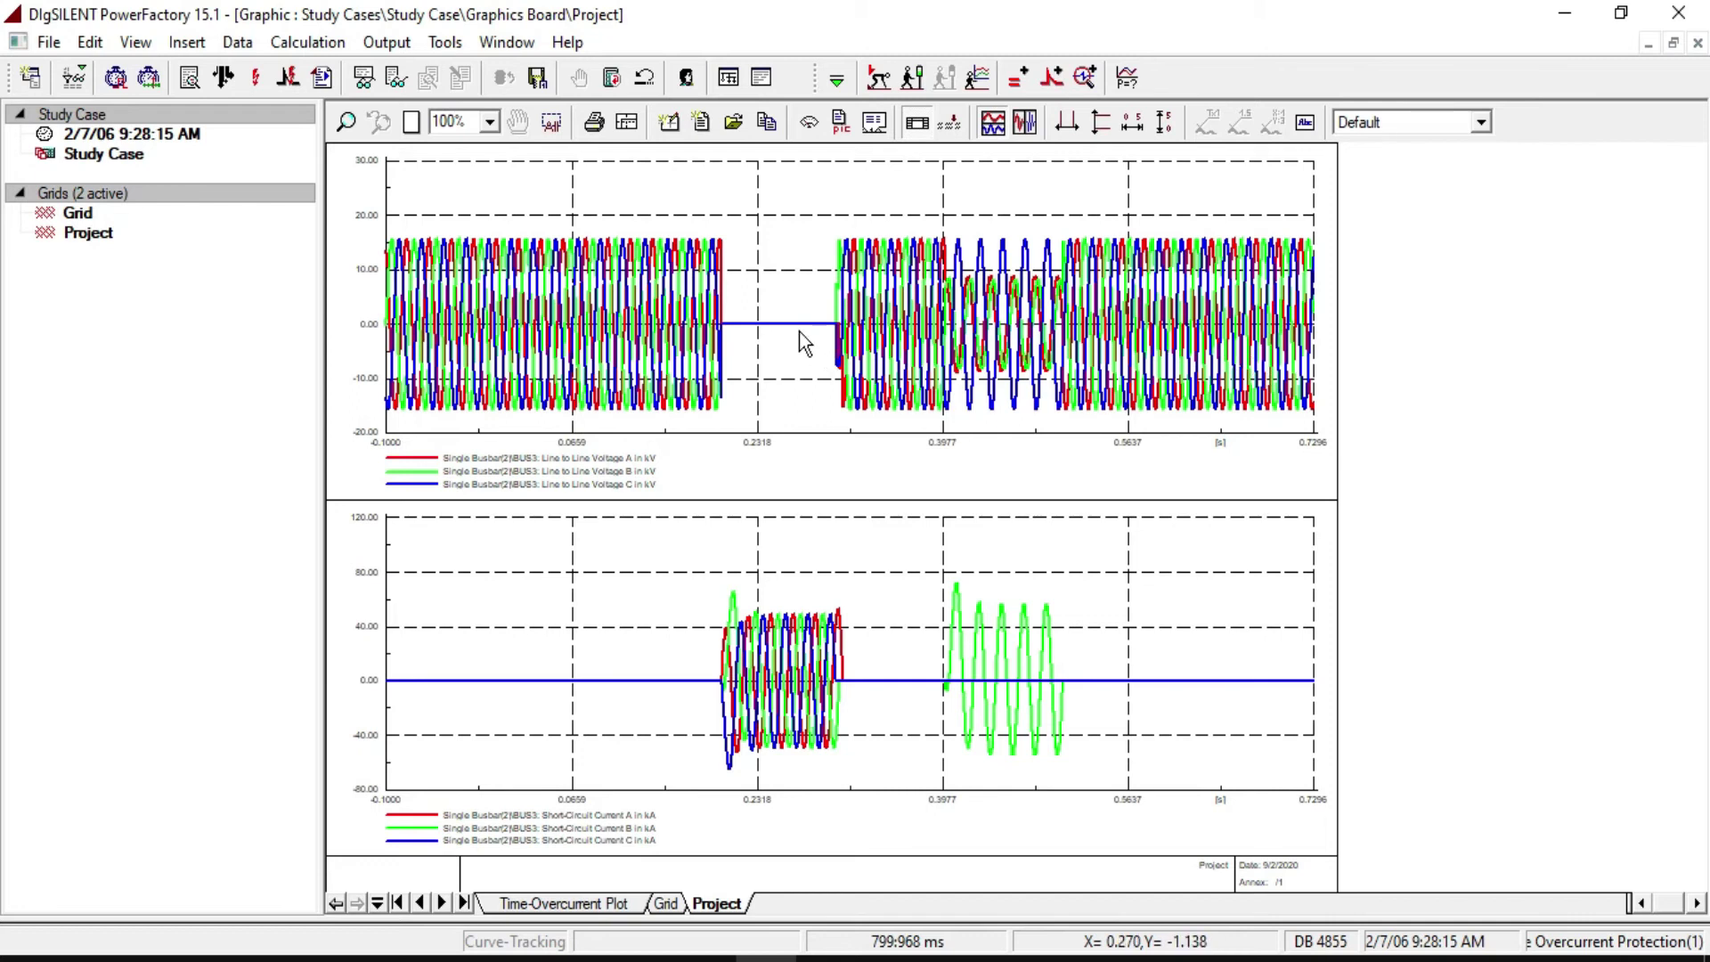
Step: In the upper subplot, change the element of all three line-to-line voltage curves to BUS4
double_click(666, 355)
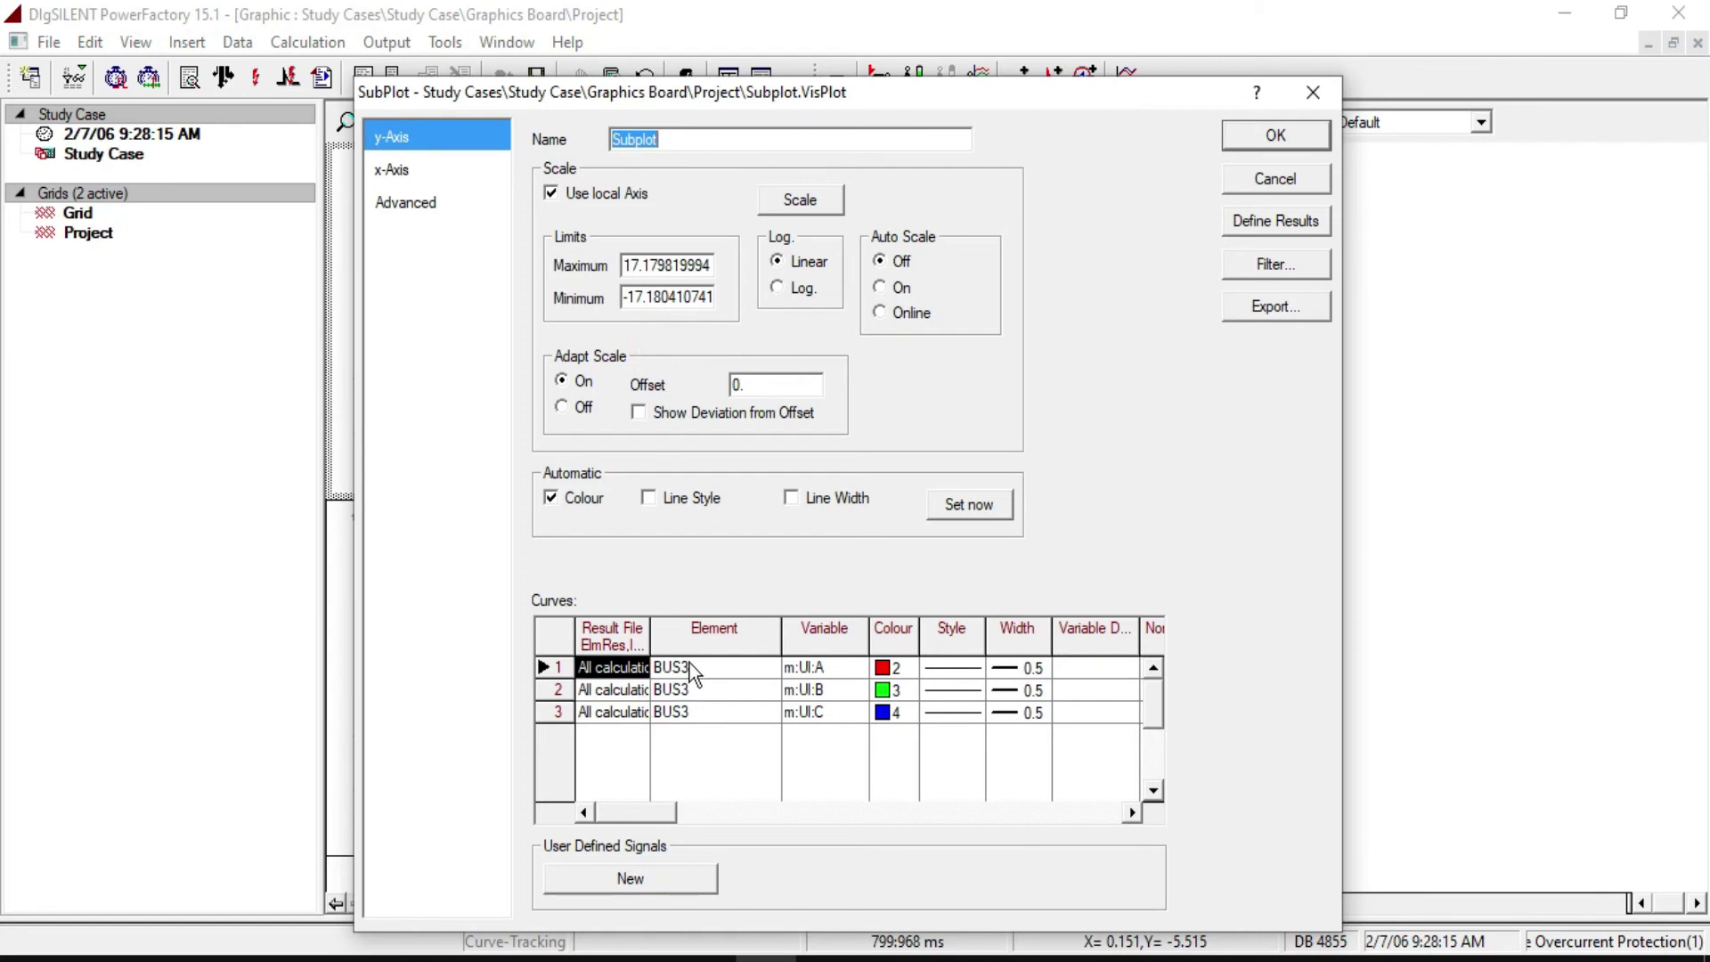
double_click(690, 666)
click(396, 392)
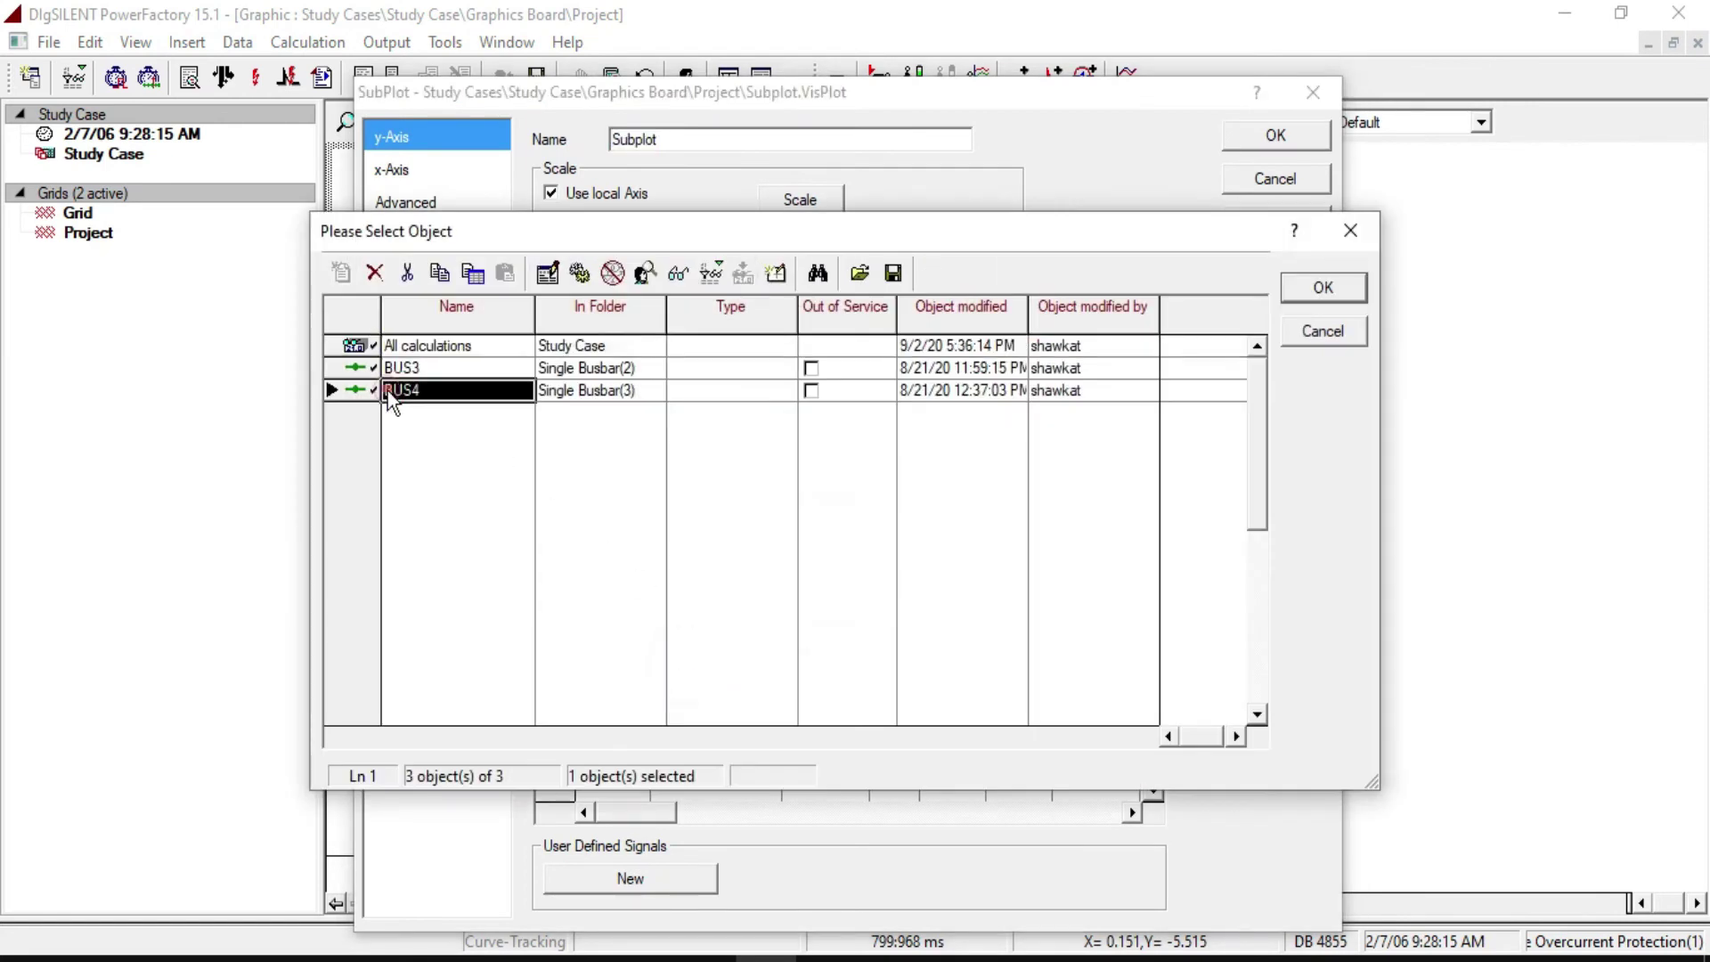
click(1318, 288)
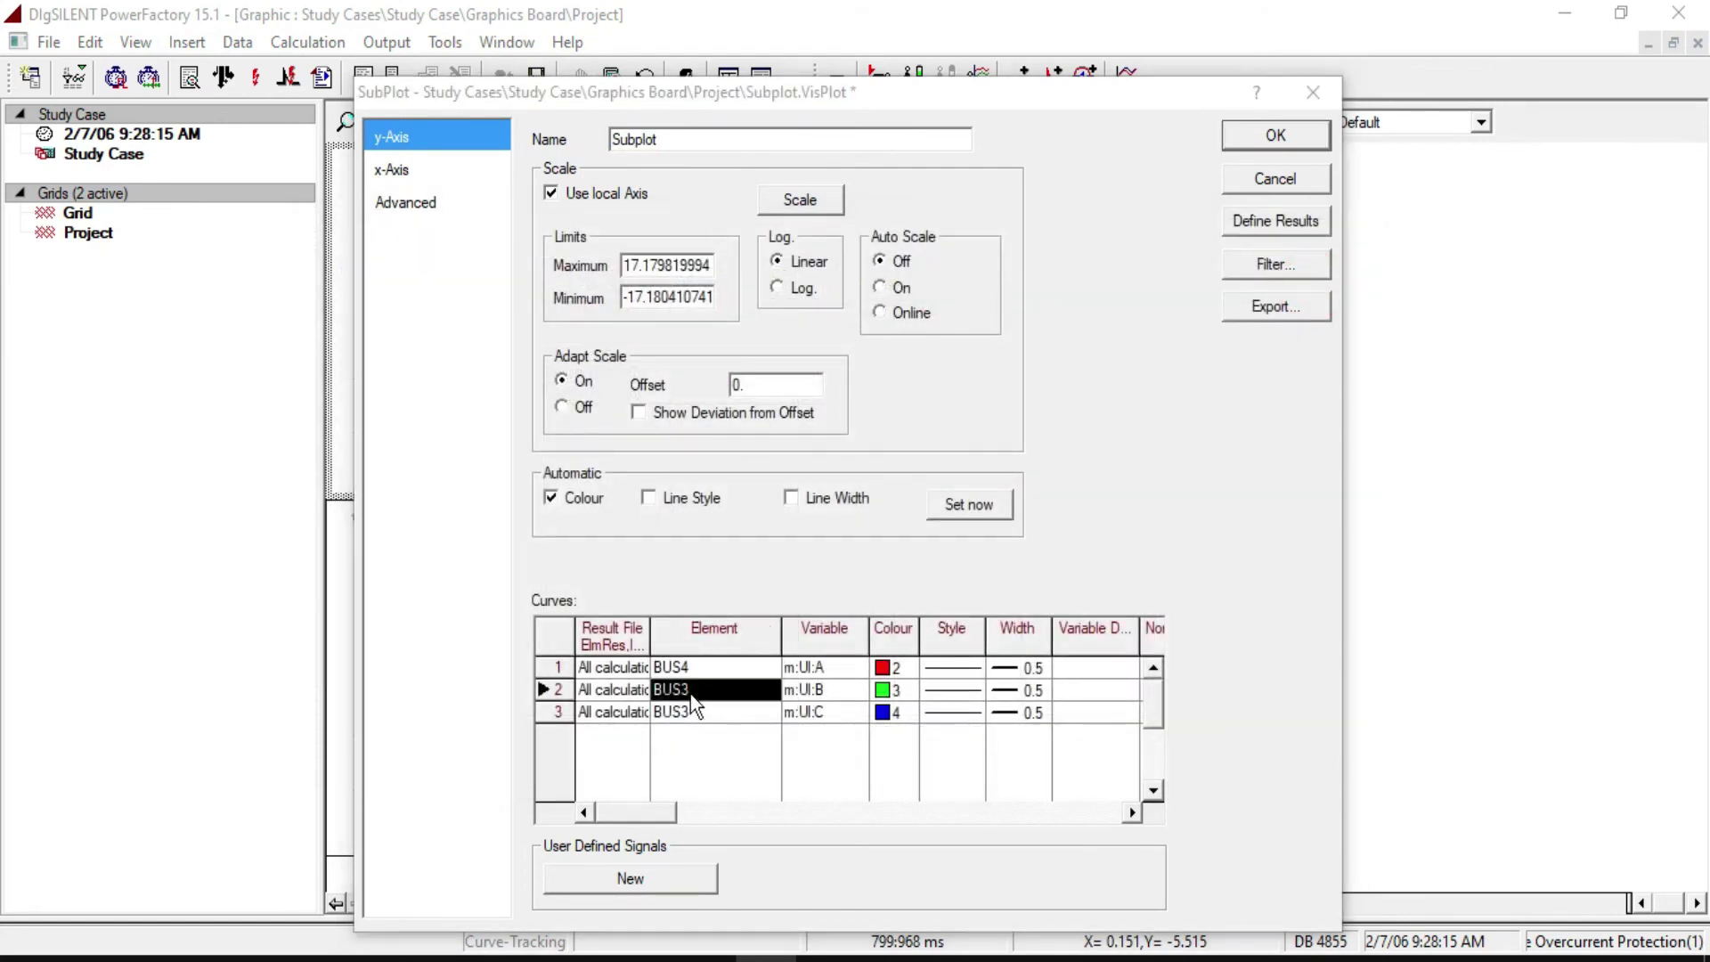
double_click(691, 693)
click(392, 392)
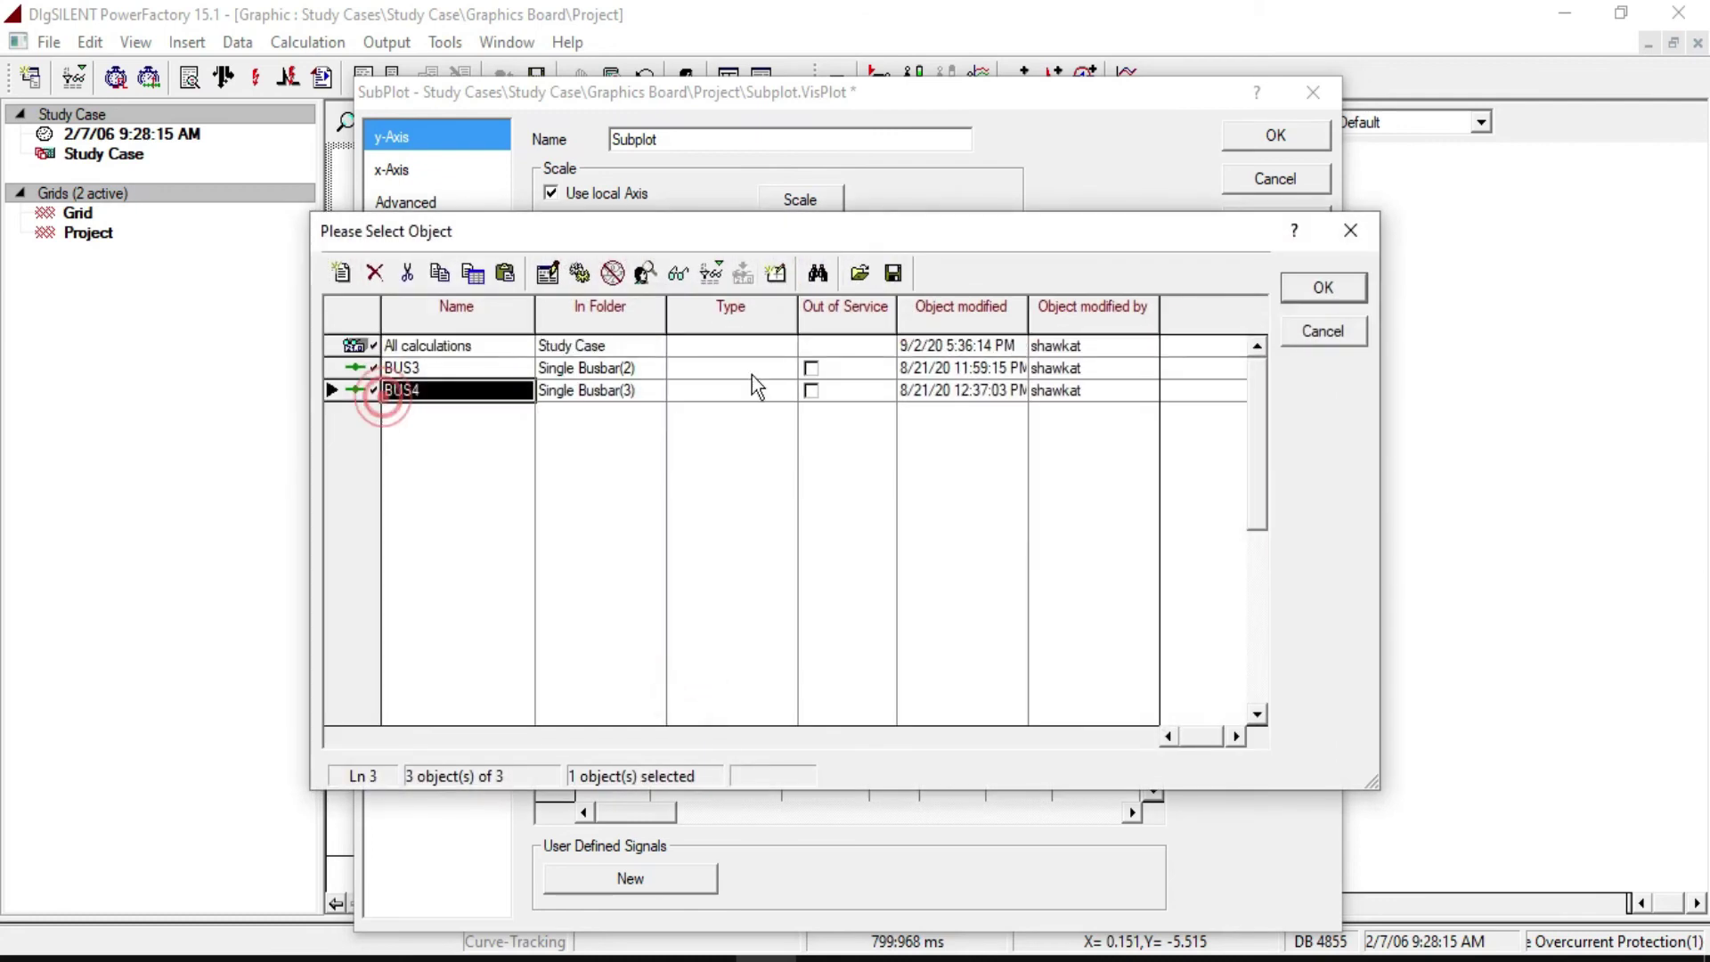
click(1323, 287)
double_click(712, 709)
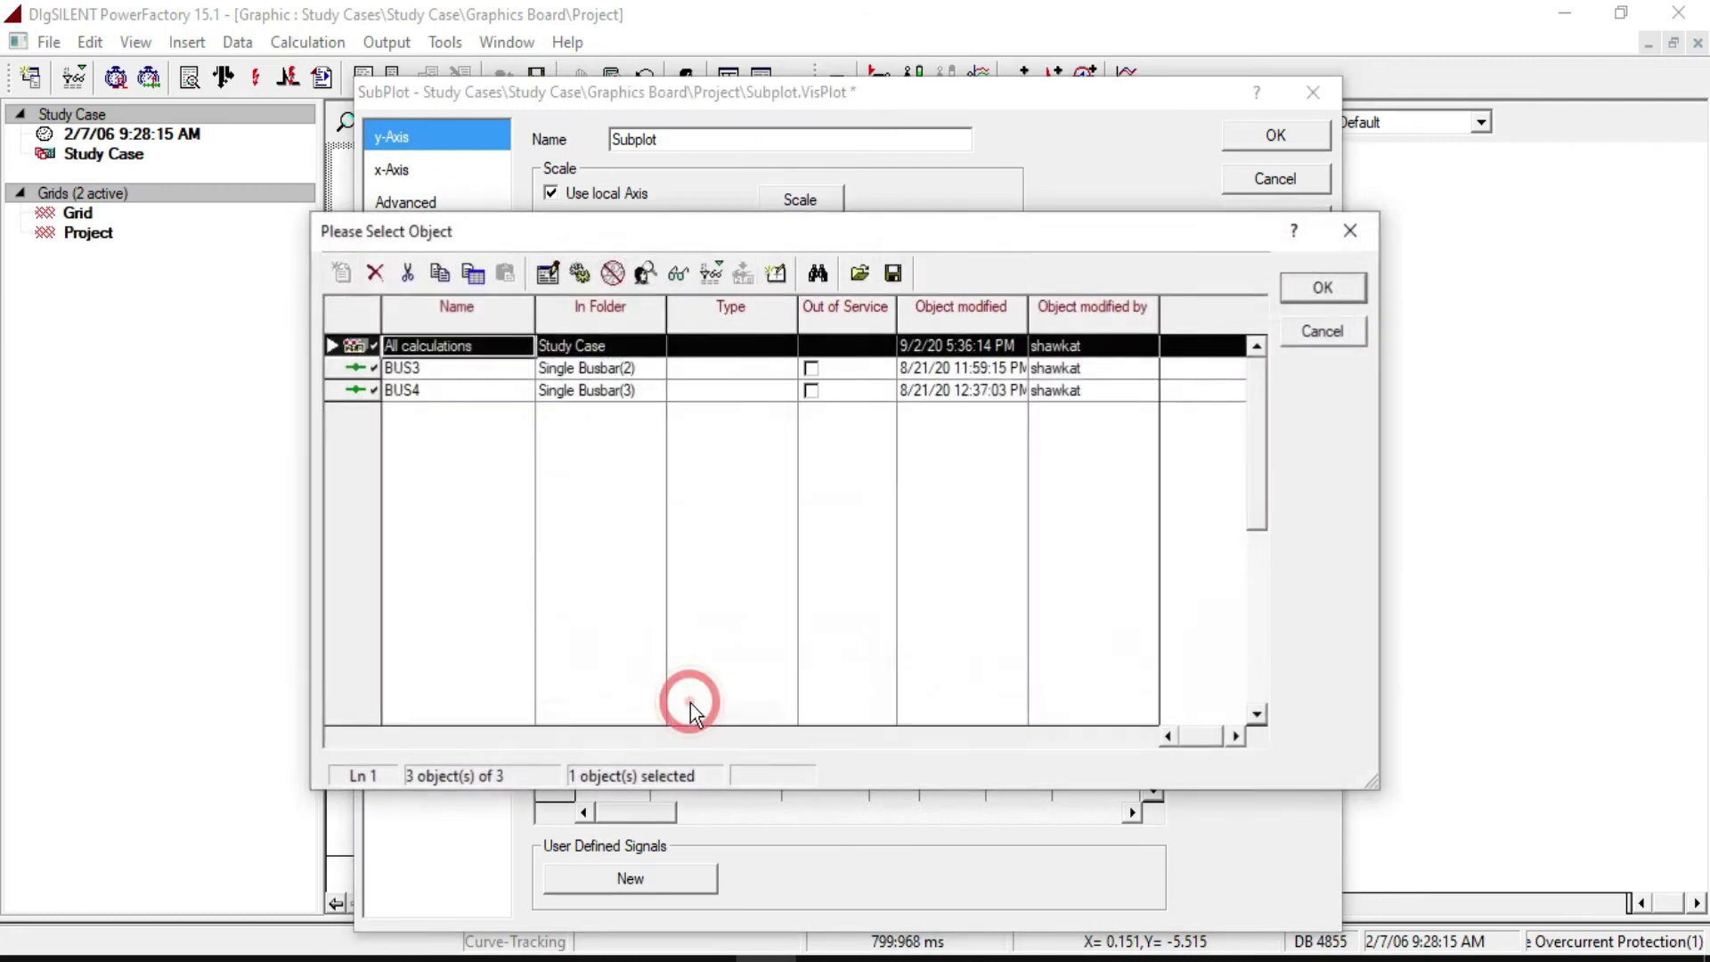
click(393, 390)
click(1323, 287)
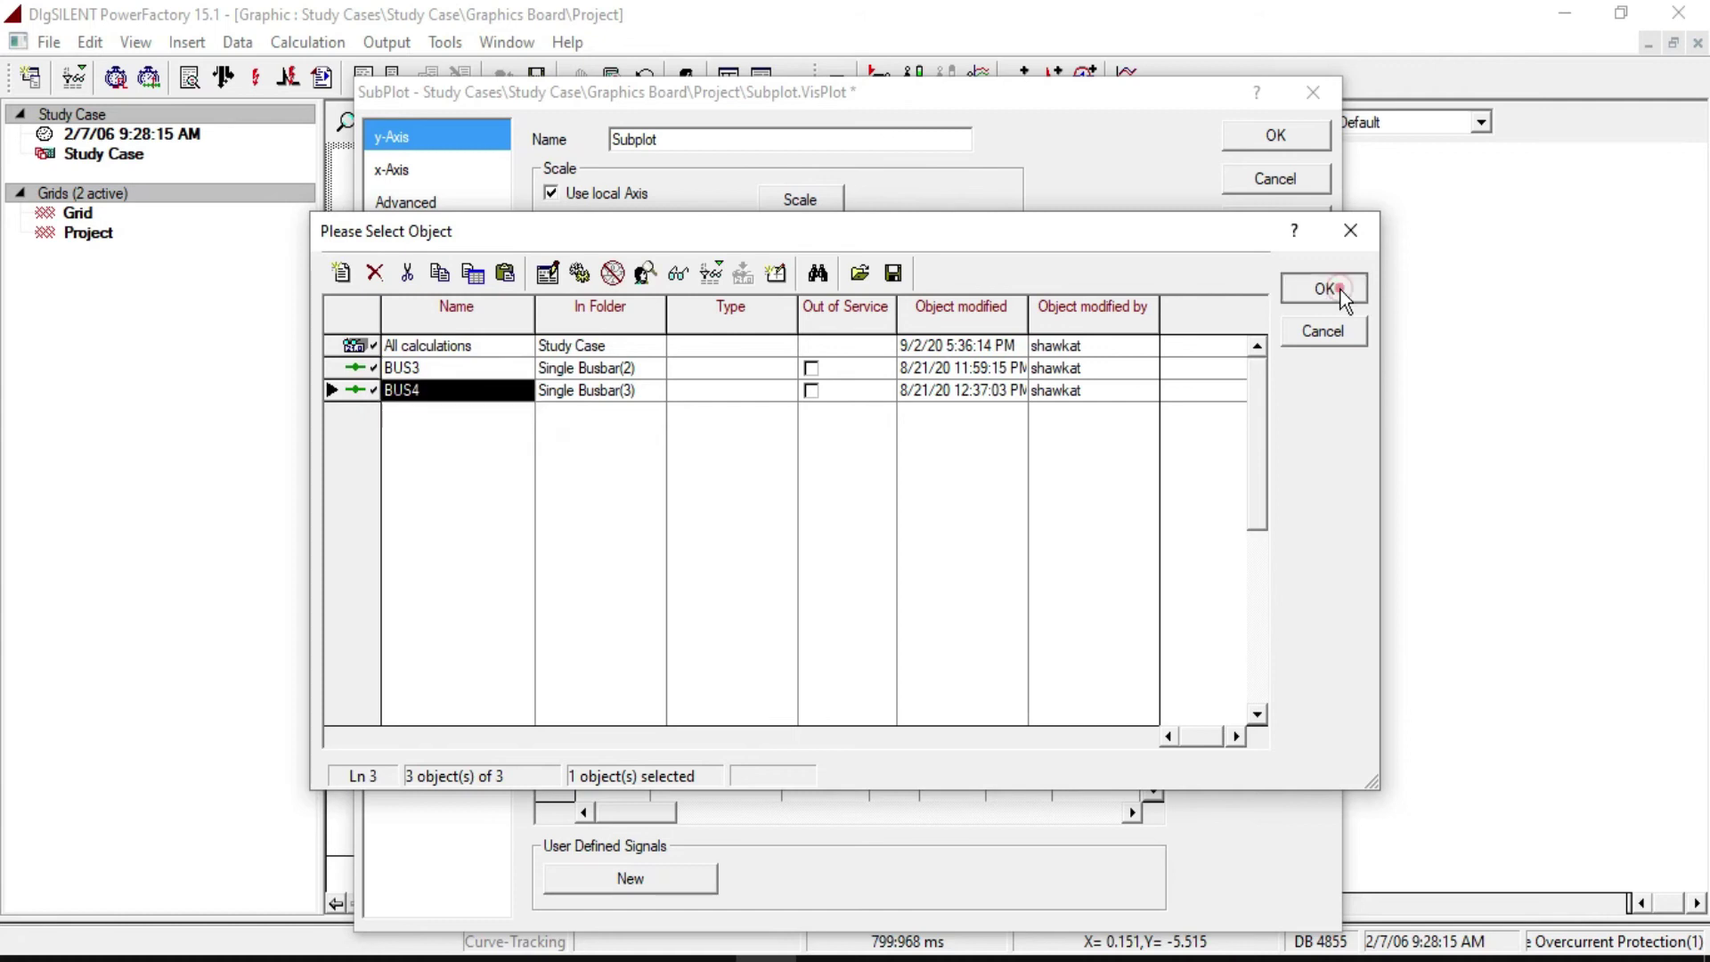
click(1276, 136)
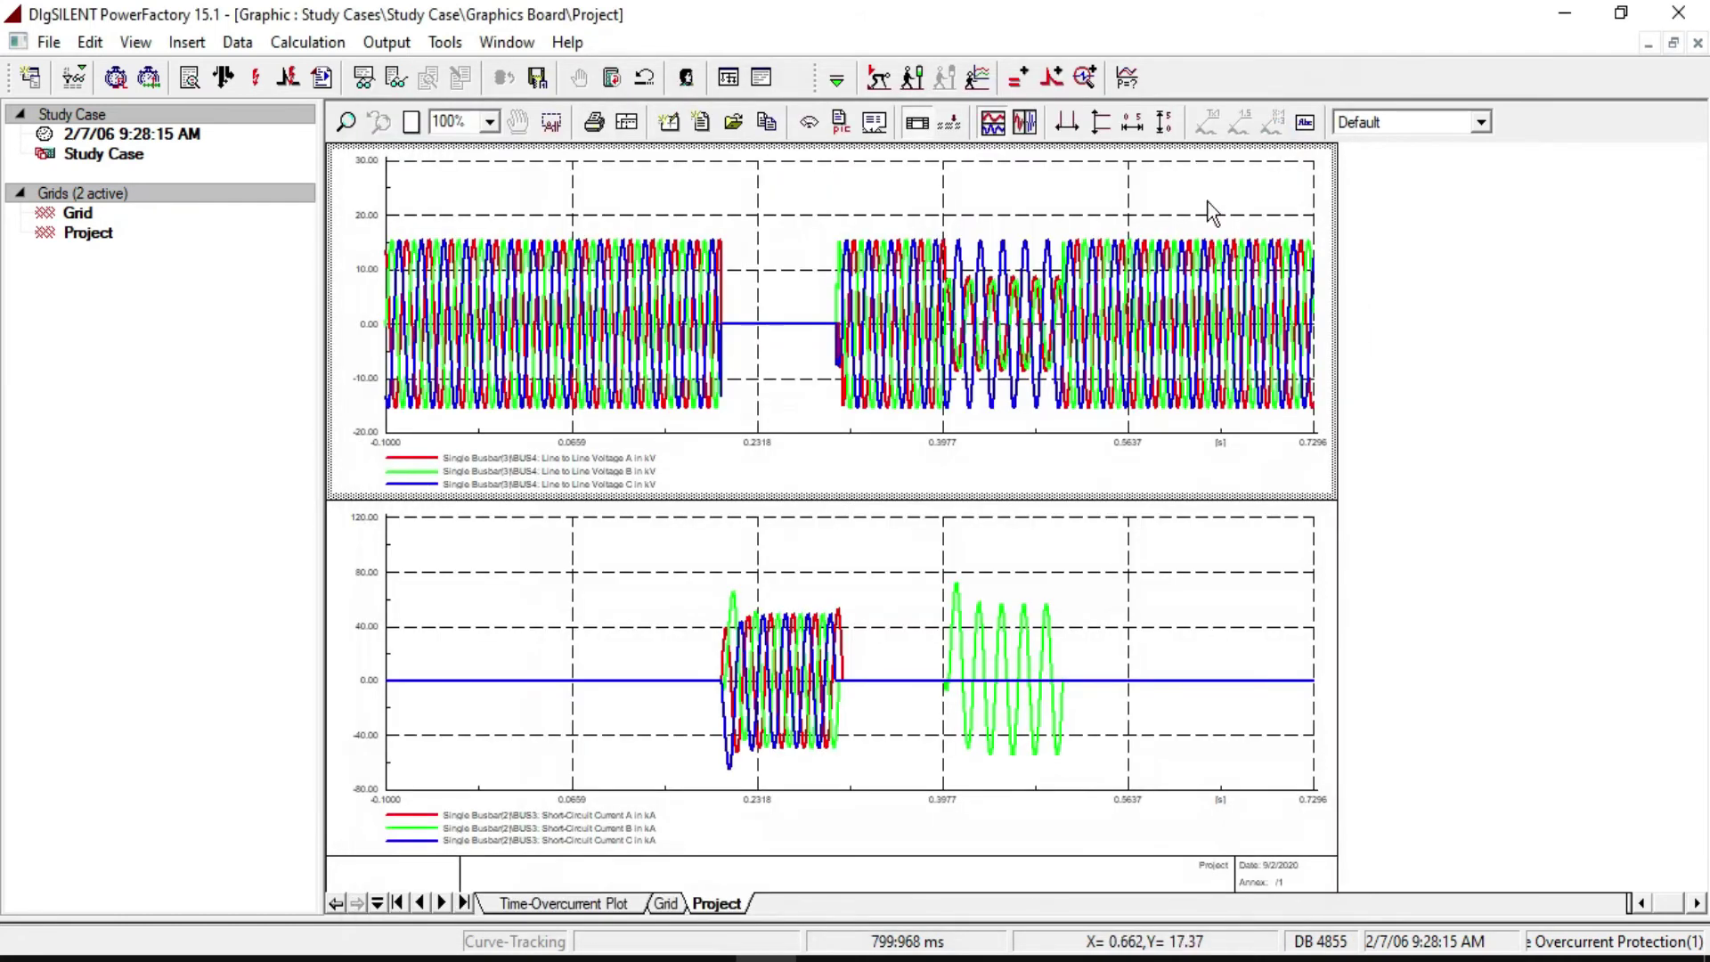
Step: Recalculate the initial conditions and rerun the simulation to refresh the BUS4 voltage plot
click(879, 78)
click(1204, 180)
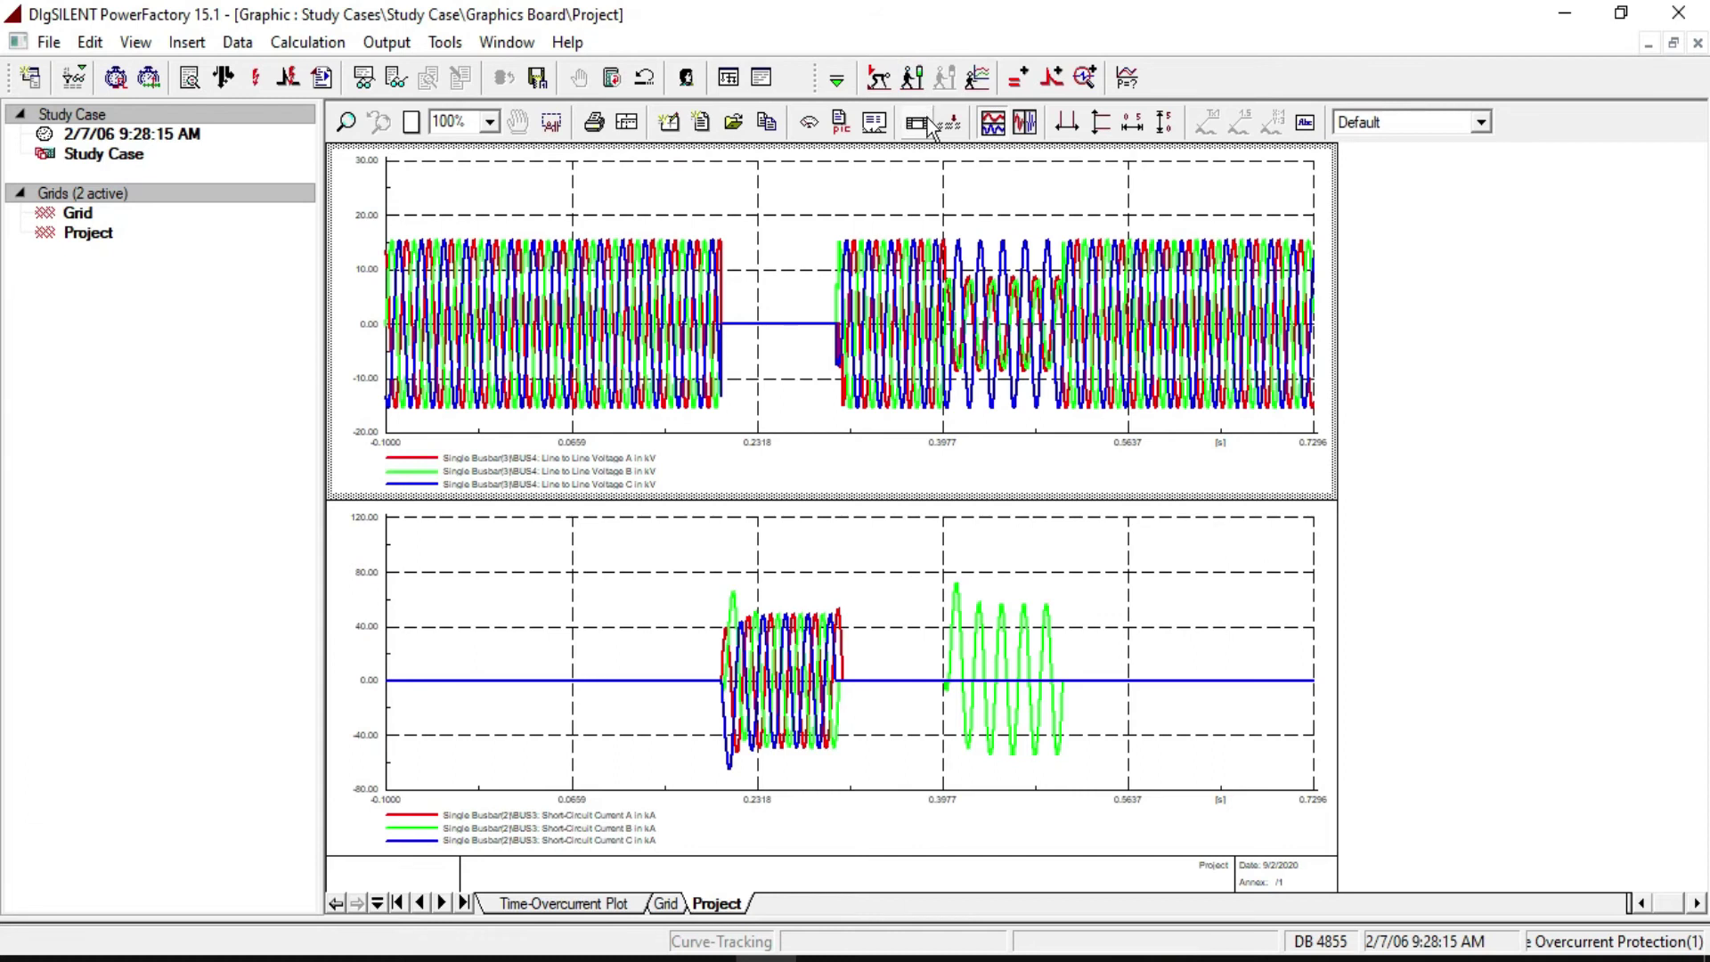
click(914, 78)
click(1077, 330)
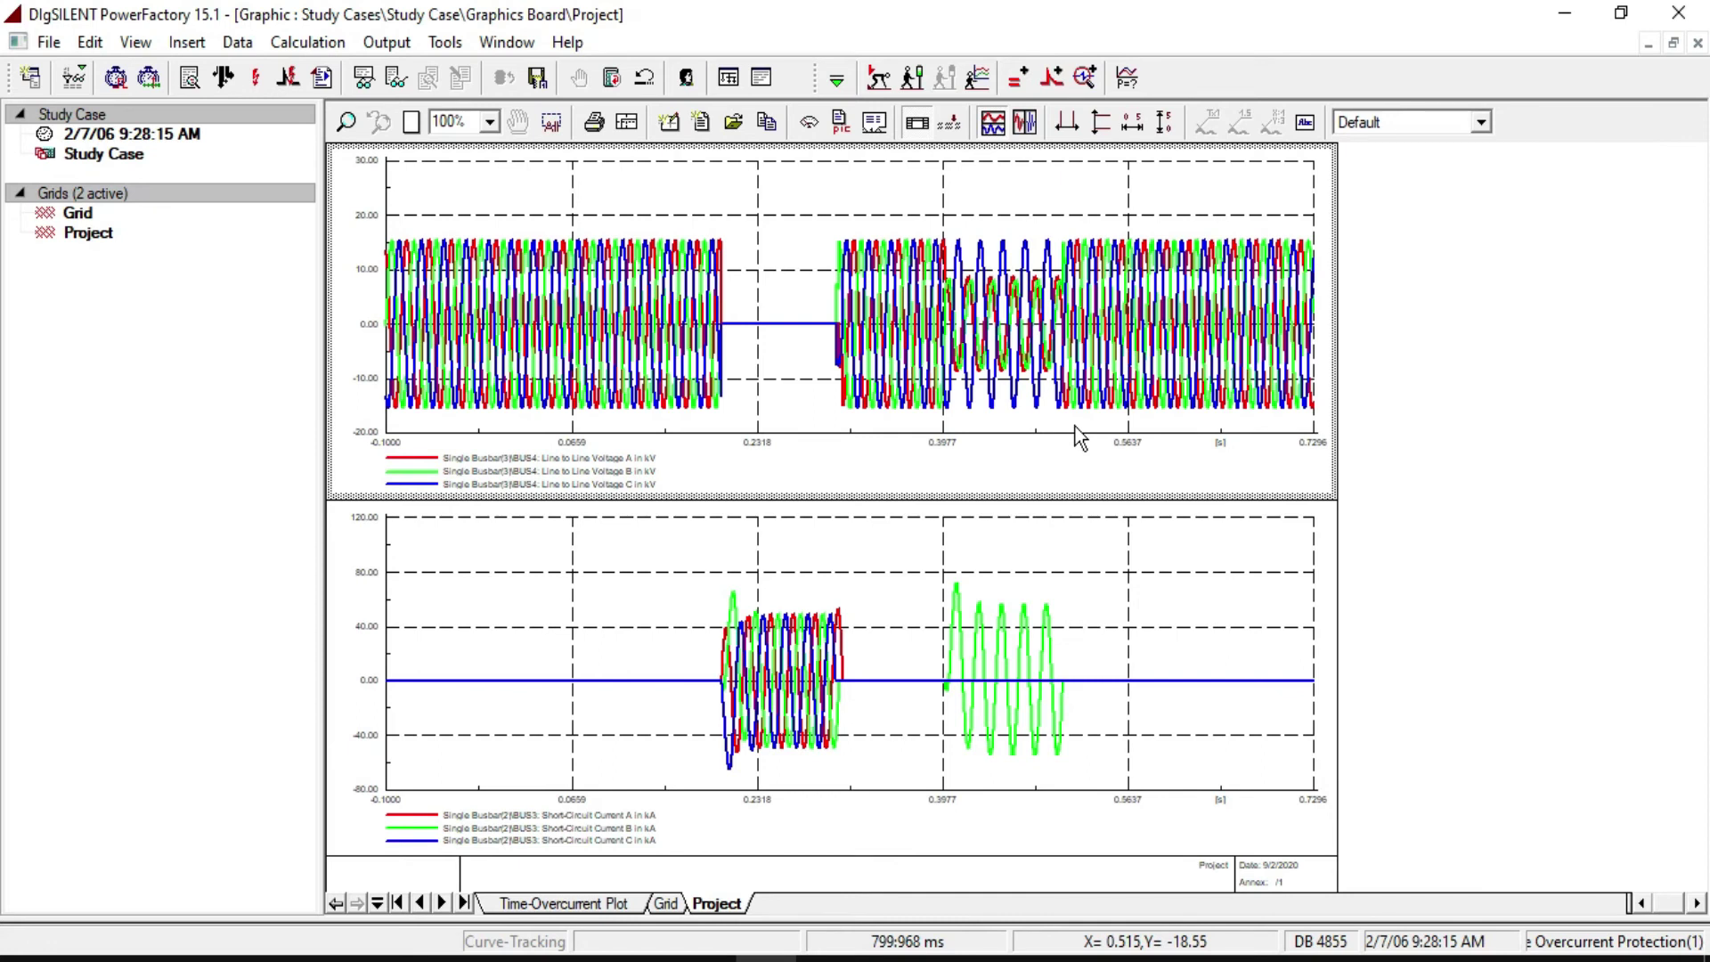
Step: On the Grid diagram, place a static generator below Single Busbar(4), beside its load, and connect it to that busbar
click(667, 903)
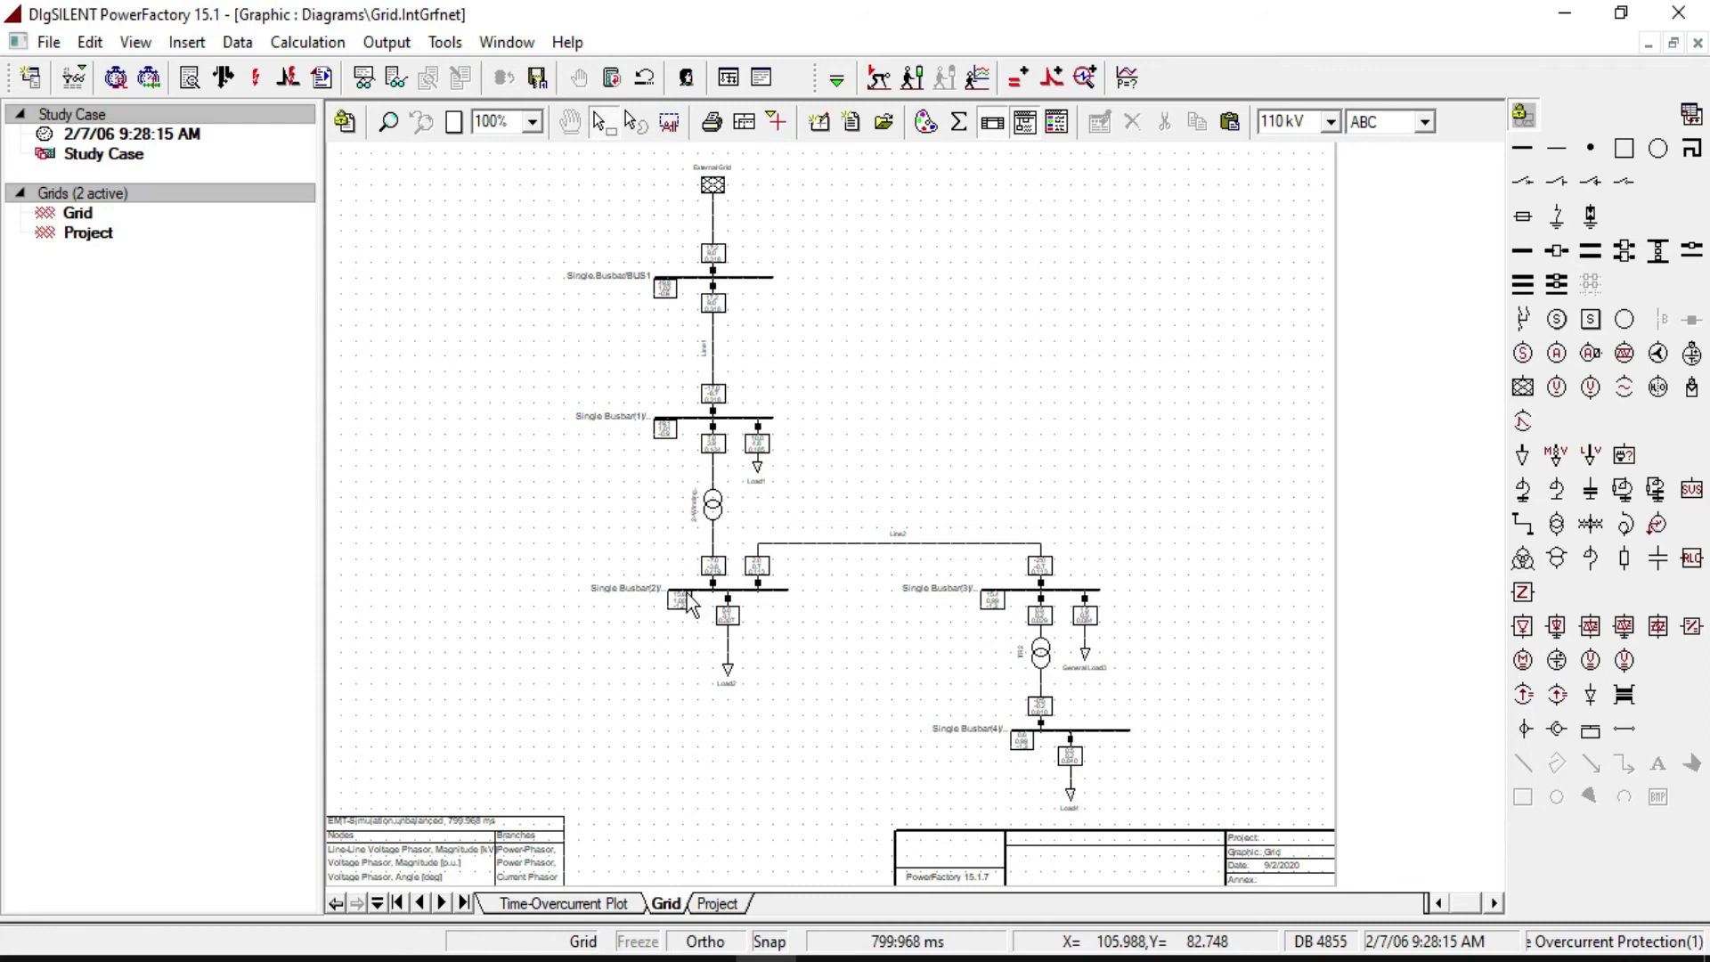
click(724, 589)
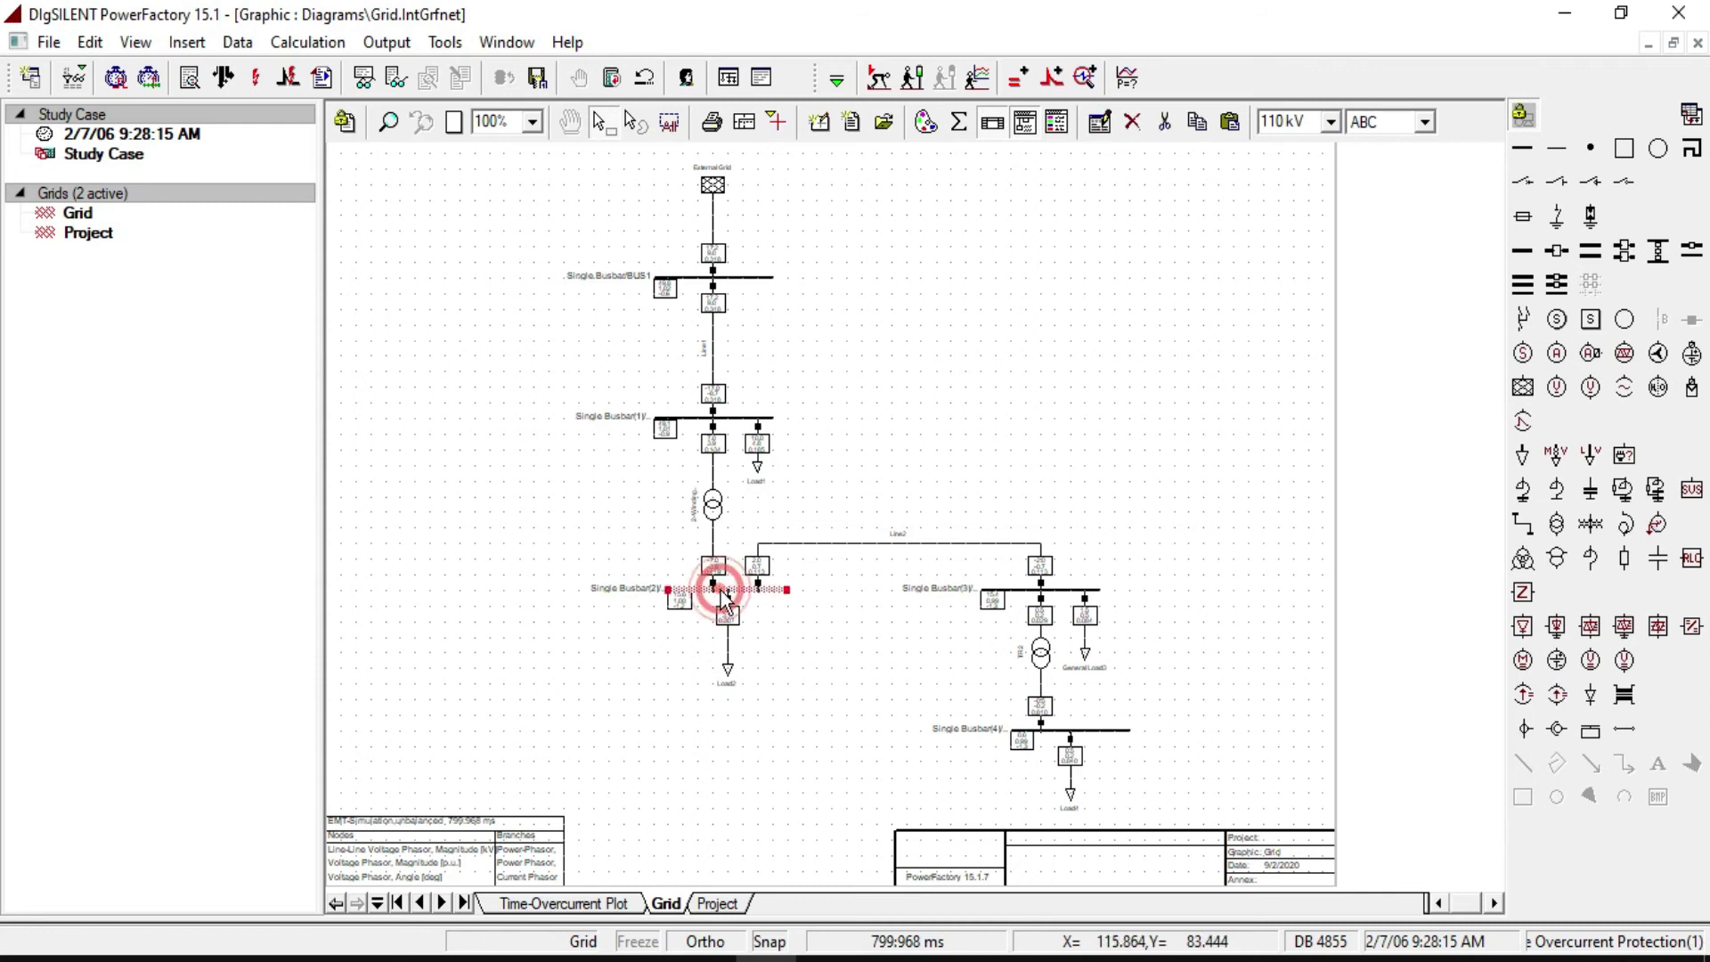
click(738, 609)
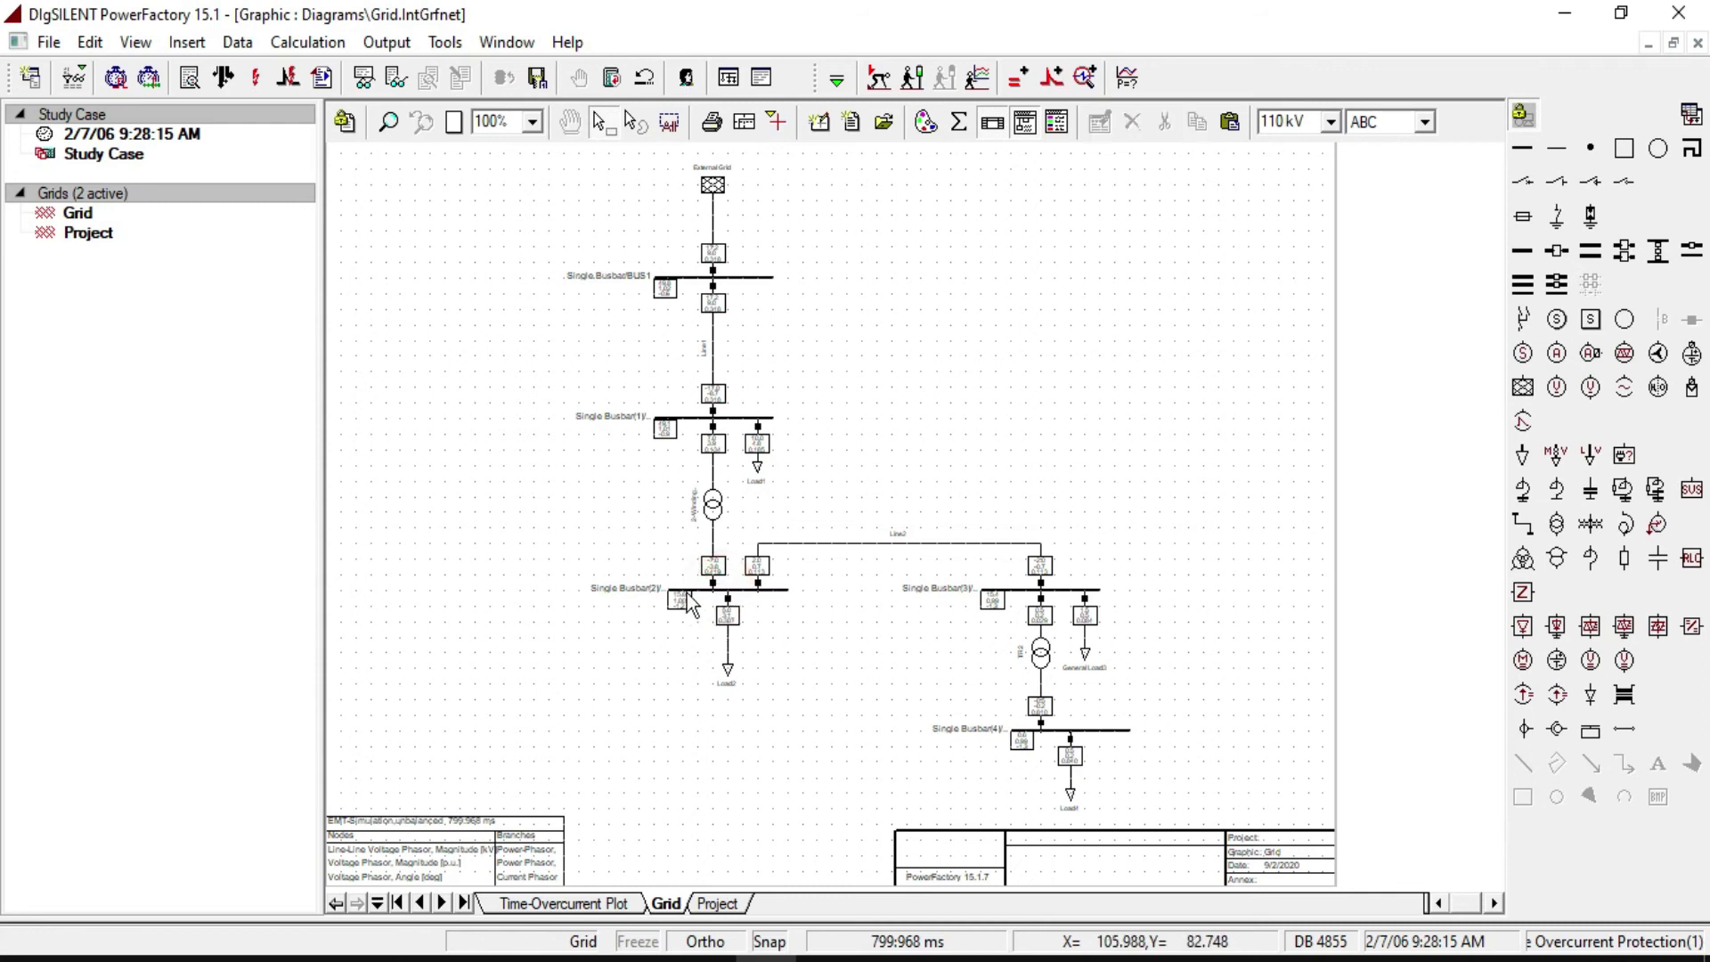
click(723, 592)
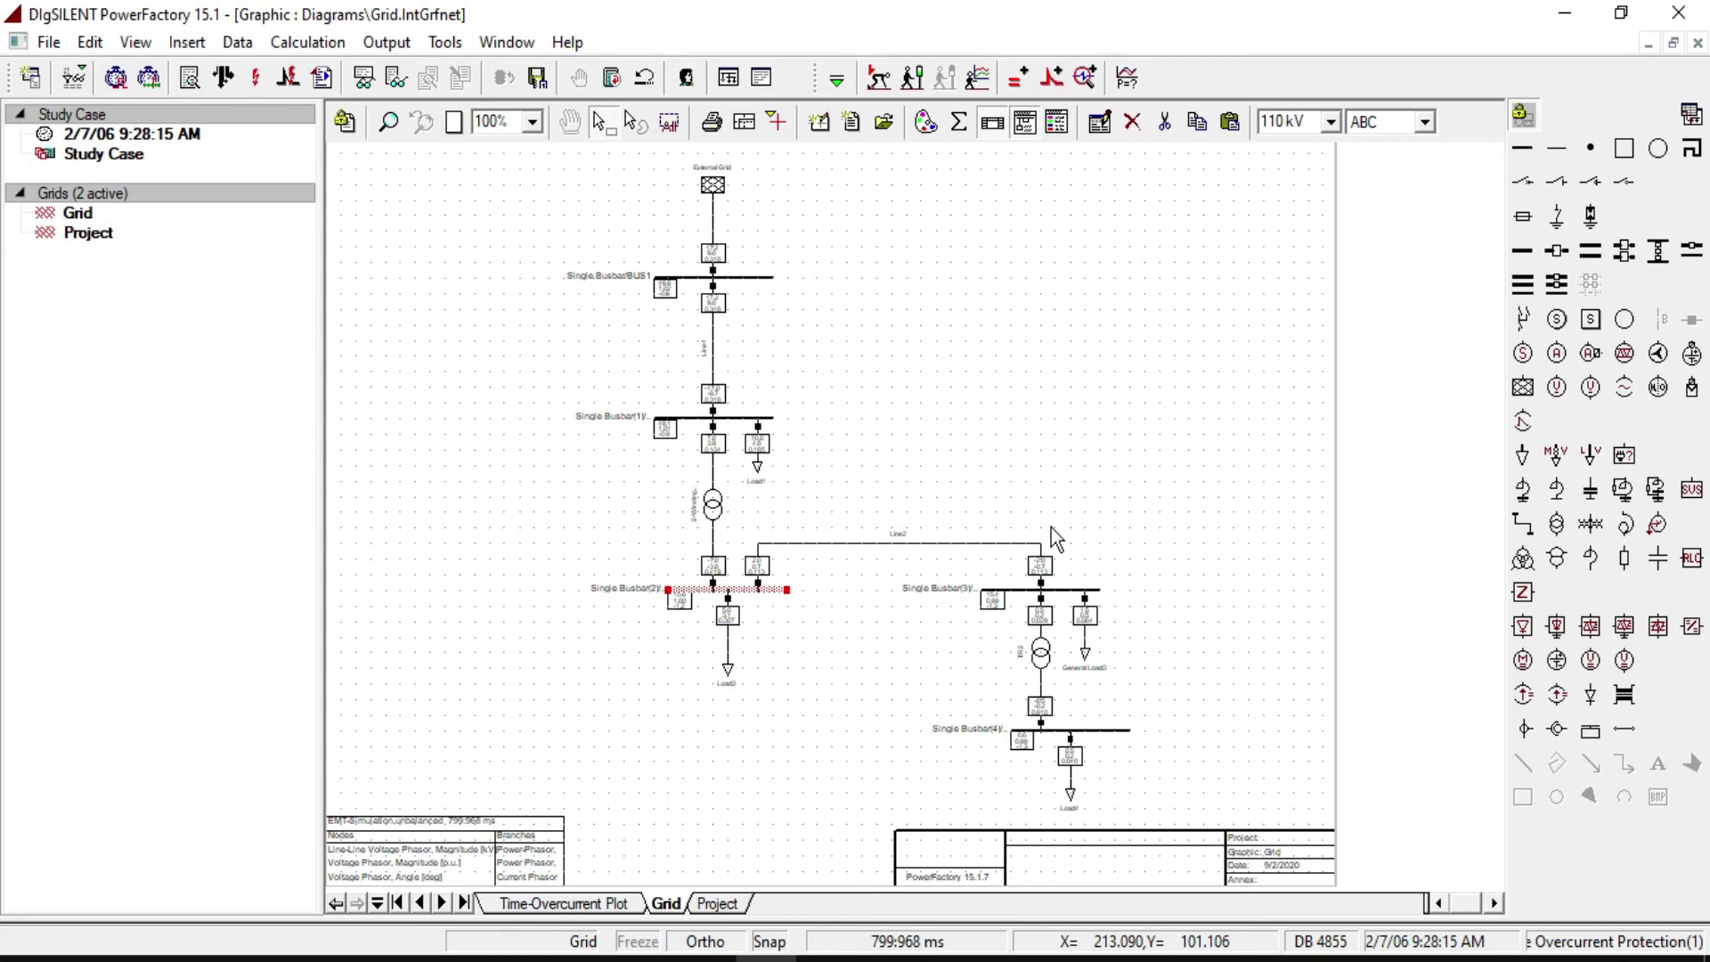
click(1659, 352)
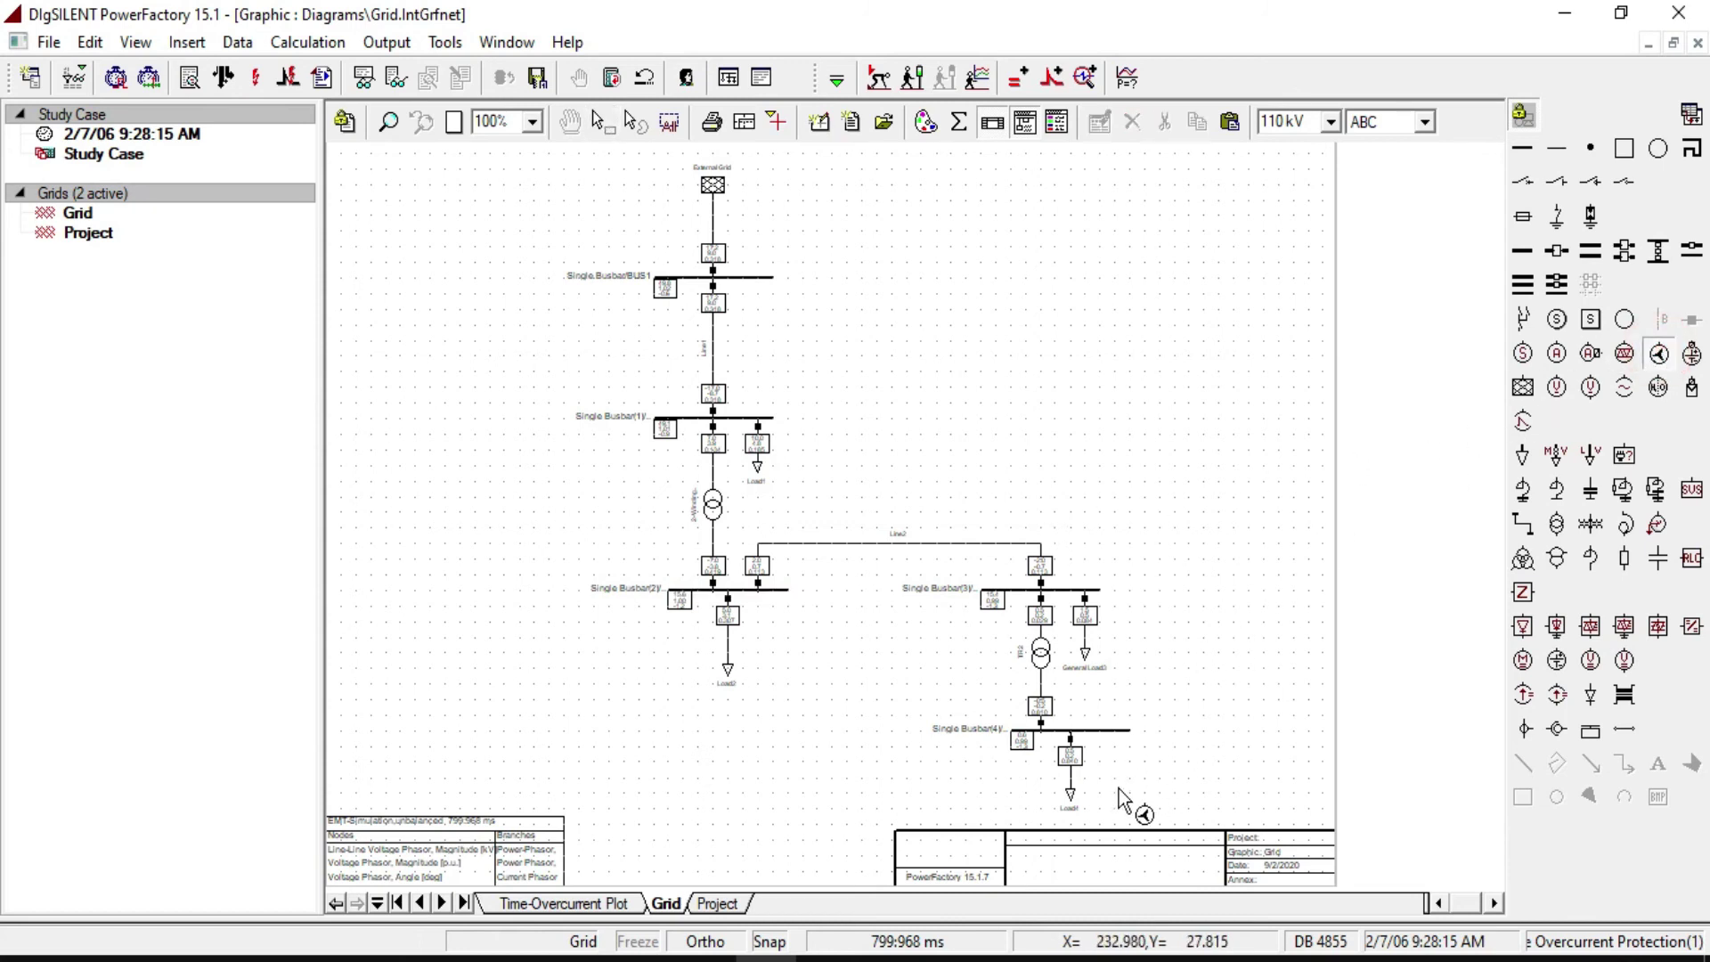
click(1138, 809)
click(1115, 730)
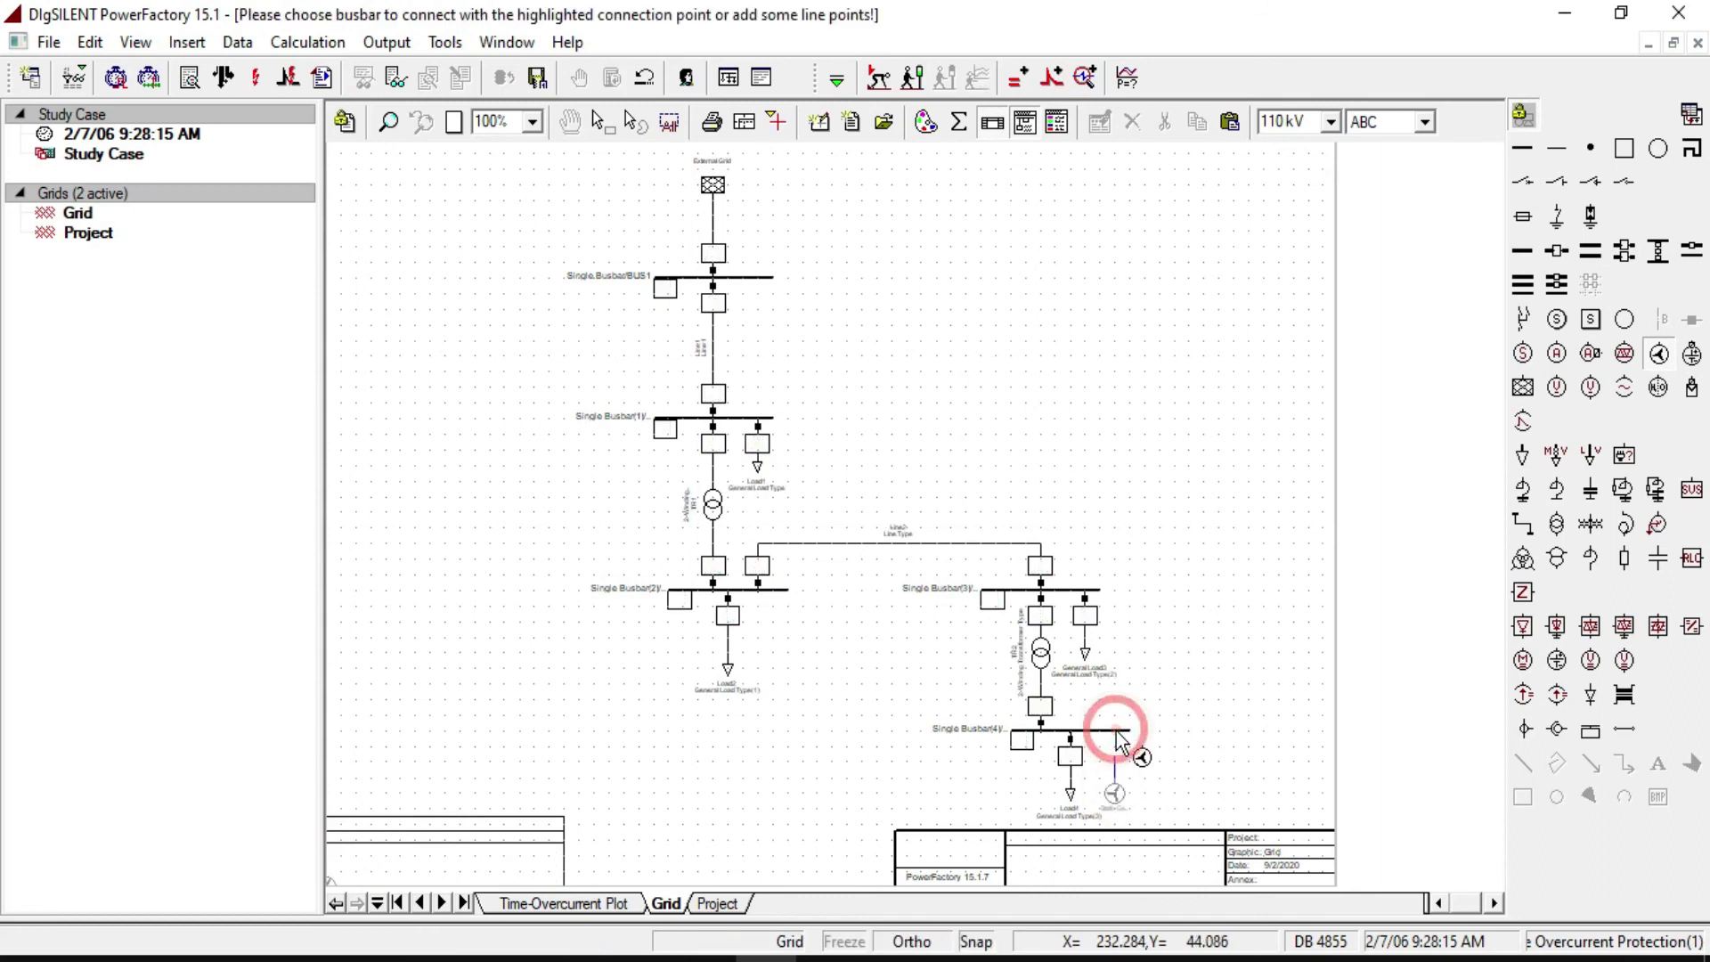
click(704, 590)
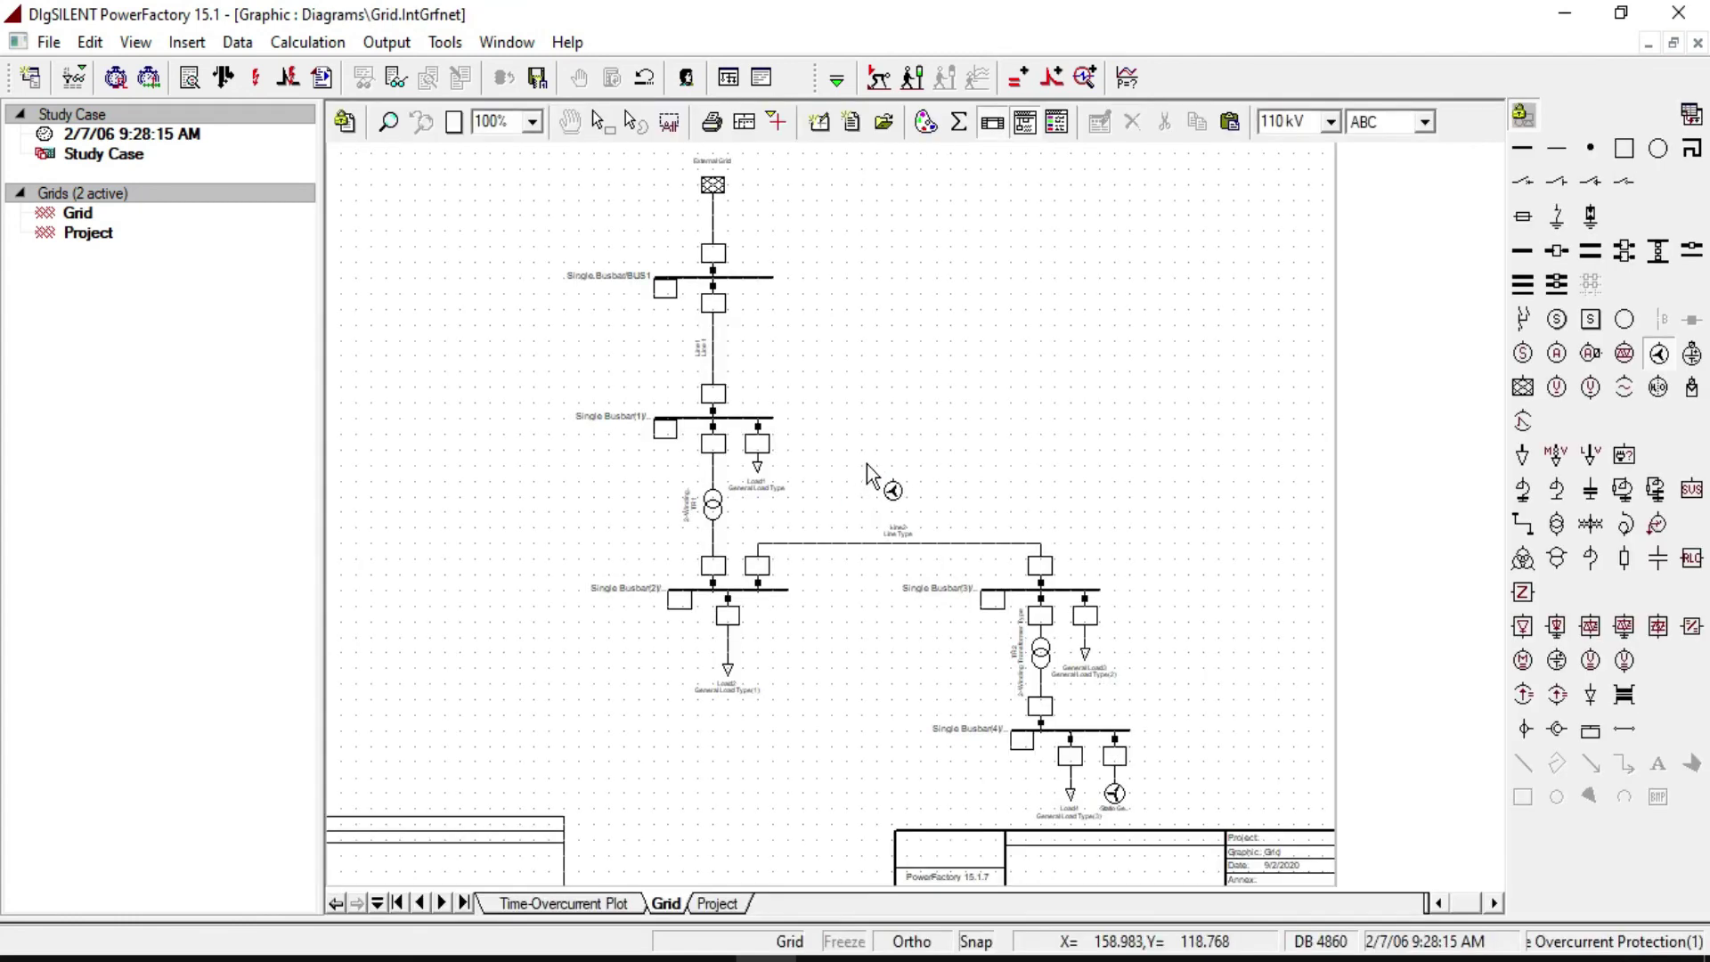
Step: Set the static generator's load flow dispatch to input mode P, cos(phi) with an active power of 1.5 MW
double_click(1115, 795)
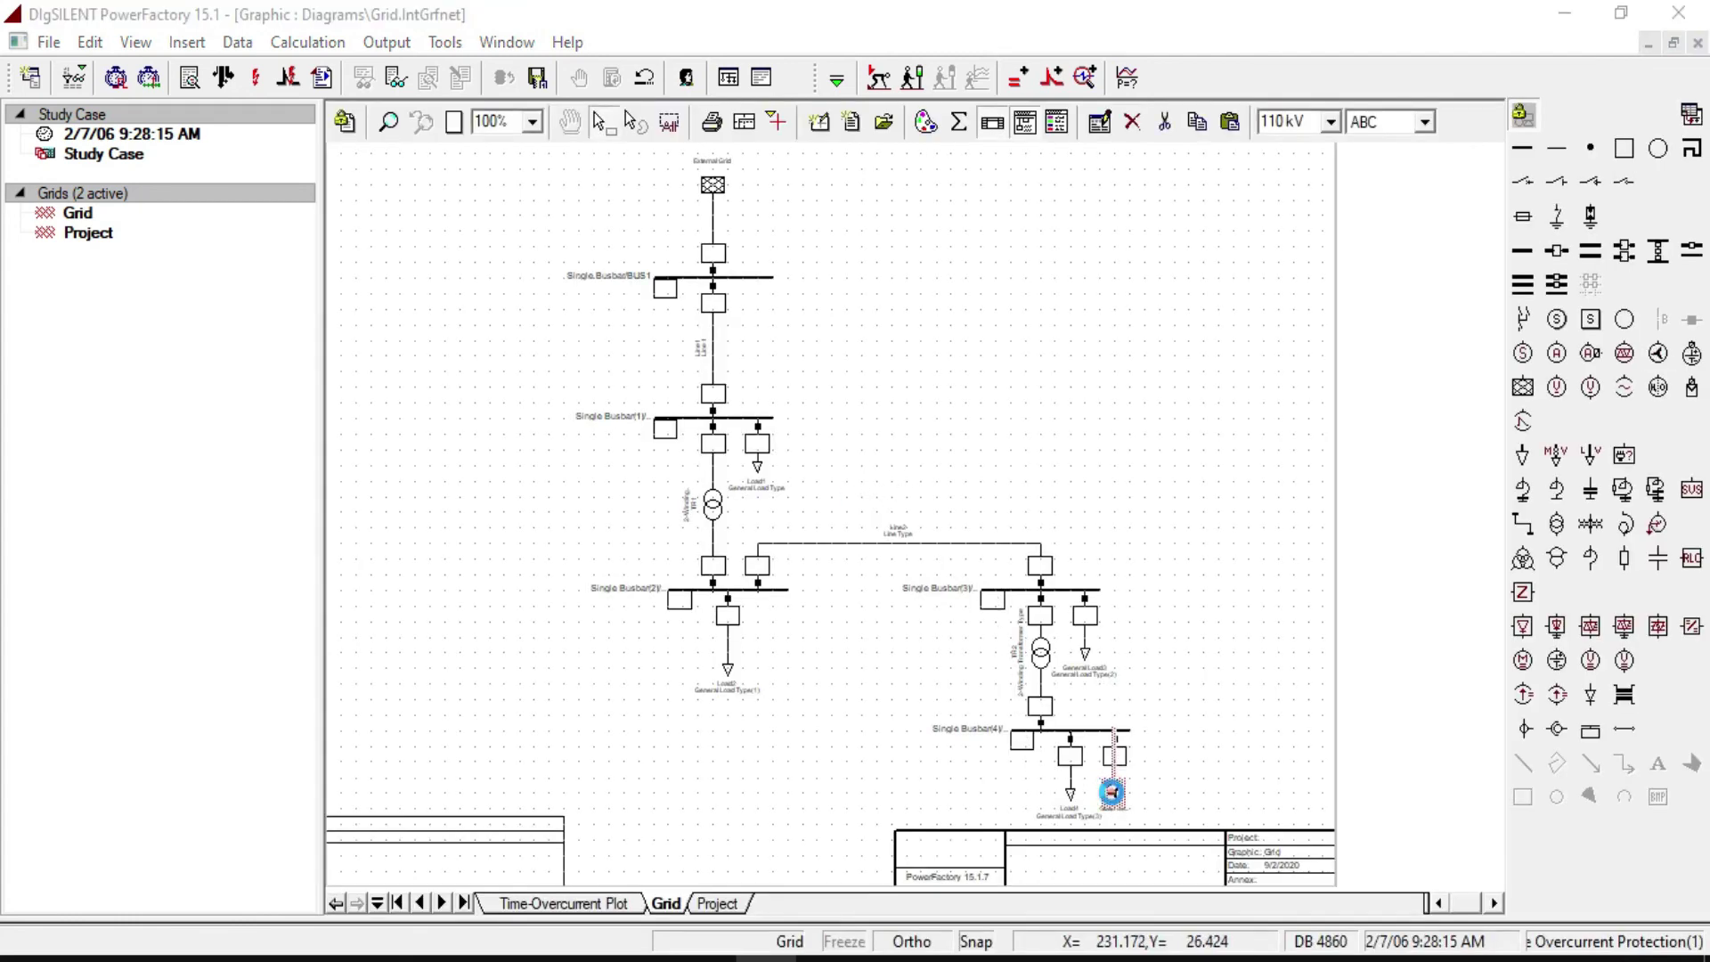
click(87, 106)
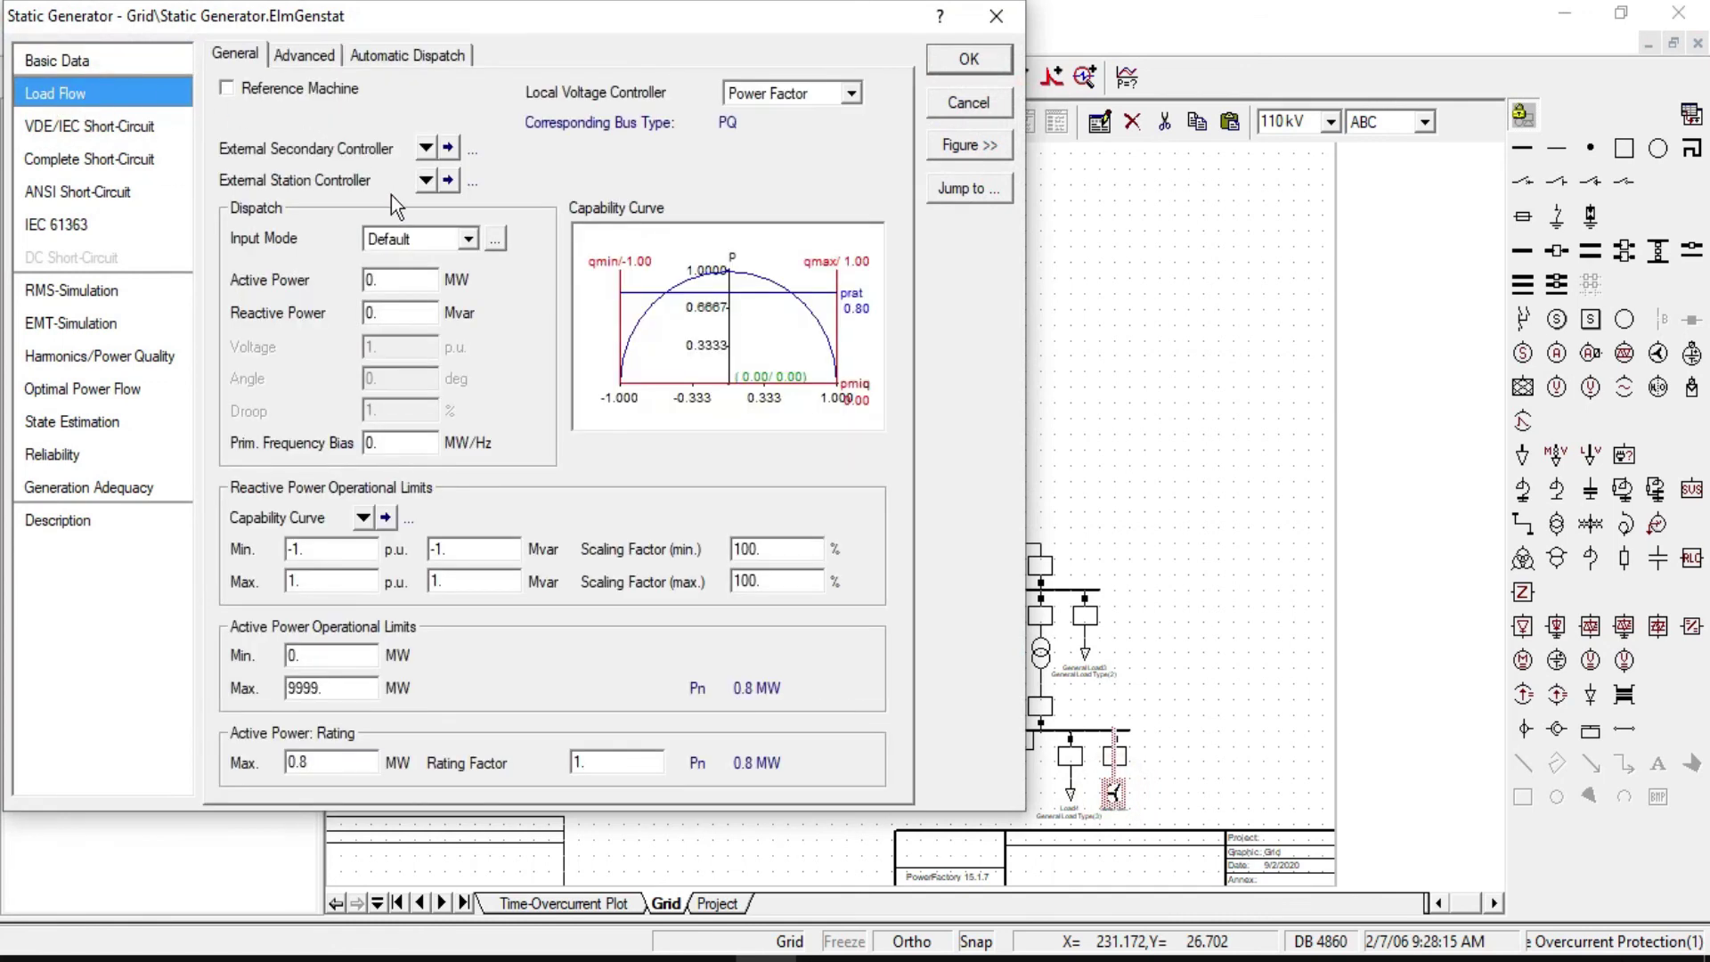
click(467, 238)
click(427, 295)
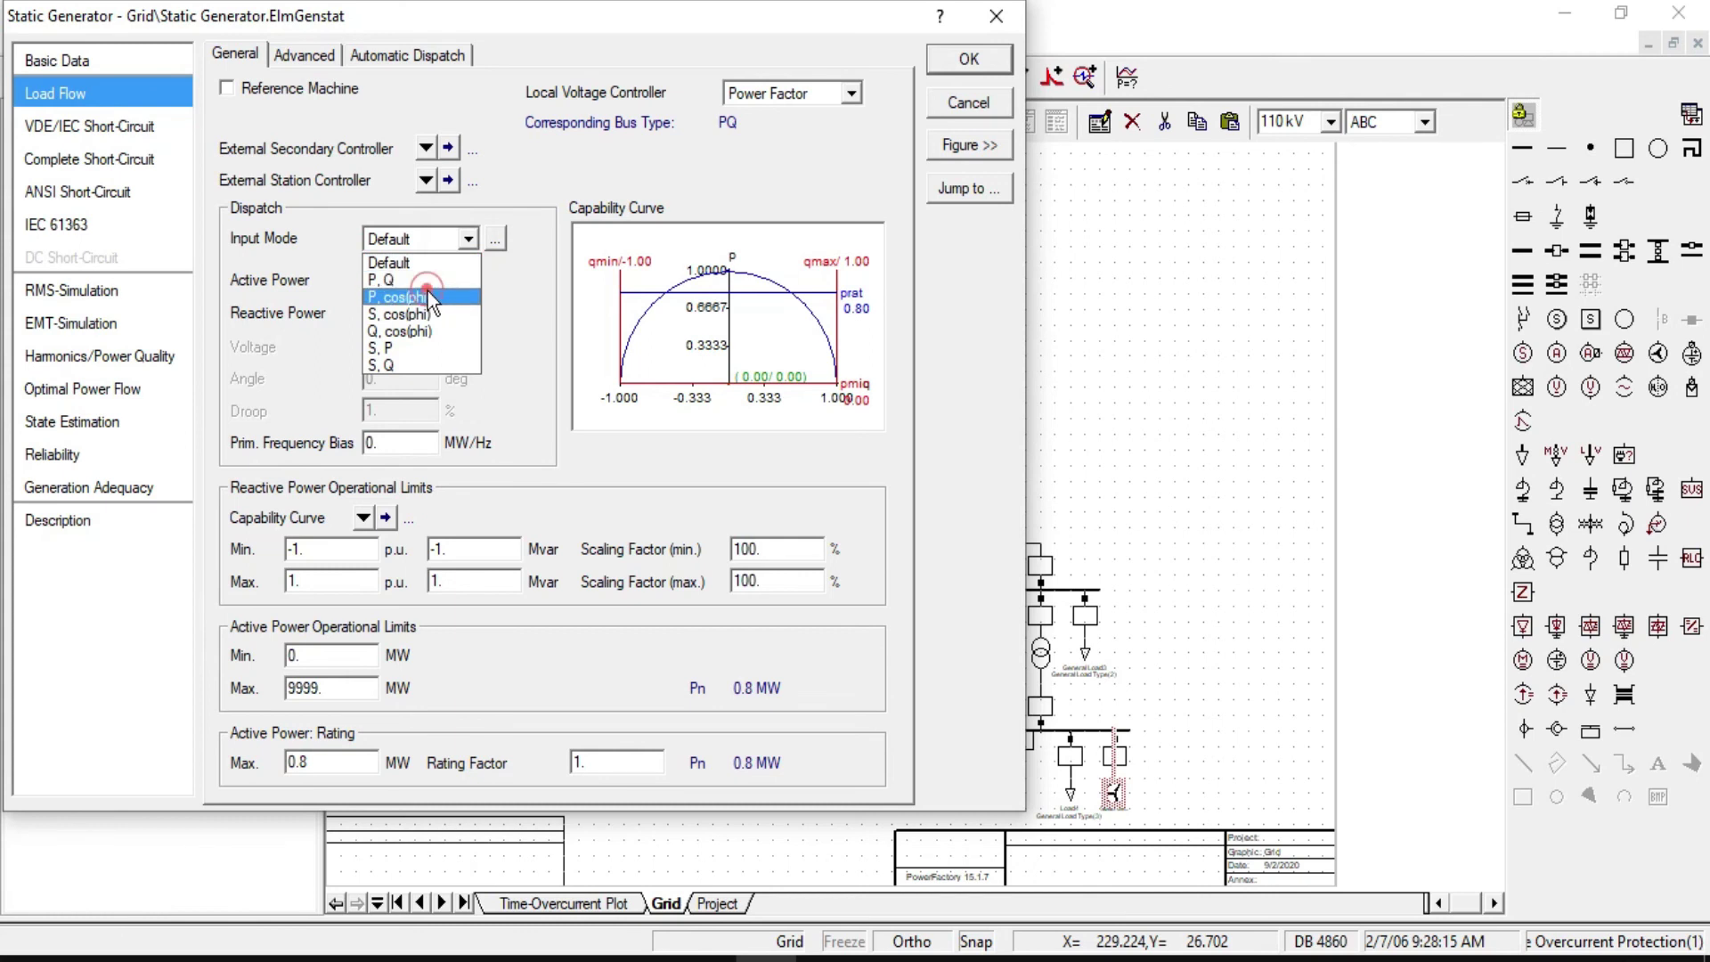
double_click(417, 281)
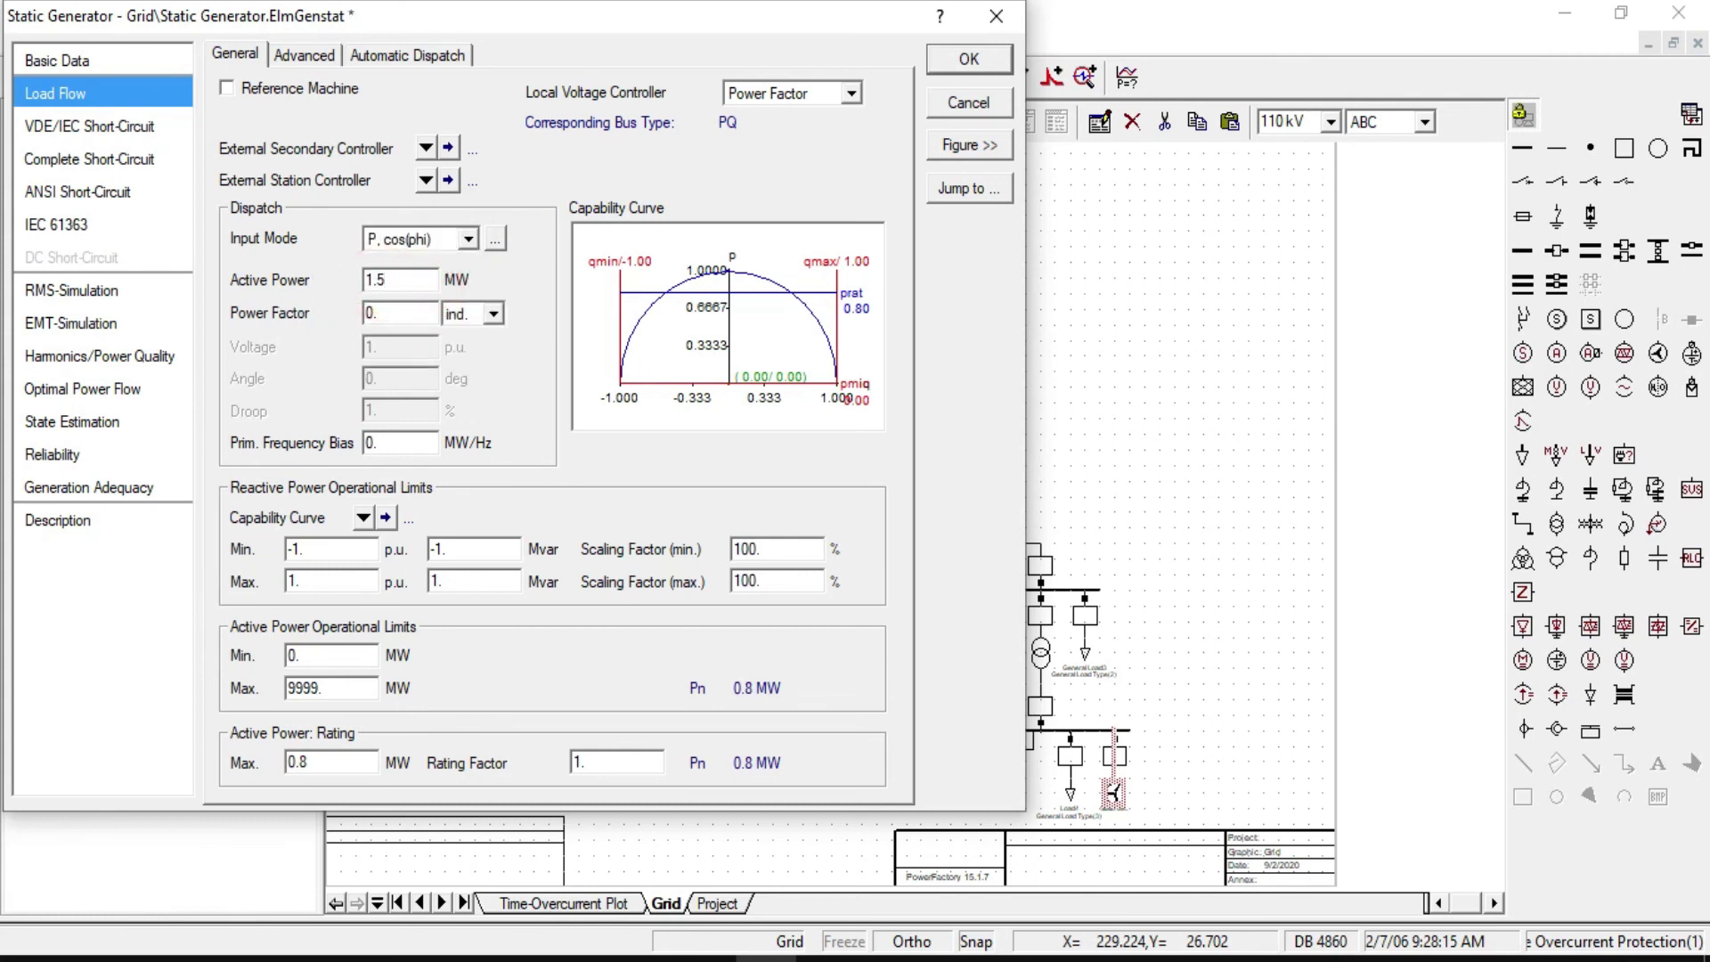
text(1.5)
key(Tab)
click(969, 60)
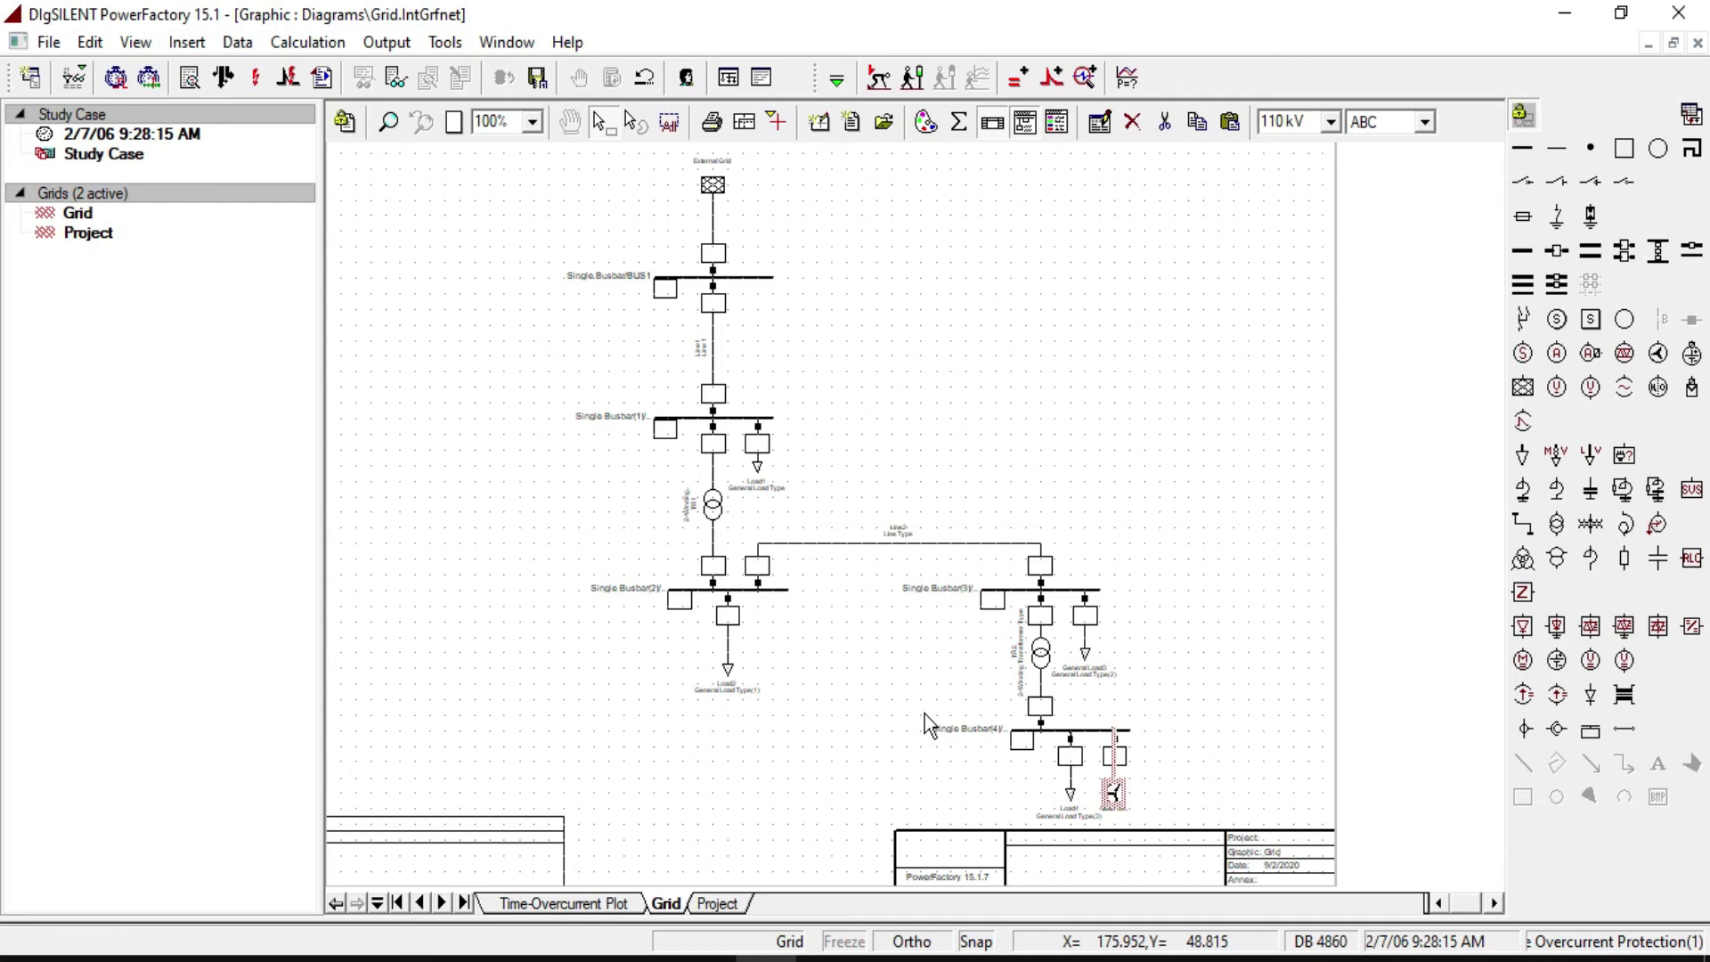
Step: Return to the Project page, recalculate the initial conditions with the static generator connected, and rerun the simulation
click(764, 588)
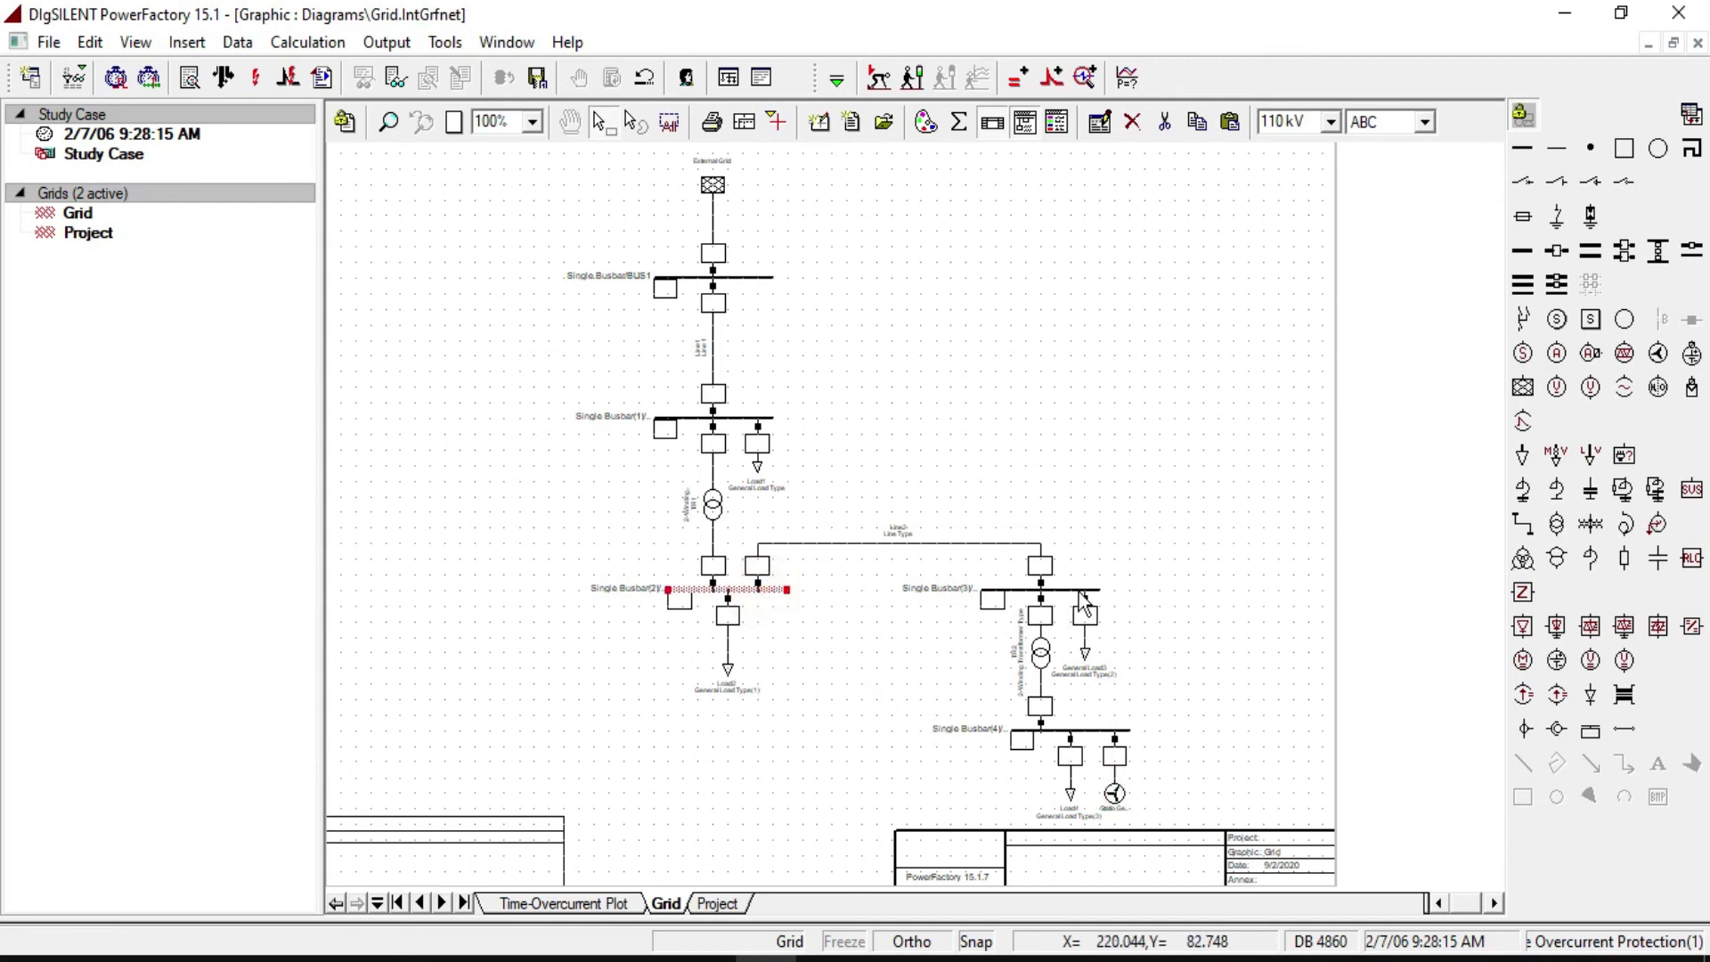
click(1023, 592)
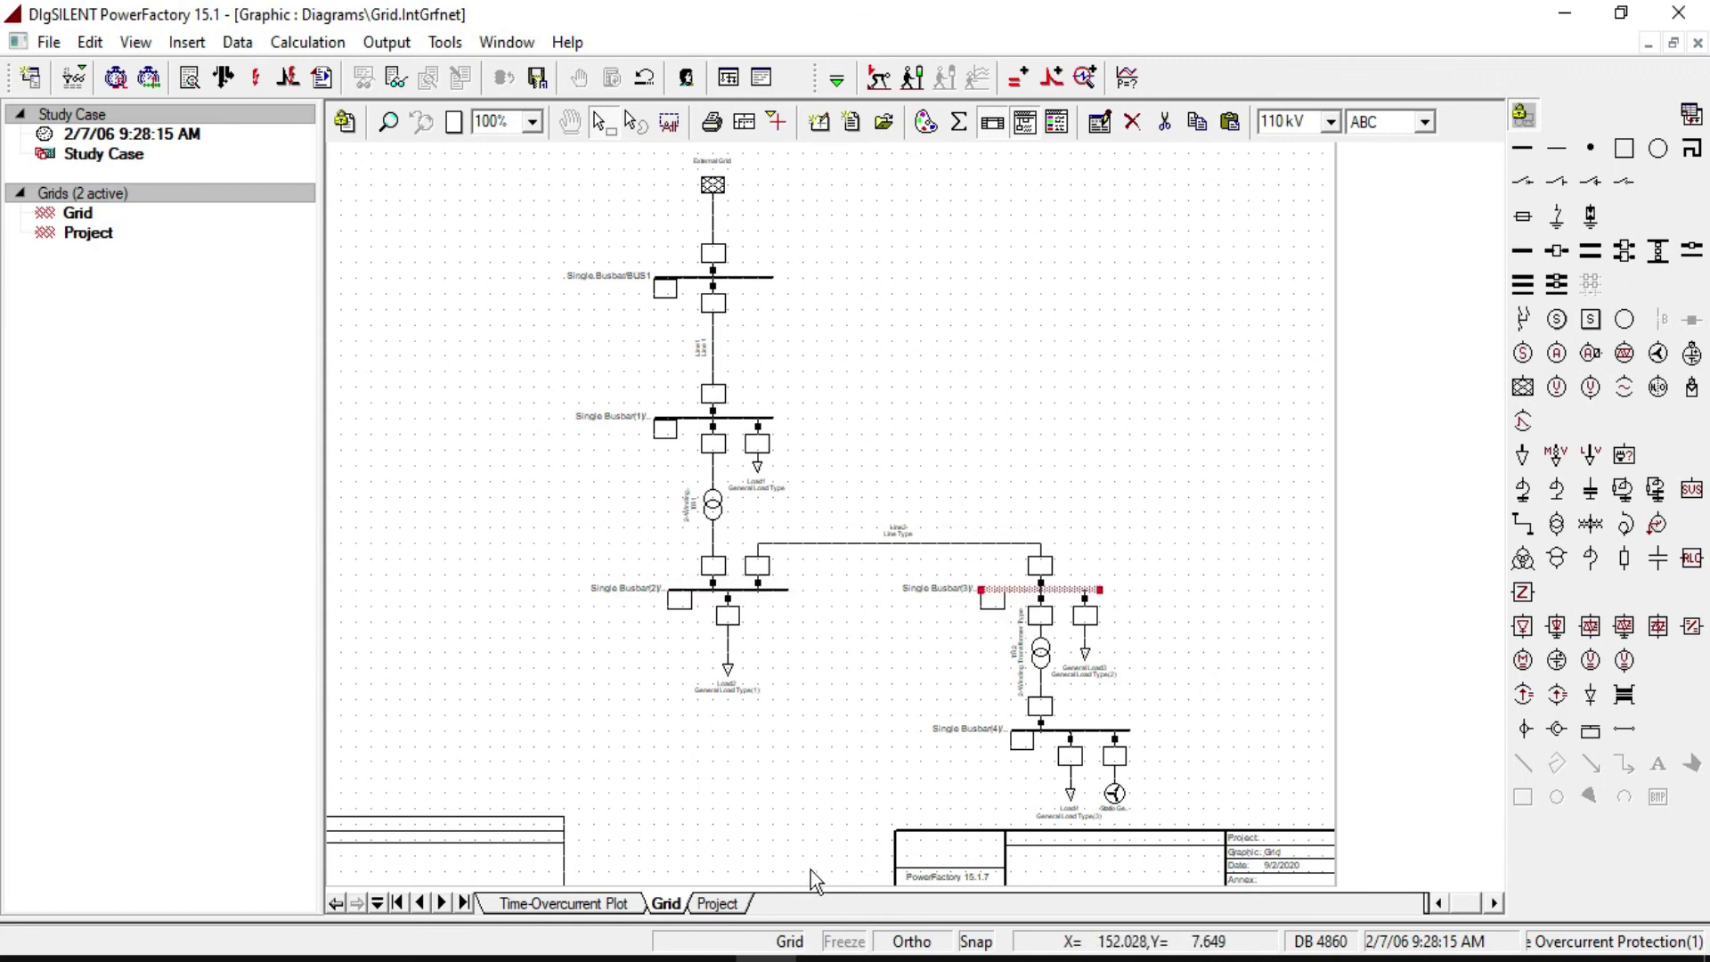
click(722, 904)
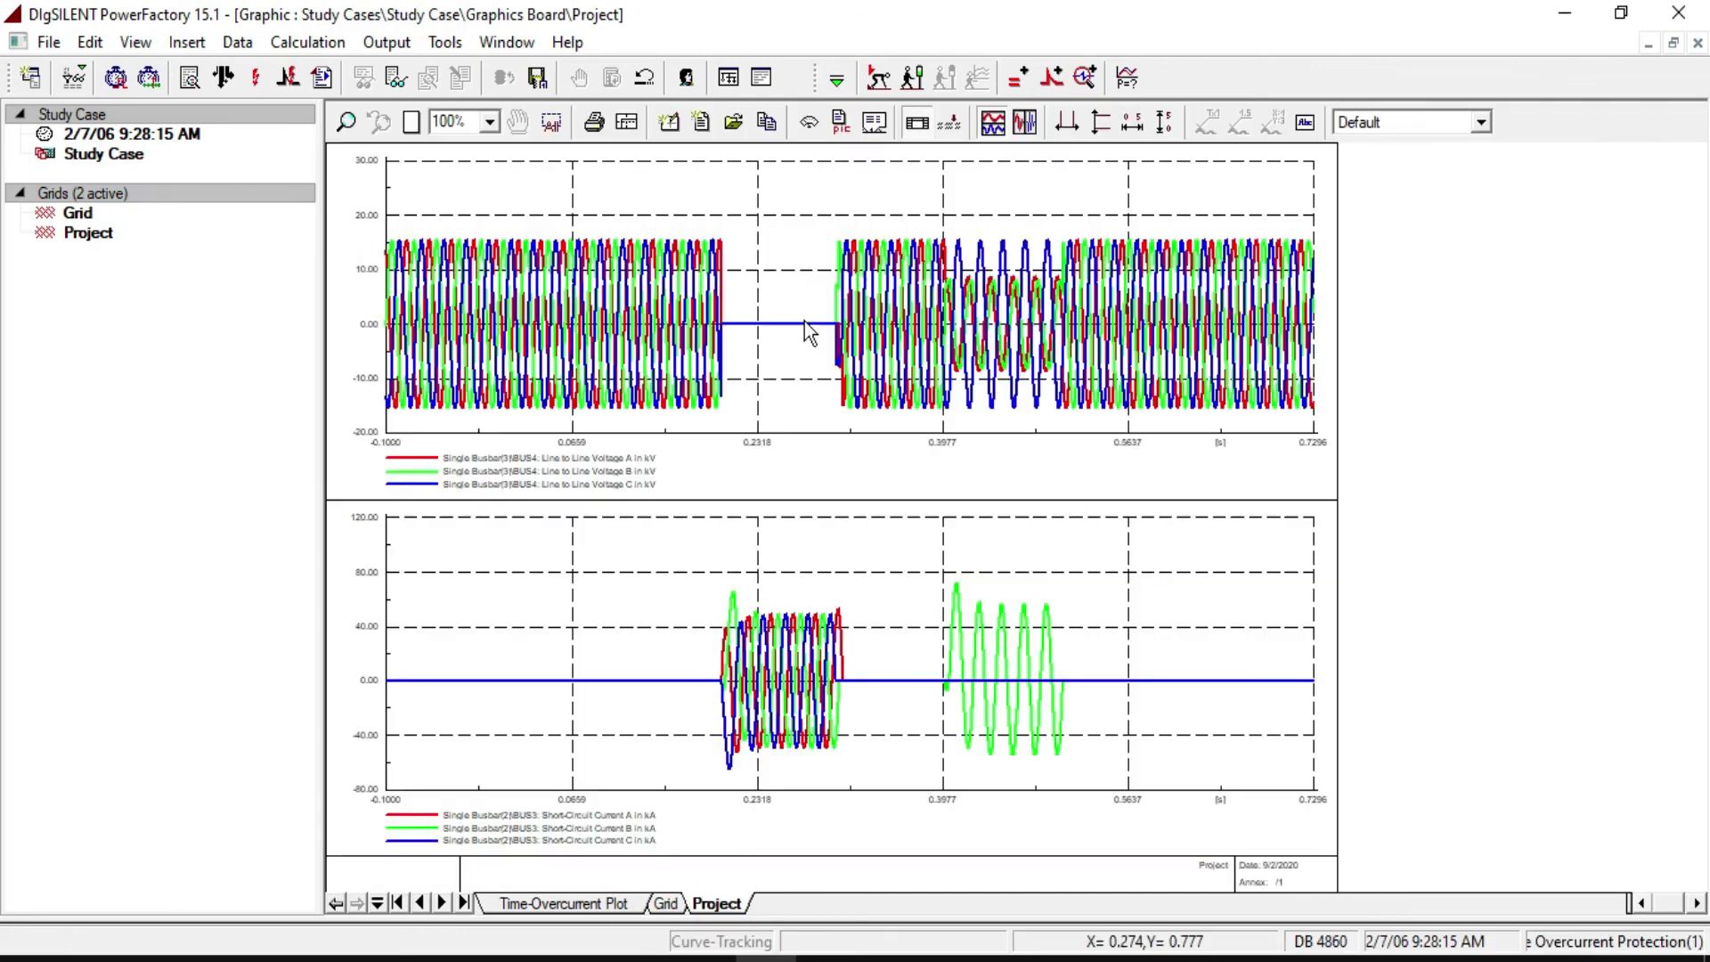
click(878, 78)
click(1213, 178)
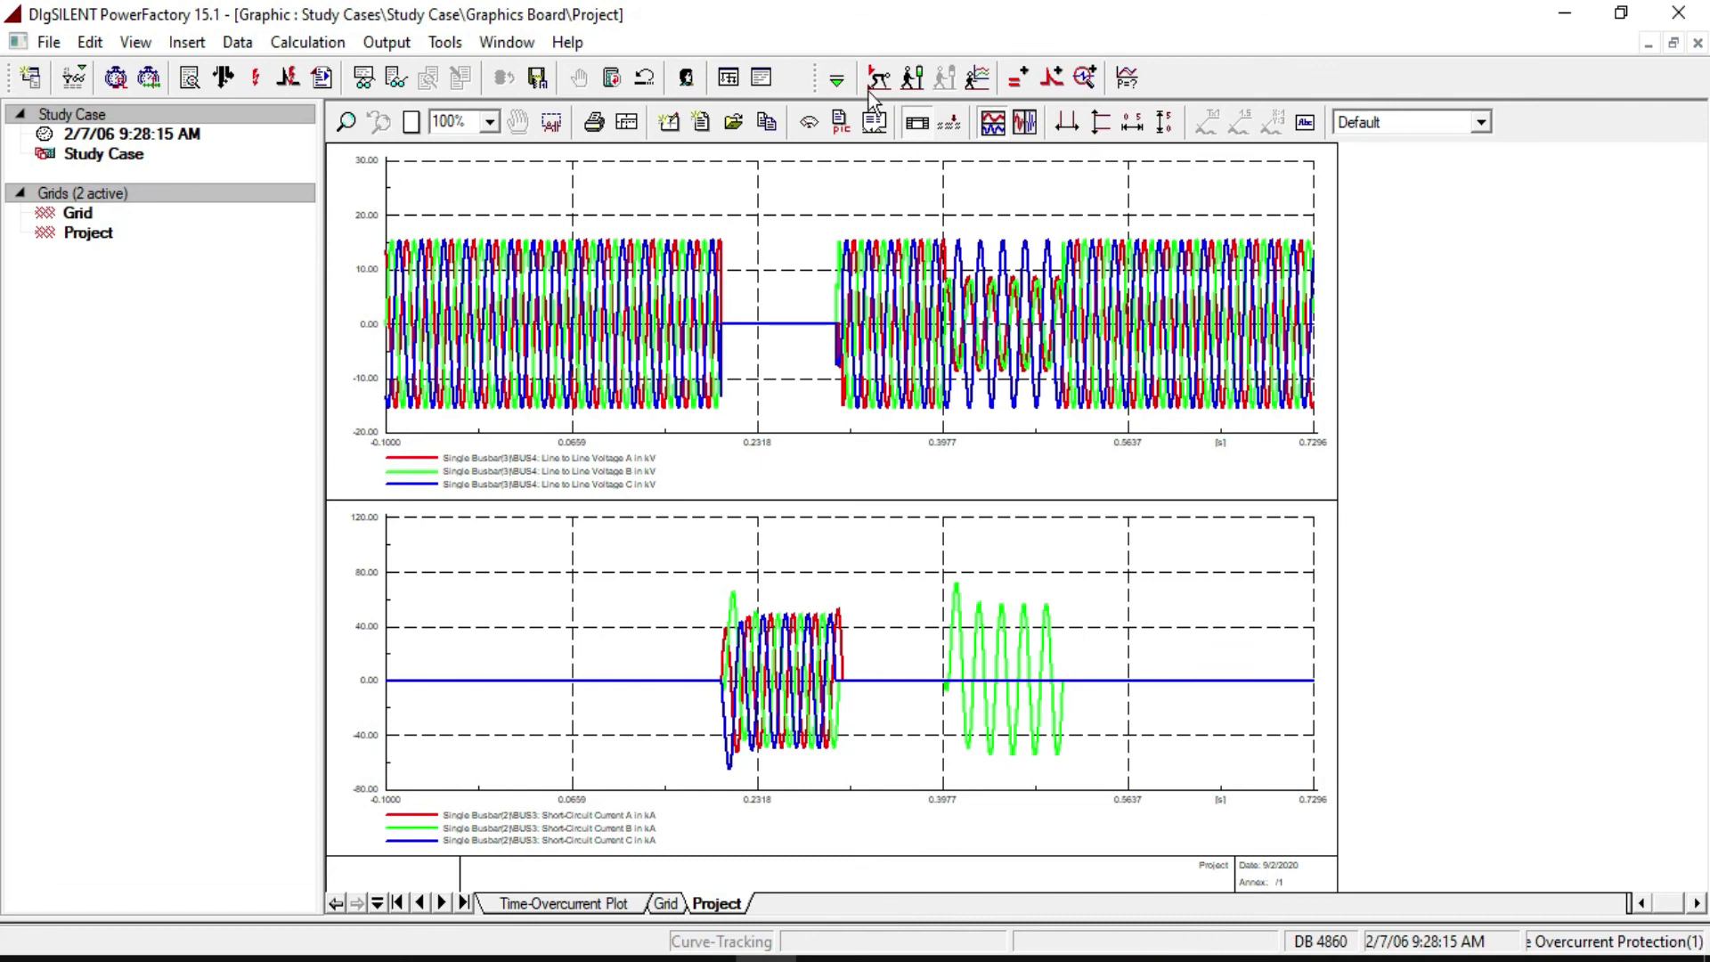
click(912, 79)
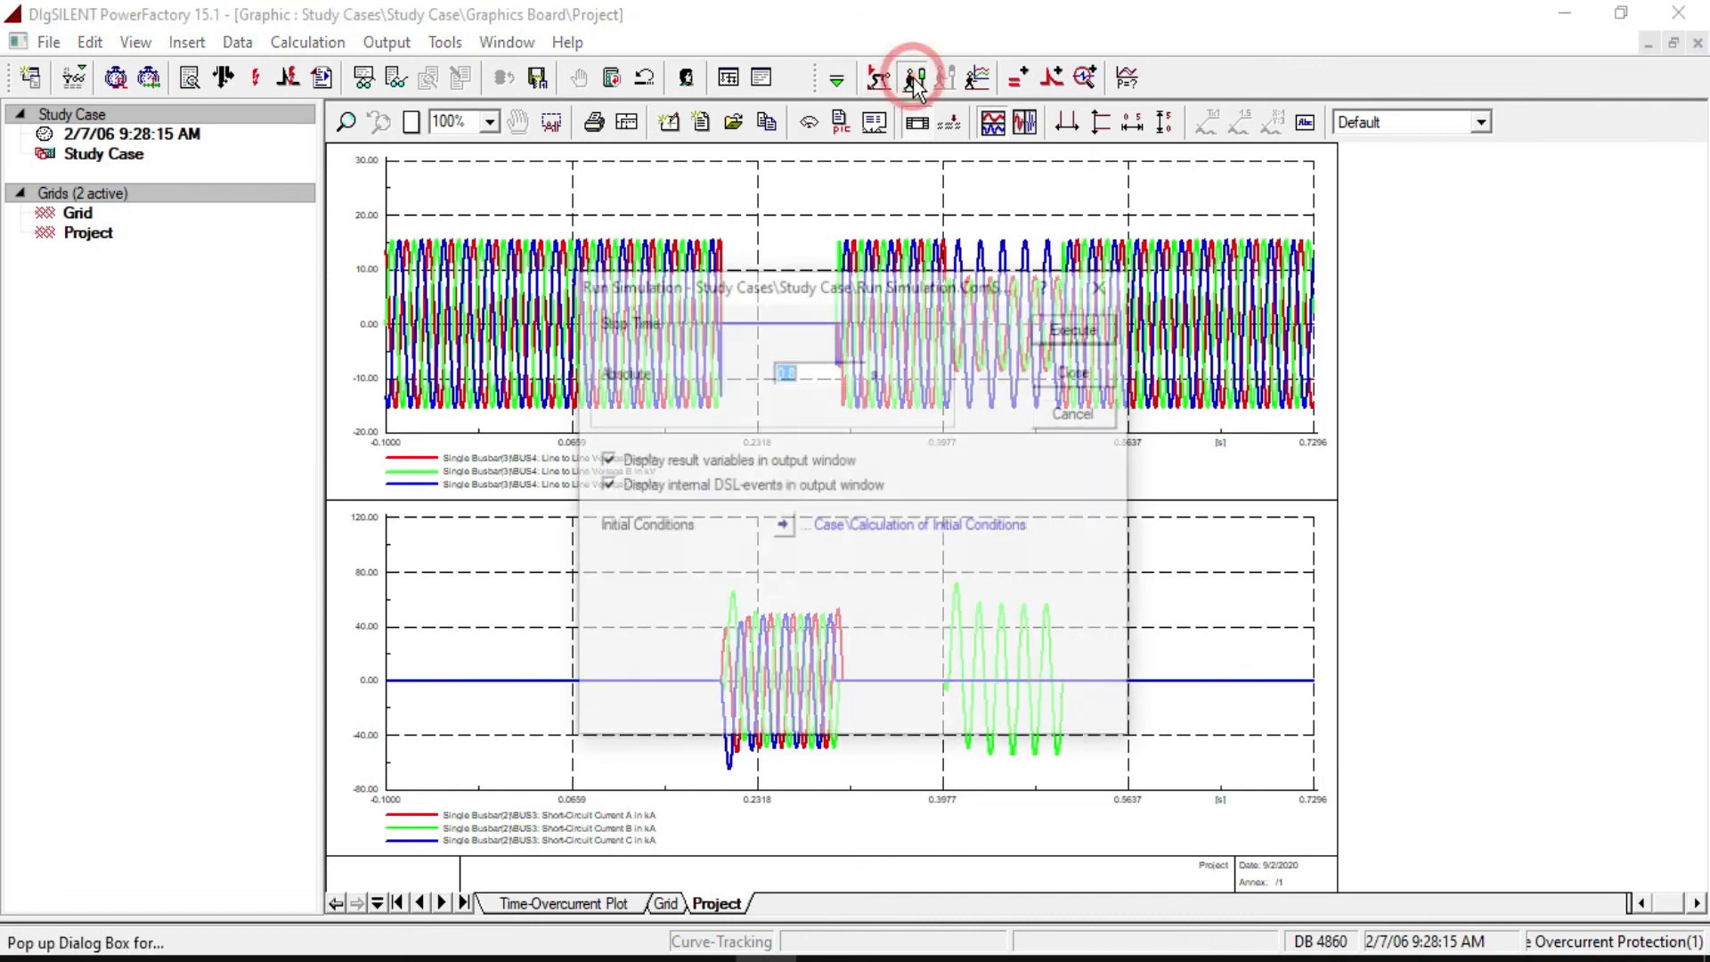
click(1075, 326)
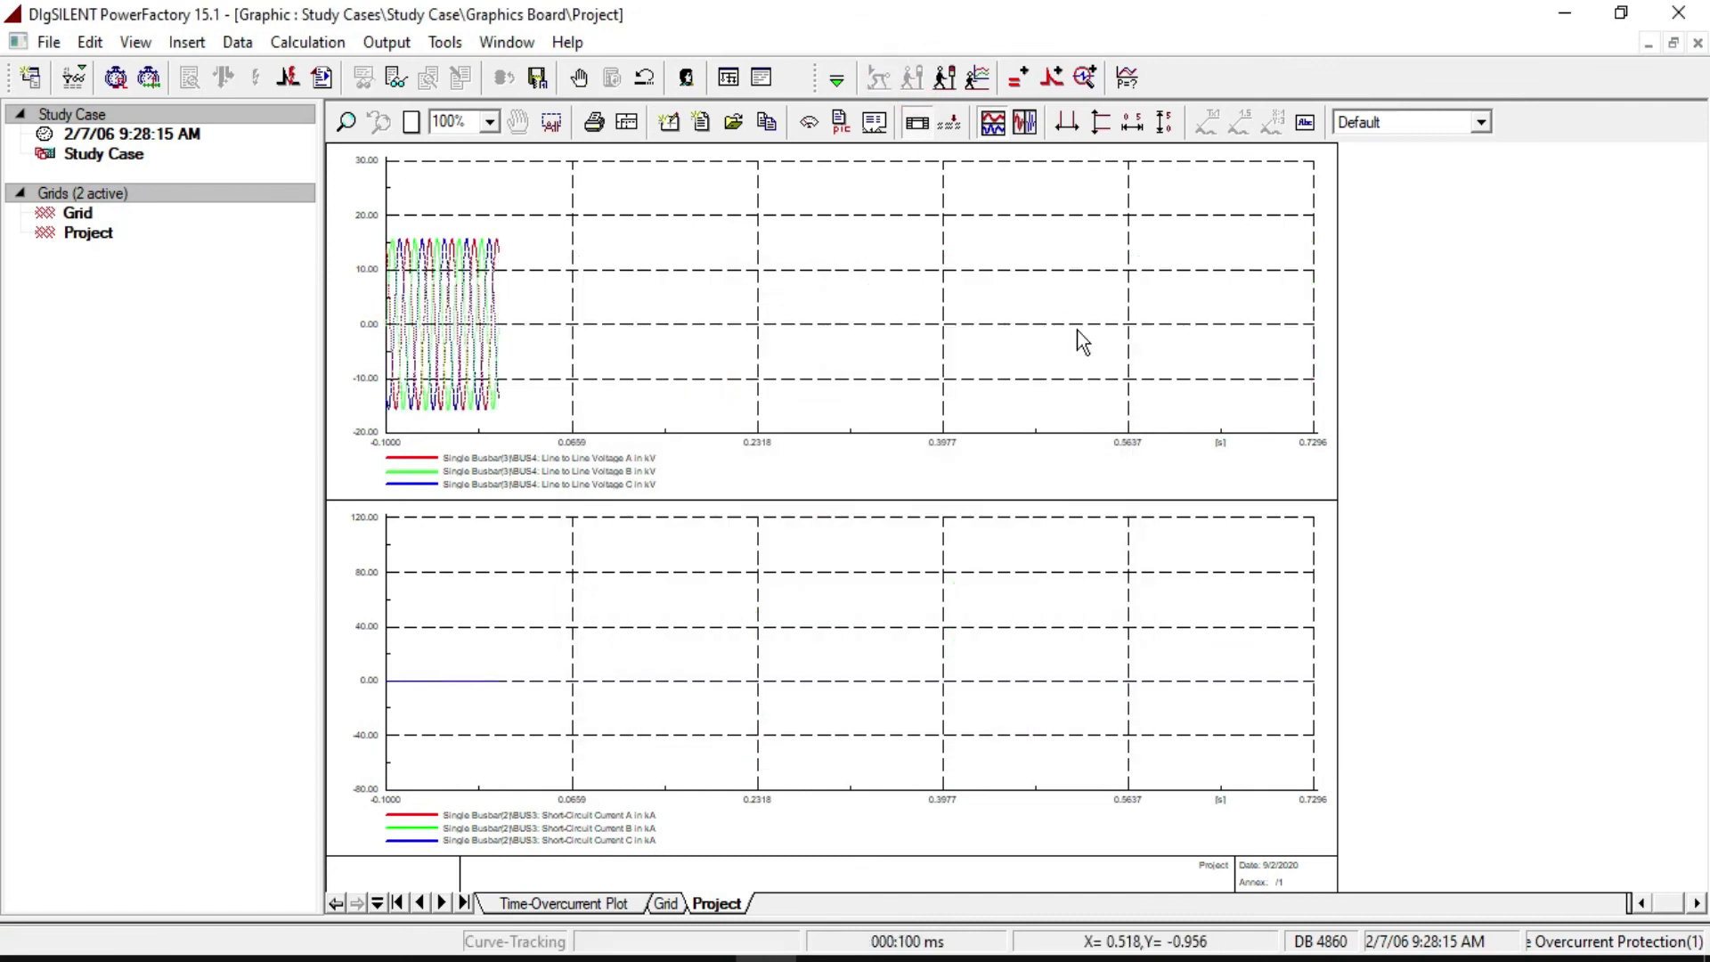